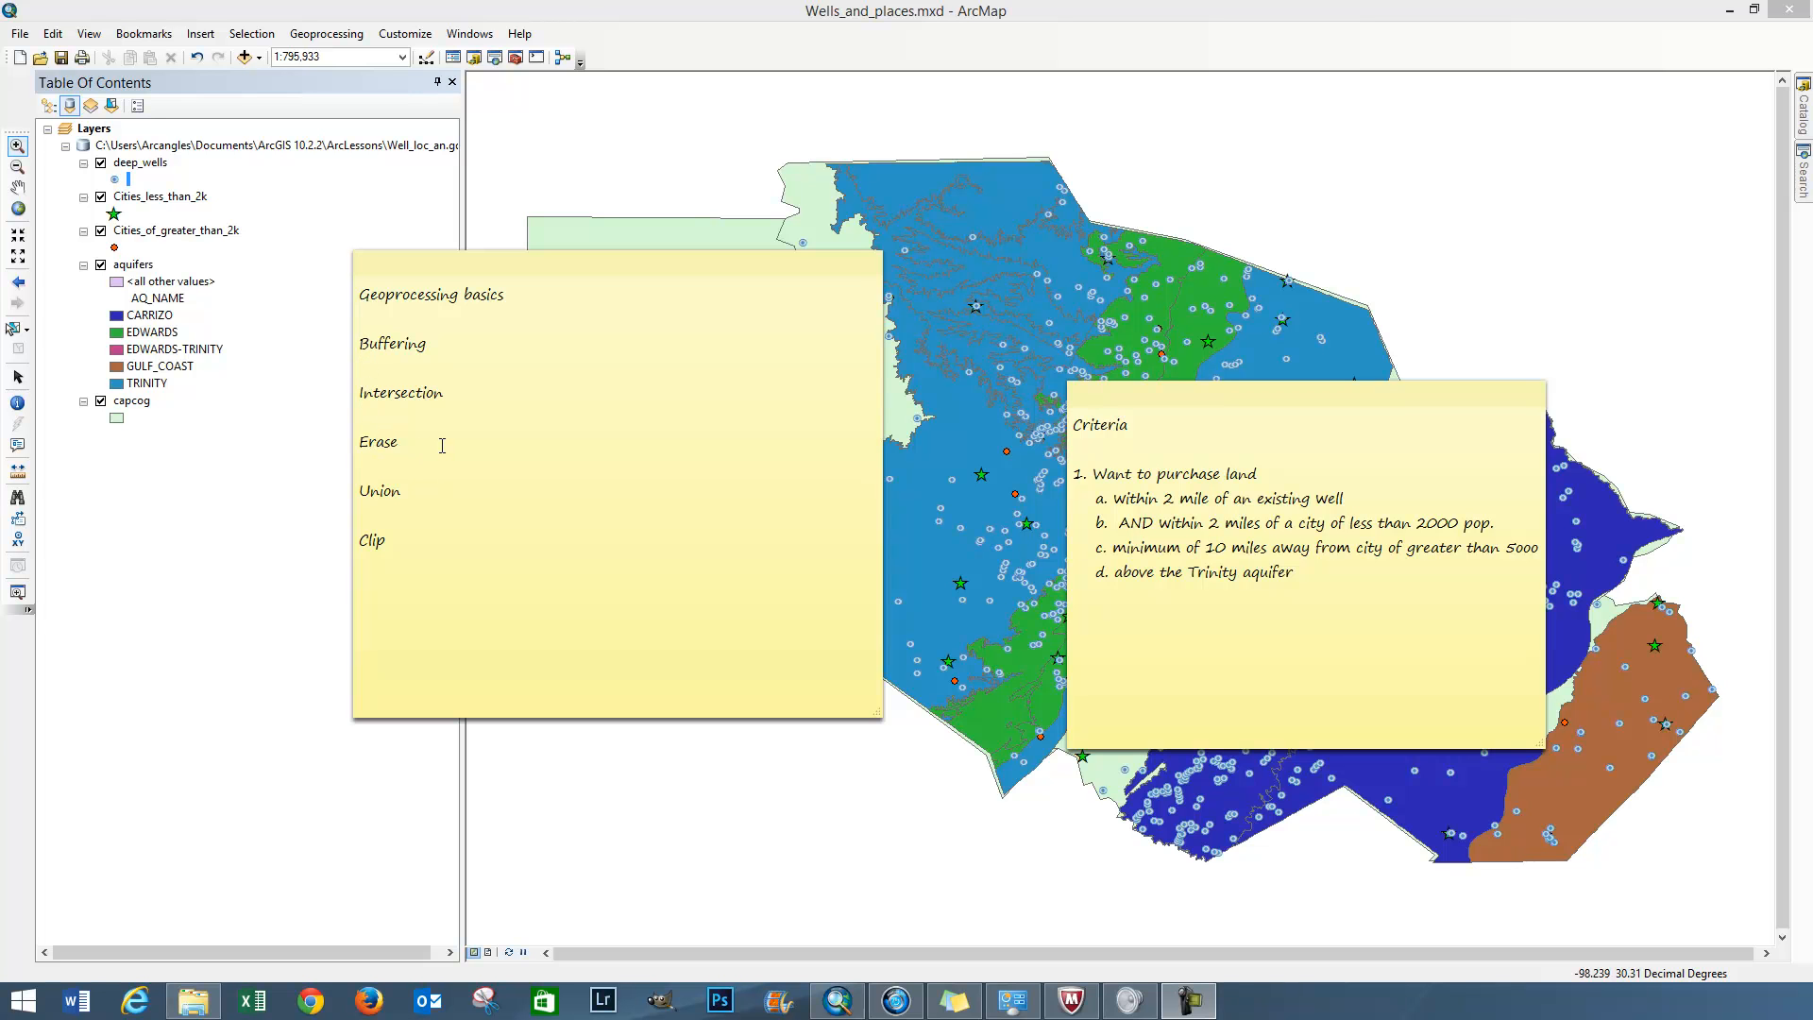
Move the Criteria note and the Geoprocessing basics note off the map so the whole map is uncovered
{"action": "left_click", "coordinate": [1207, 400]}
{"action": "left_click_drag", "start_coordinate": [1184, 386], "coordinate": [1020, 274]}
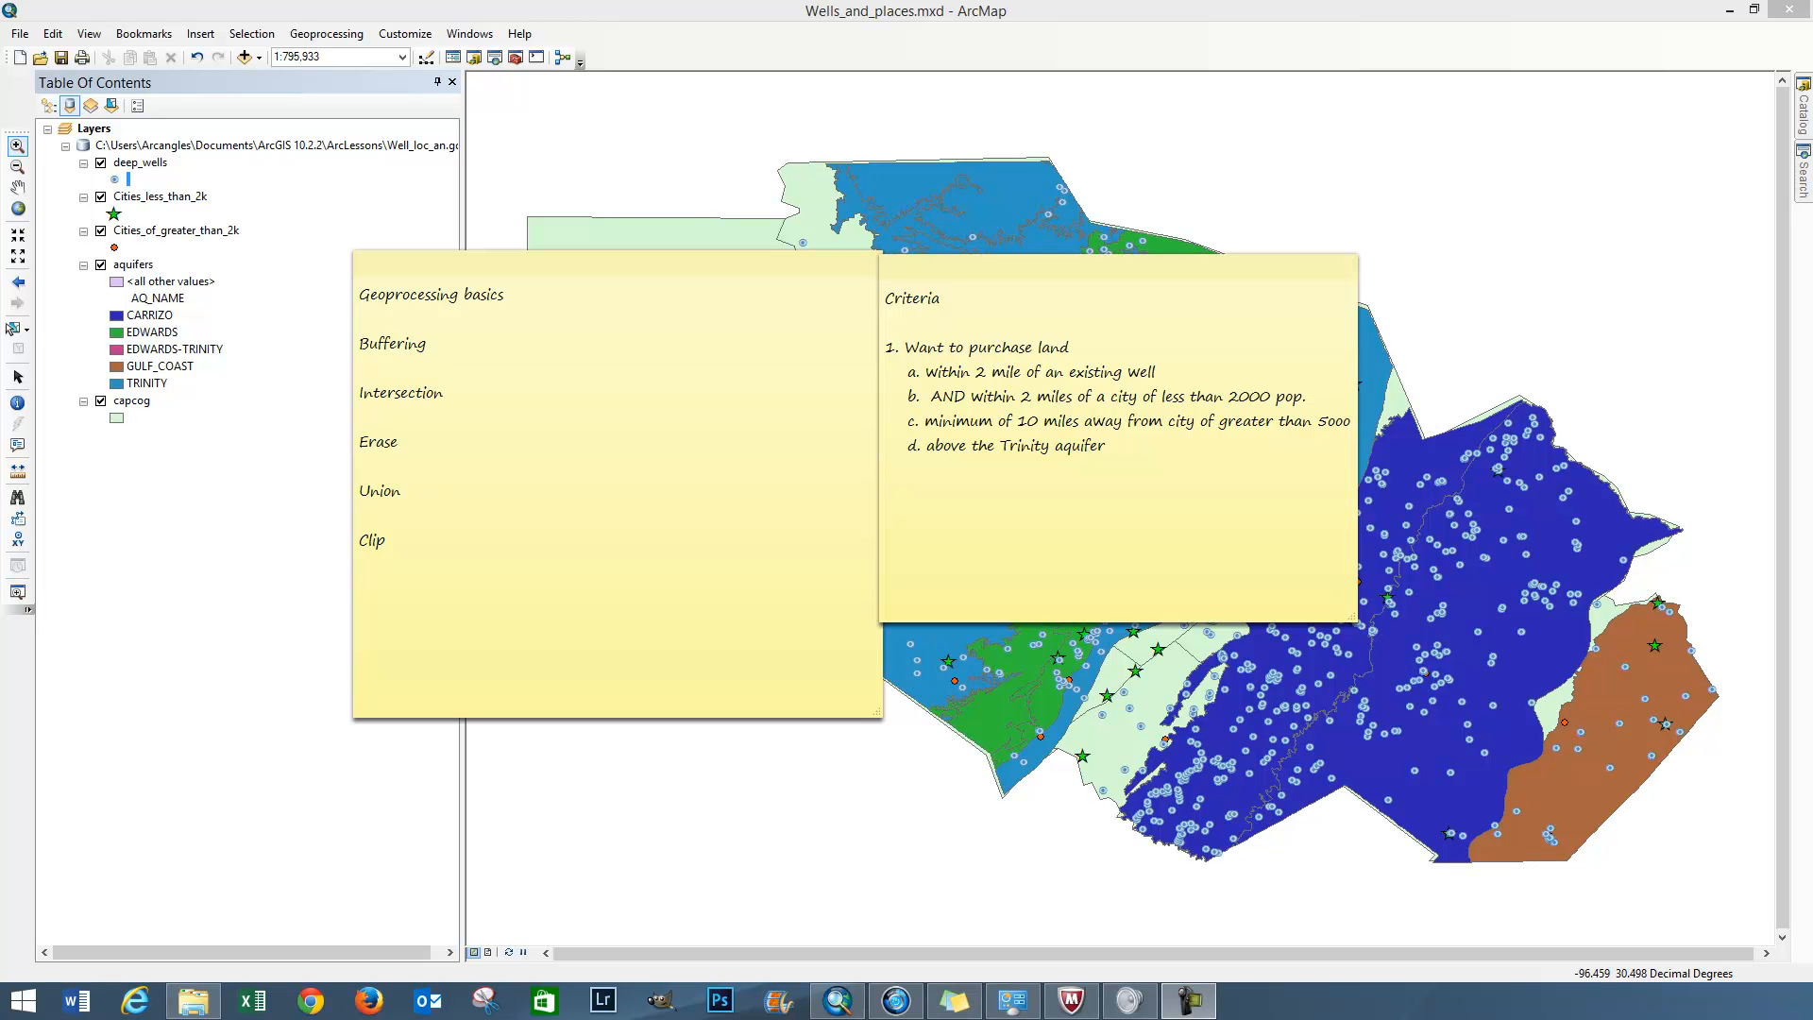
{"action": "left_click_drag", "start_coordinate": [1199, 272], "coordinate": [1812, 261]}
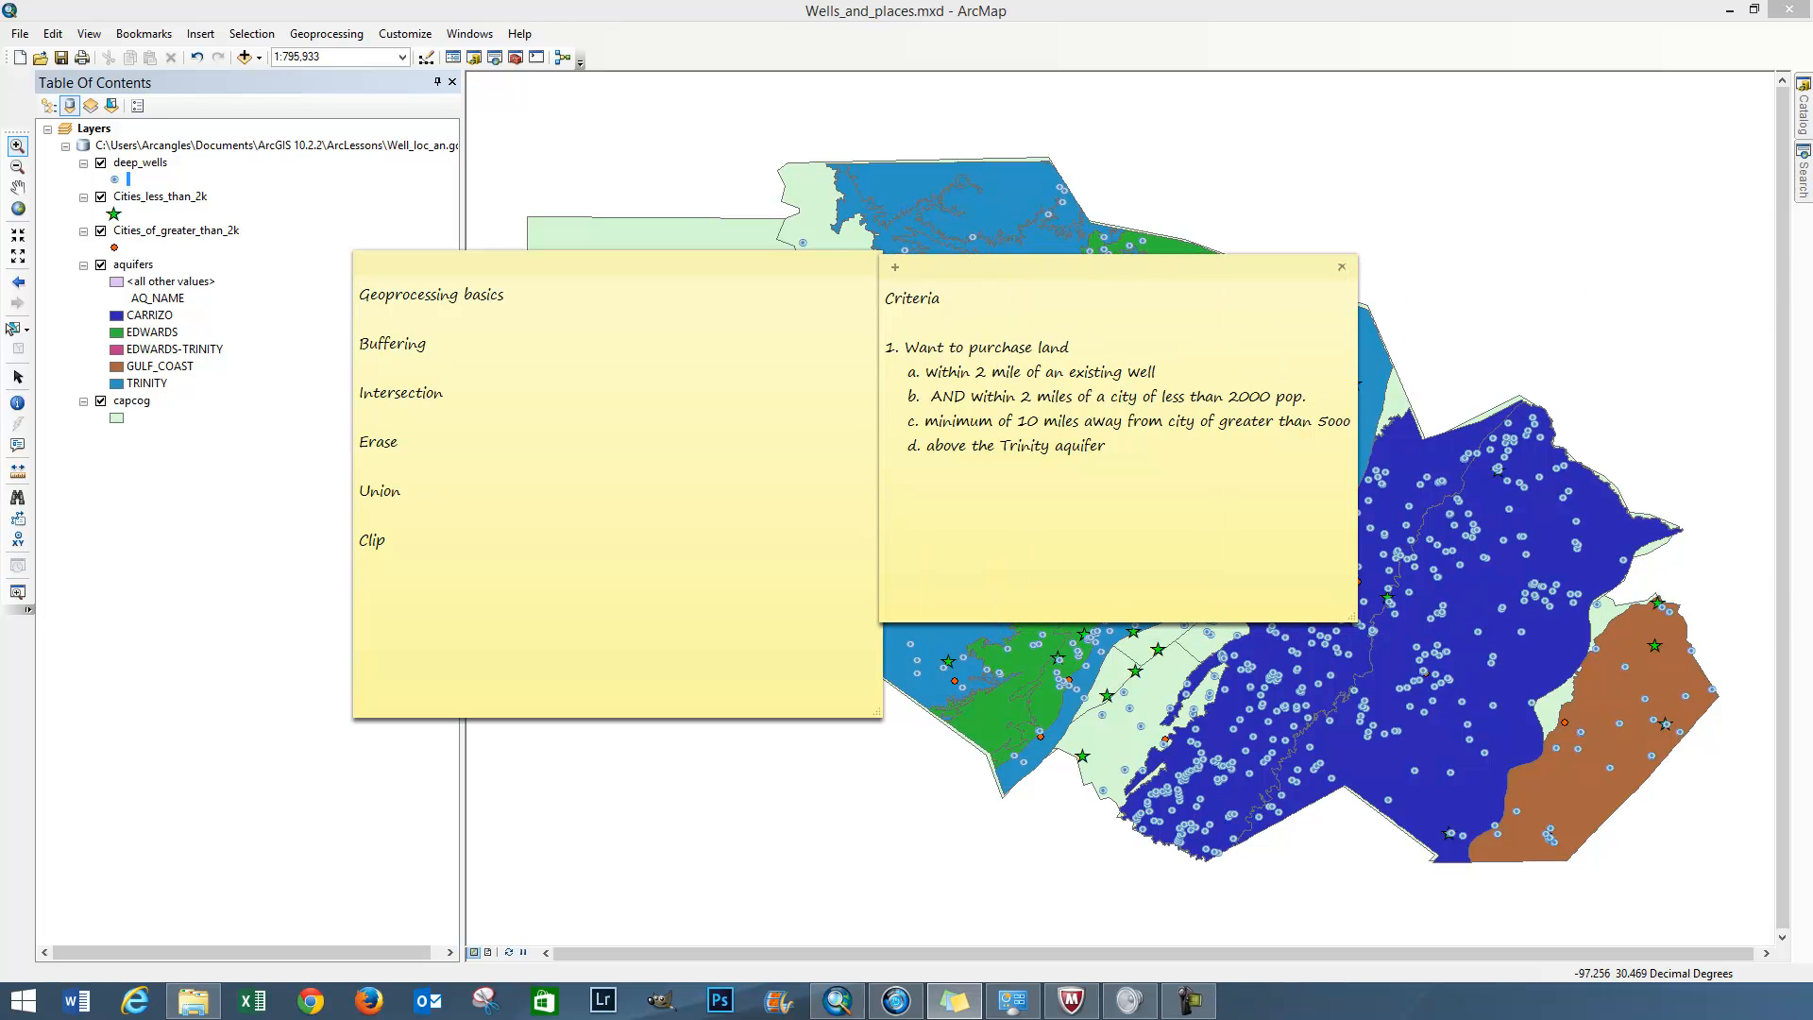
{"action": "left_click_drag", "start_coordinate": [738, 272], "coordinate": [1812, 322]}
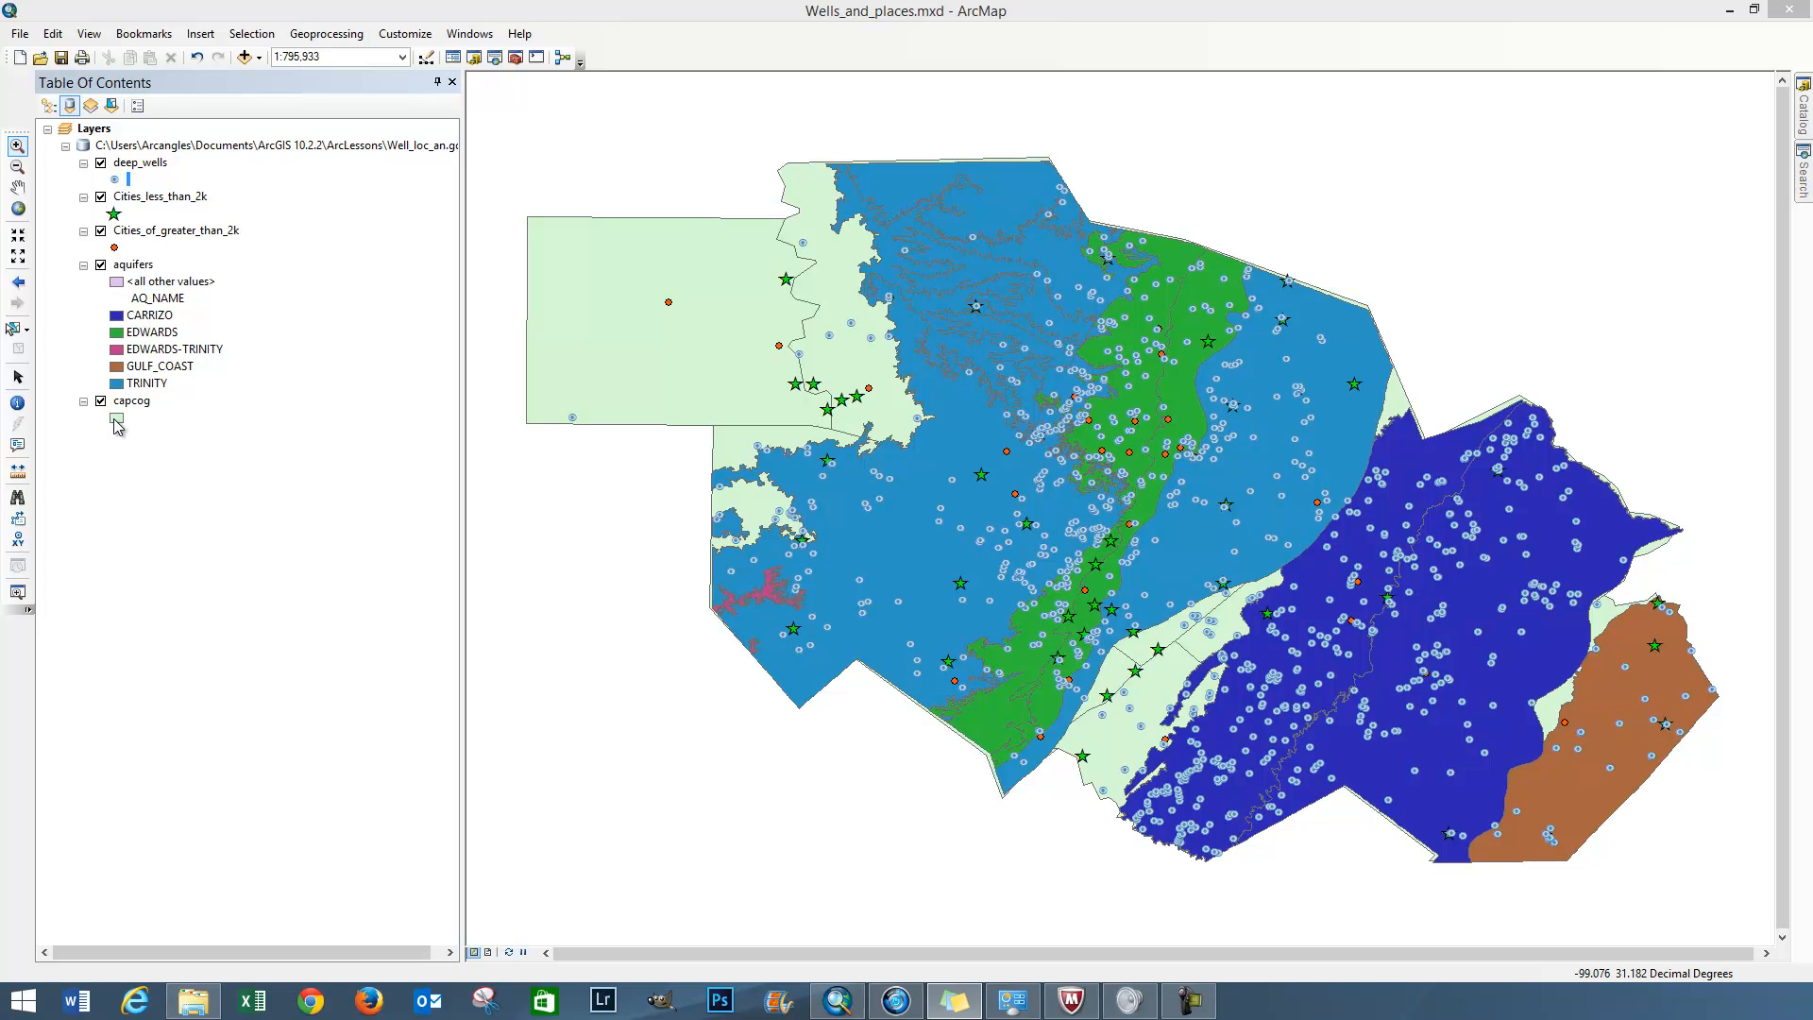
Hide the aquifers, Cities_of_greater_than_2k, Cities_less_than_2k and deep_wells layers to view the capcog layer alone
{"action": "left_click", "coordinate": [104, 280]}
{"action": "left_click", "coordinate": [101, 265]}
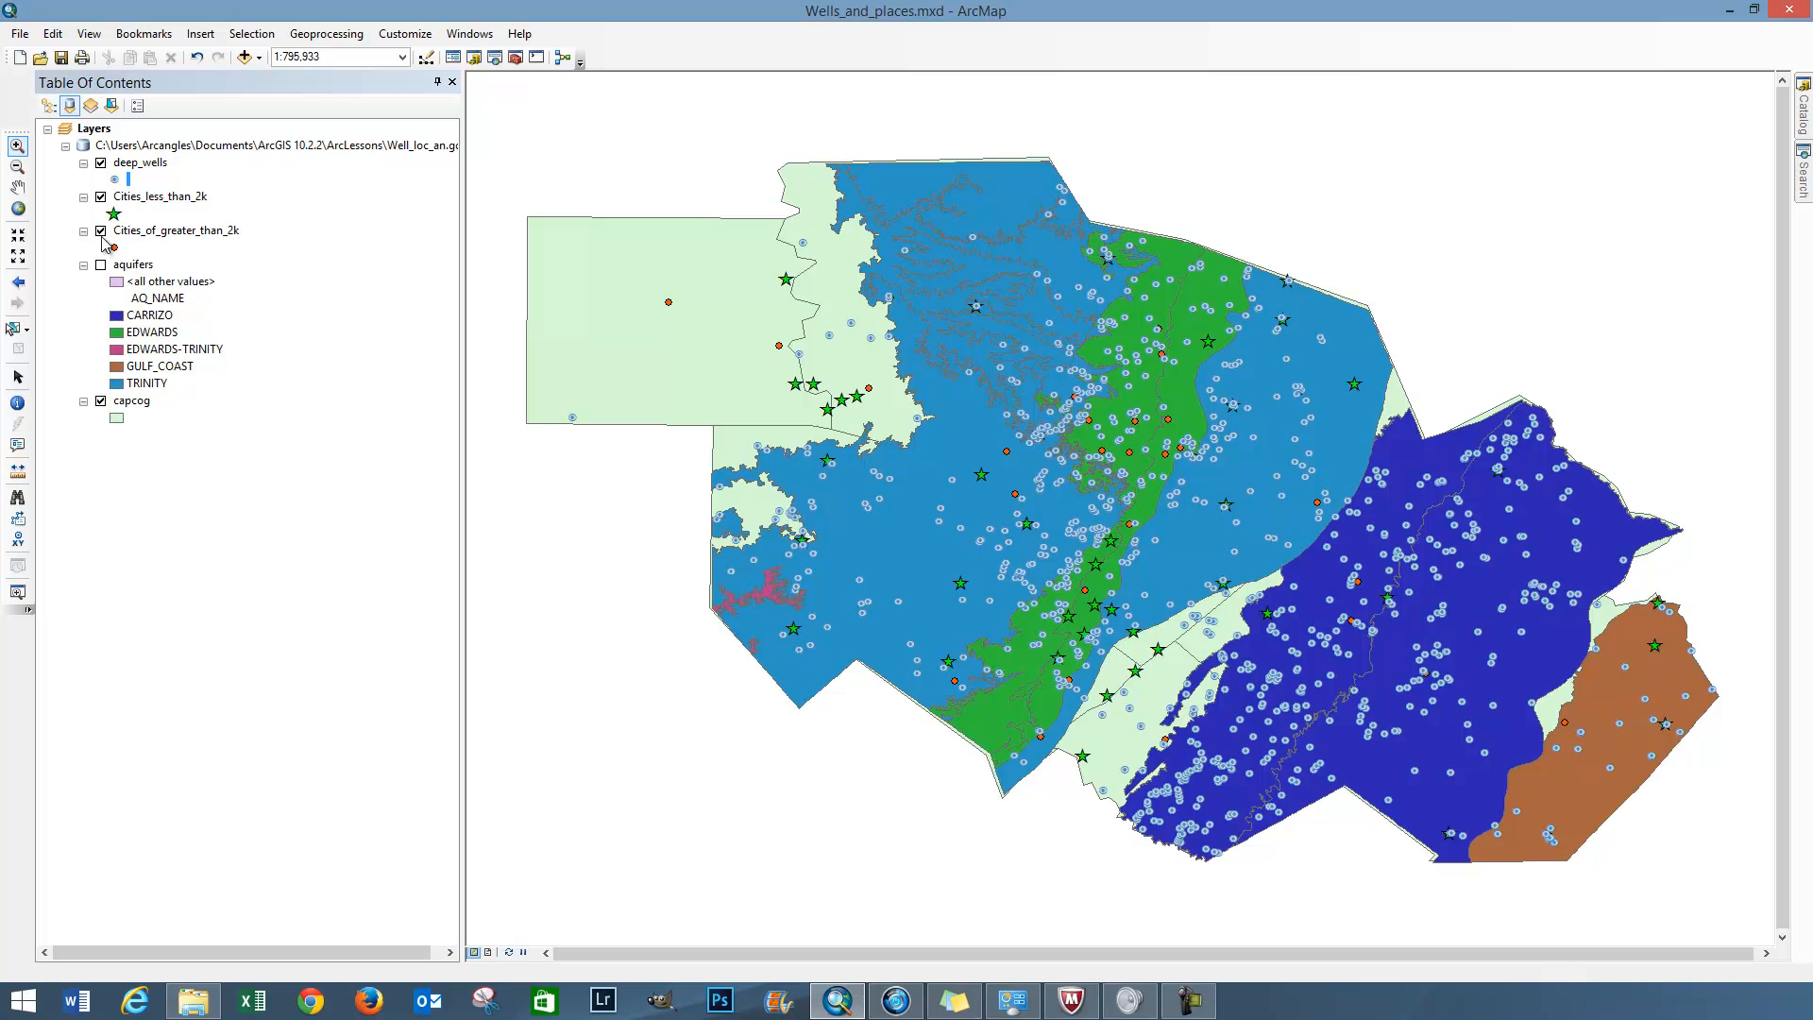
{"action": "left_click", "coordinate": [101, 230]}
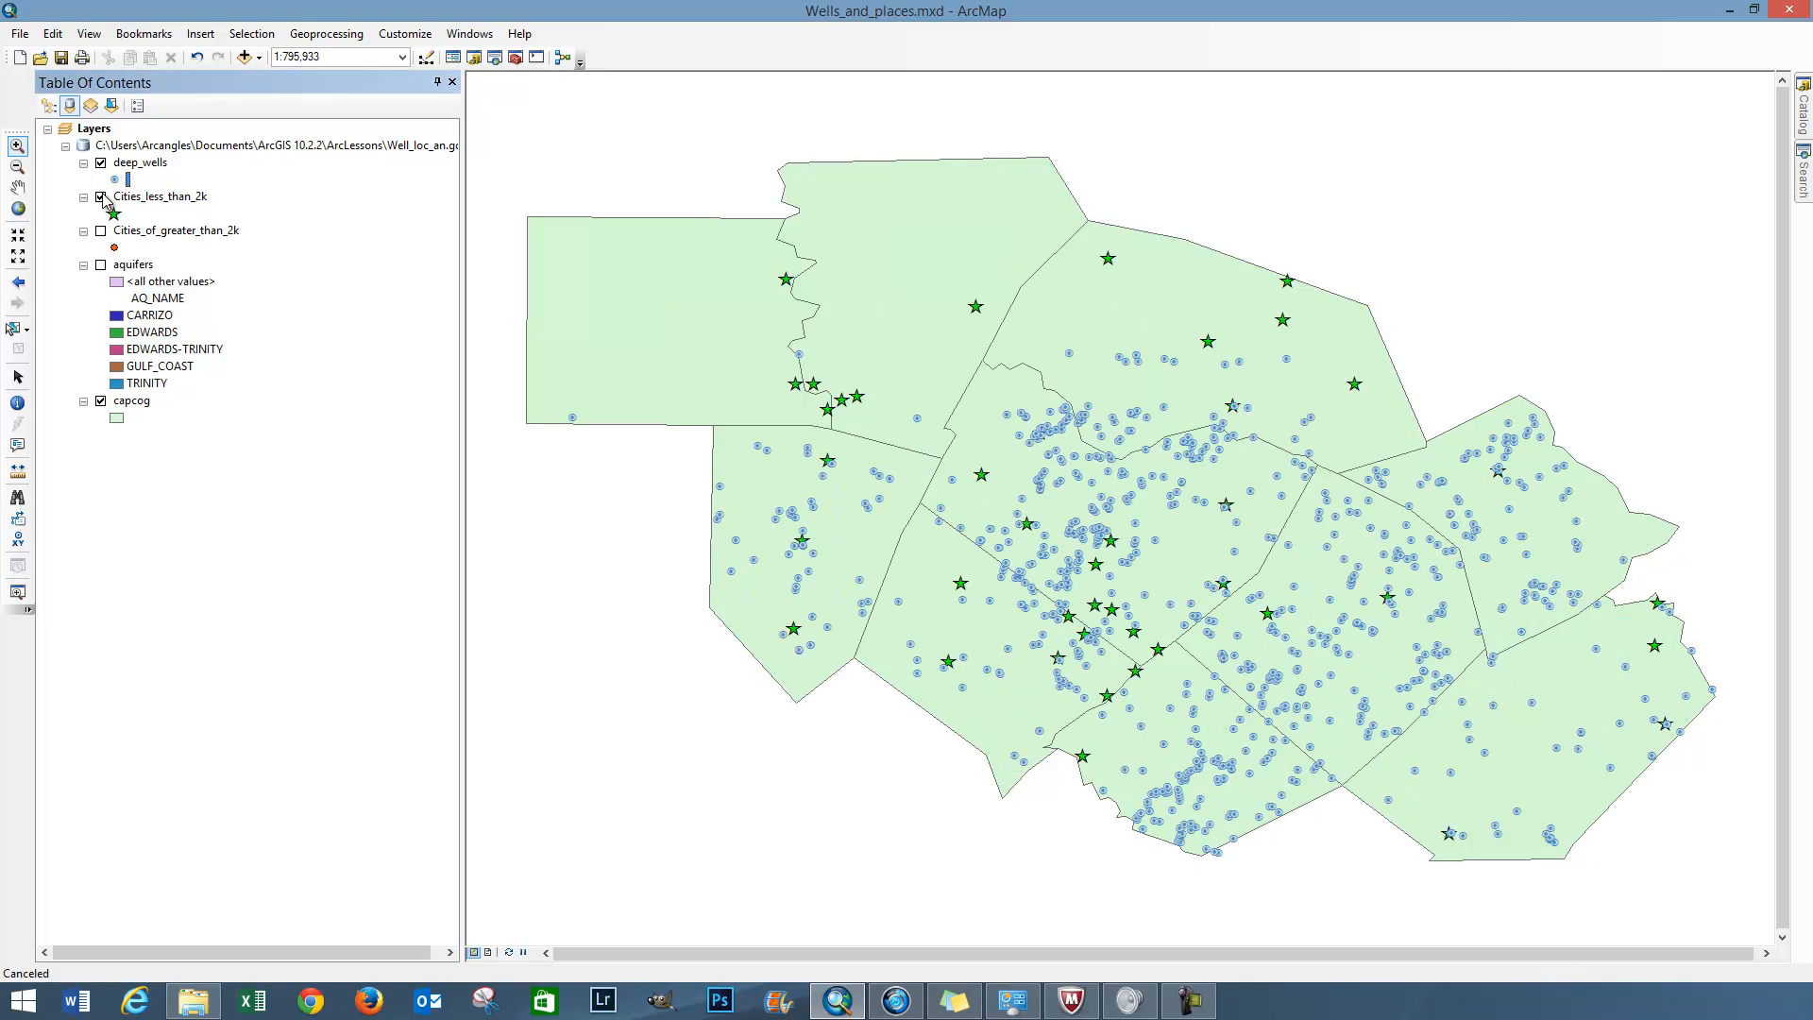
{"action": "left_click", "coordinate": [101, 196]}
{"action": "left_click", "coordinate": [101, 163]}
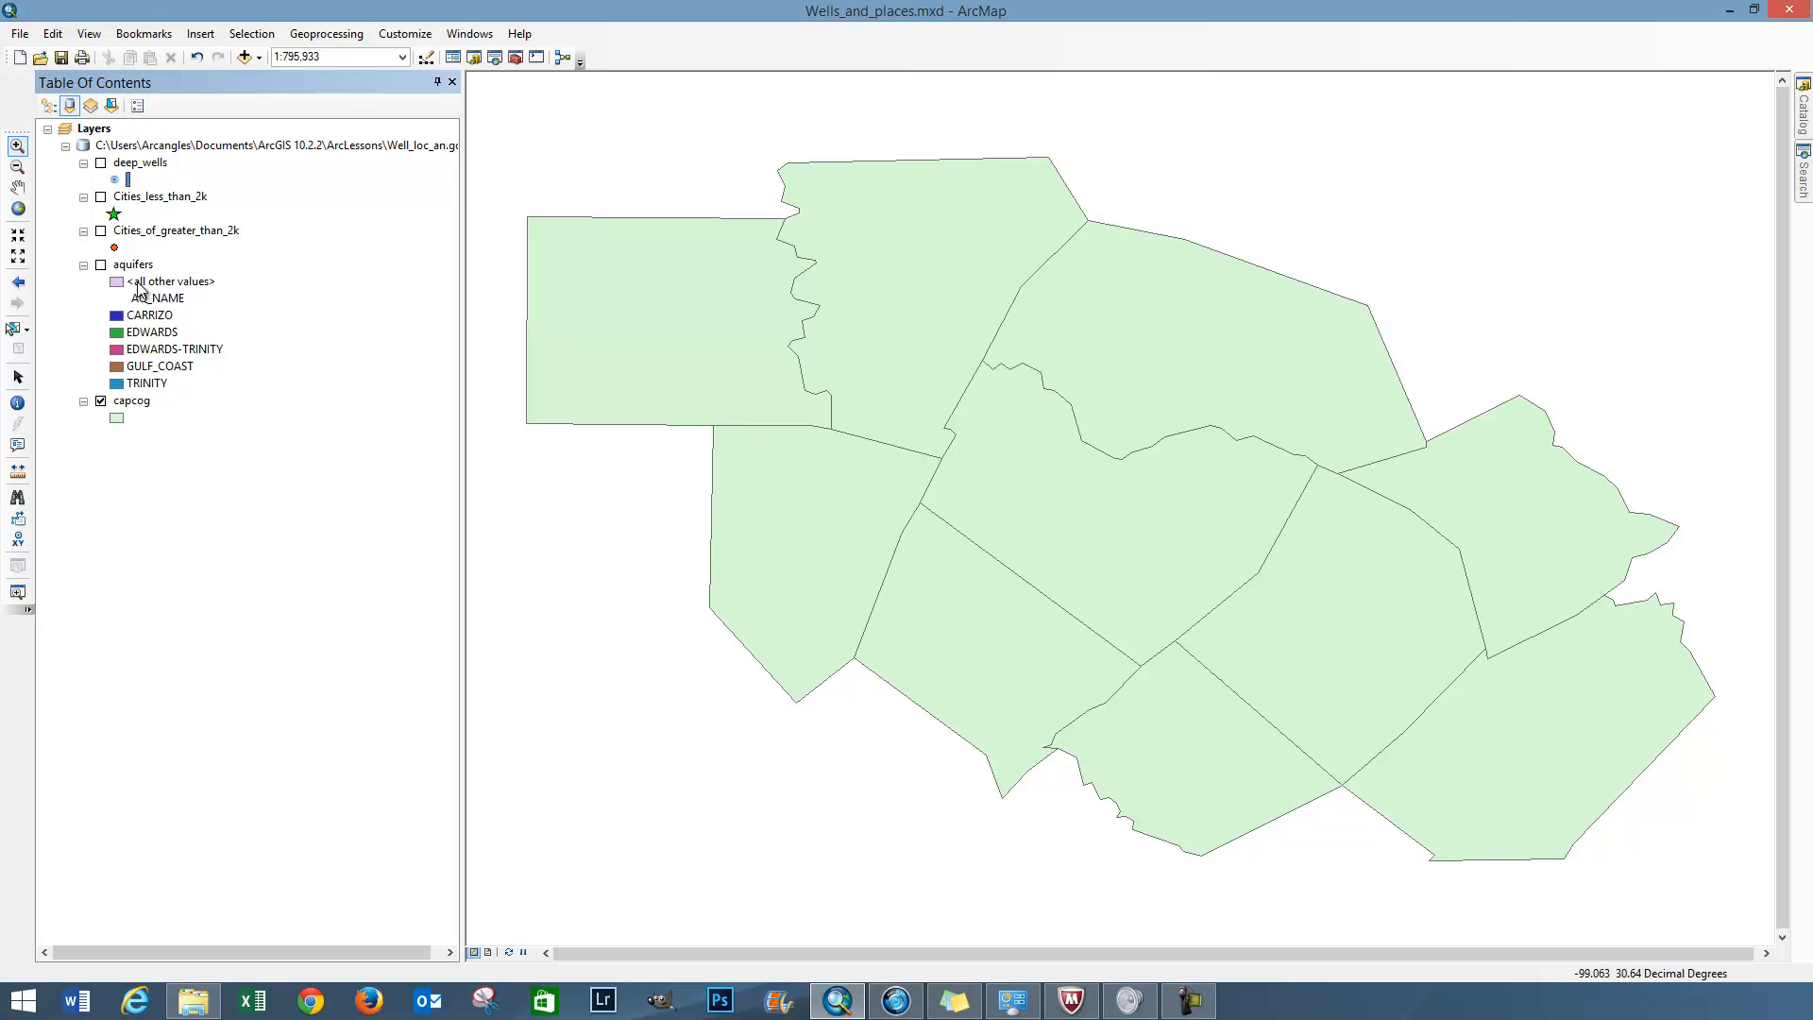
Show the aquifers, Cities_of_greater_than_2k, Cities_less_than_2k and deep_wells layers again, one after another from the lowest up
{"action": "left_click", "coordinate": [101, 264]}
{"action": "left_click", "coordinate": [101, 230]}
{"action": "left_click", "coordinate": [101, 196]}
{"action": "left_click", "coordinate": [101, 164]}
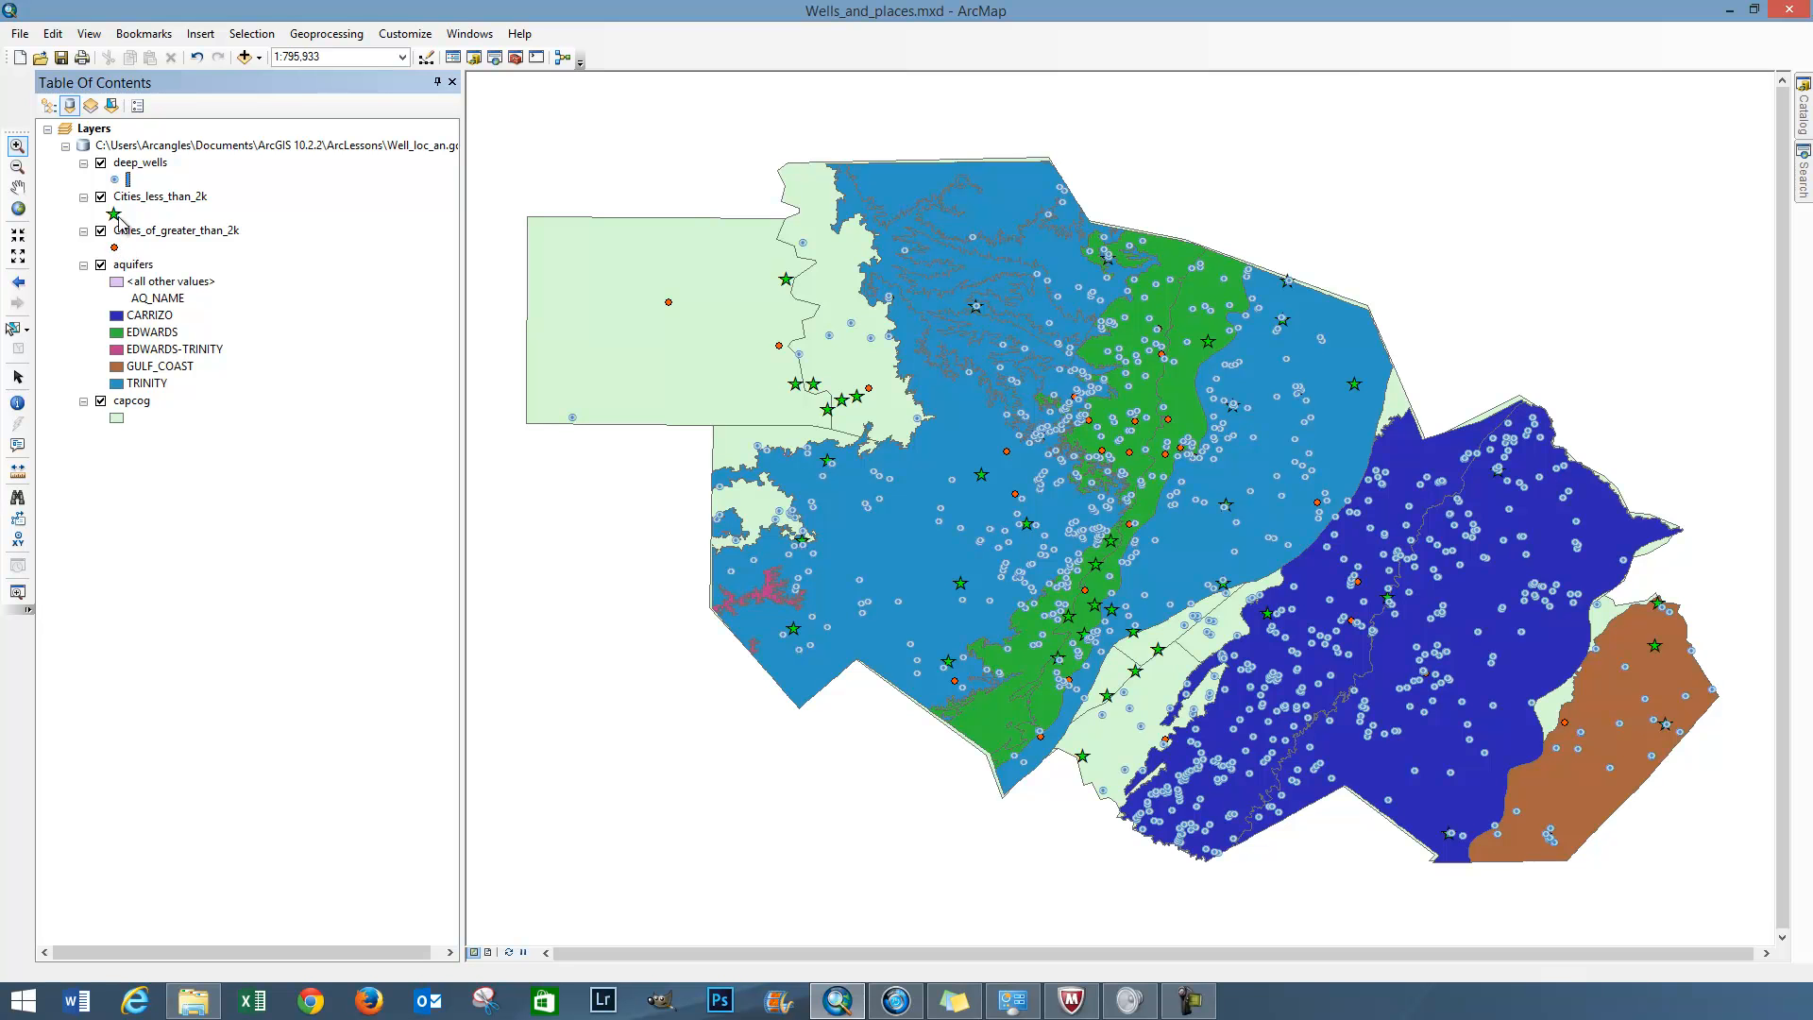
Review the aquifers layer's unique-values symbology on the AQ_NAME field and its available color ramps, and close the properties
{"action": "right_click", "coordinate": [135, 266]}
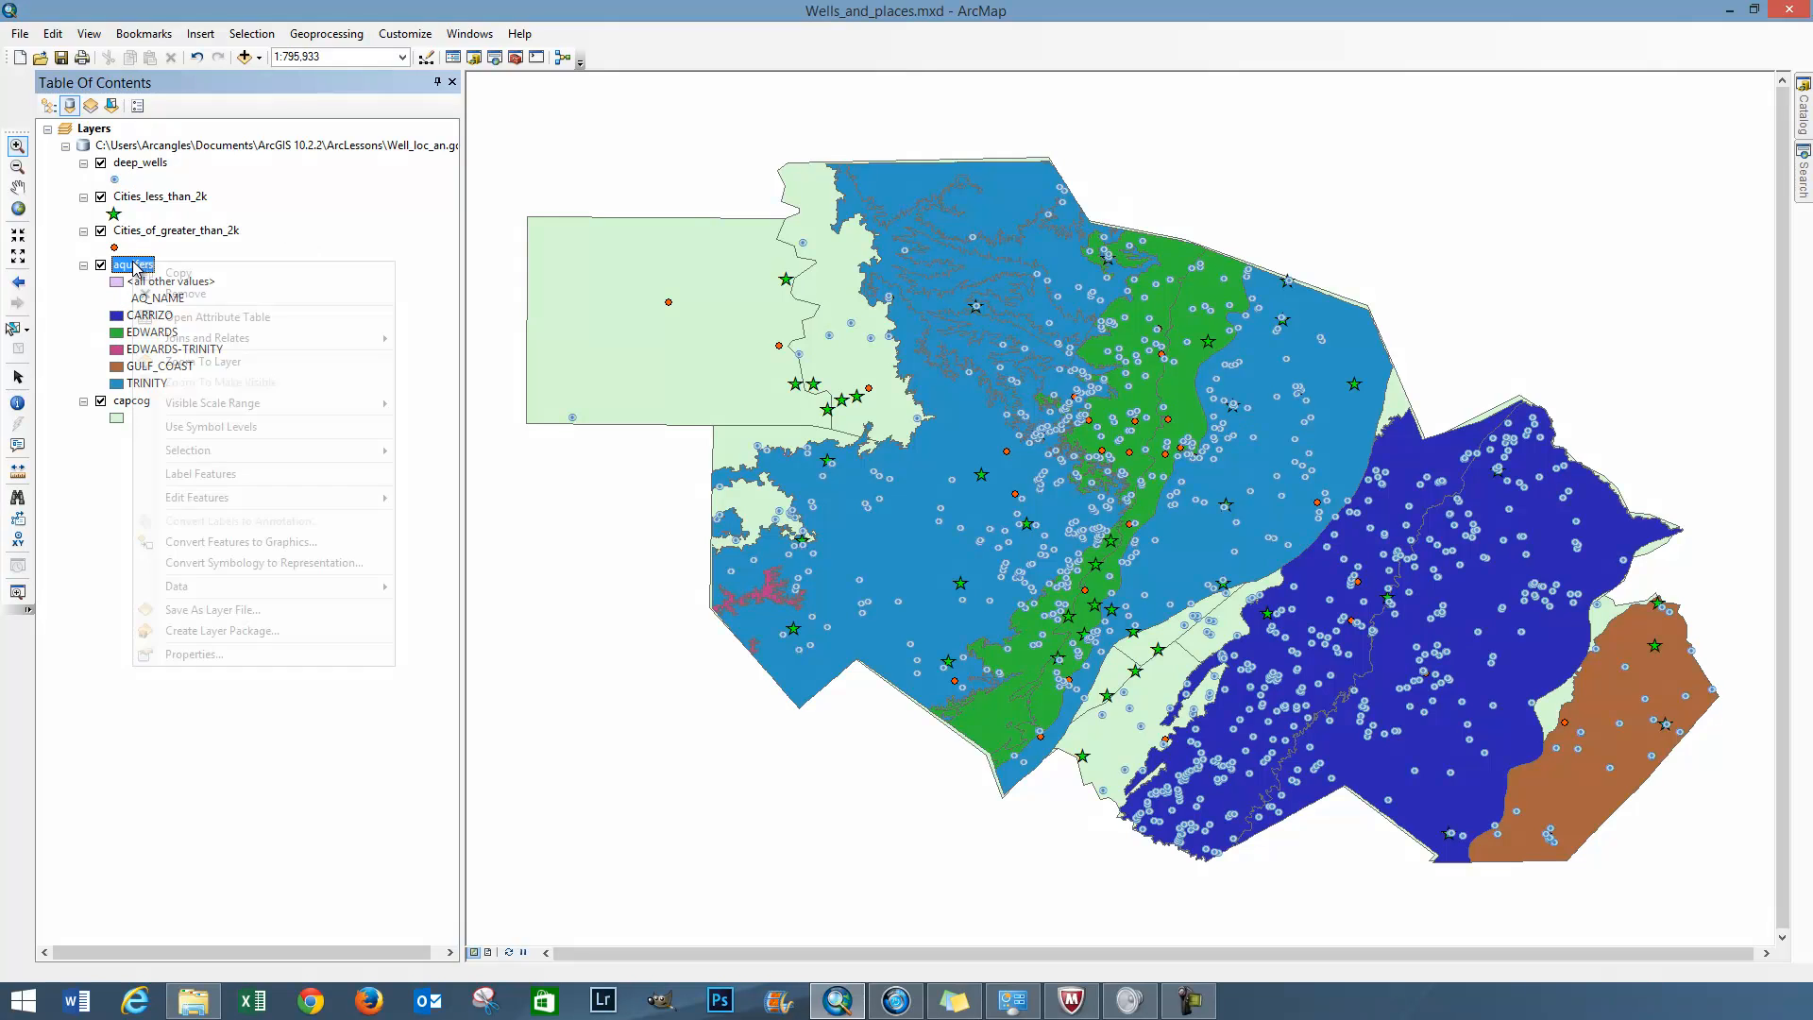
{"action": "left_click", "coordinate": [224, 655]}
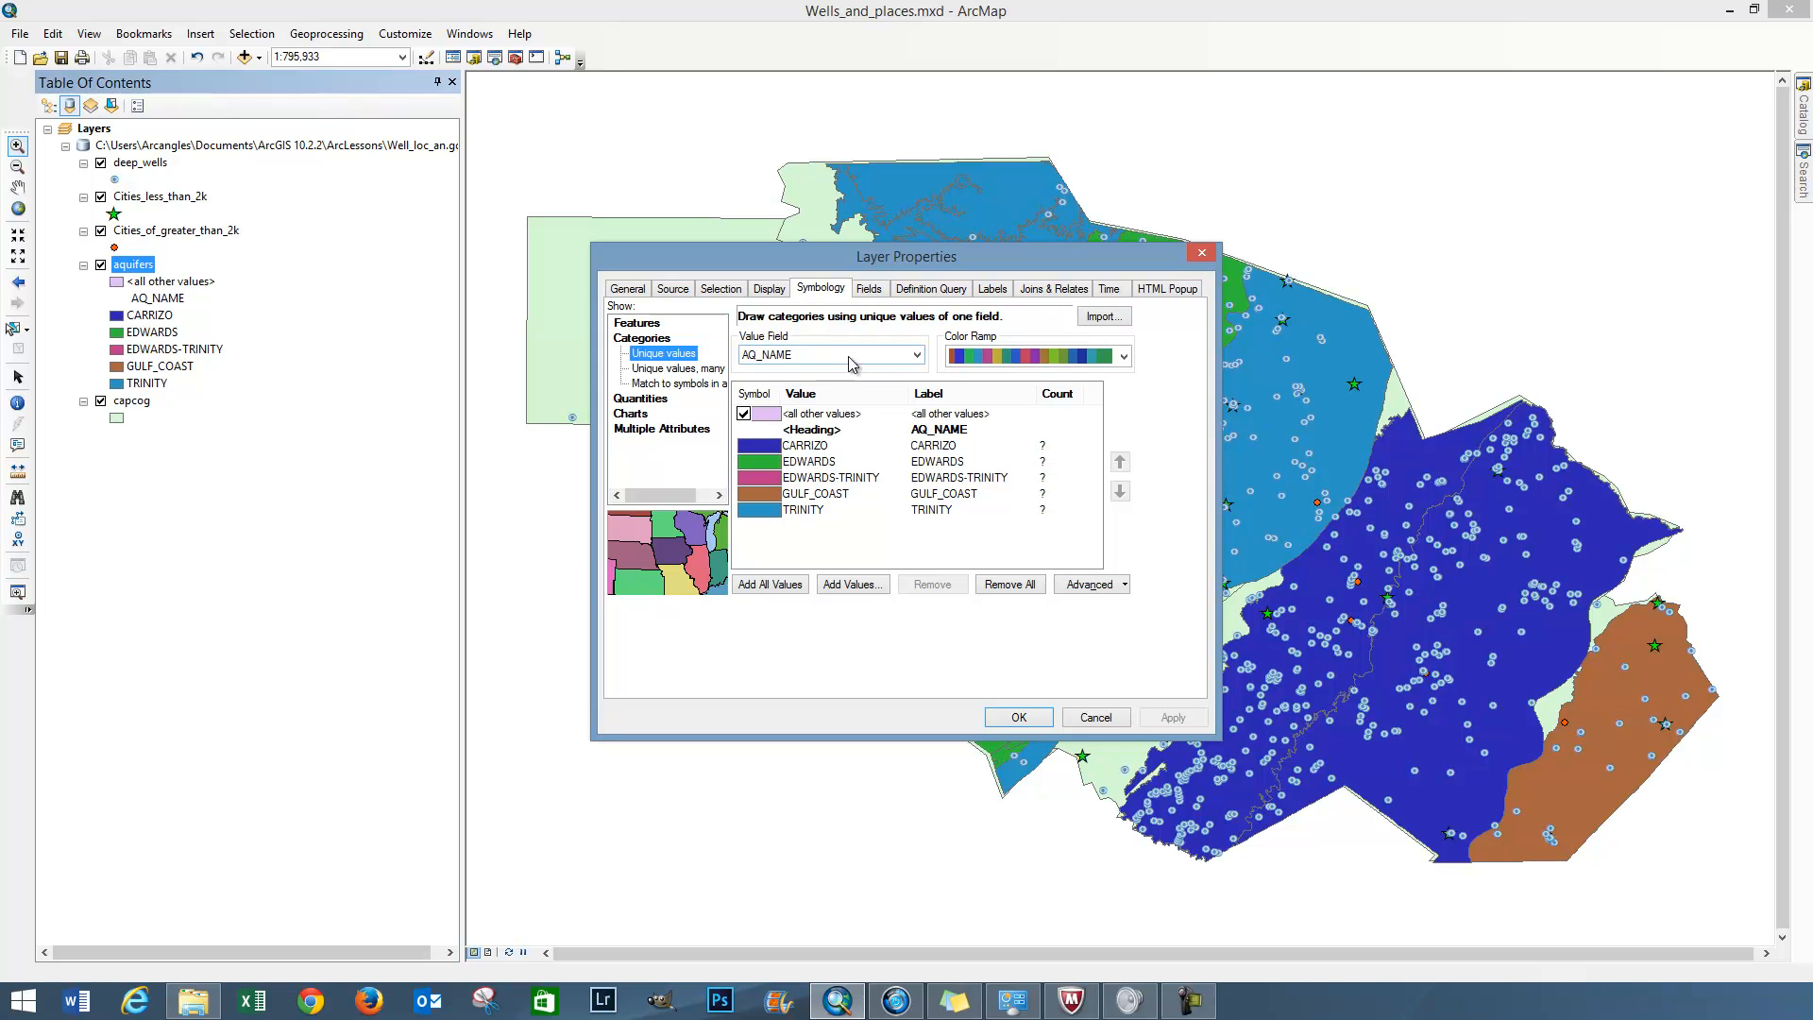
{"action": "left_click", "coordinate": [1039, 356]}
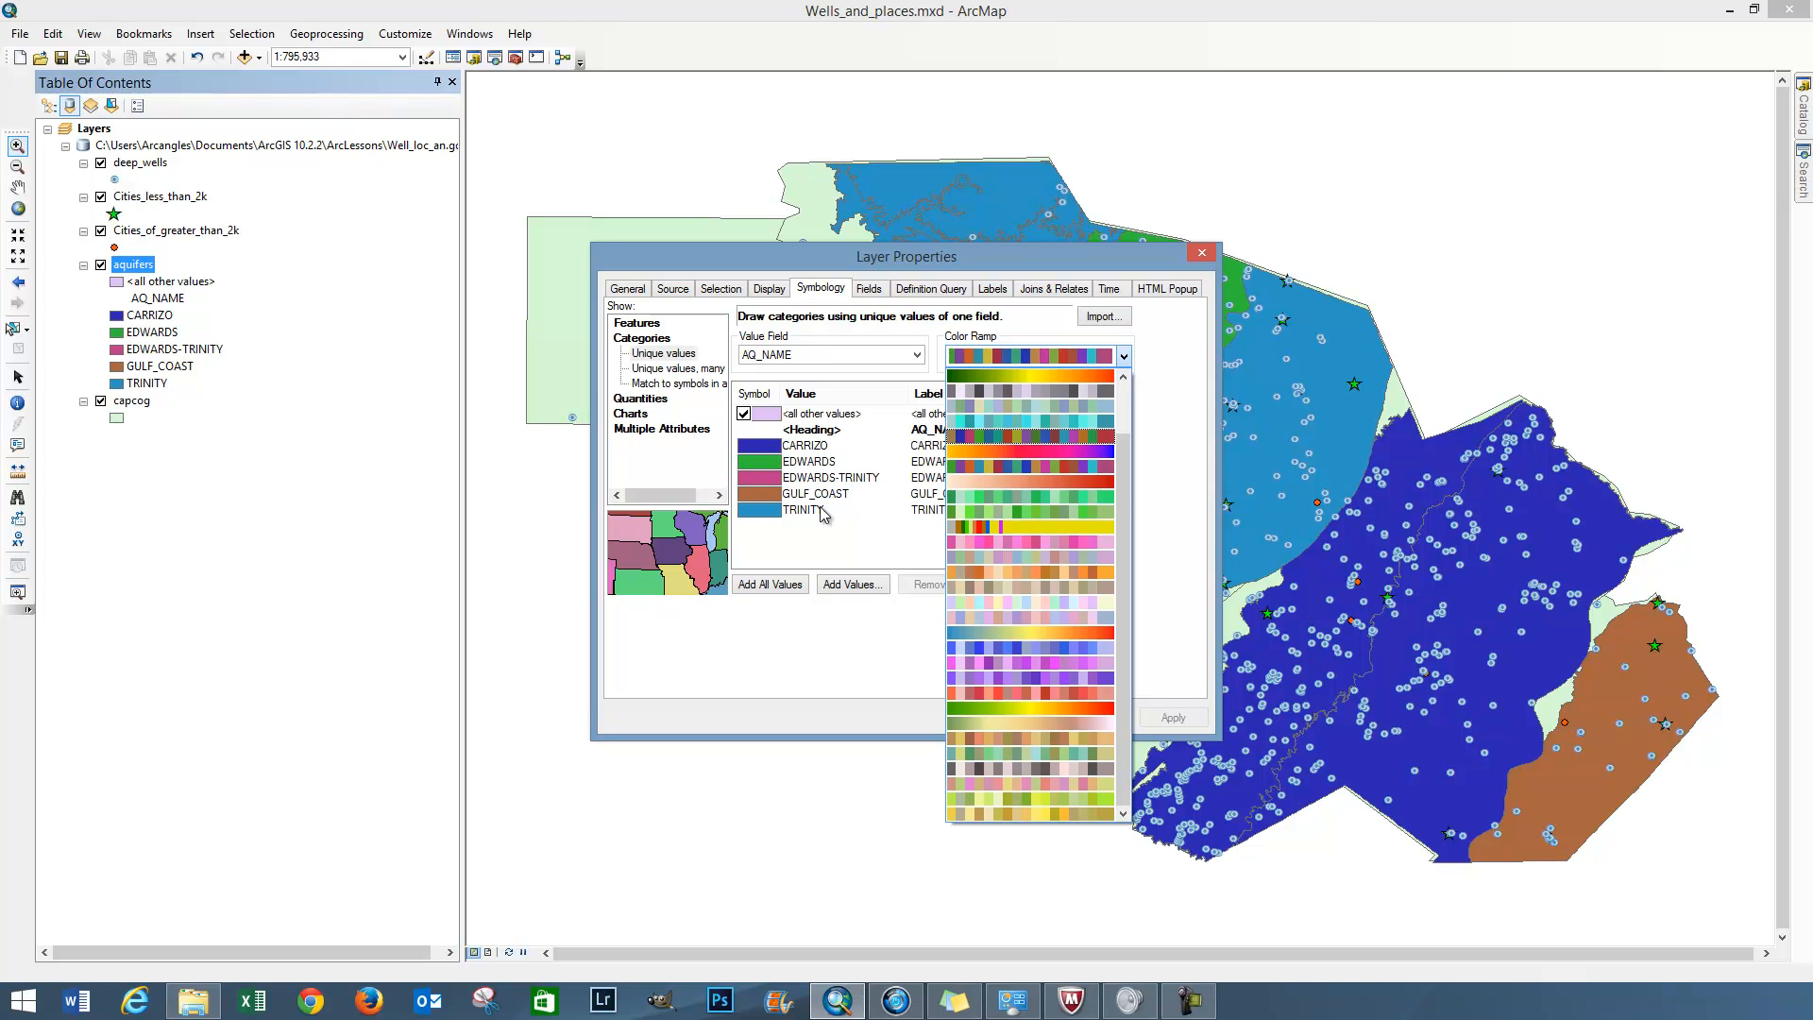
{"action": "left_click", "coordinate": [853, 517]}
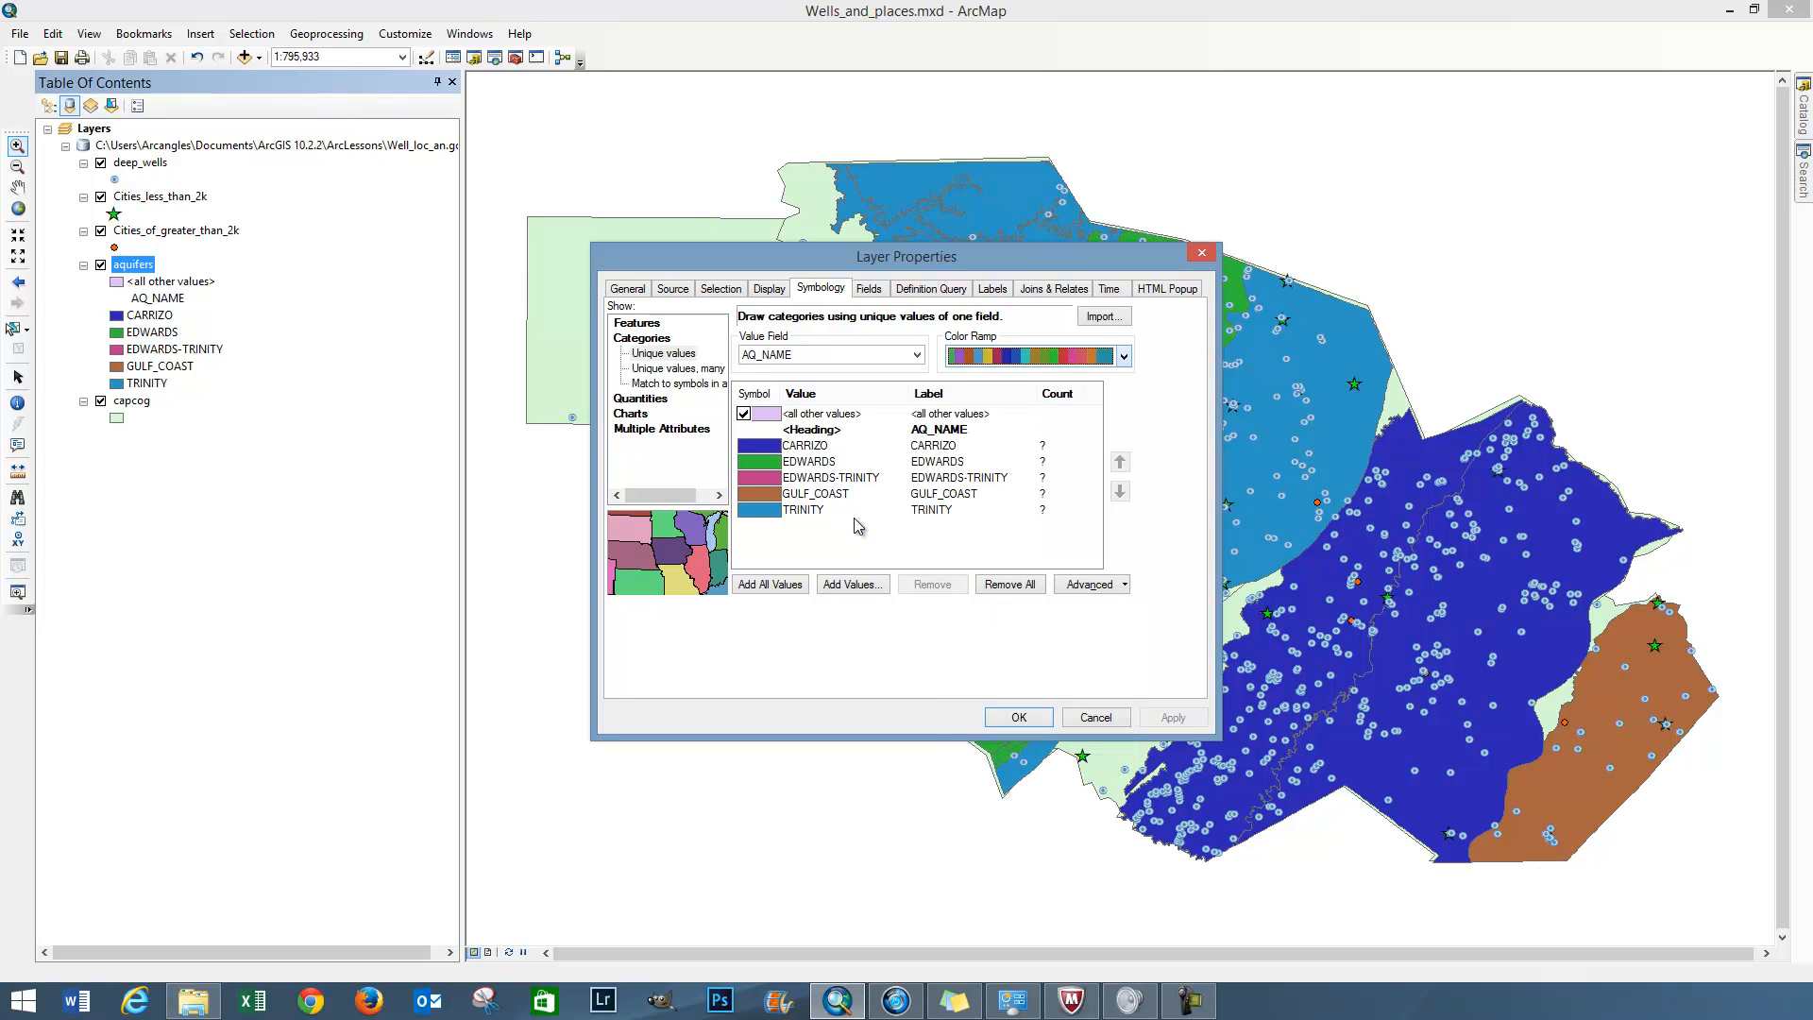
{"action": "left_click", "coordinate": [1019, 718]}
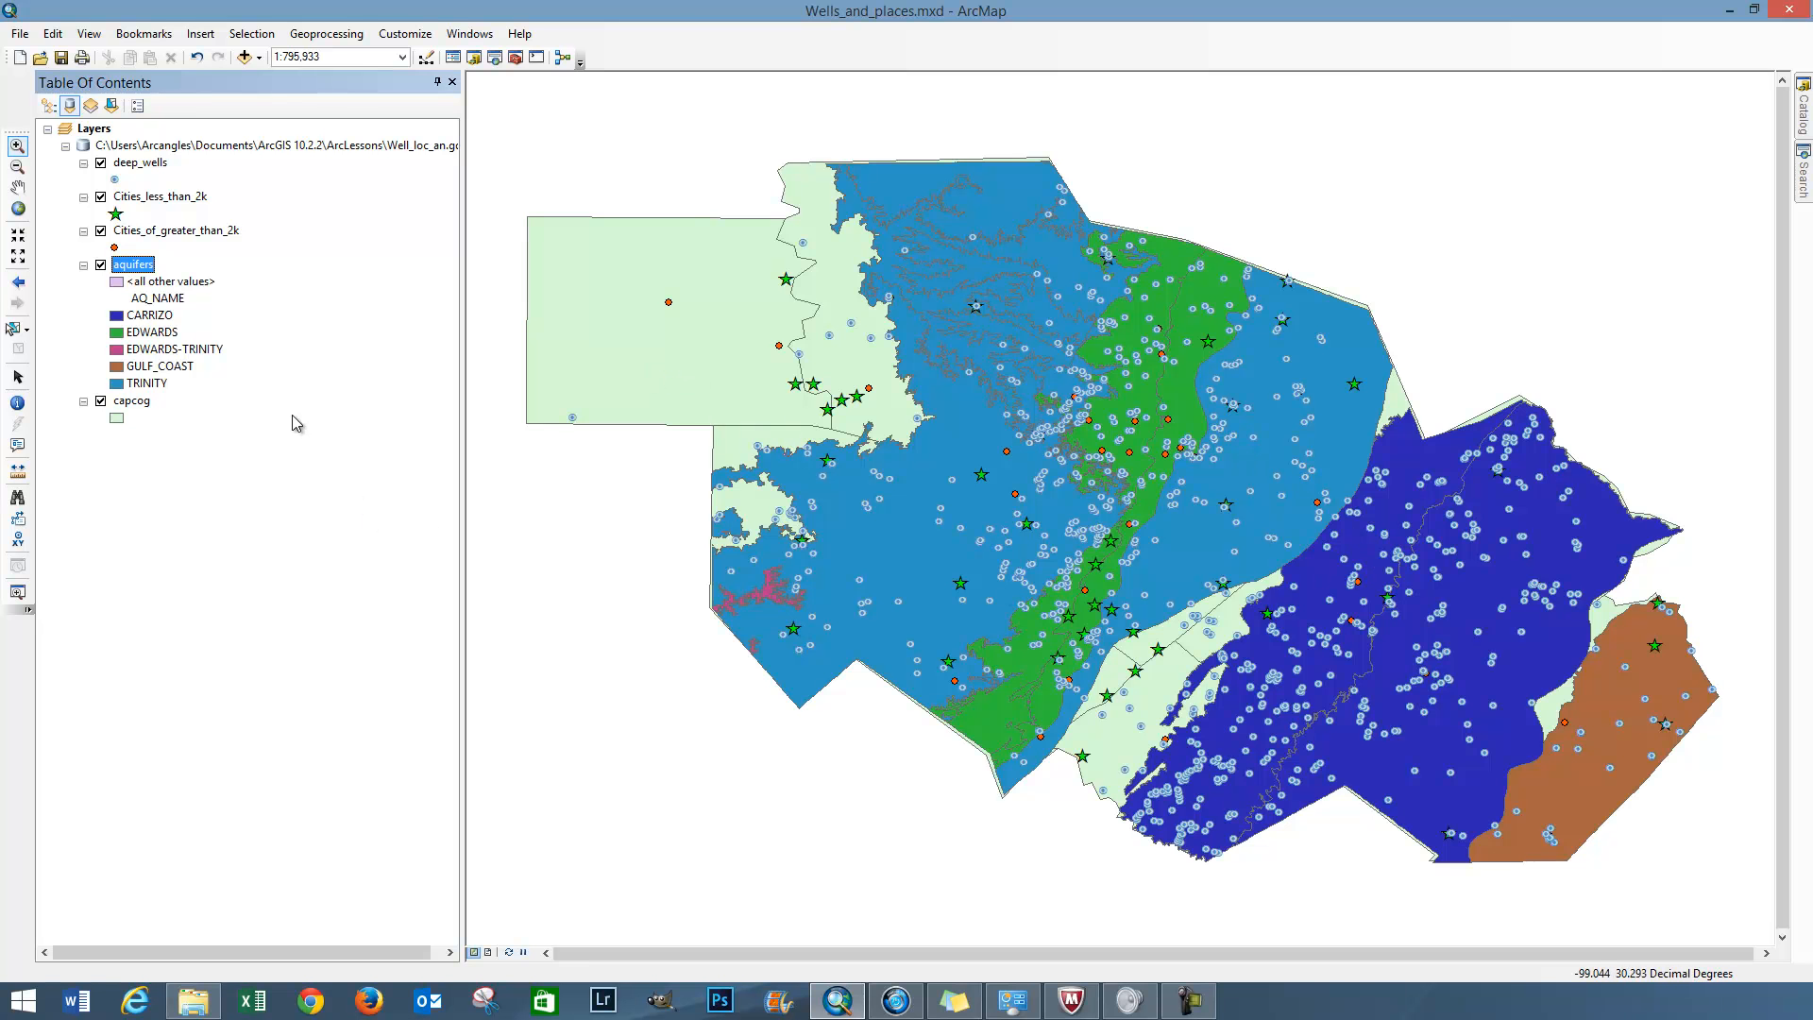
Open the symbol selection for the deep_wells layer and add the Civic style to its style references
{"action": "right_click", "coordinate": [139, 165]}
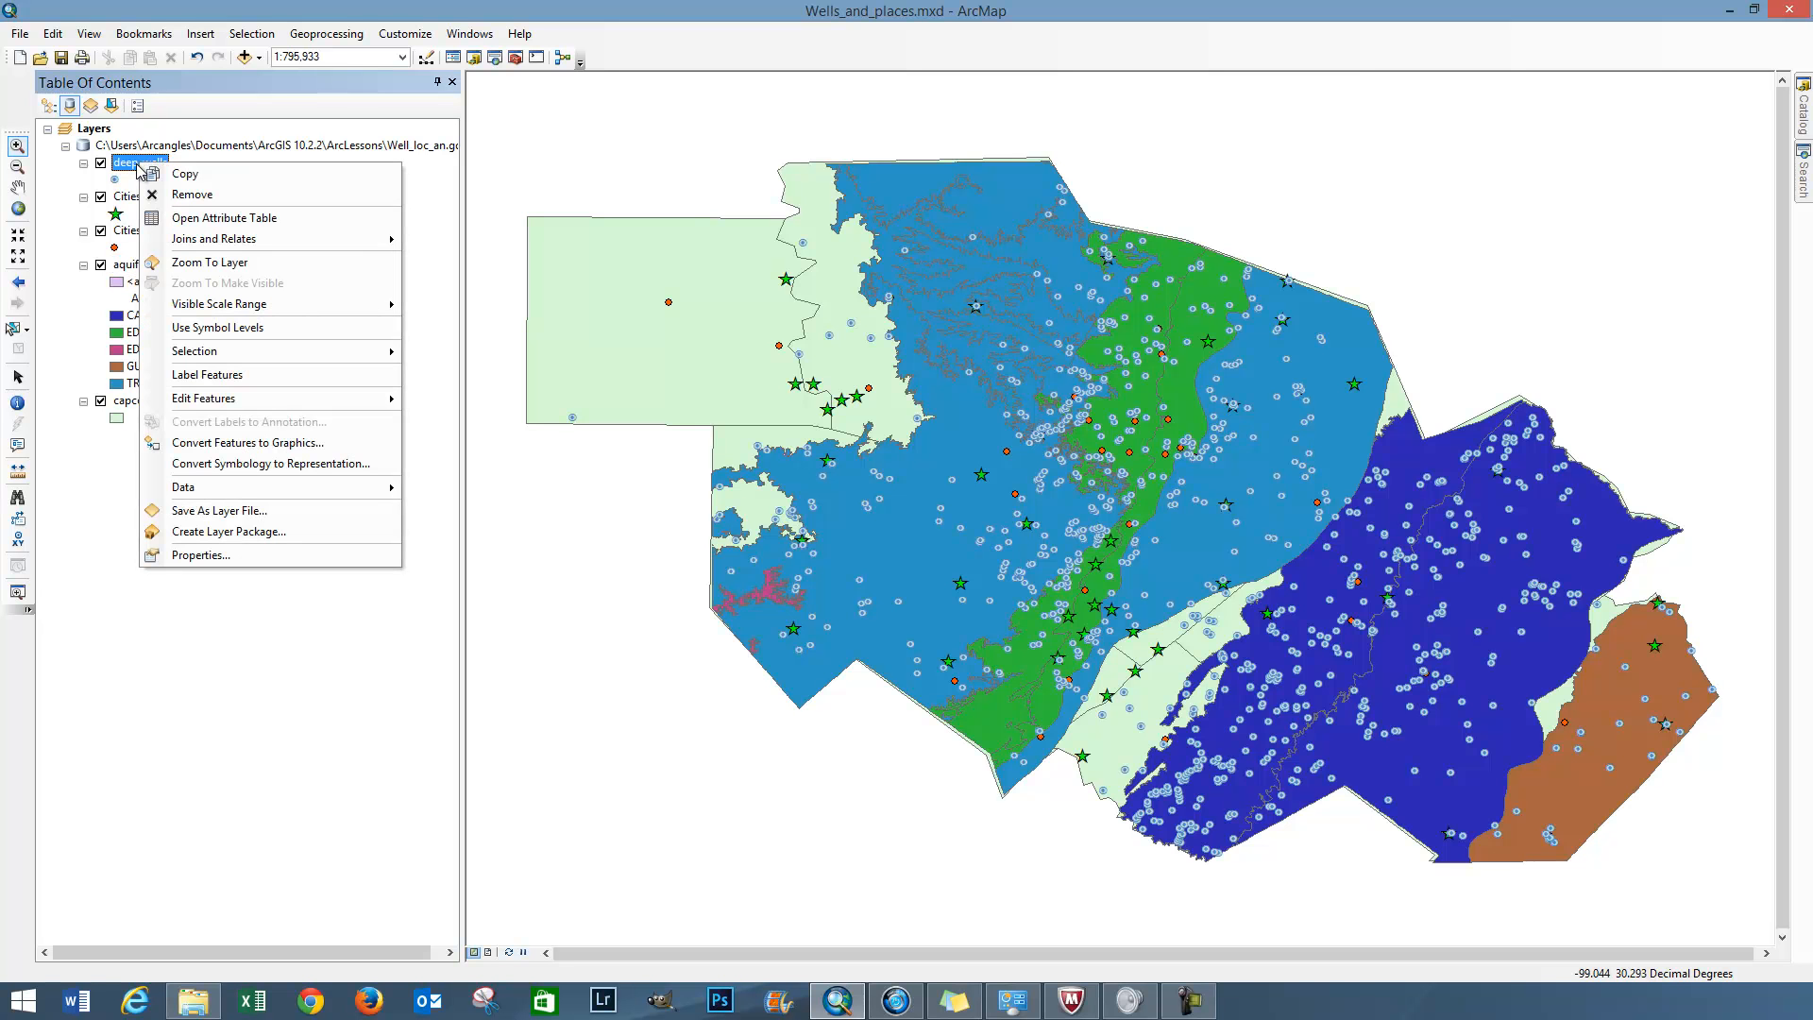
{"action": "left_click", "coordinate": [117, 183]}
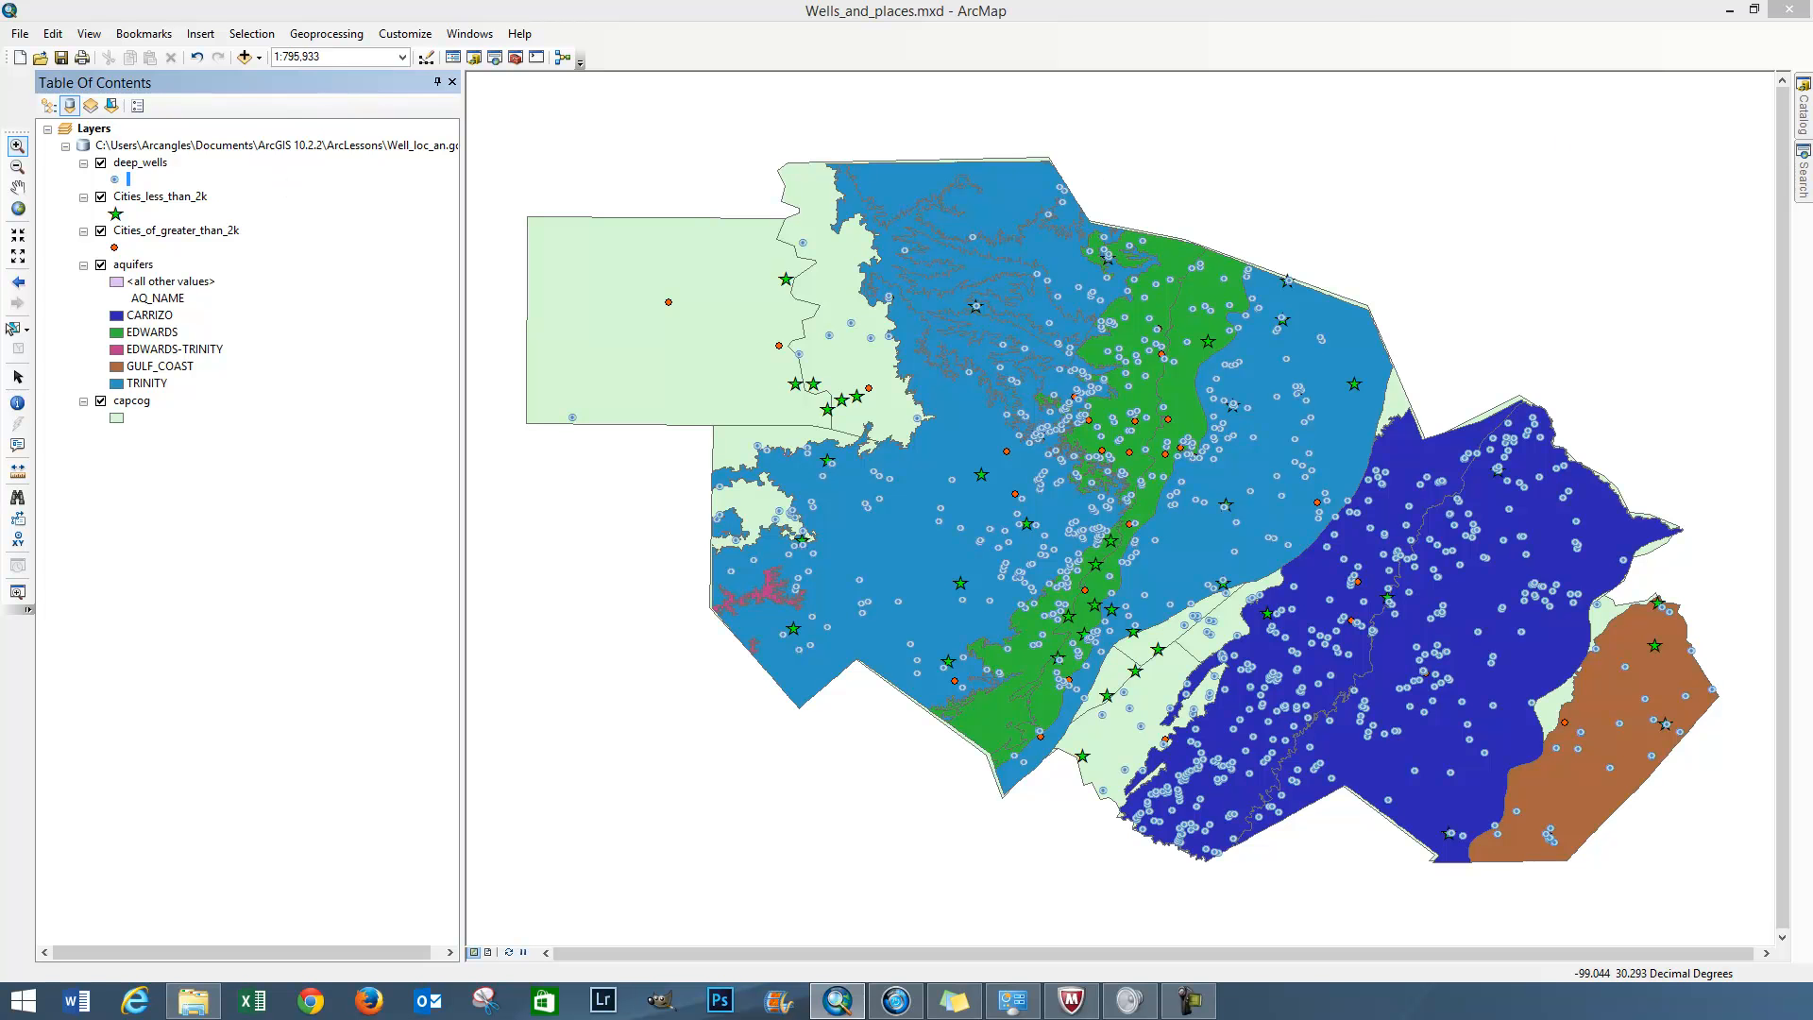
{"action": "left_click_drag", "start_coordinate": [1812, 267], "coordinate": [1374, 312]}
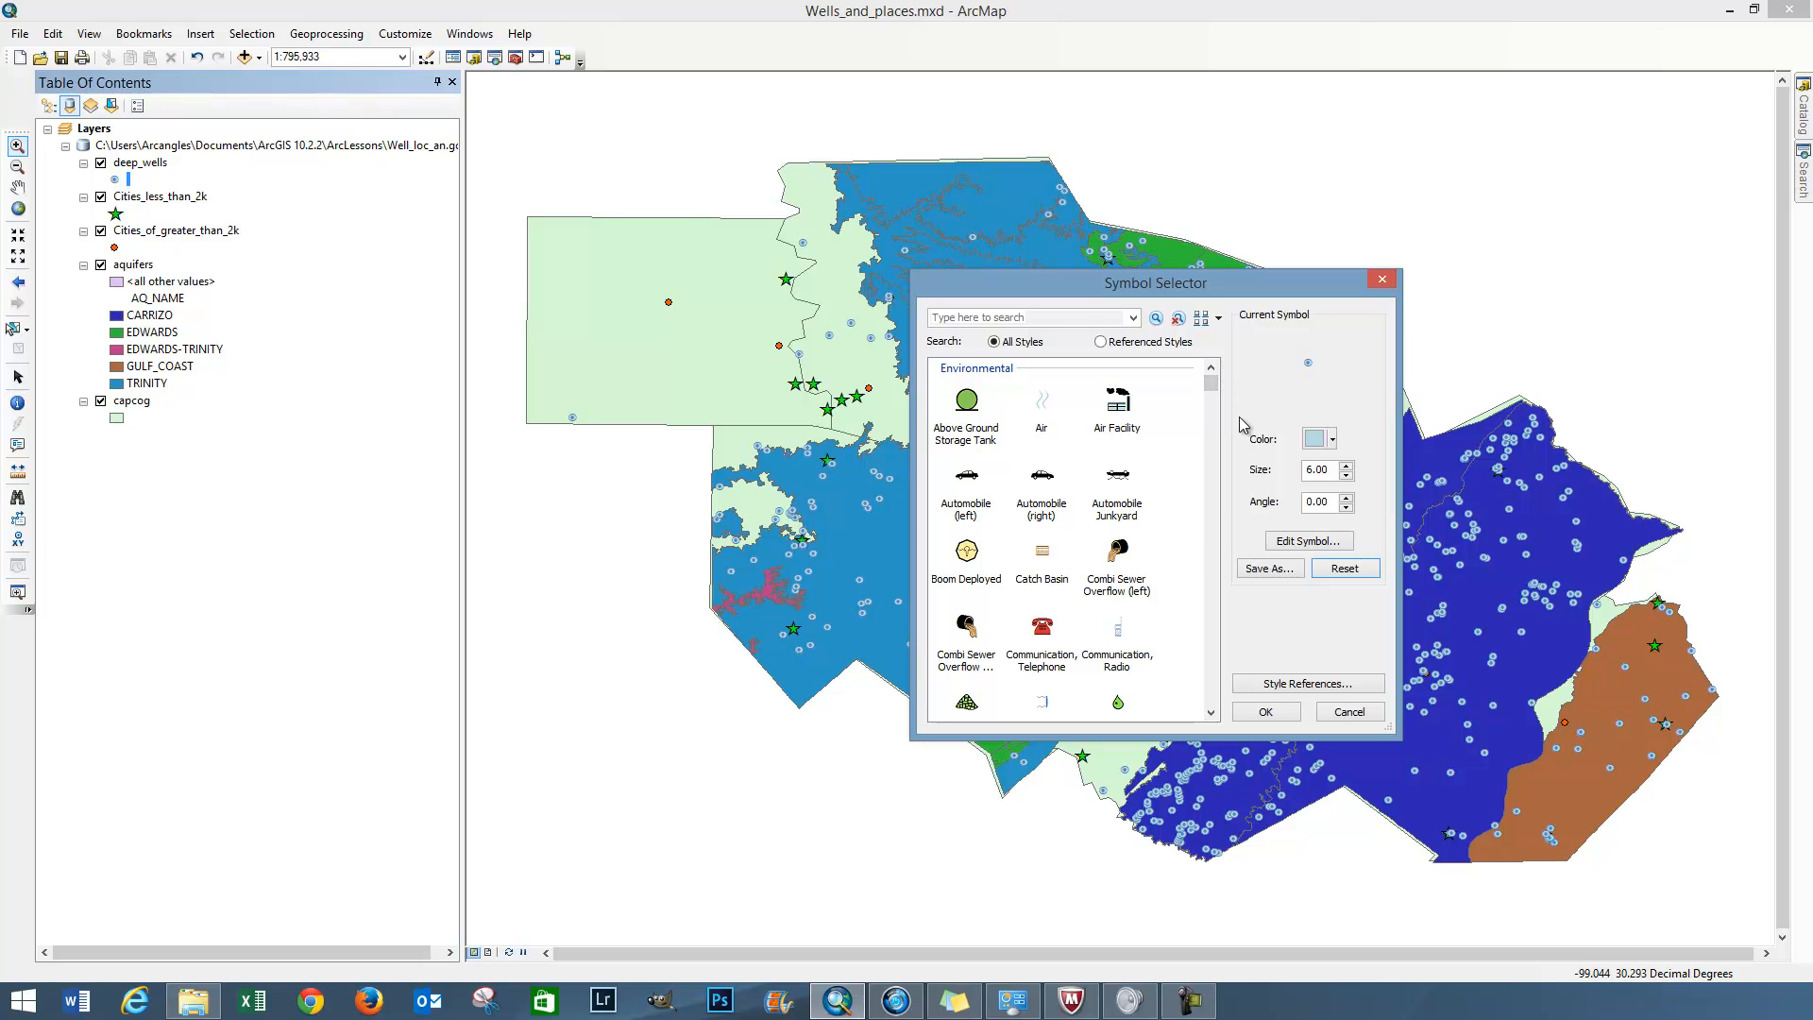
{"action": "left_click", "coordinate": [1280, 684]}
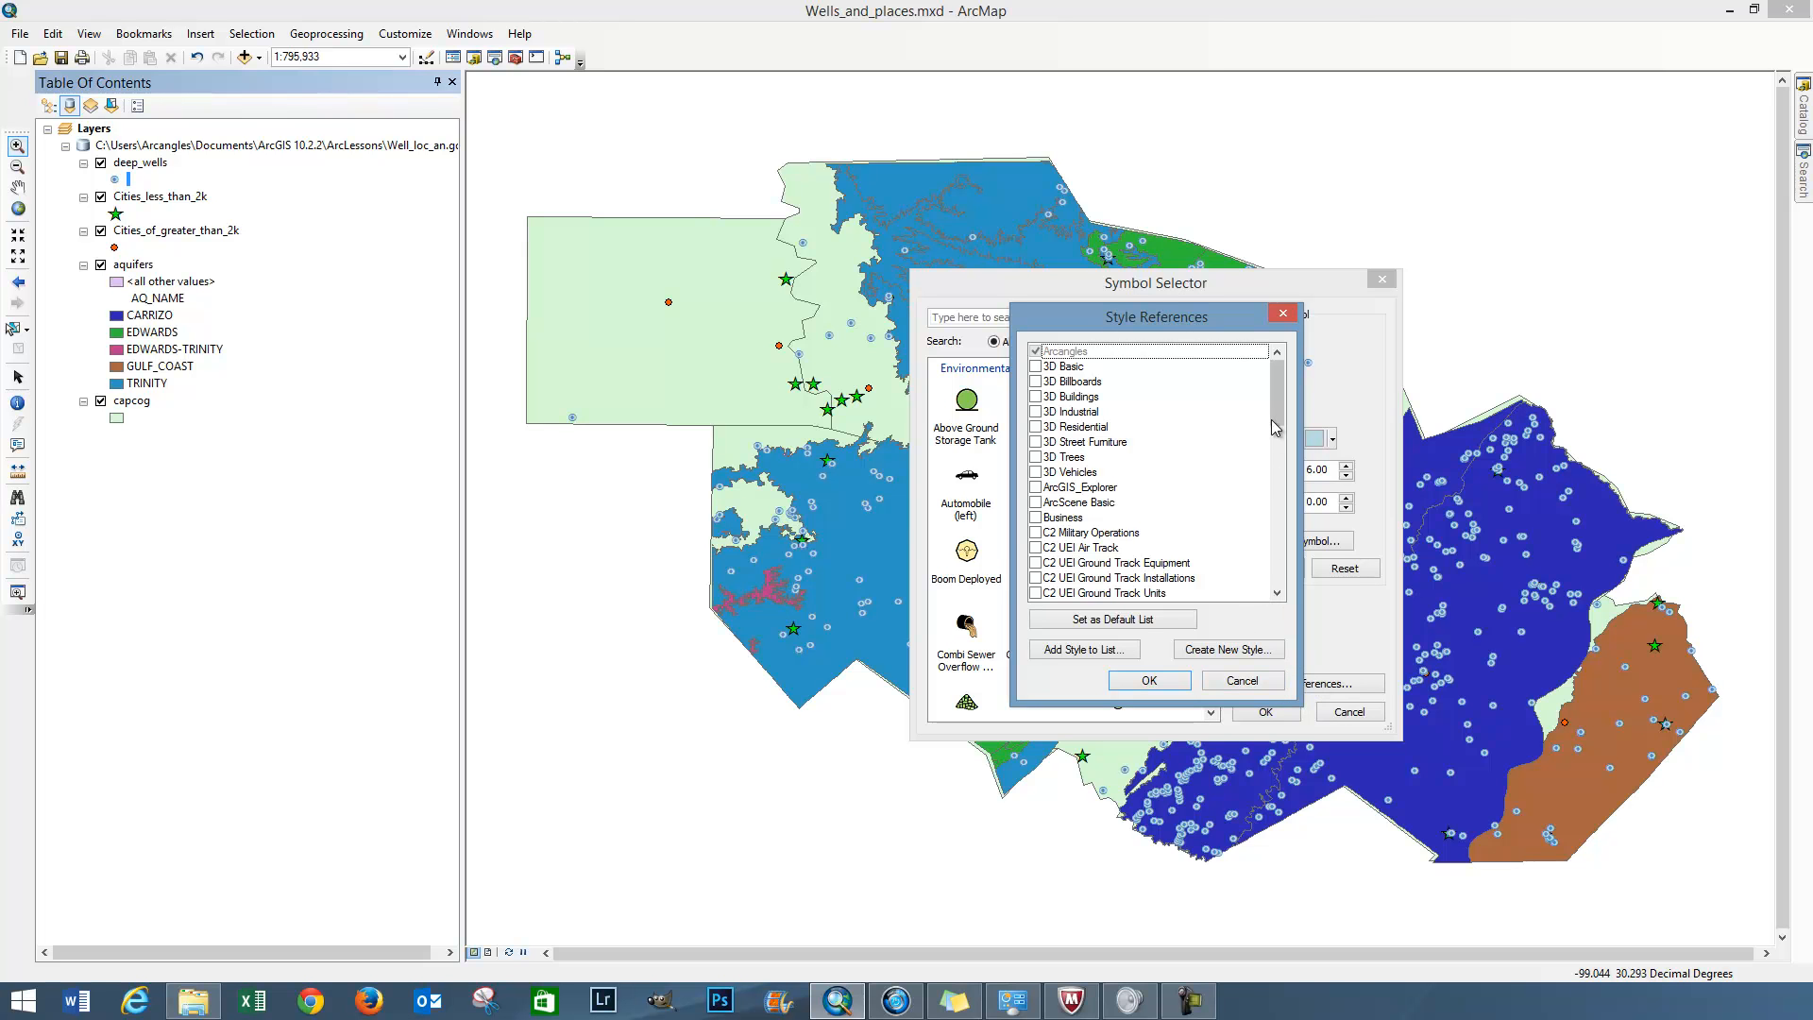
{"action": "left_click_drag", "start_coordinate": [1281, 415], "coordinate": [1257, 508]}
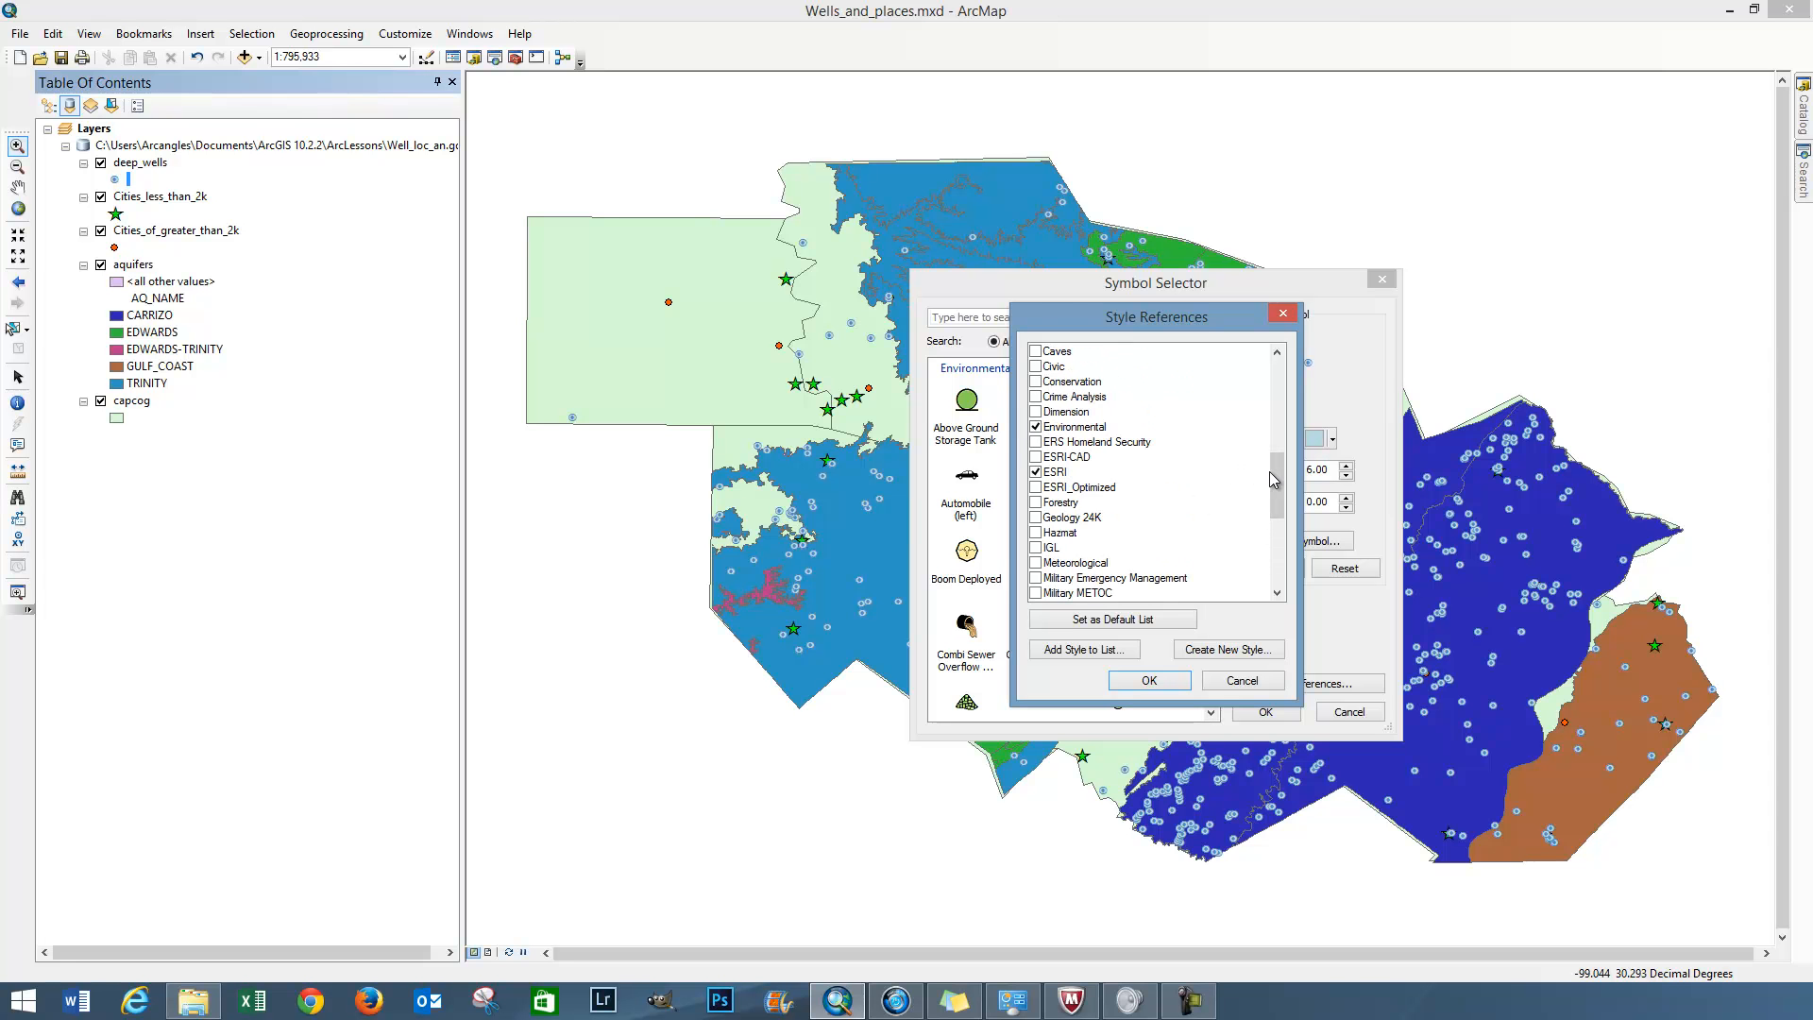
{"action": "left_click_drag", "start_coordinate": [1277, 482], "coordinate": [1275, 440]}
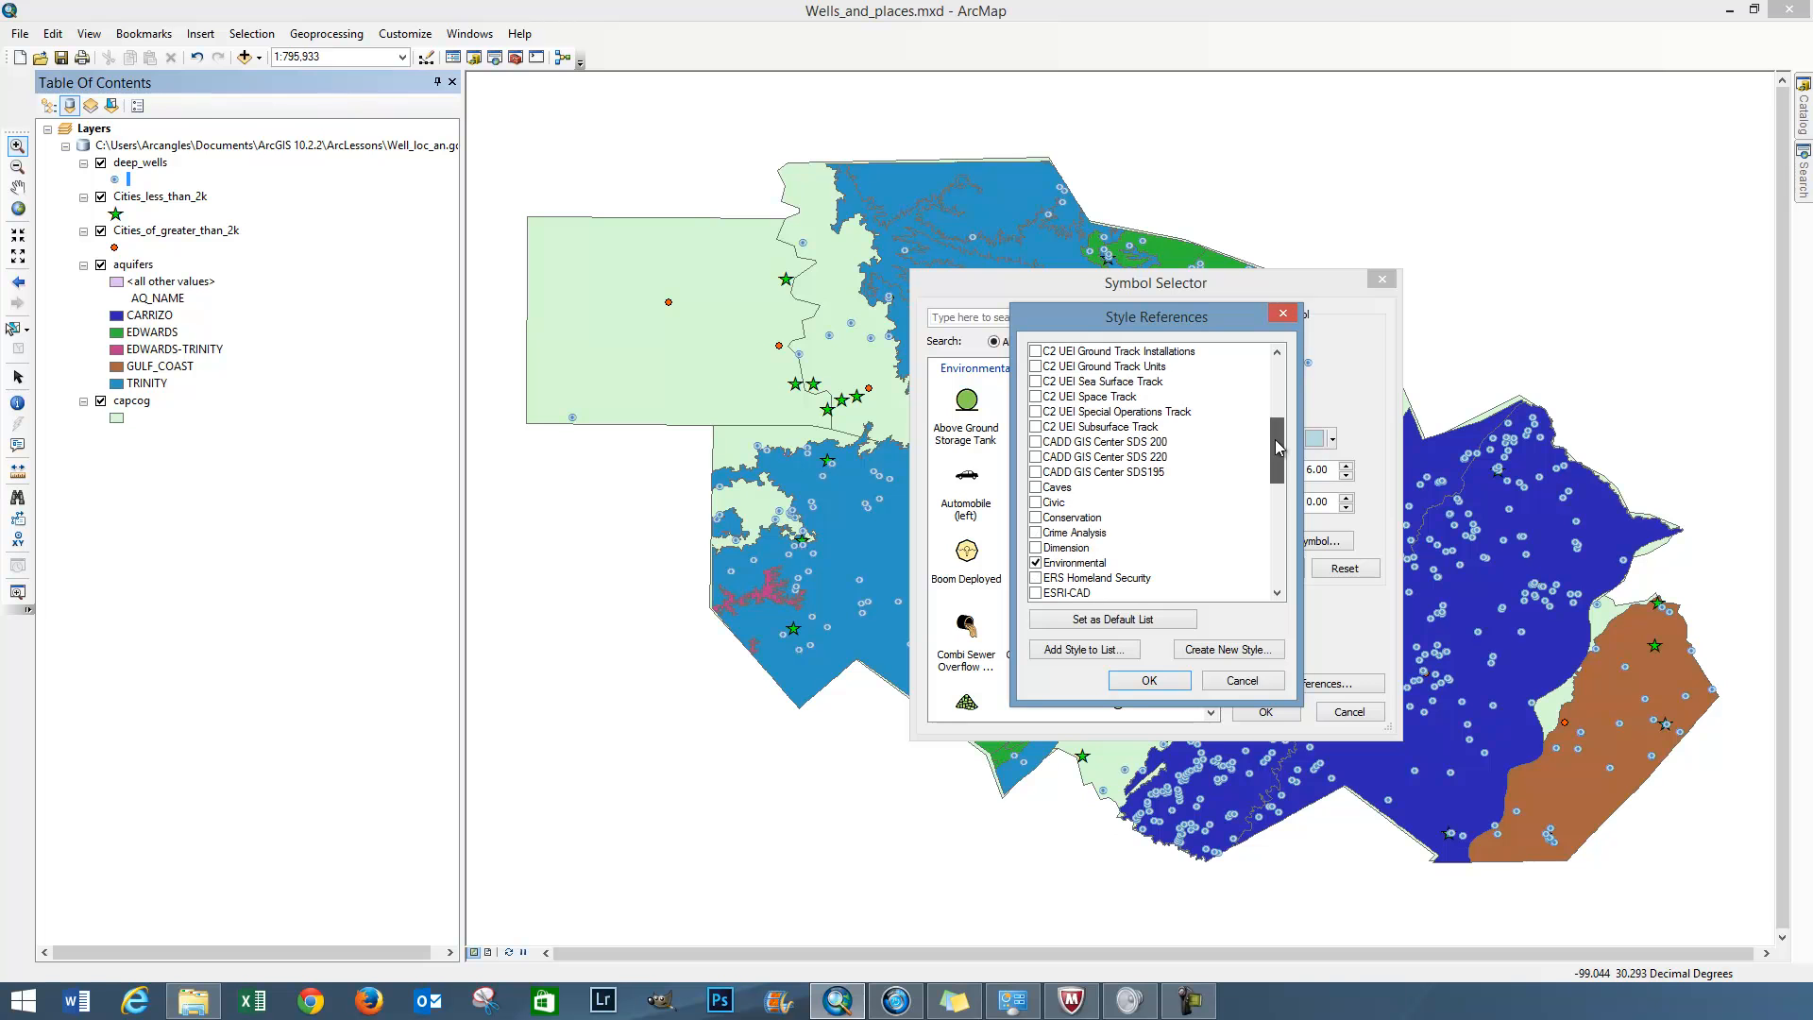
{"action": "left_click", "coordinate": [1037, 504]}
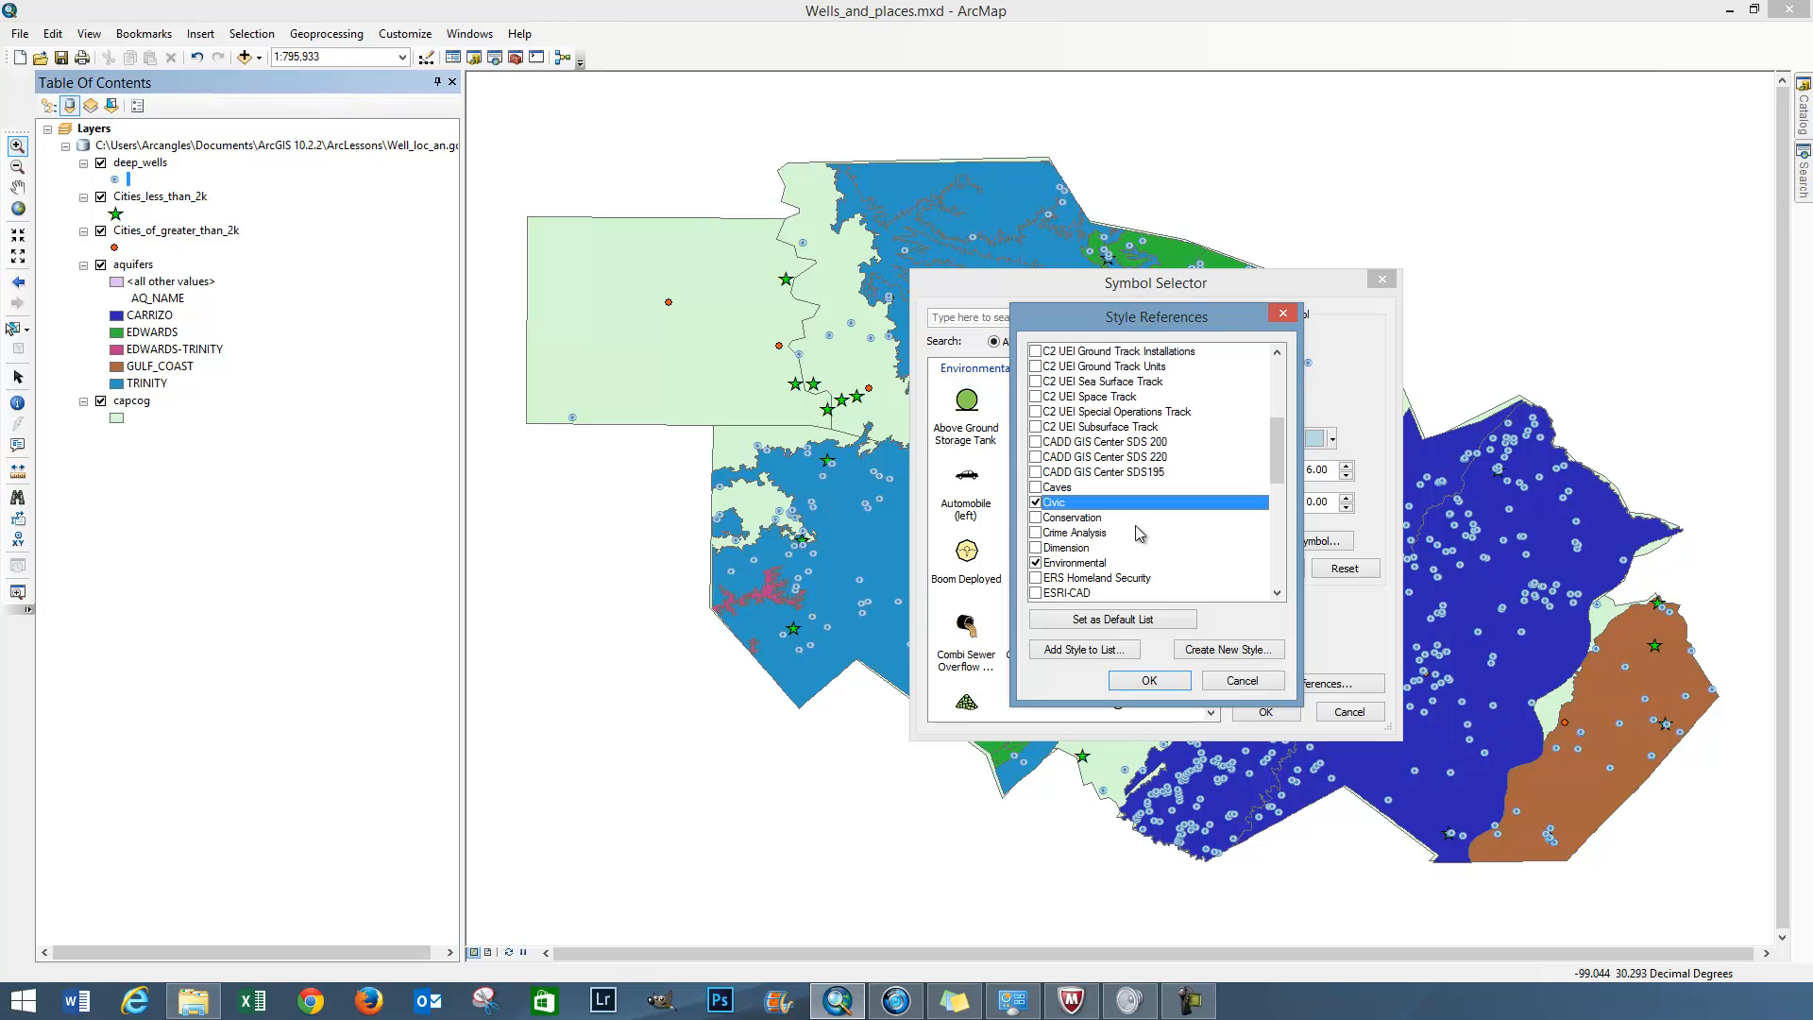
{"action": "left_click", "coordinate": [1148, 681]}
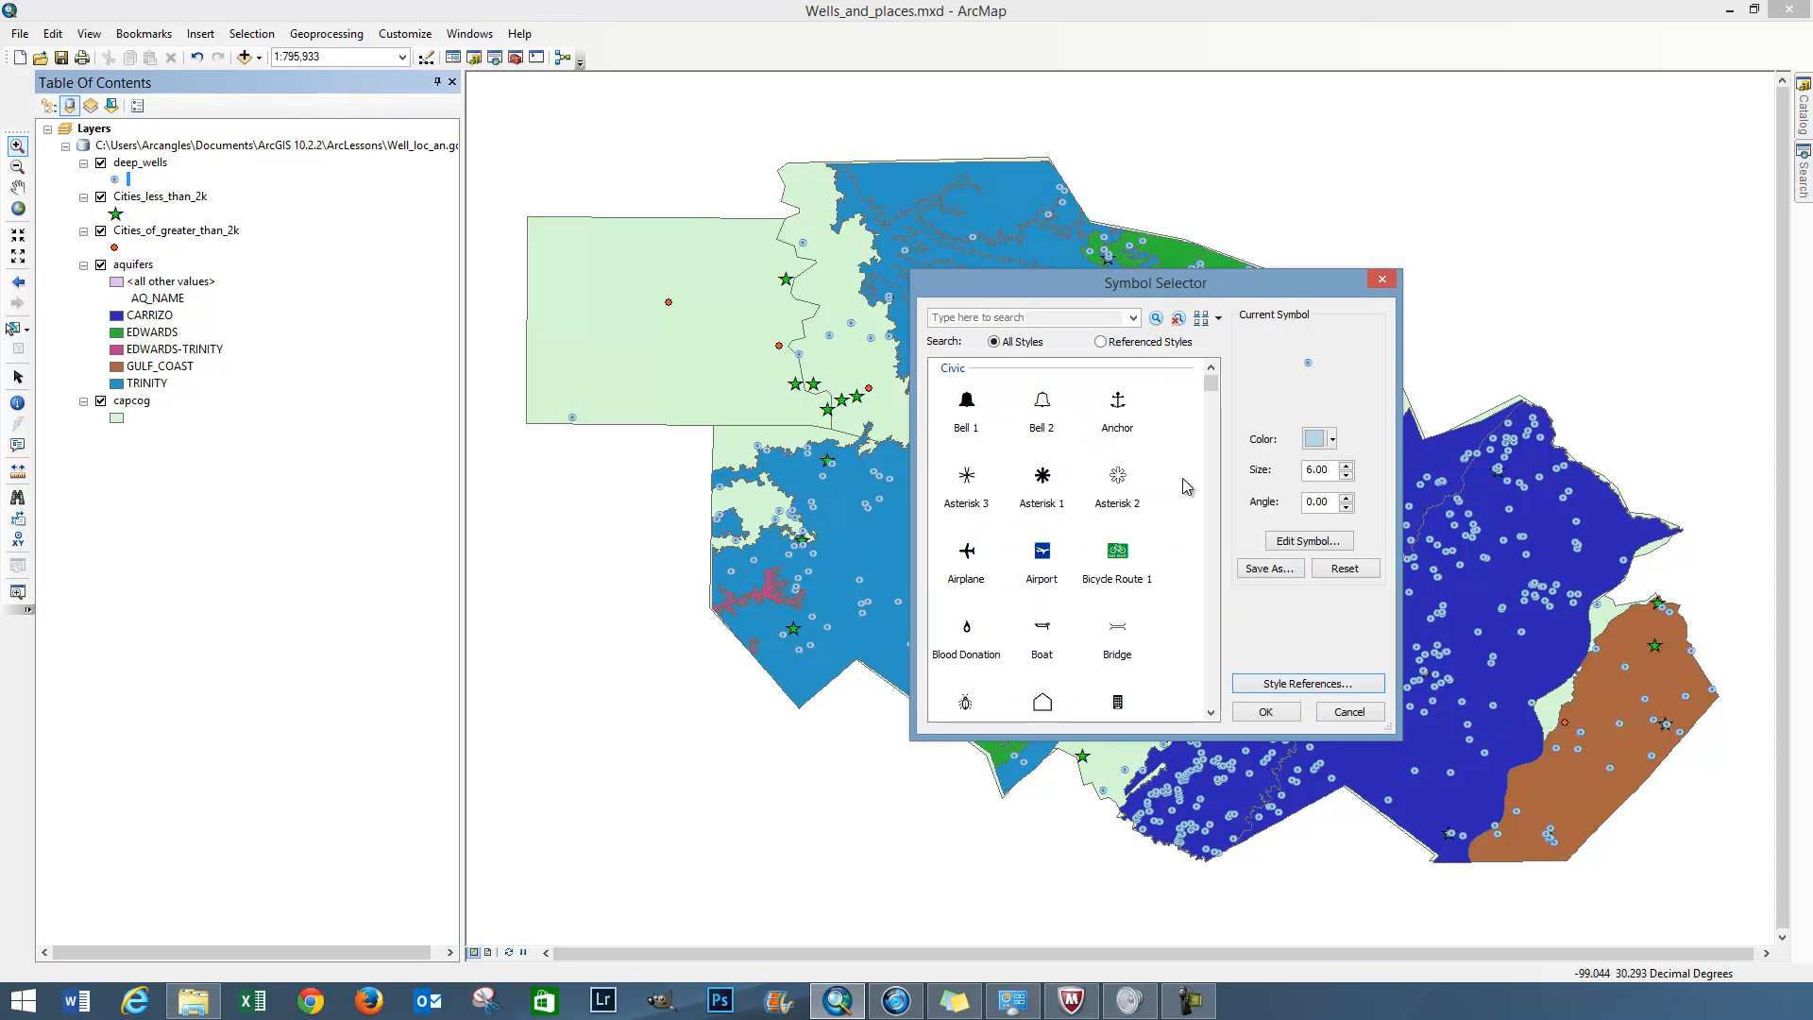
Browse the available marker symbols from the Civic style down to the drilled-well symbols, and close the symbol selection
{"action": "left_click_drag", "start_coordinate": [1214, 383], "coordinate": [1214, 404]}
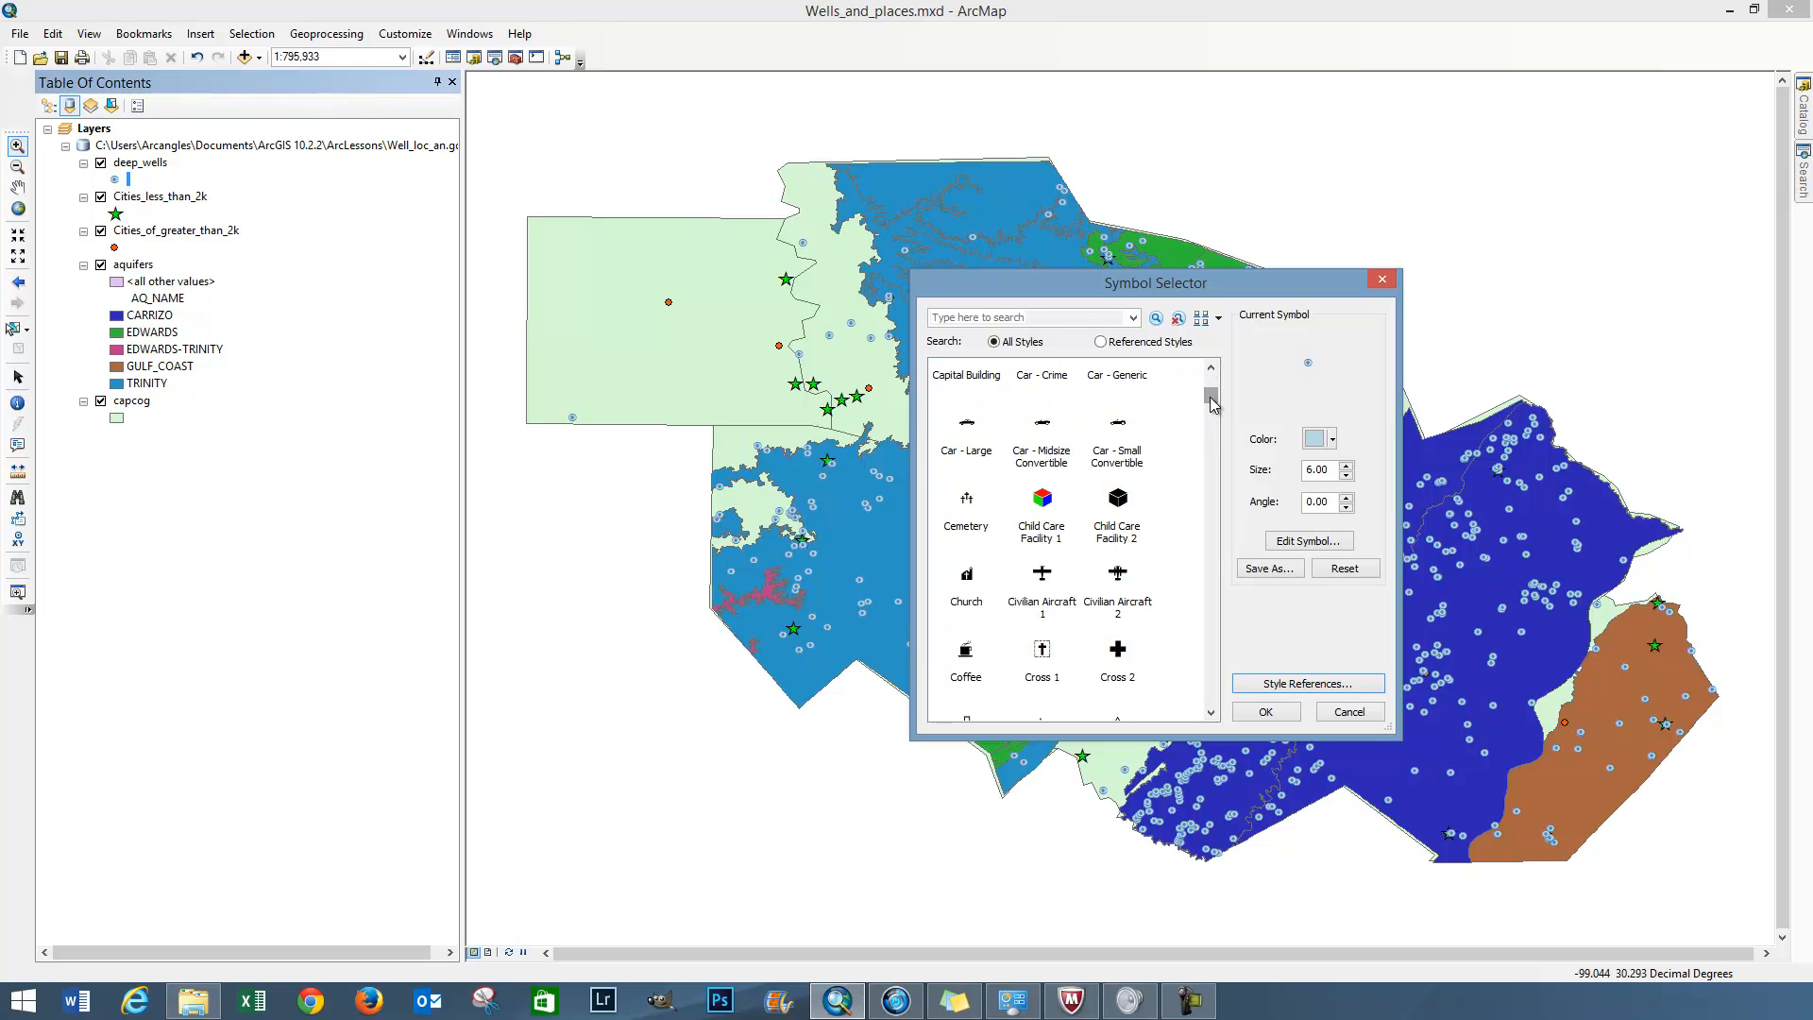
{"action": "left_click_drag", "start_coordinate": [1213, 404], "coordinate": [1212, 397]}
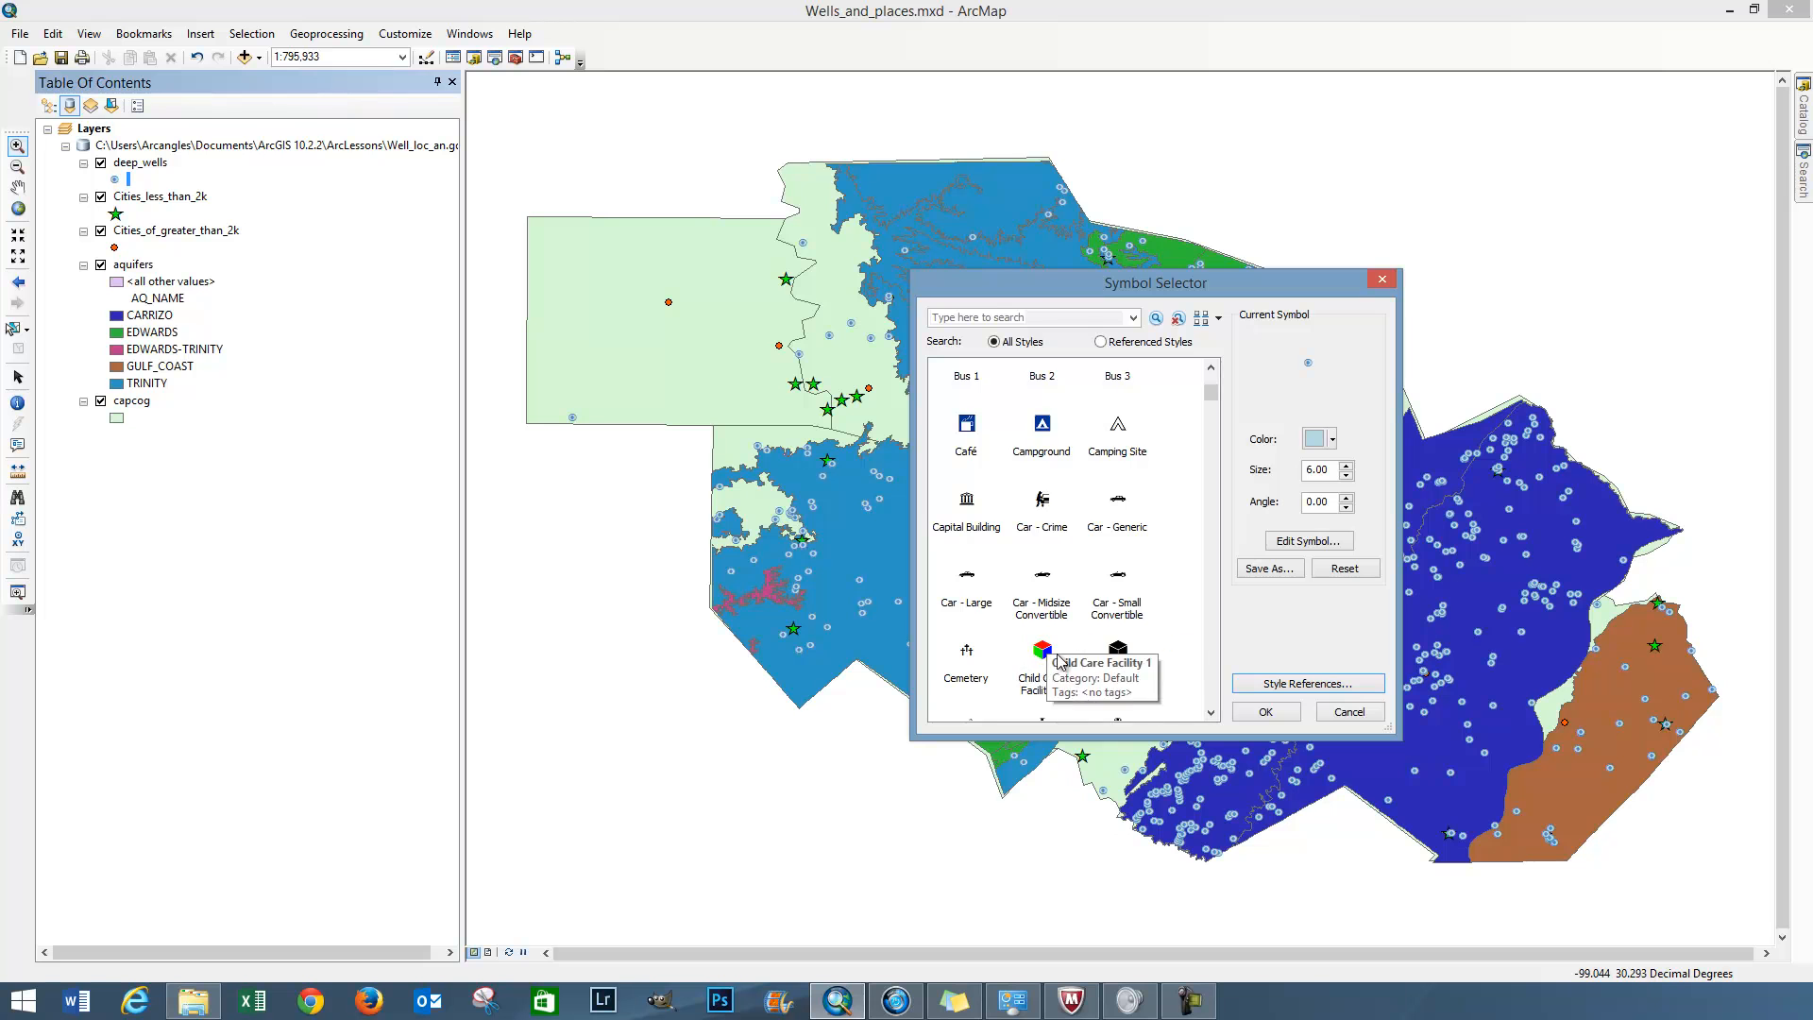
{"action": "left_click_drag", "start_coordinate": [1212, 387], "coordinate": [1214, 408]}
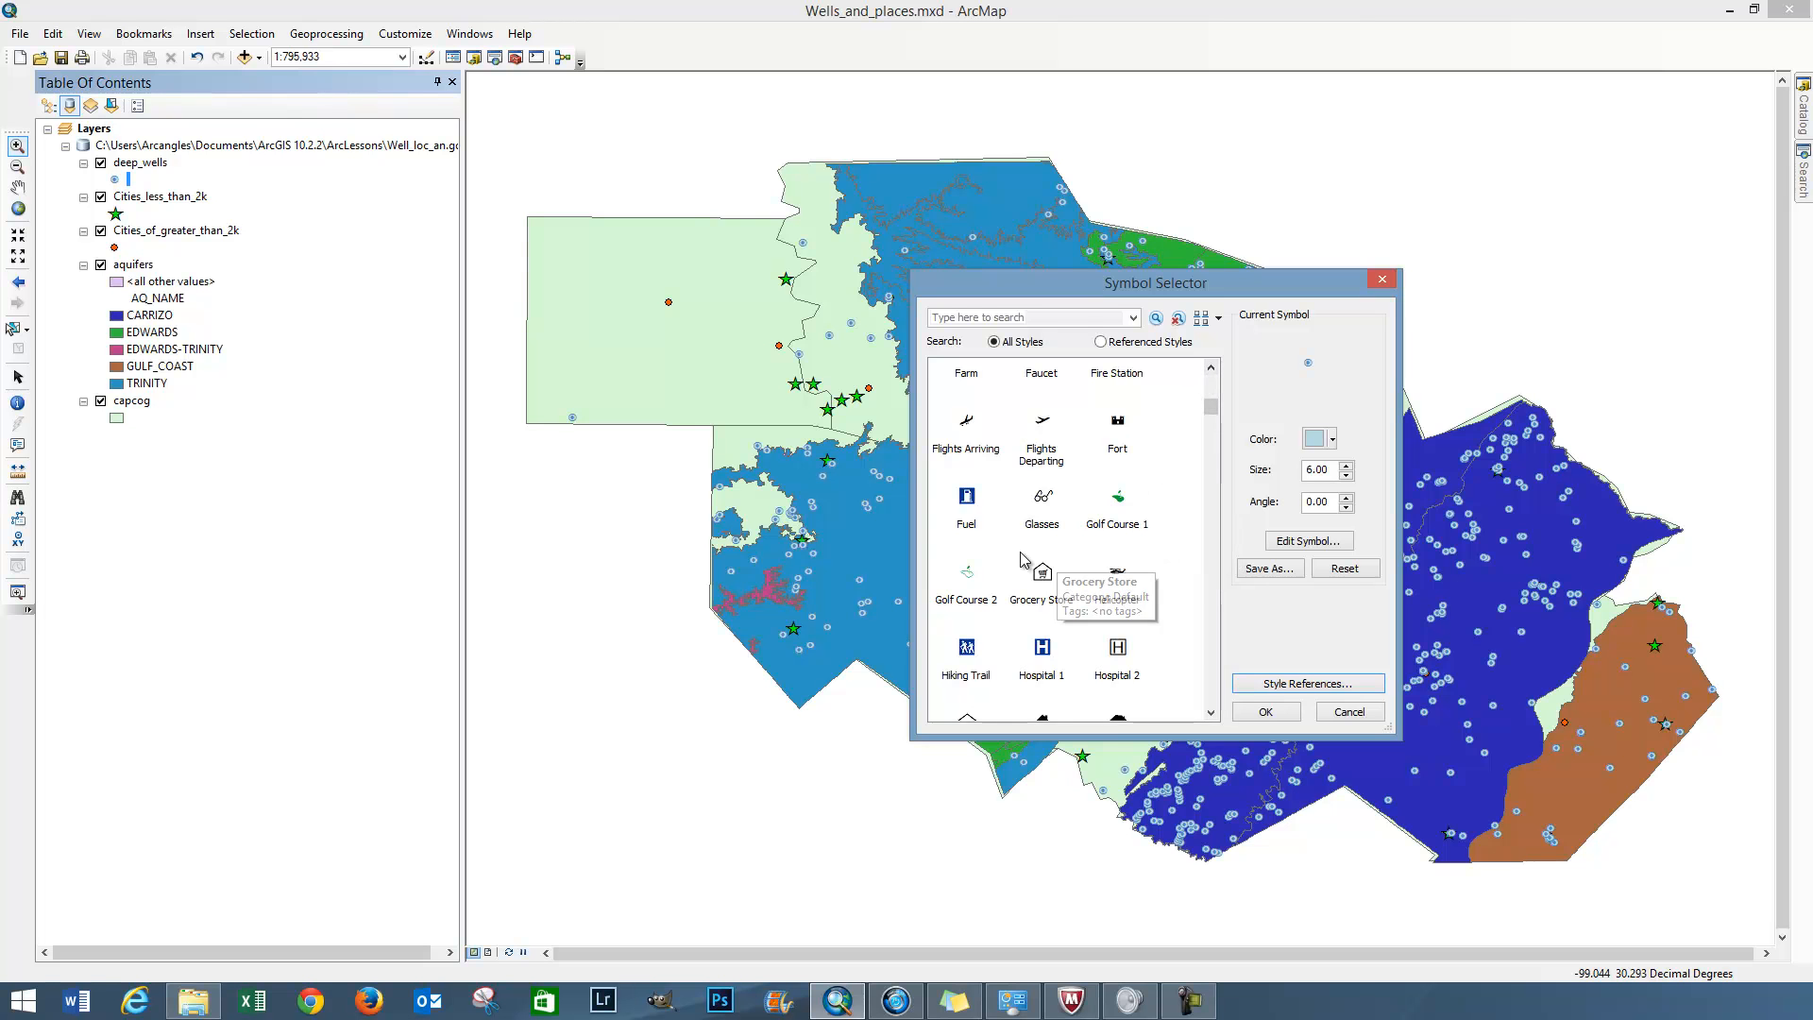
{"action": "left_click_drag", "start_coordinate": [1209, 408], "coordinate": [1193, 611]}
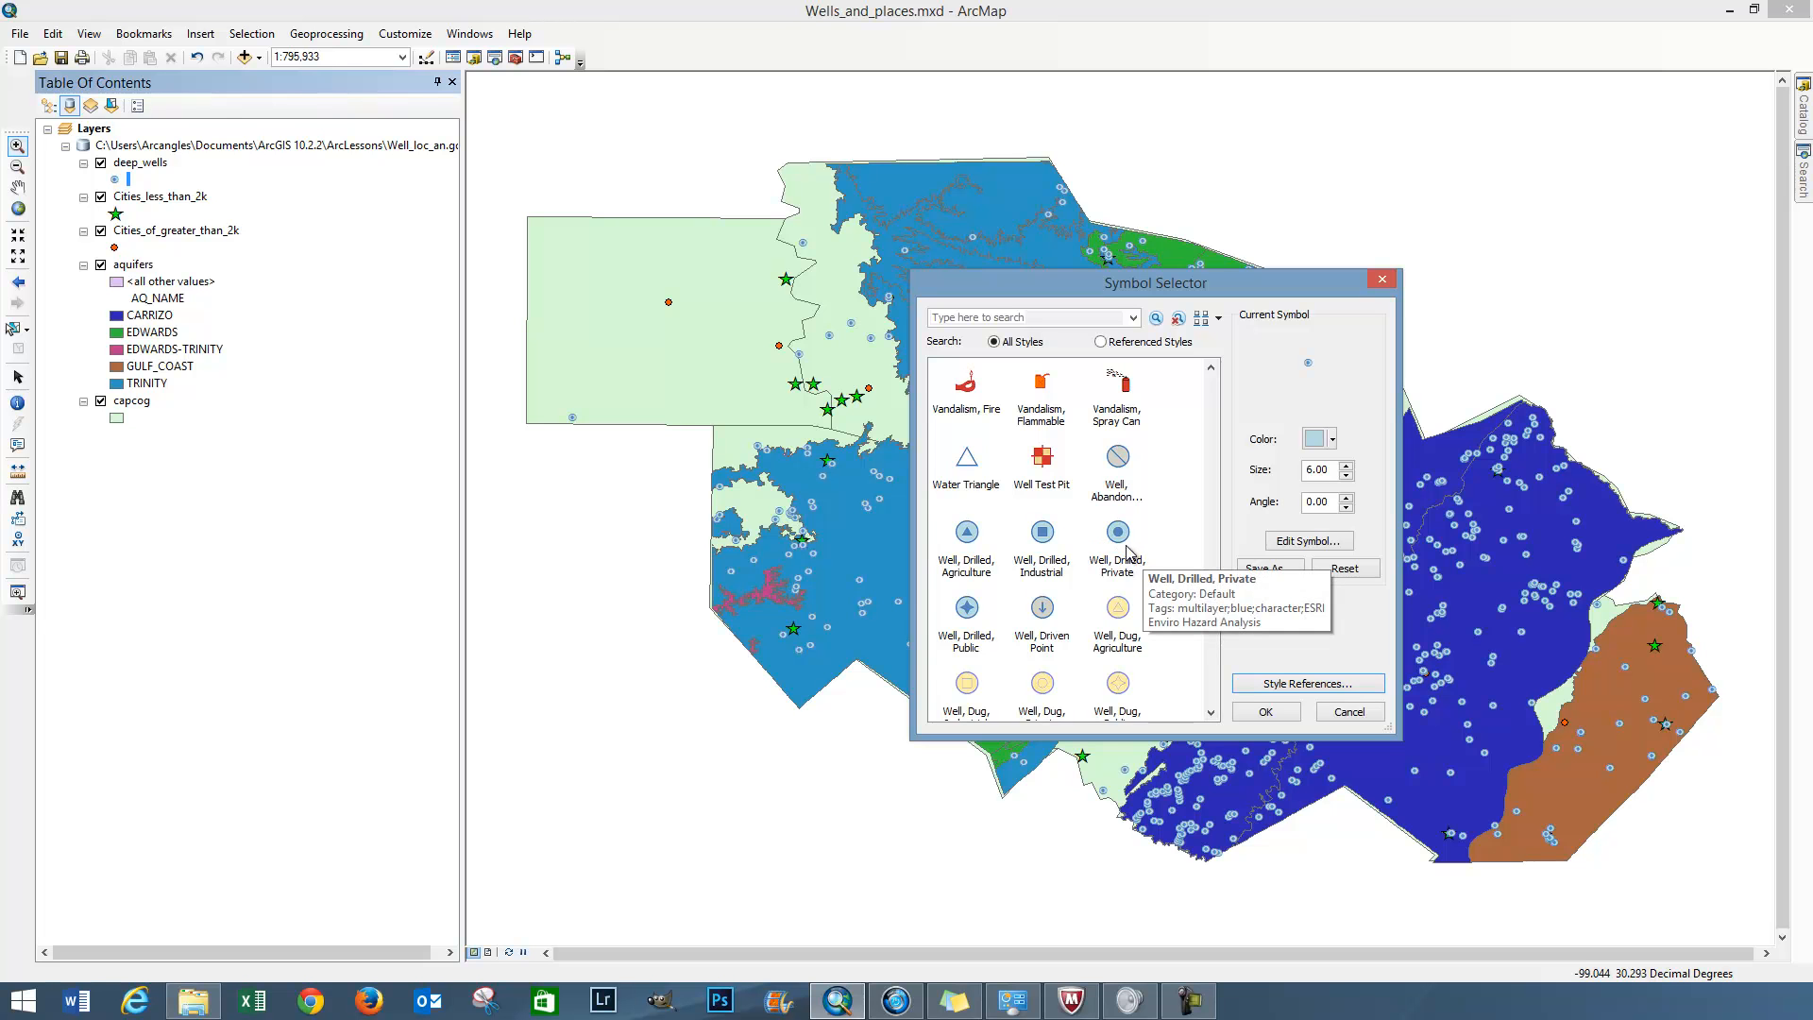
{"action": "left_click", "coordinate": [1272, 710]}
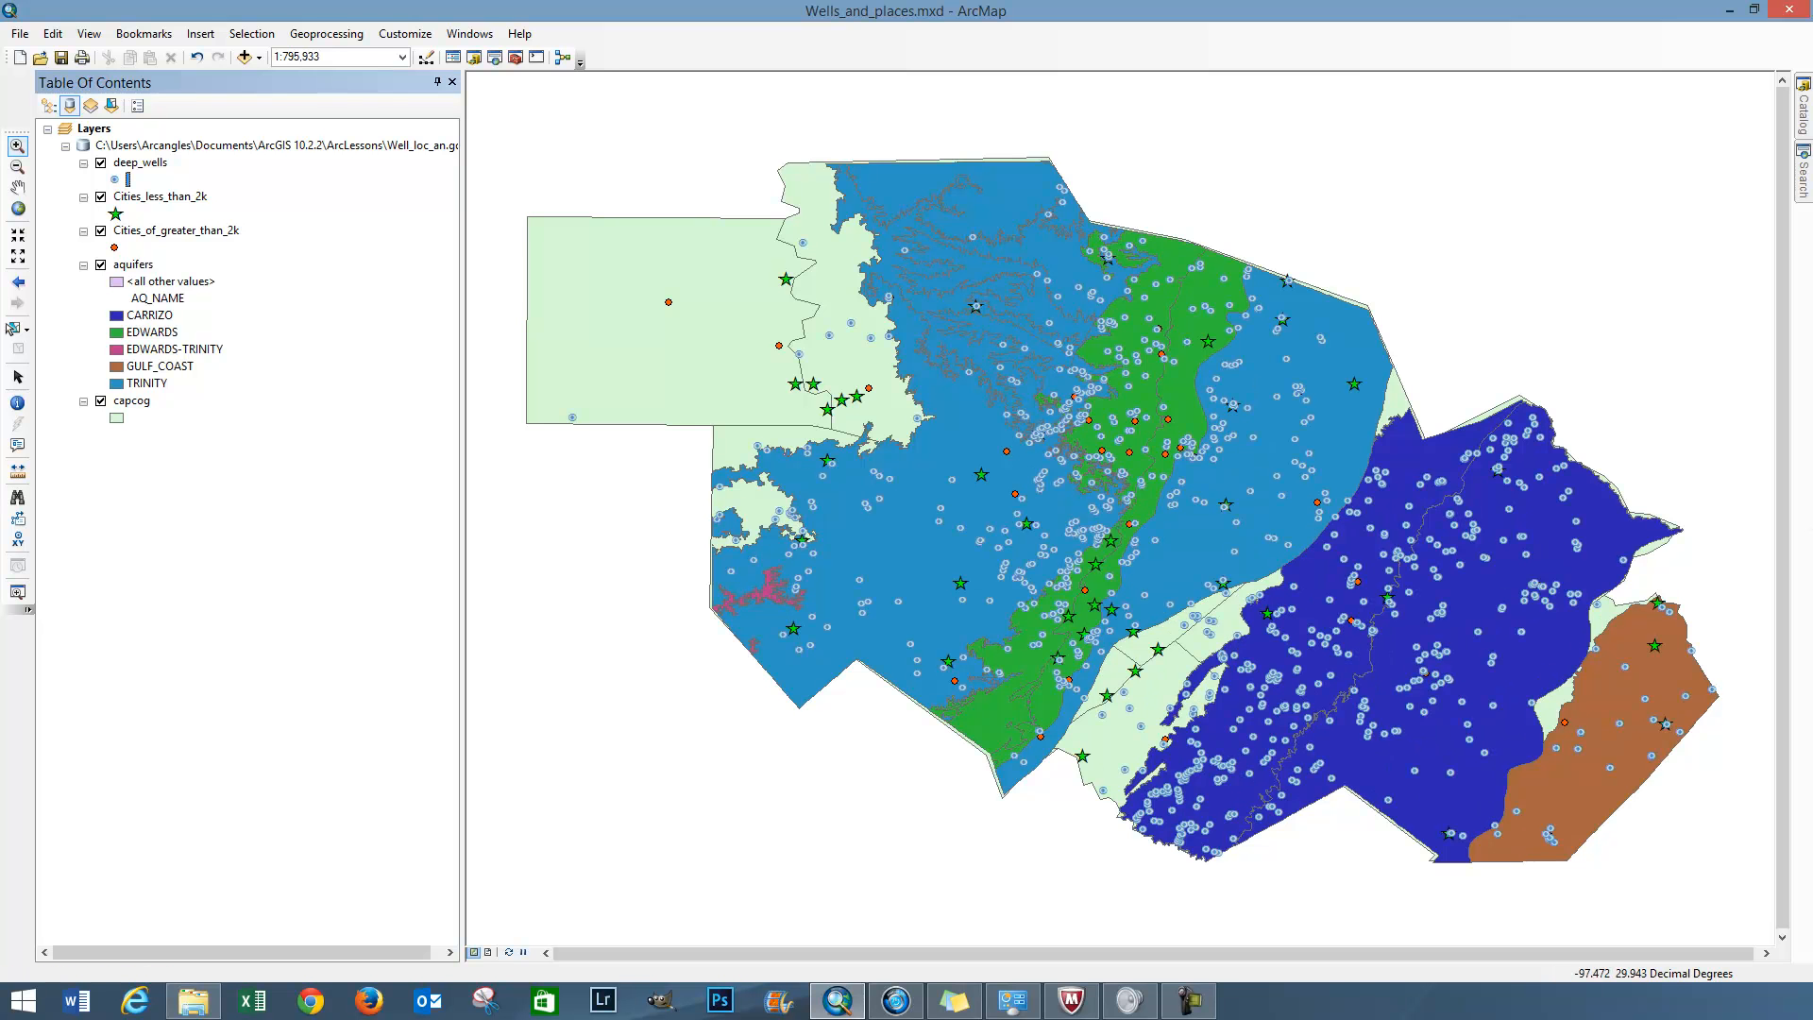
Bring the Criteria note over the map to read the land-purchase conditions, and move it away again
{"action": "key", "text": "alt+Tab"}
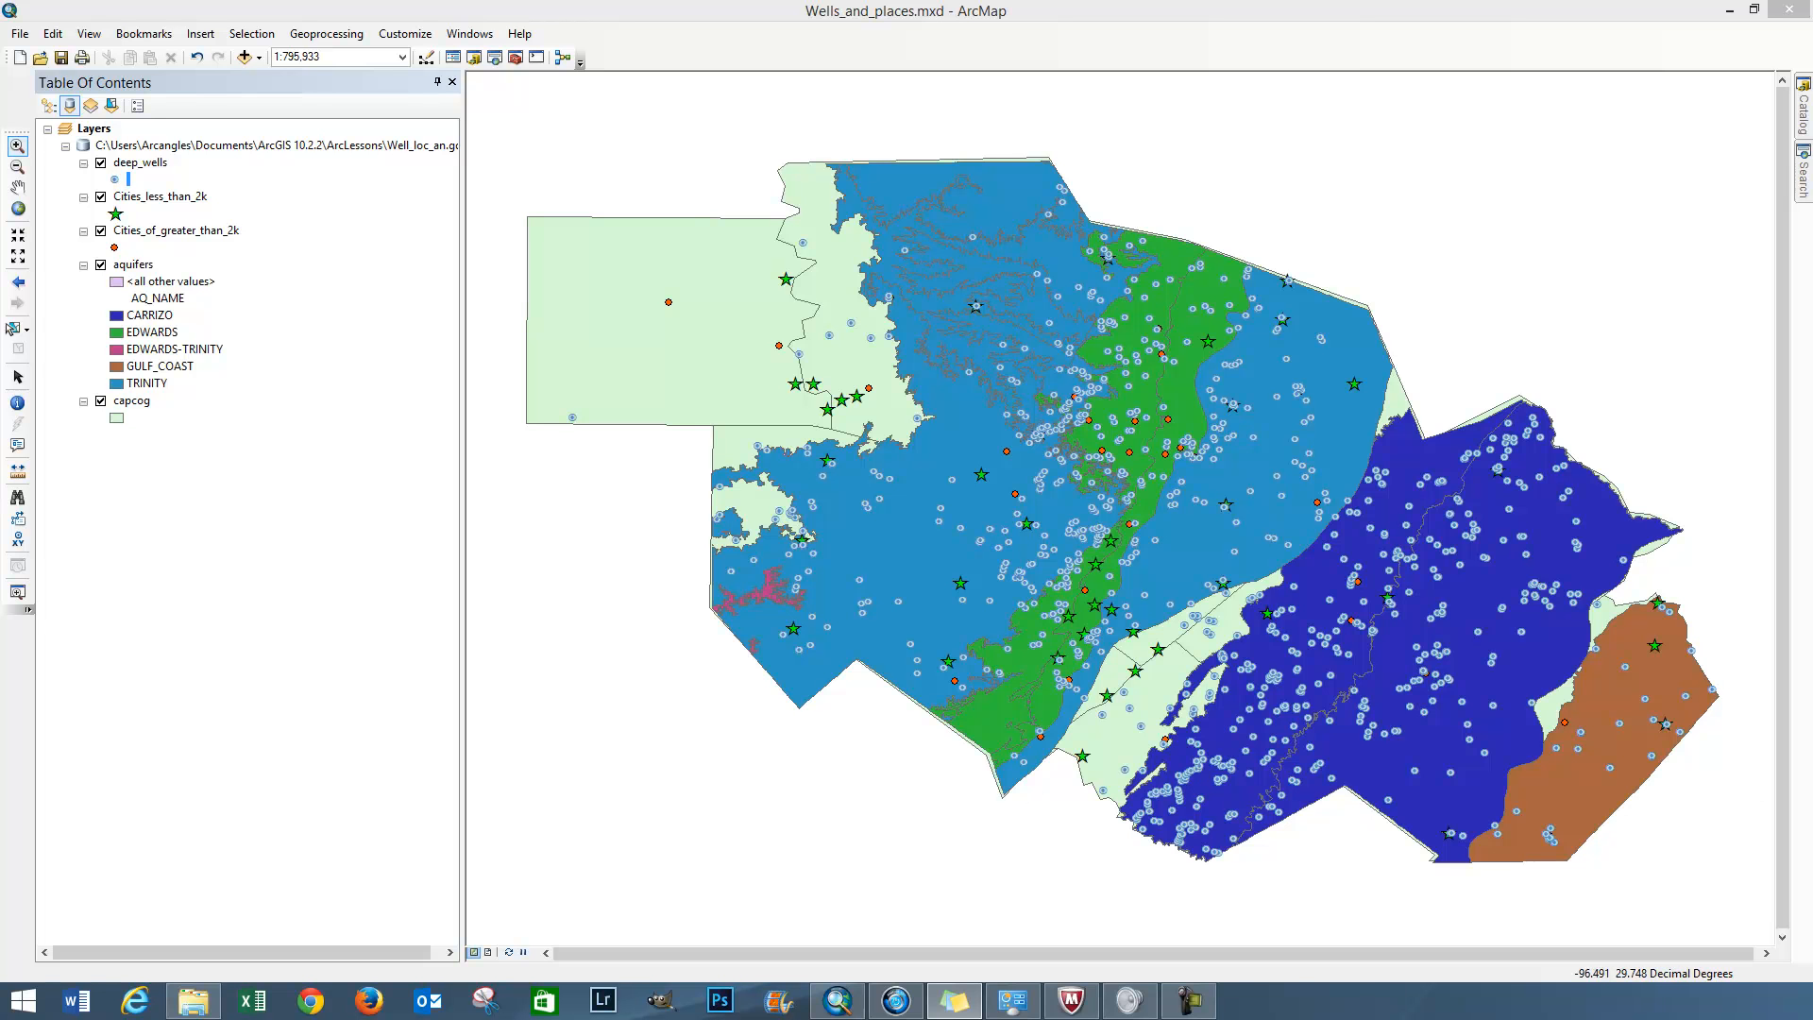
{"action": "left_click_drag", "start_coordinate": [1812, 296], "coordinate": [1536, 217]}
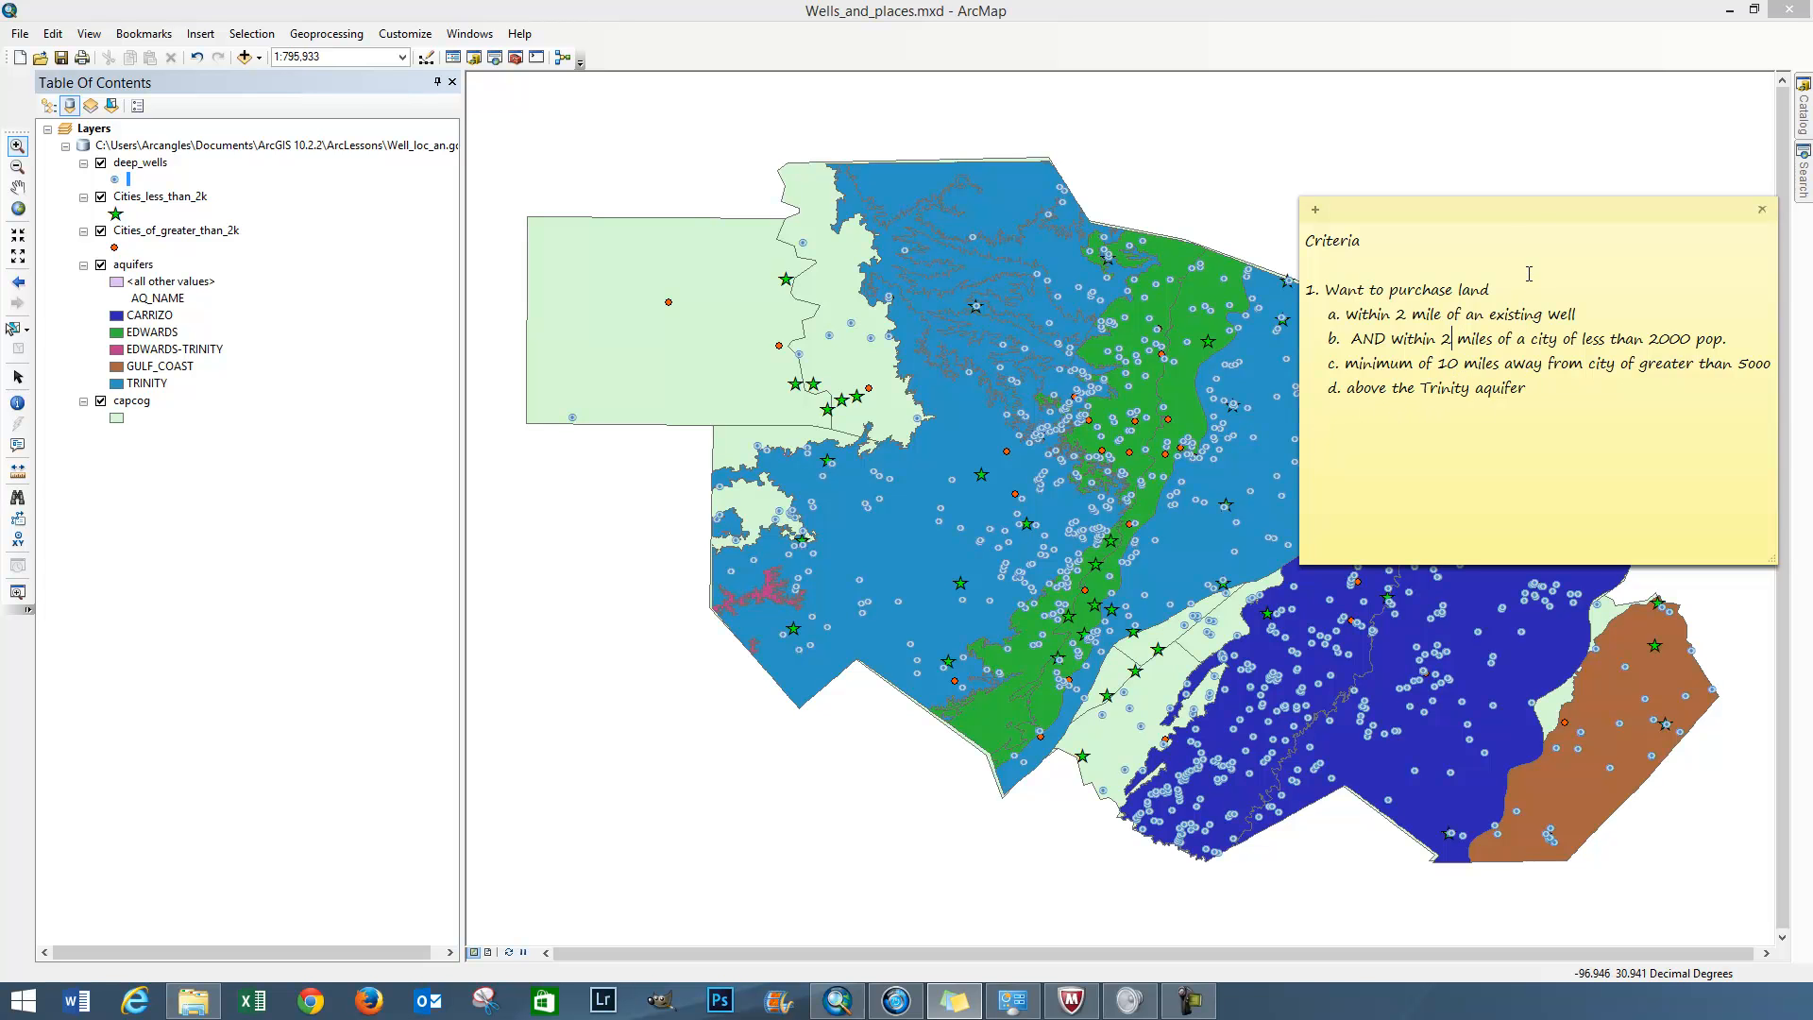
{"action": "left_click_drag", "start_coordinate": [1527, 207], "coordinate": [1812, 177]}
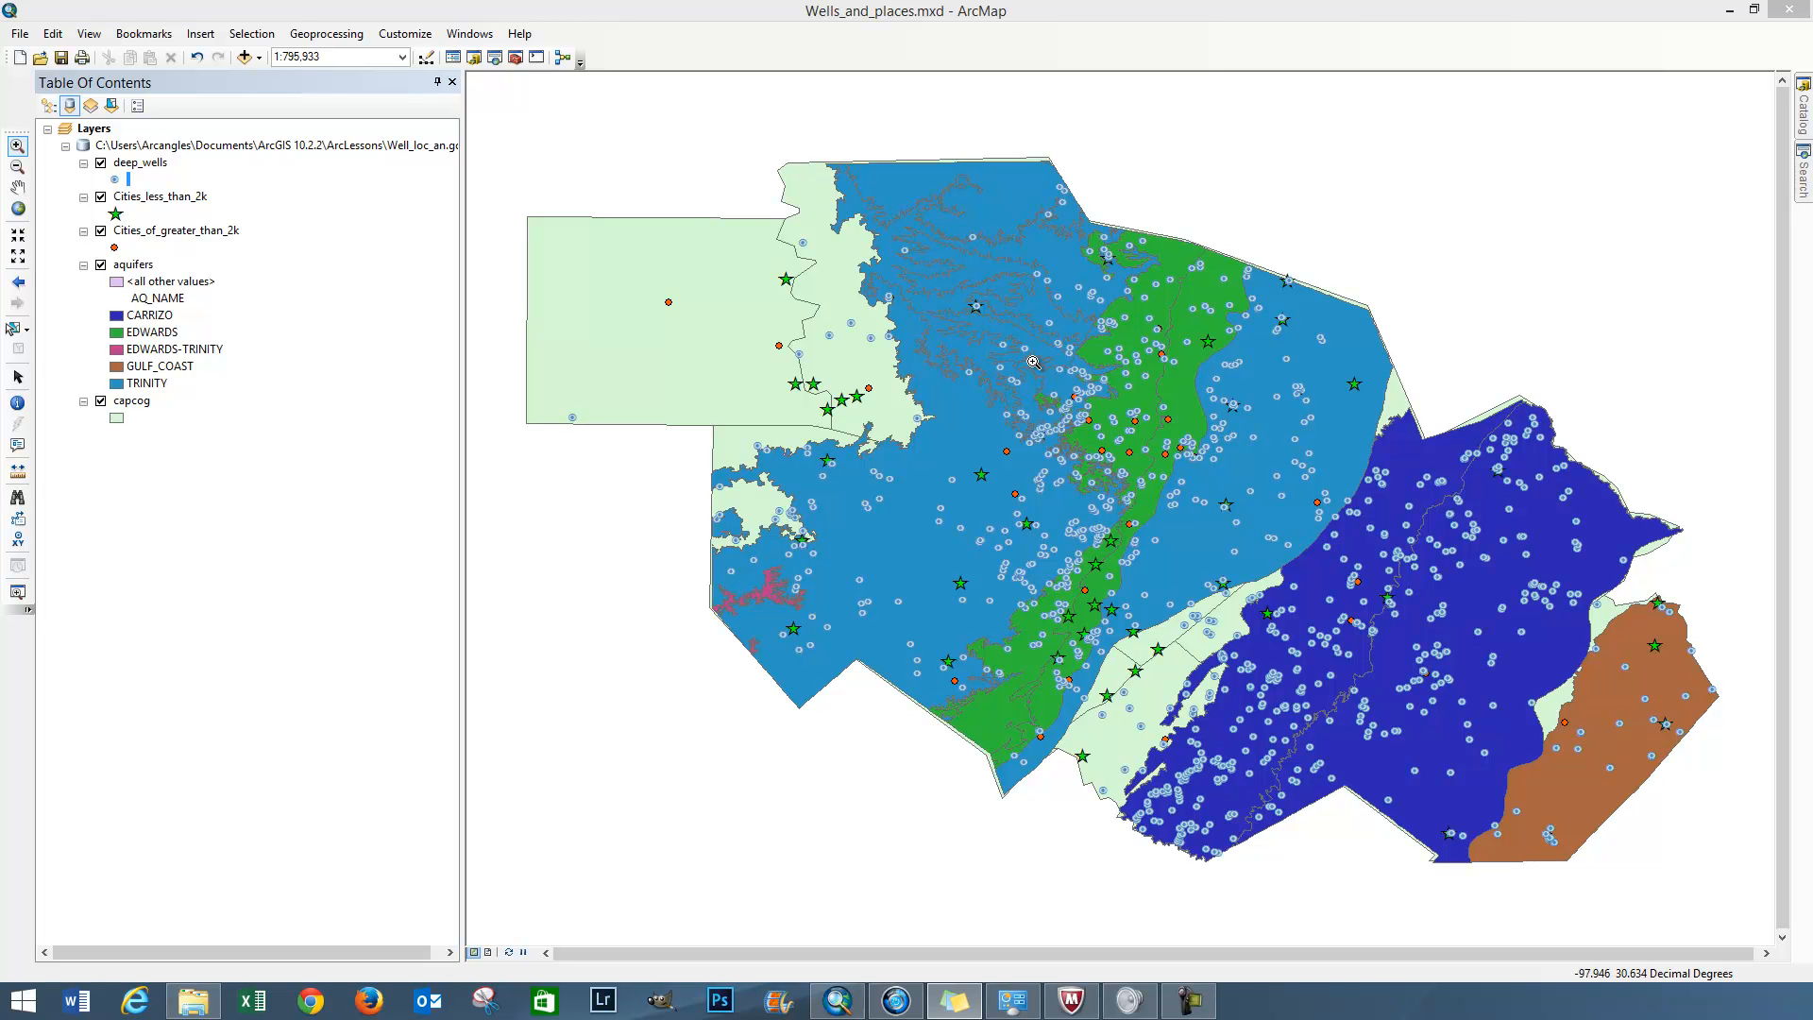
Start the Buffer geoprocessing tool and set deep_wells as the input features
{"action": "left_click", "coordinate": [346, 35]}
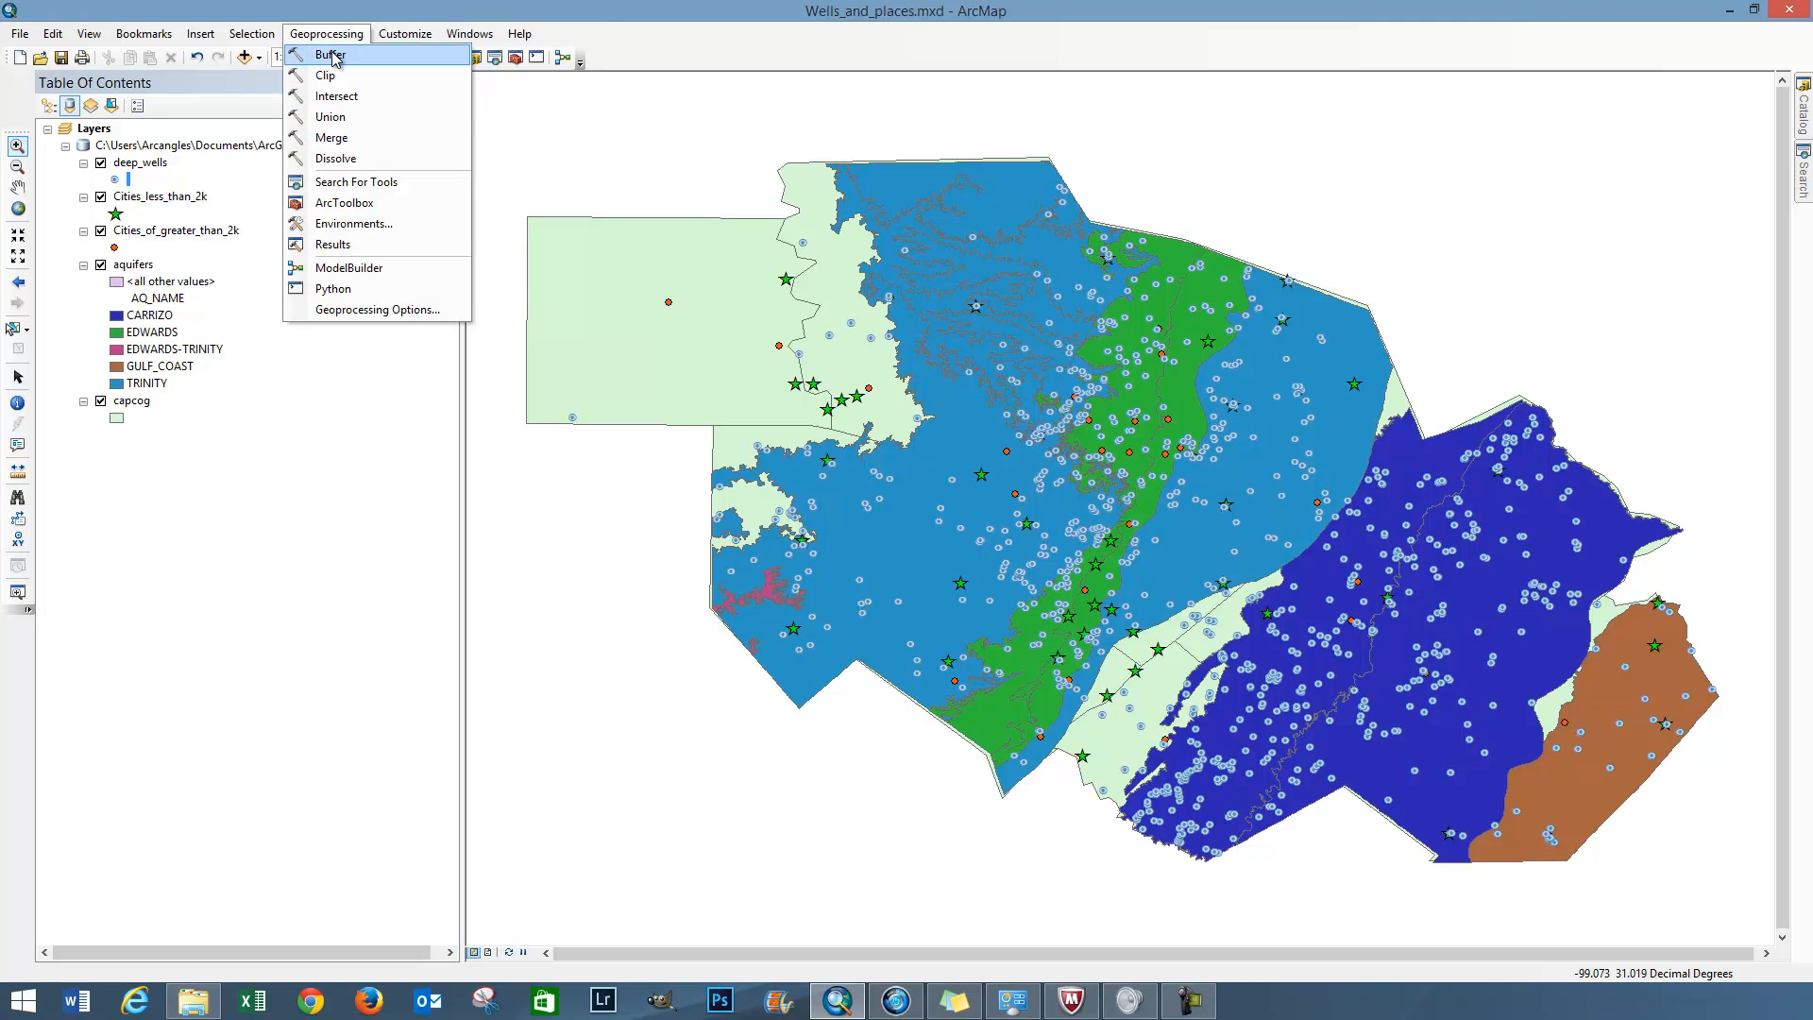
{"action": "left_click", "coordinate": [332, 57]}
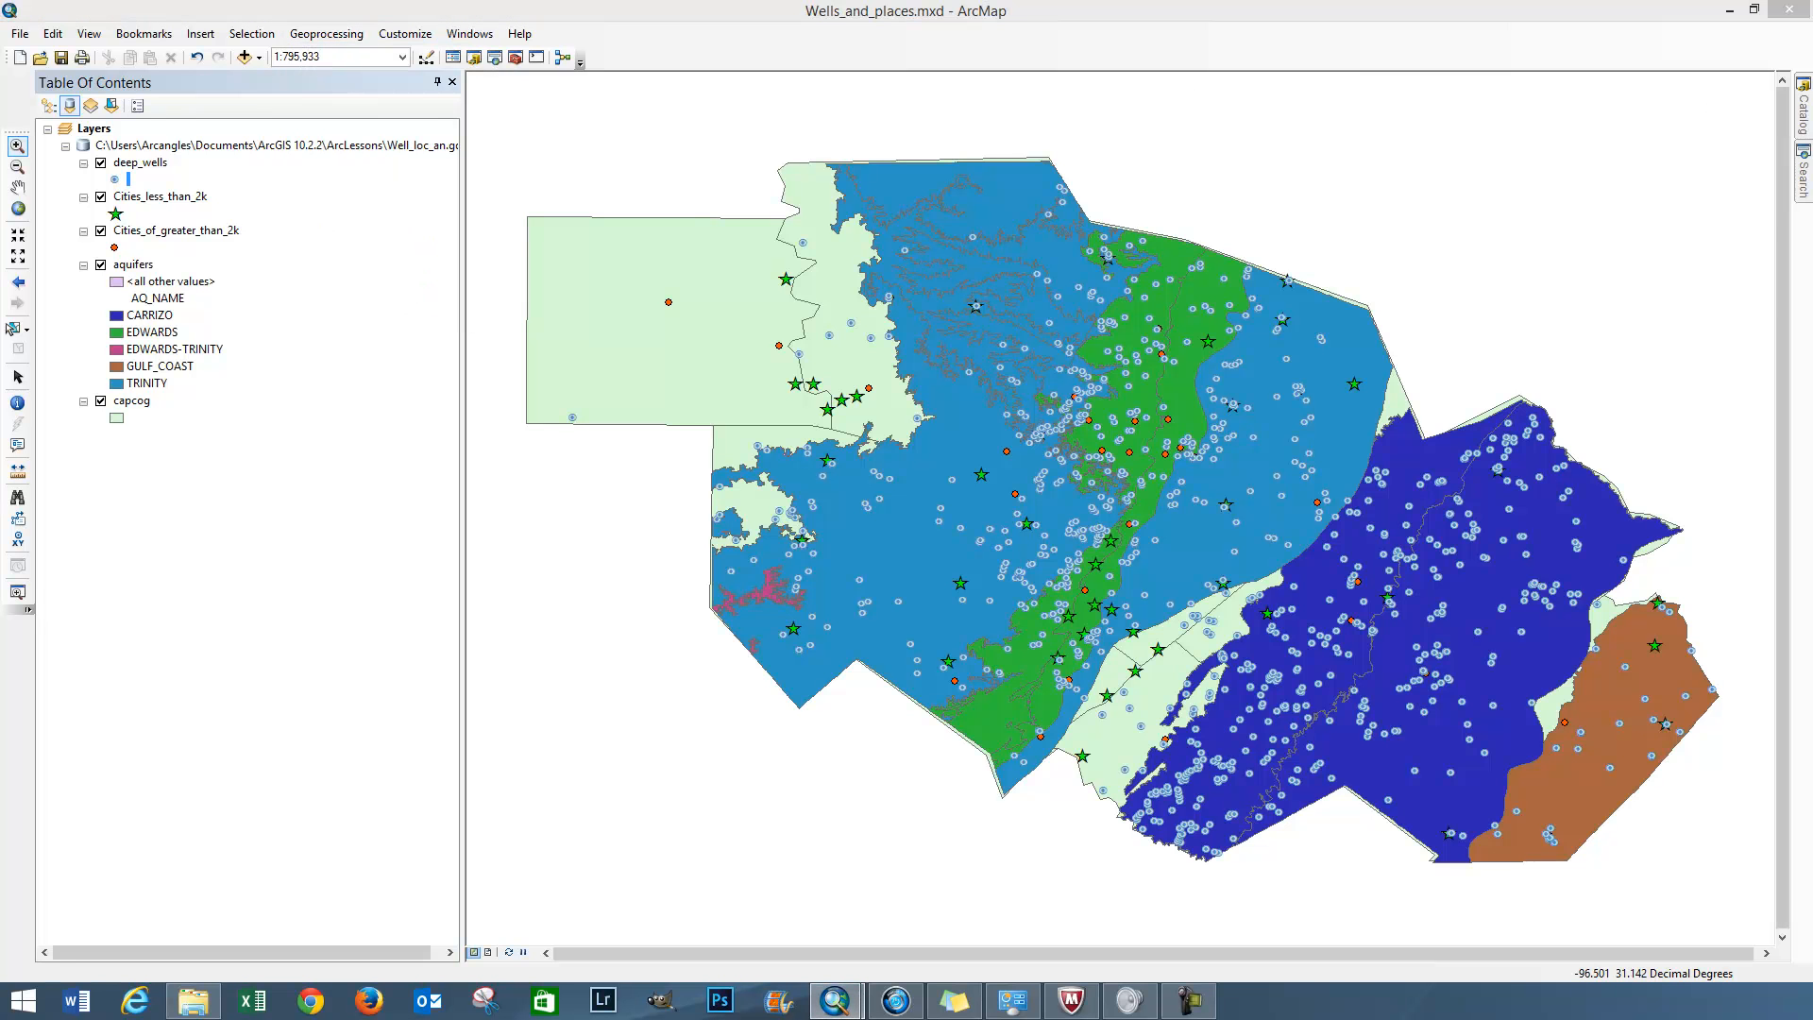
{"action": "left_click_drag", "start_coordinate": [1812, 371], "coordinate": [591, 155]}
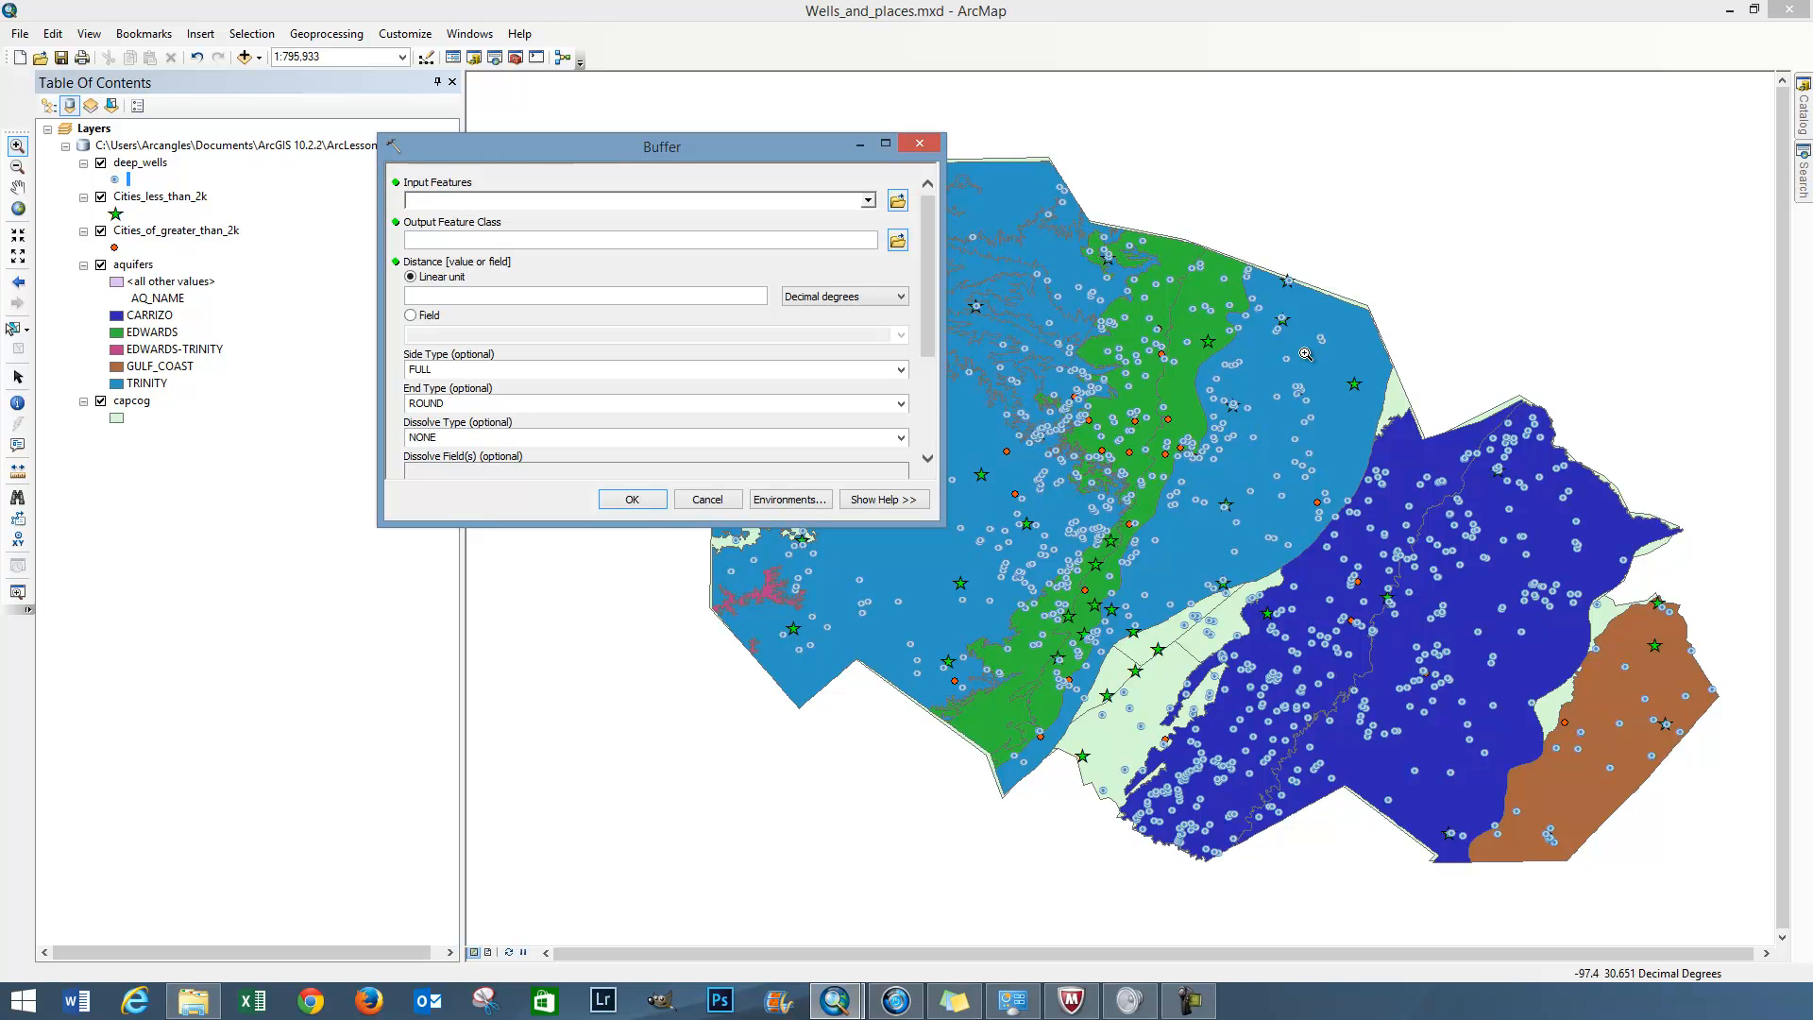
{"action": "left_click", "coordinate": [867, 201]}
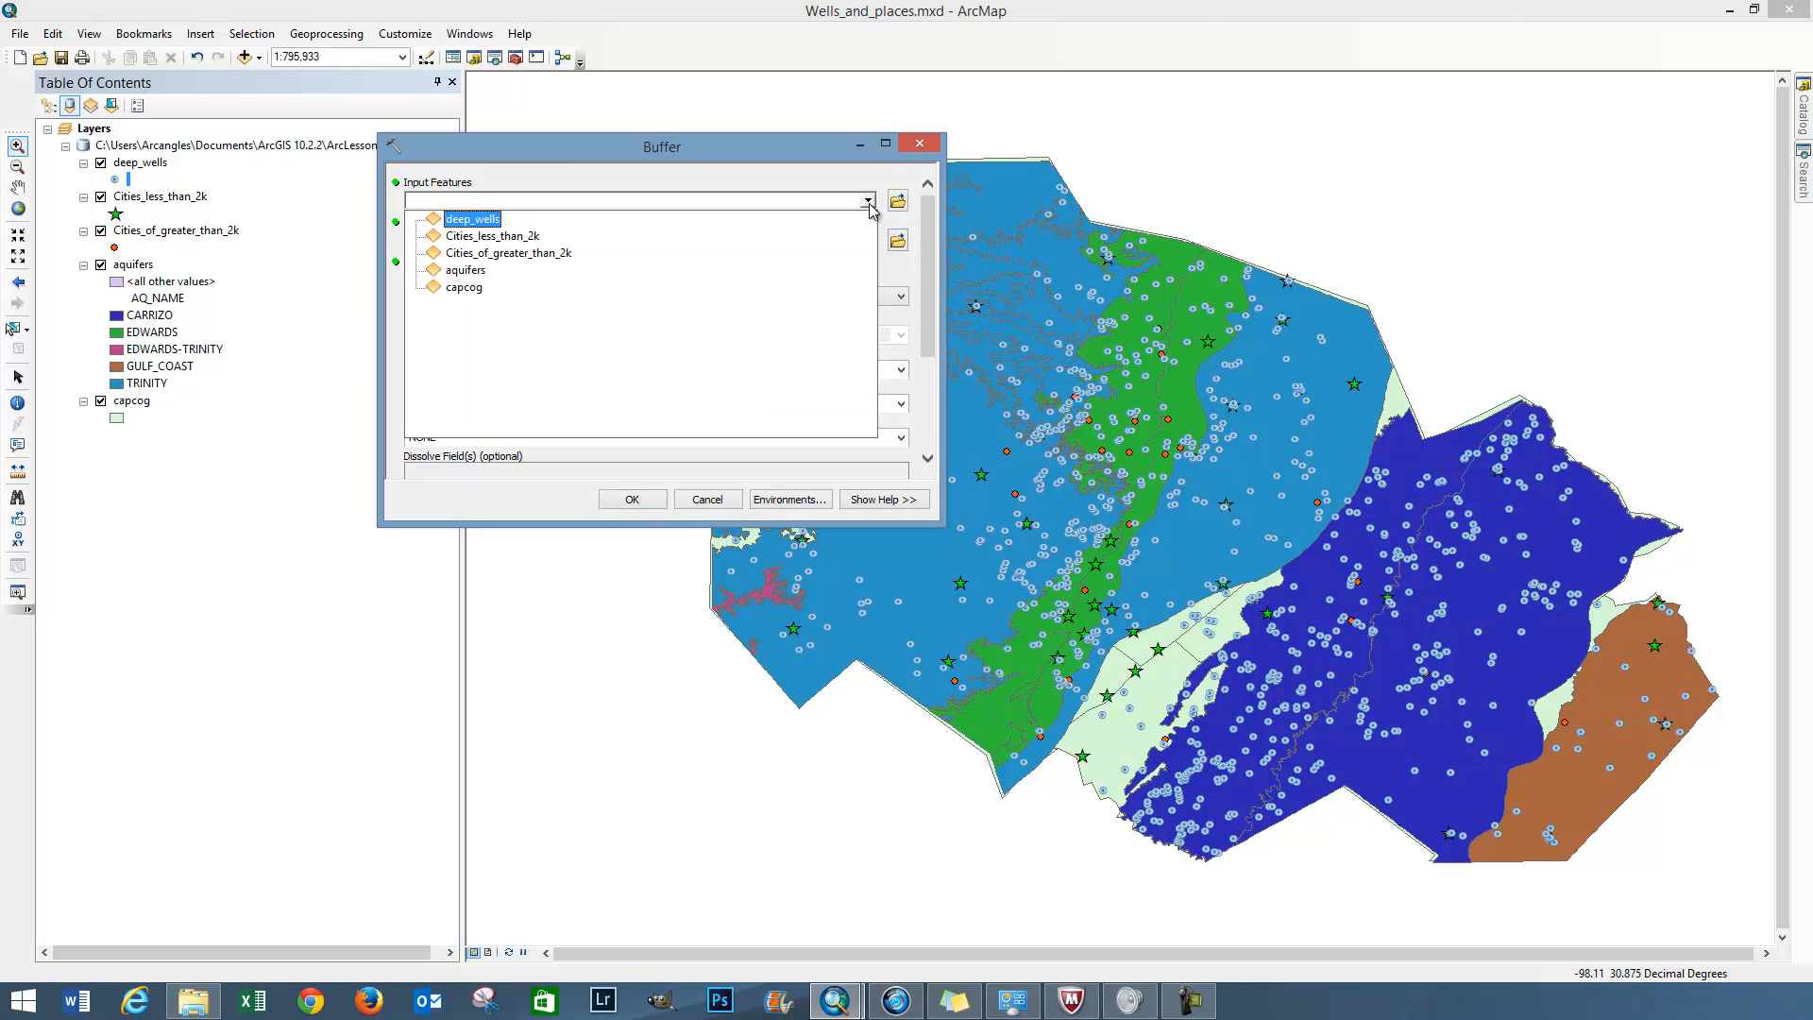
{"action": "left_click", "coordinate": [470, 220]}
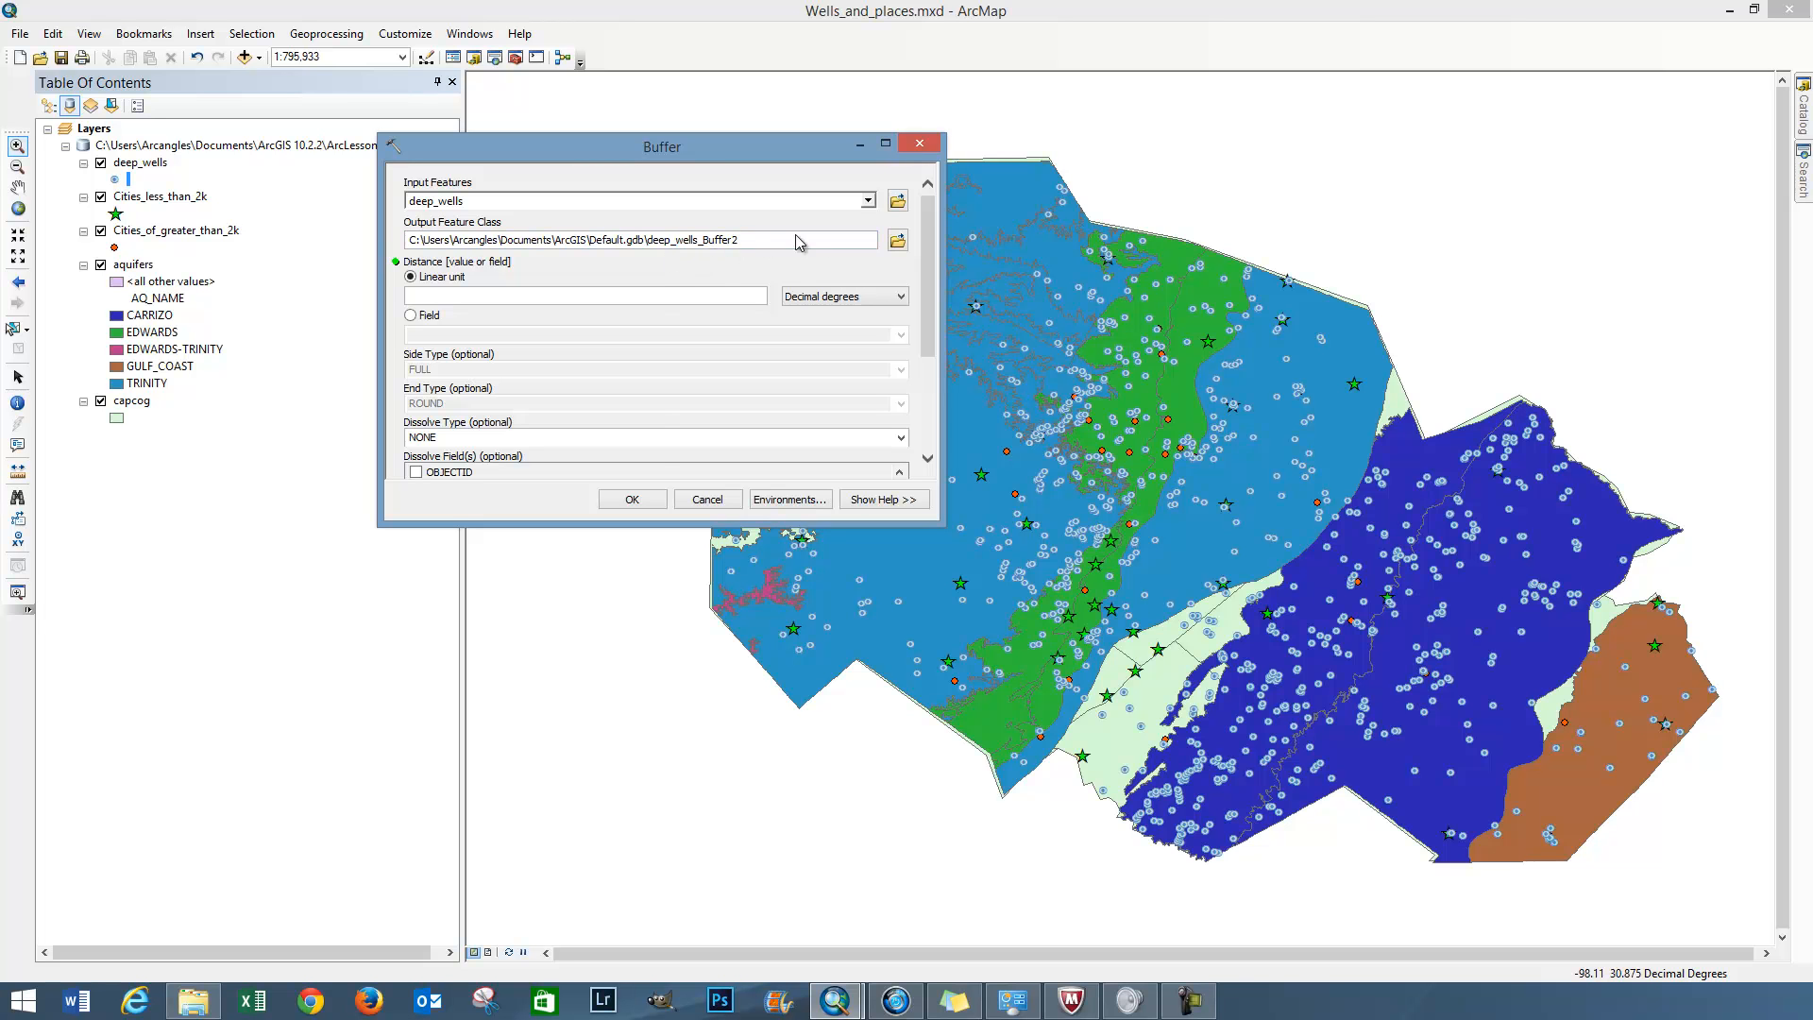
{"action": "left_click", "coordinate": [898, 241]}
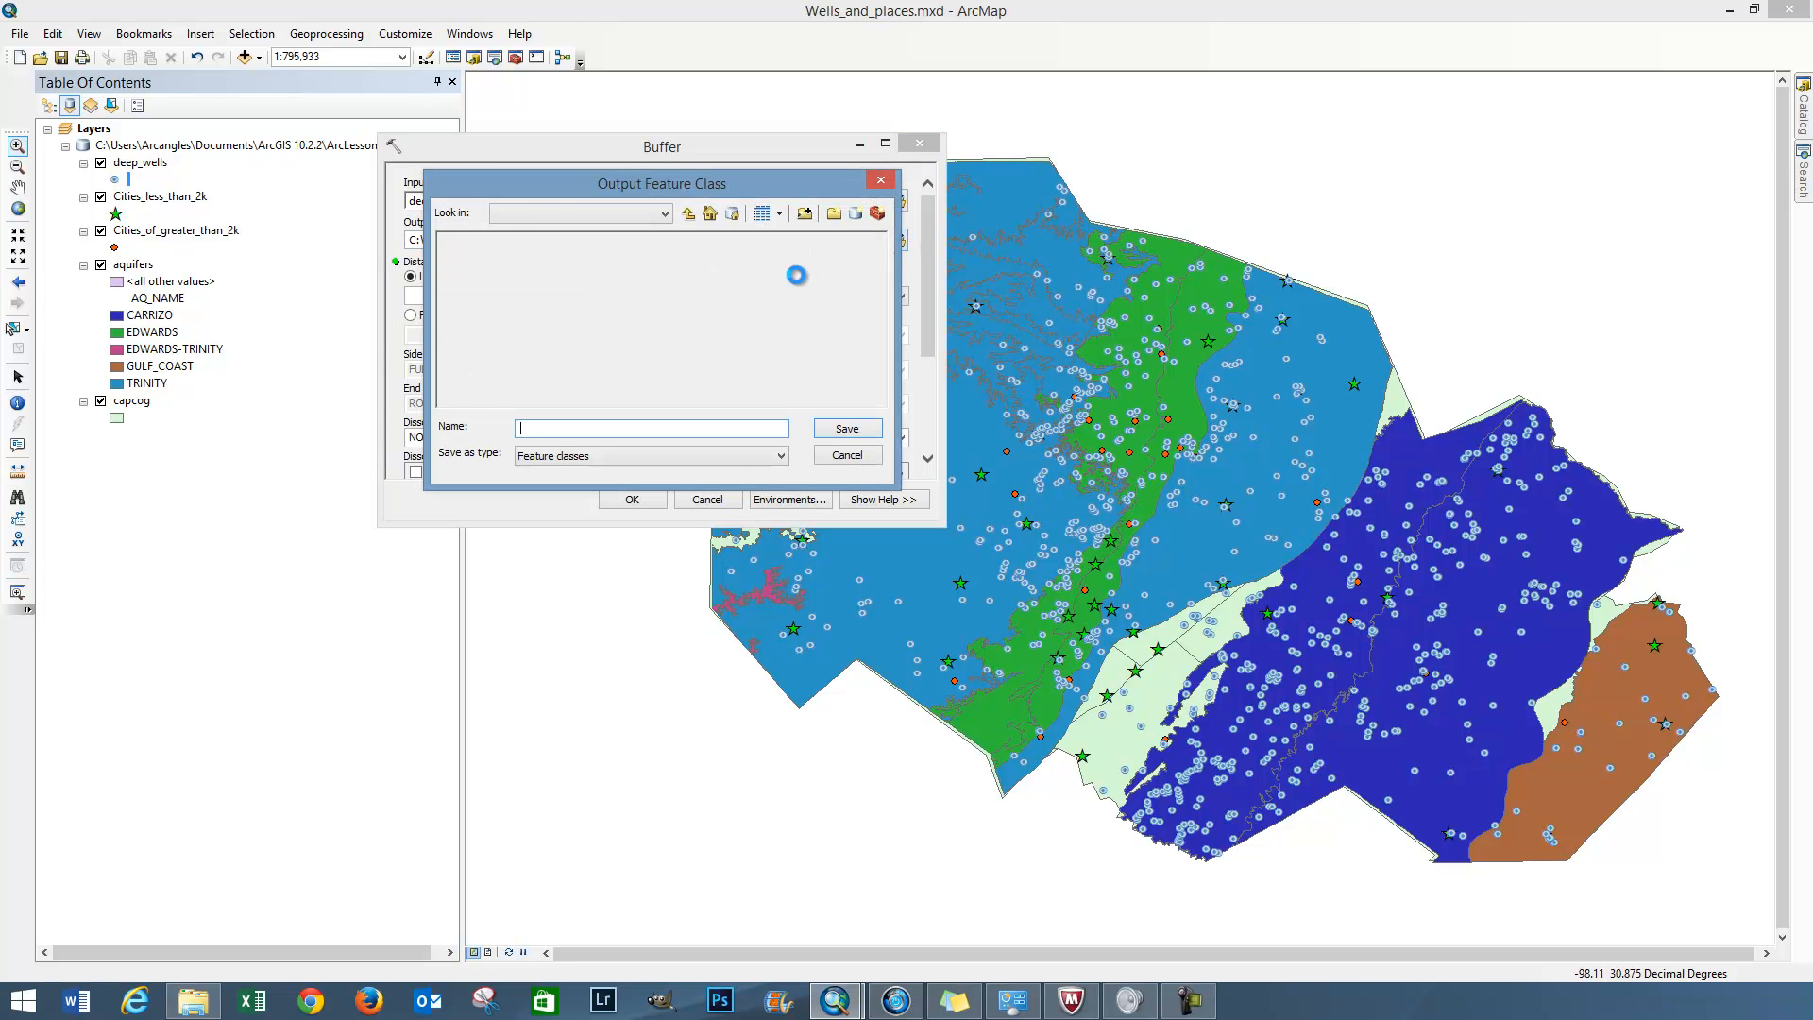
{"action": "left_click", "coordinate": [667, 215]}
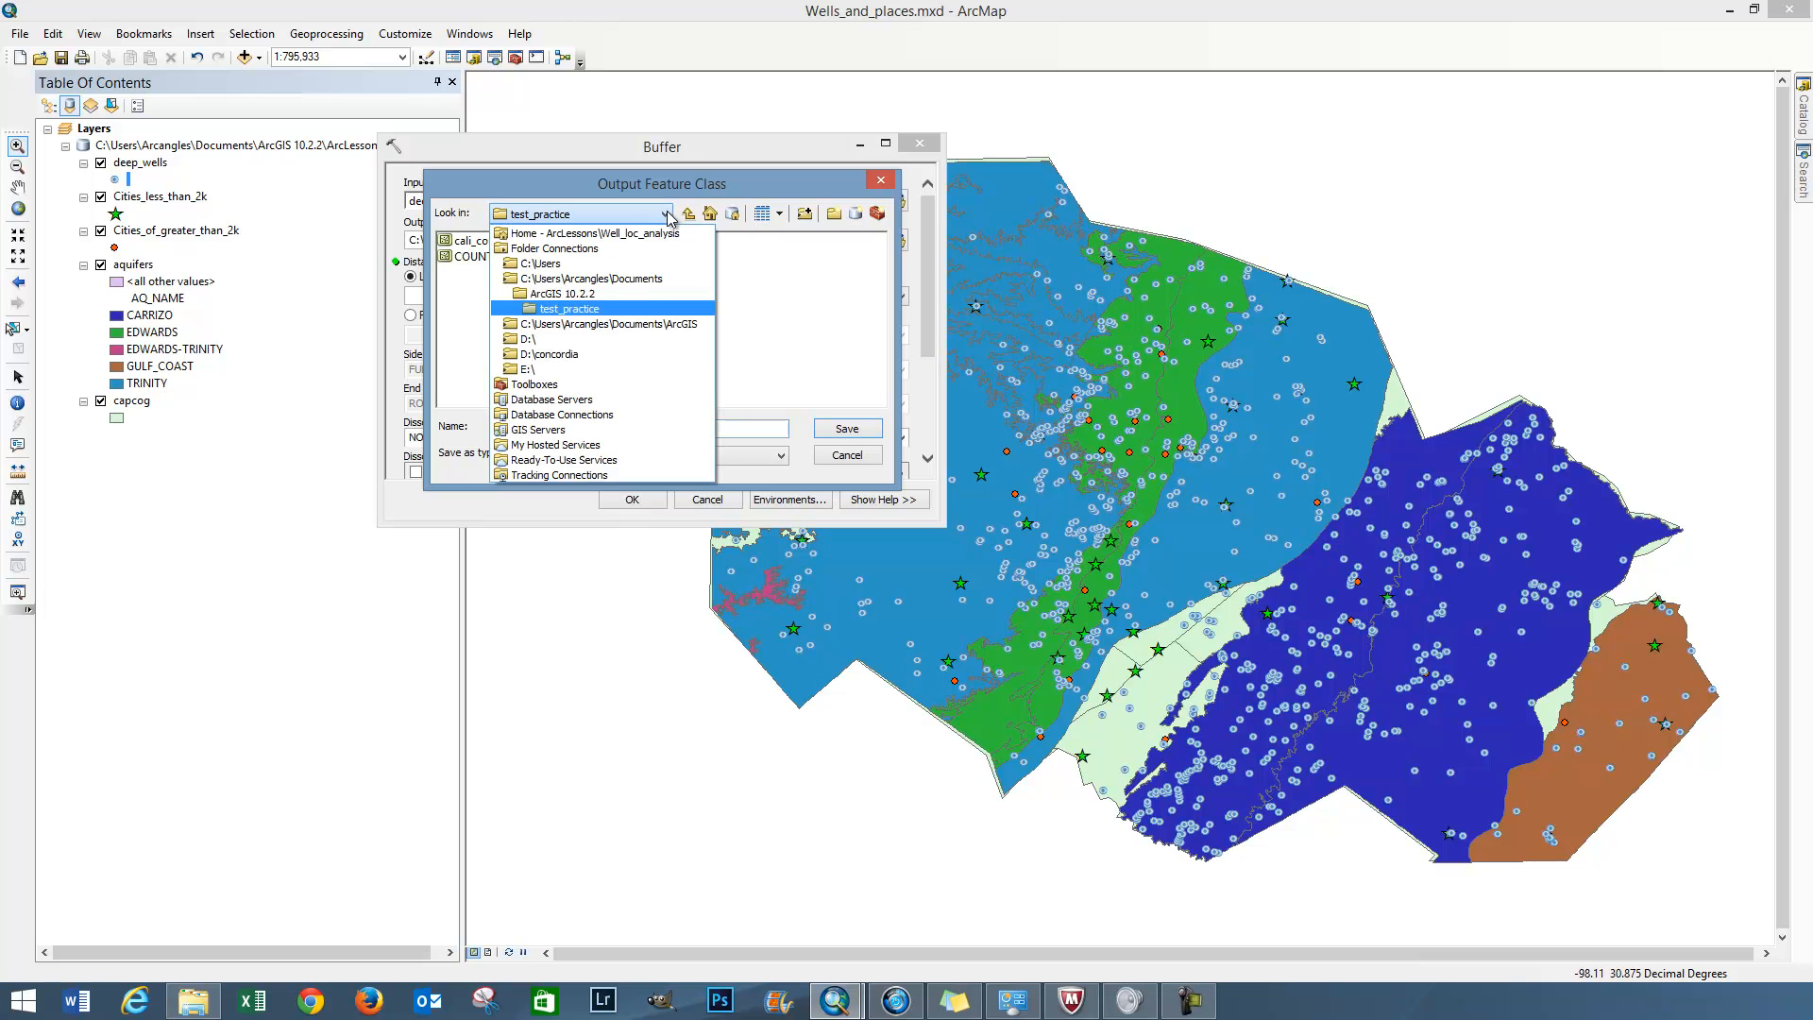
{"action": "left_click", "coordinate": [602, 296]}
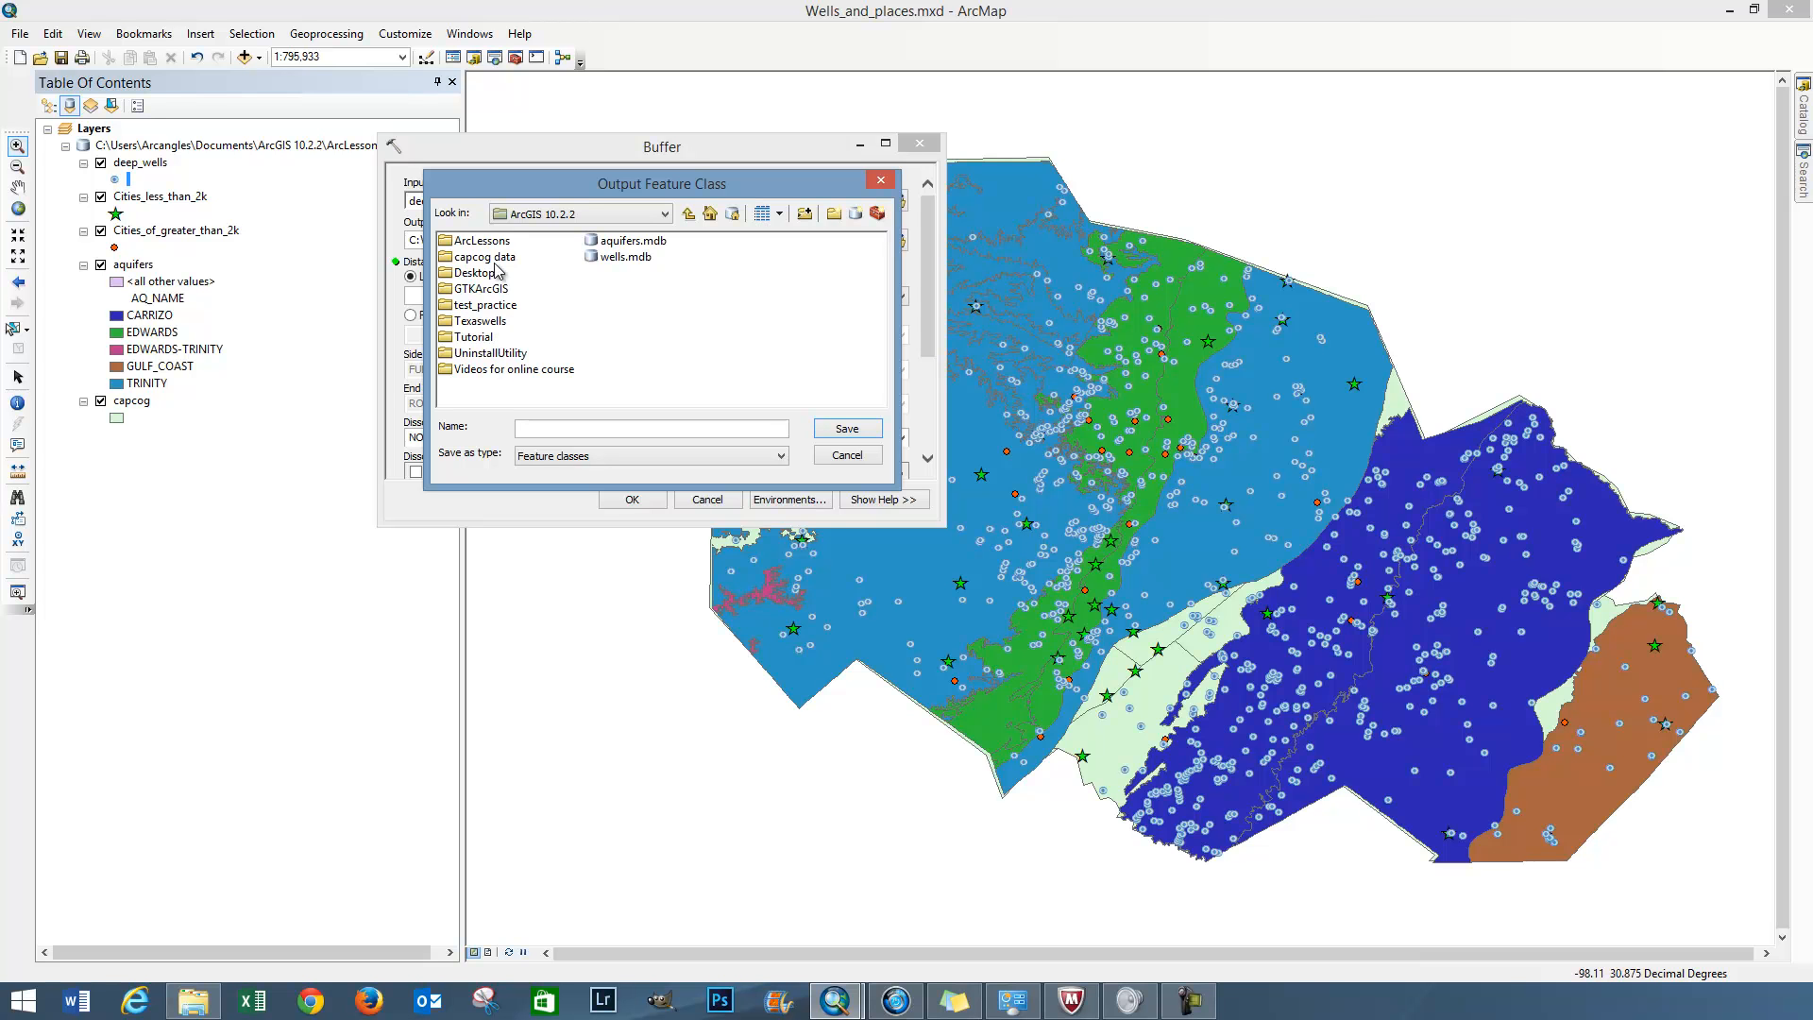
{"action": "double_click", "coordinate": [501, 243]}
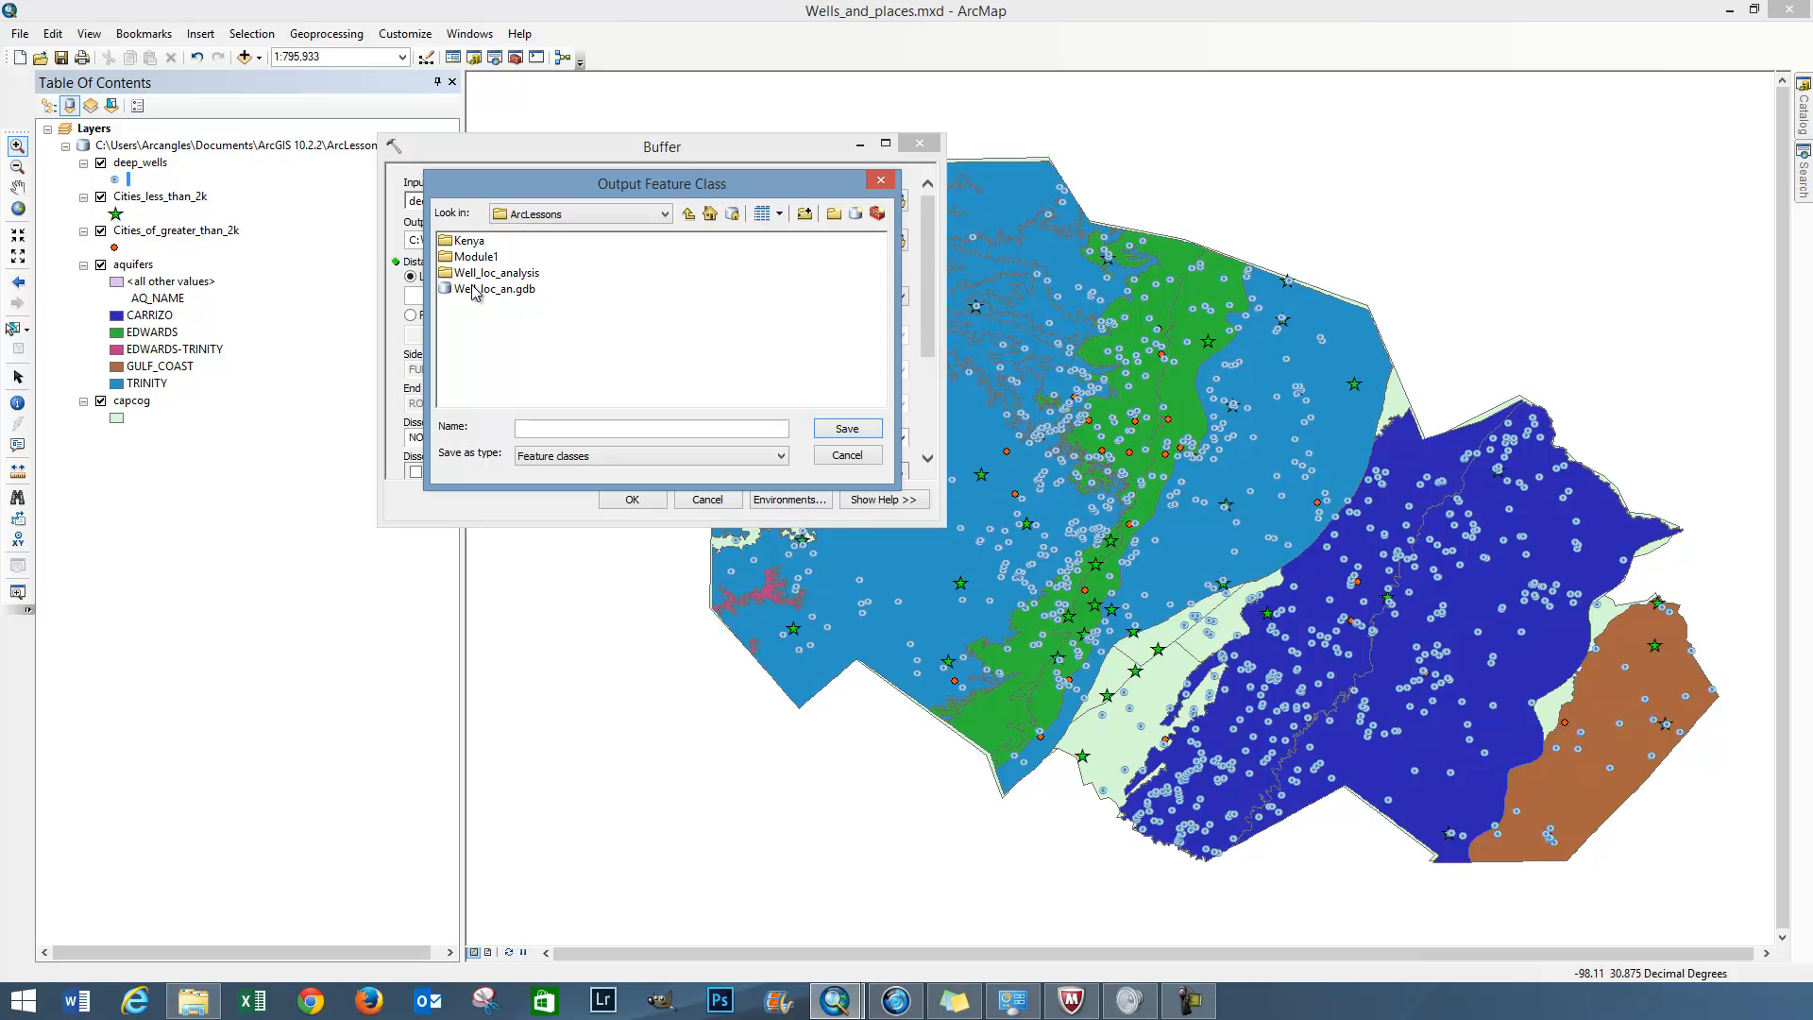
{"action": "left_click", "coordinate": [852, 457]}
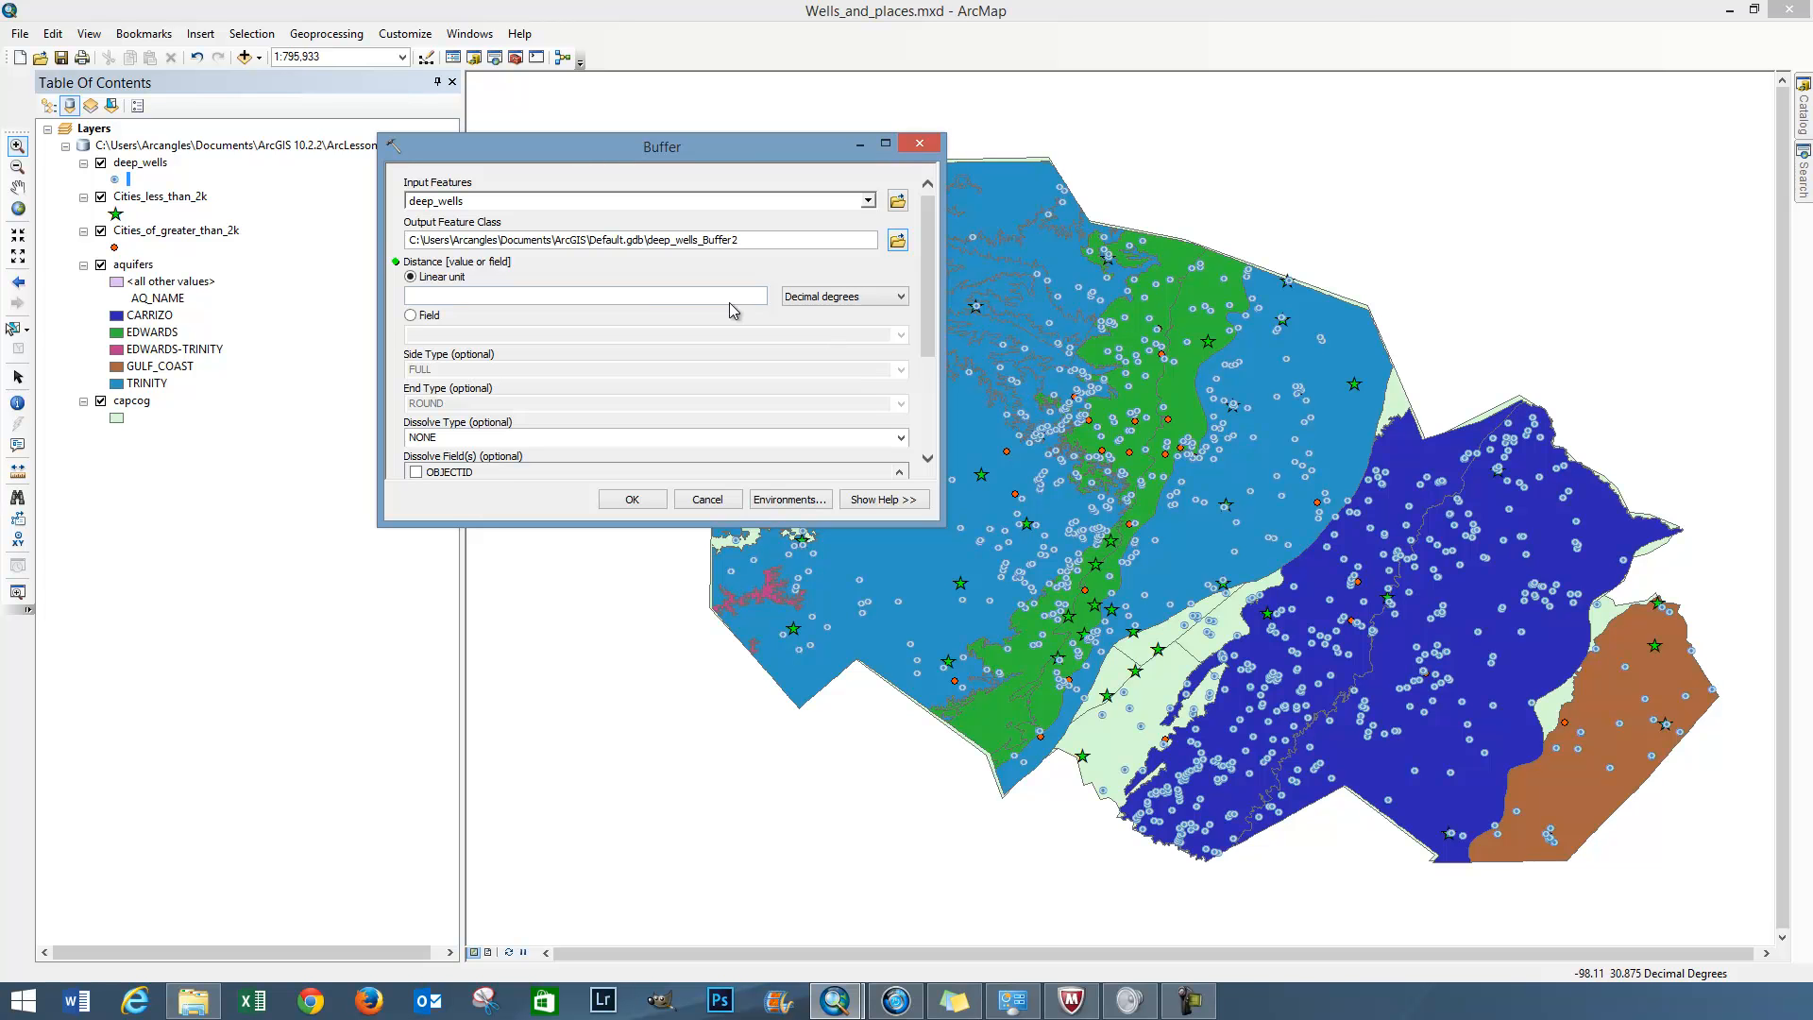
Try to run the deep_wells buffer with Miles as the linear unit and no distance value
{"action": "left_click", "coordinate": [864, 300]}
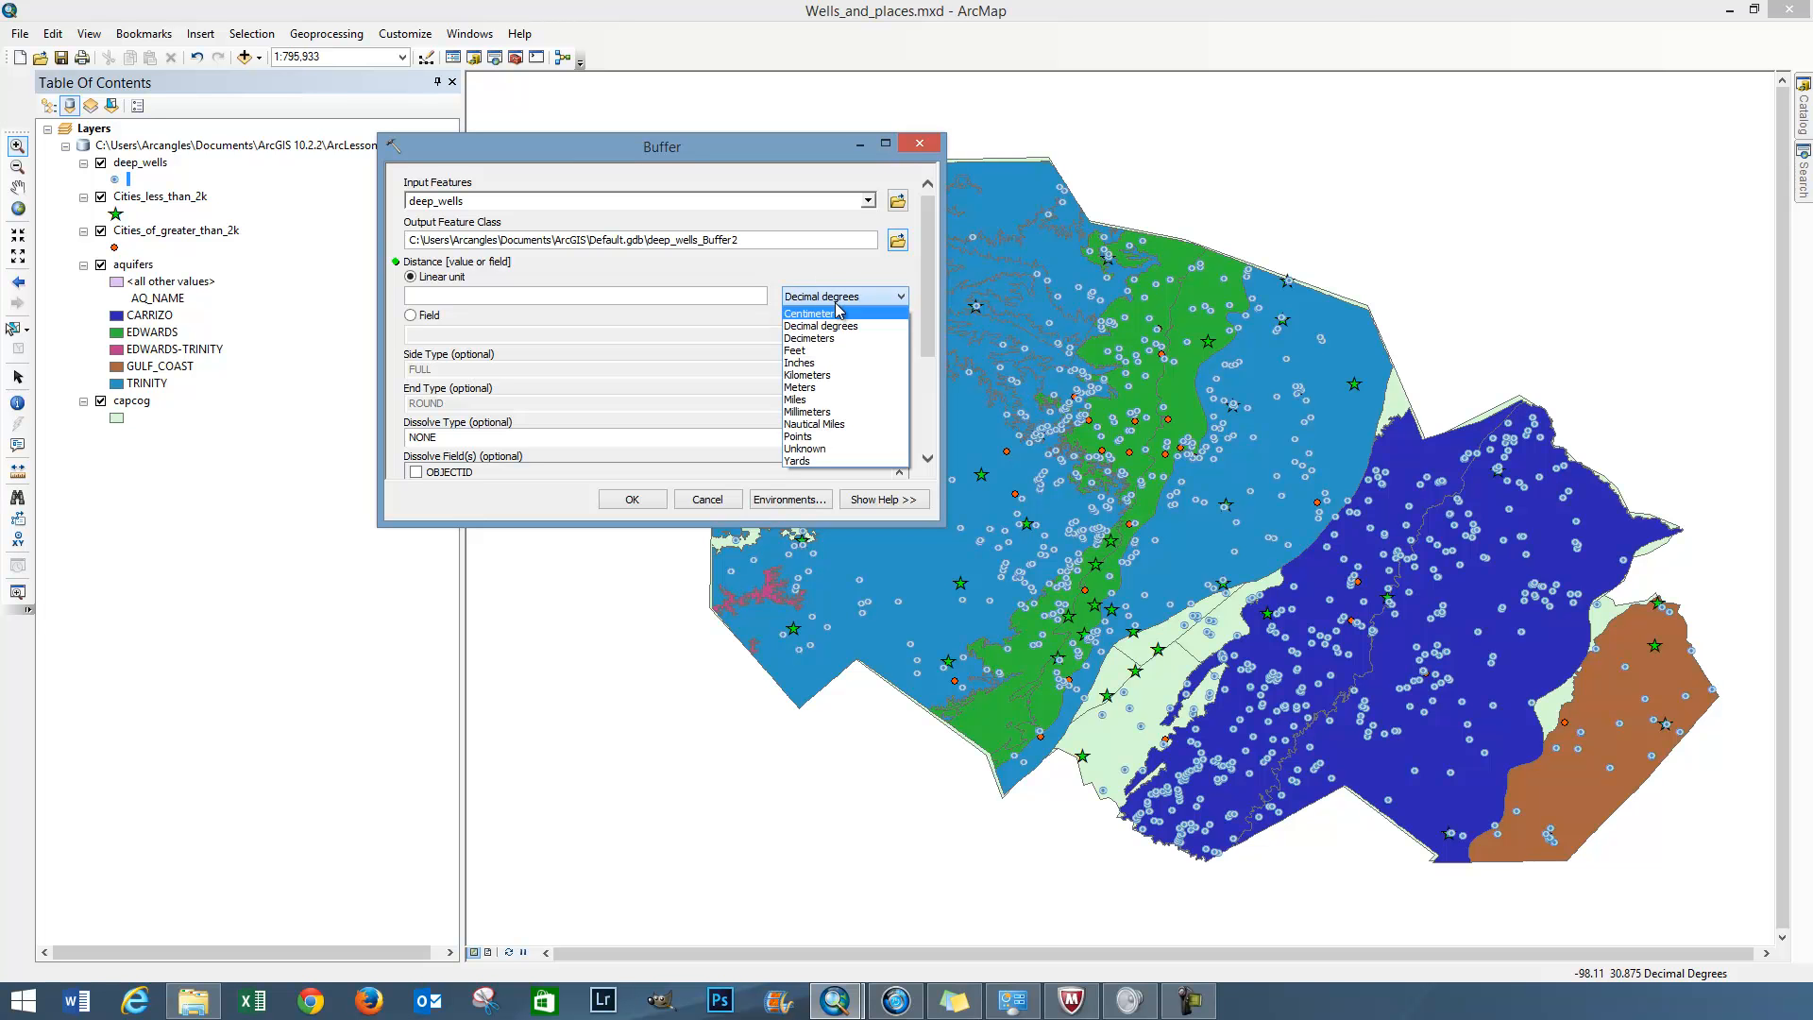
{"action": "left_click", "coordinate": [900, 274]}
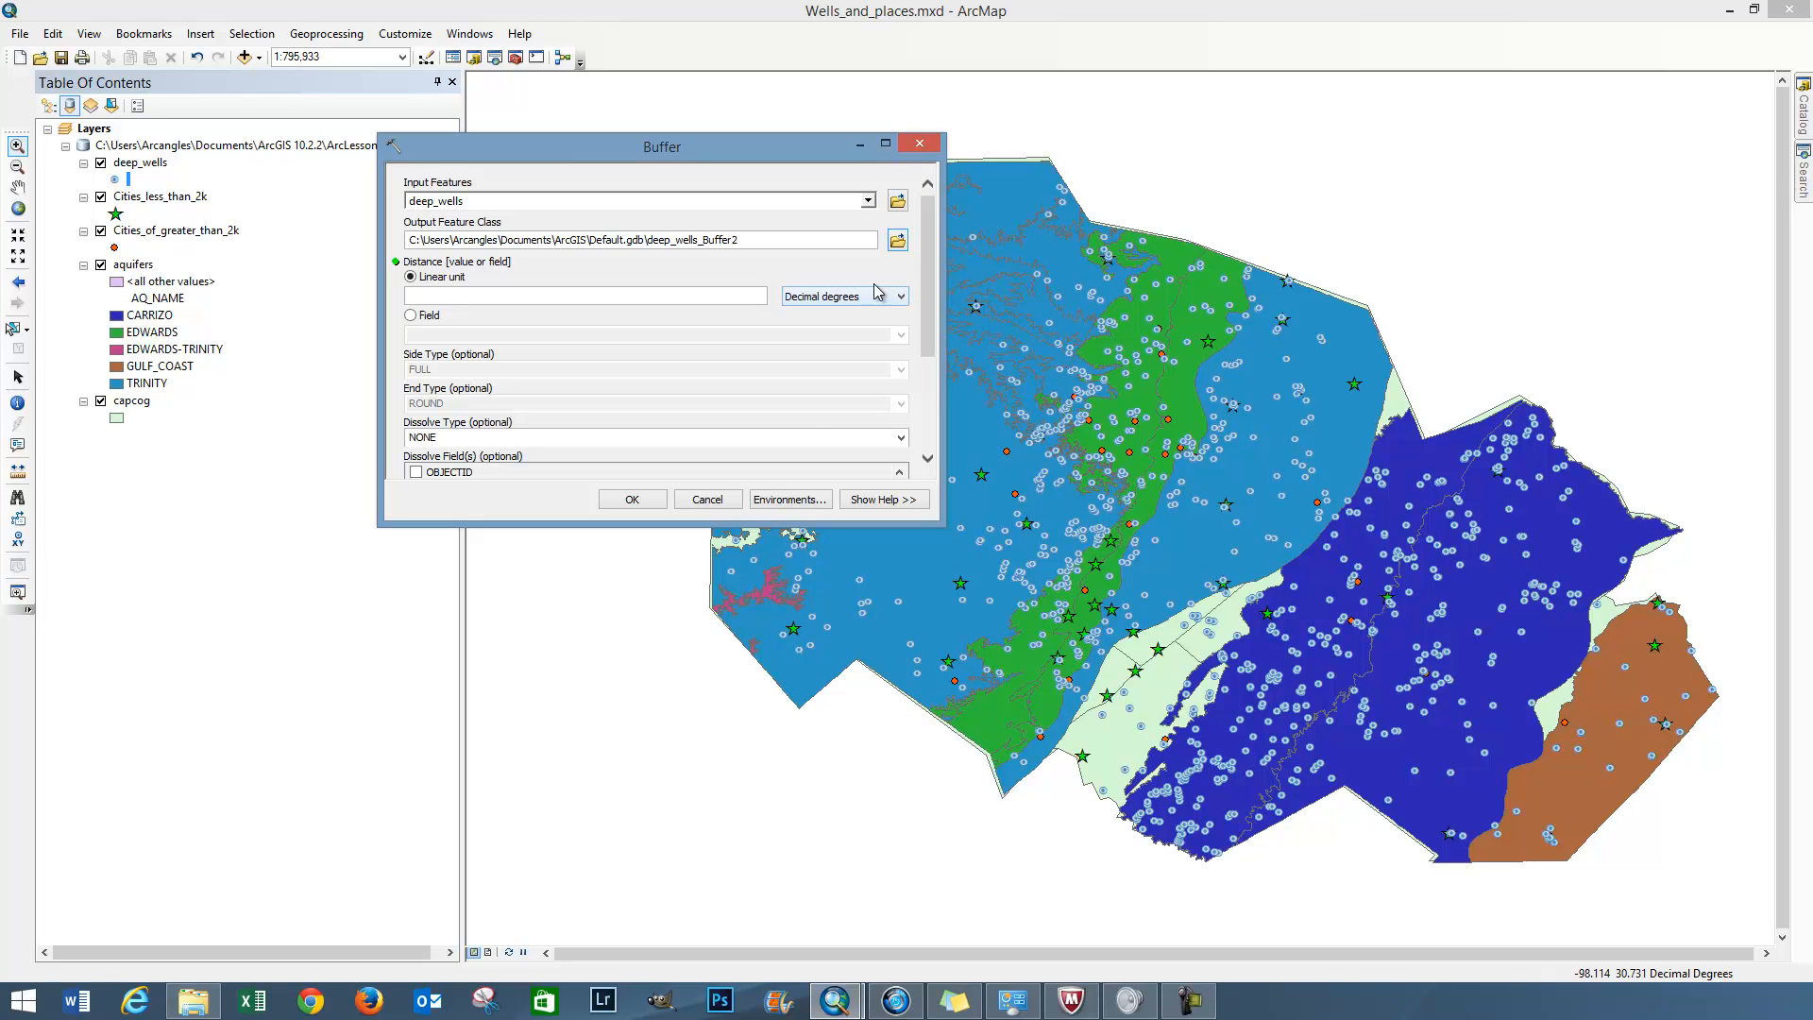
{"action": "left_click", "coordinate": [902, 297]}
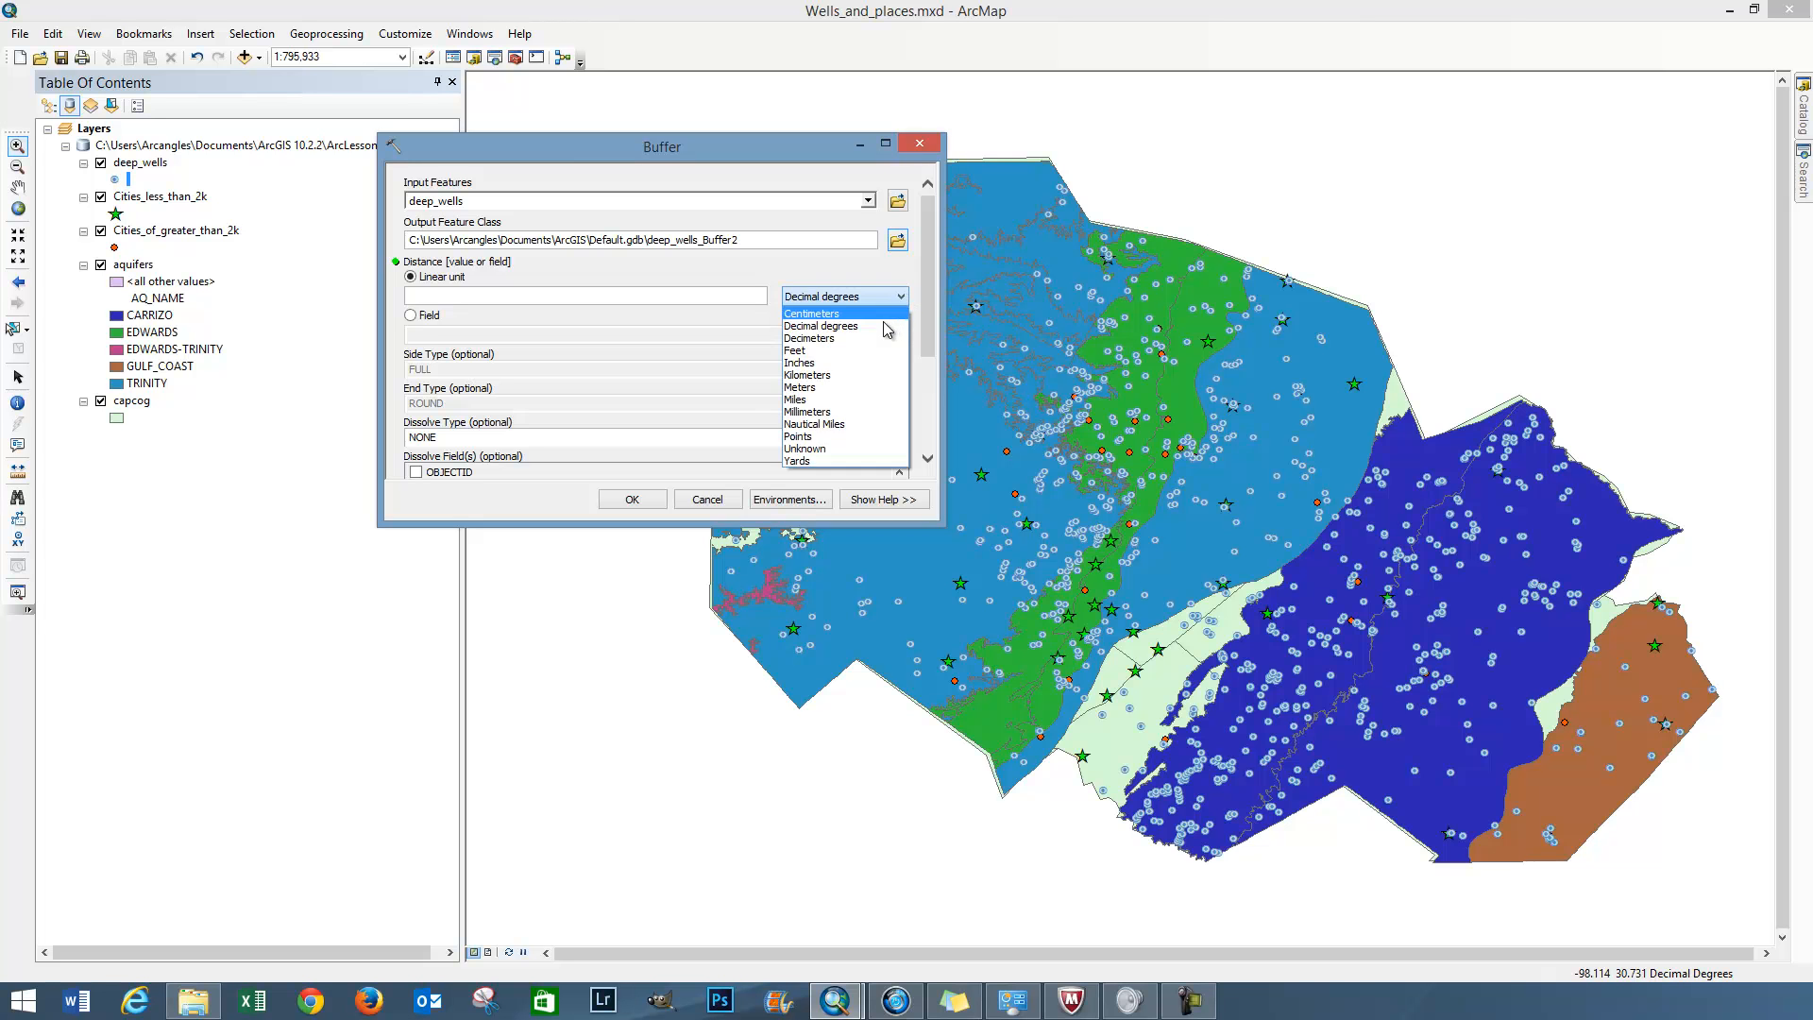
{"action": "left_click", "coordinate": [856, 401]}
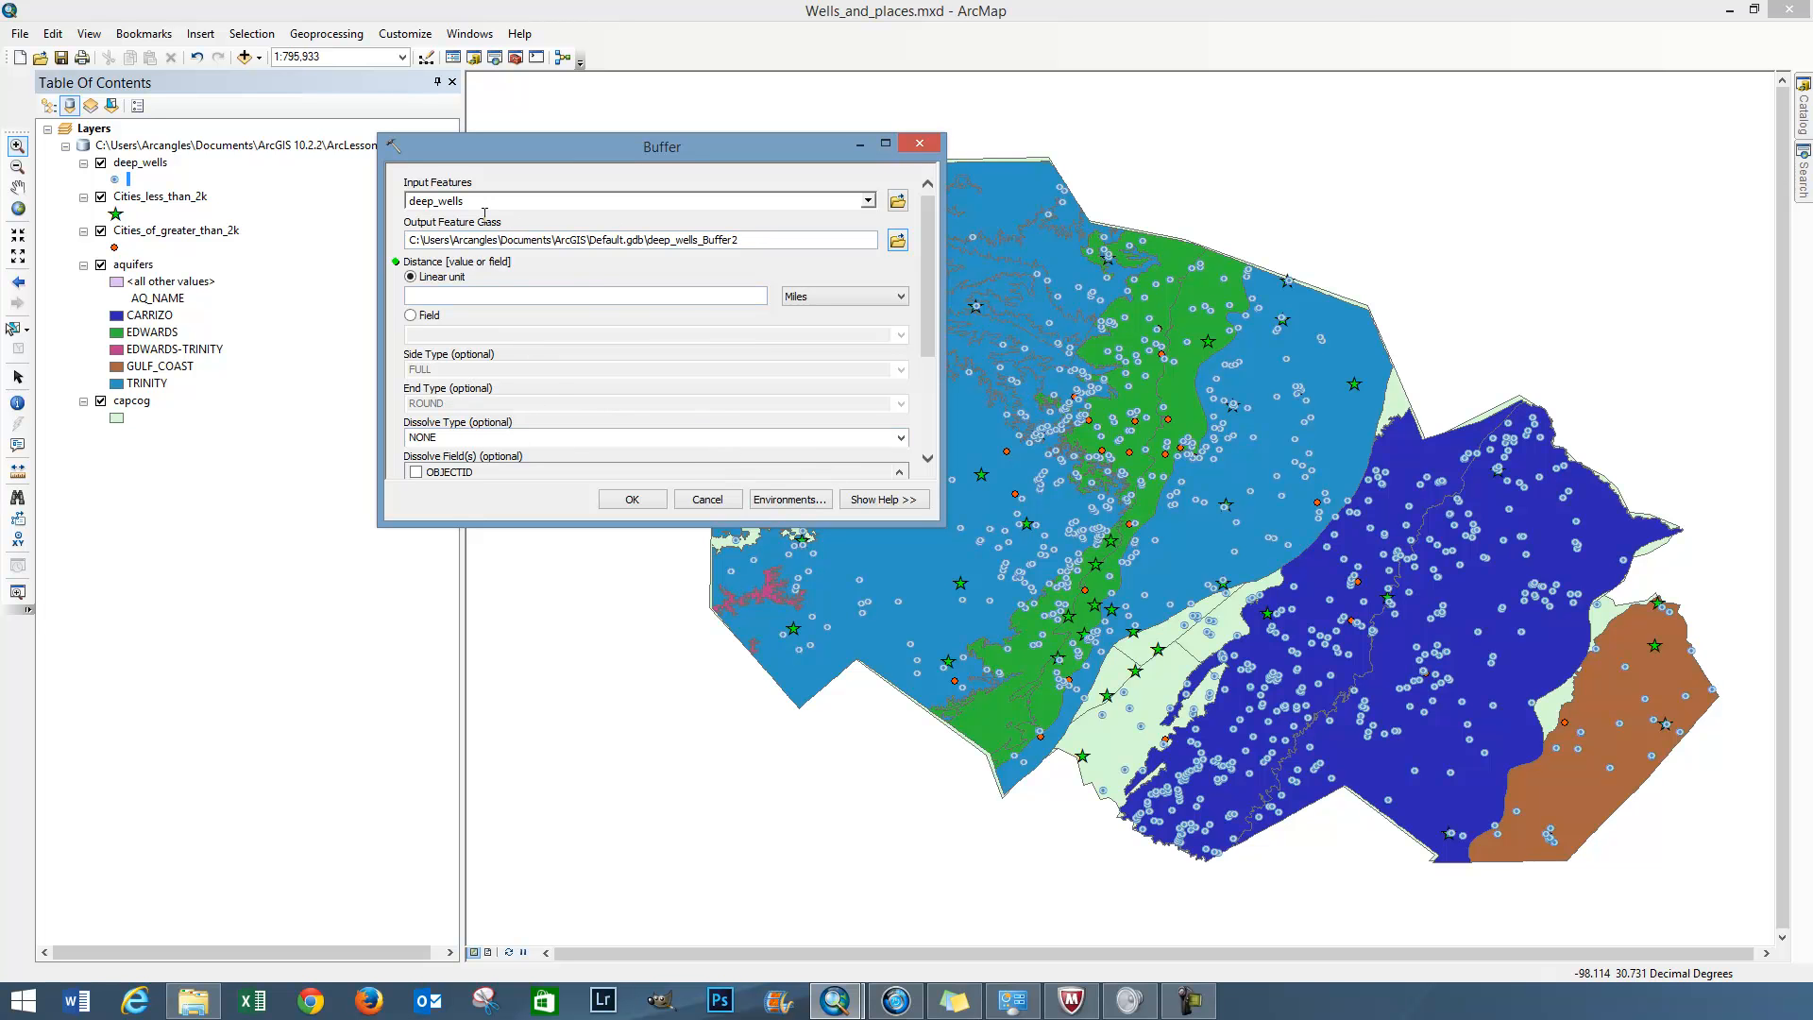
{"action": "left_click", "coordinate": [643, 503]}
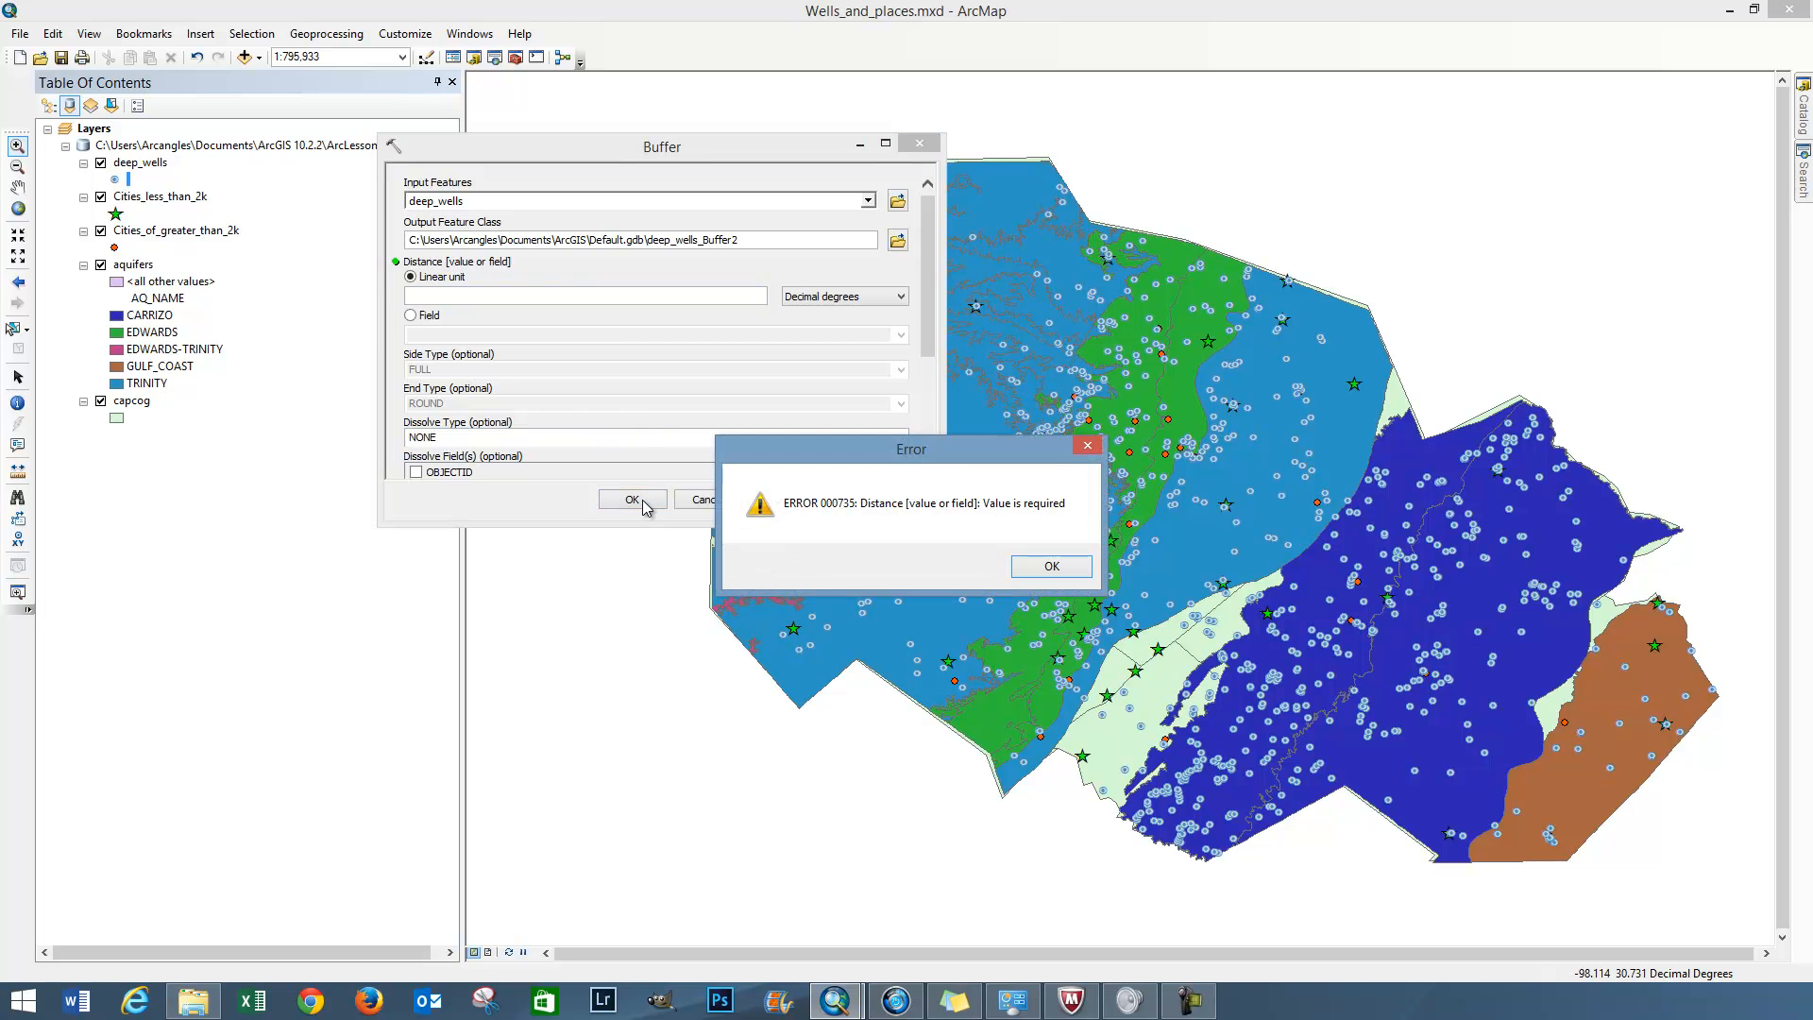
{"action": "left_click", "coordinate": [1039, 568]}
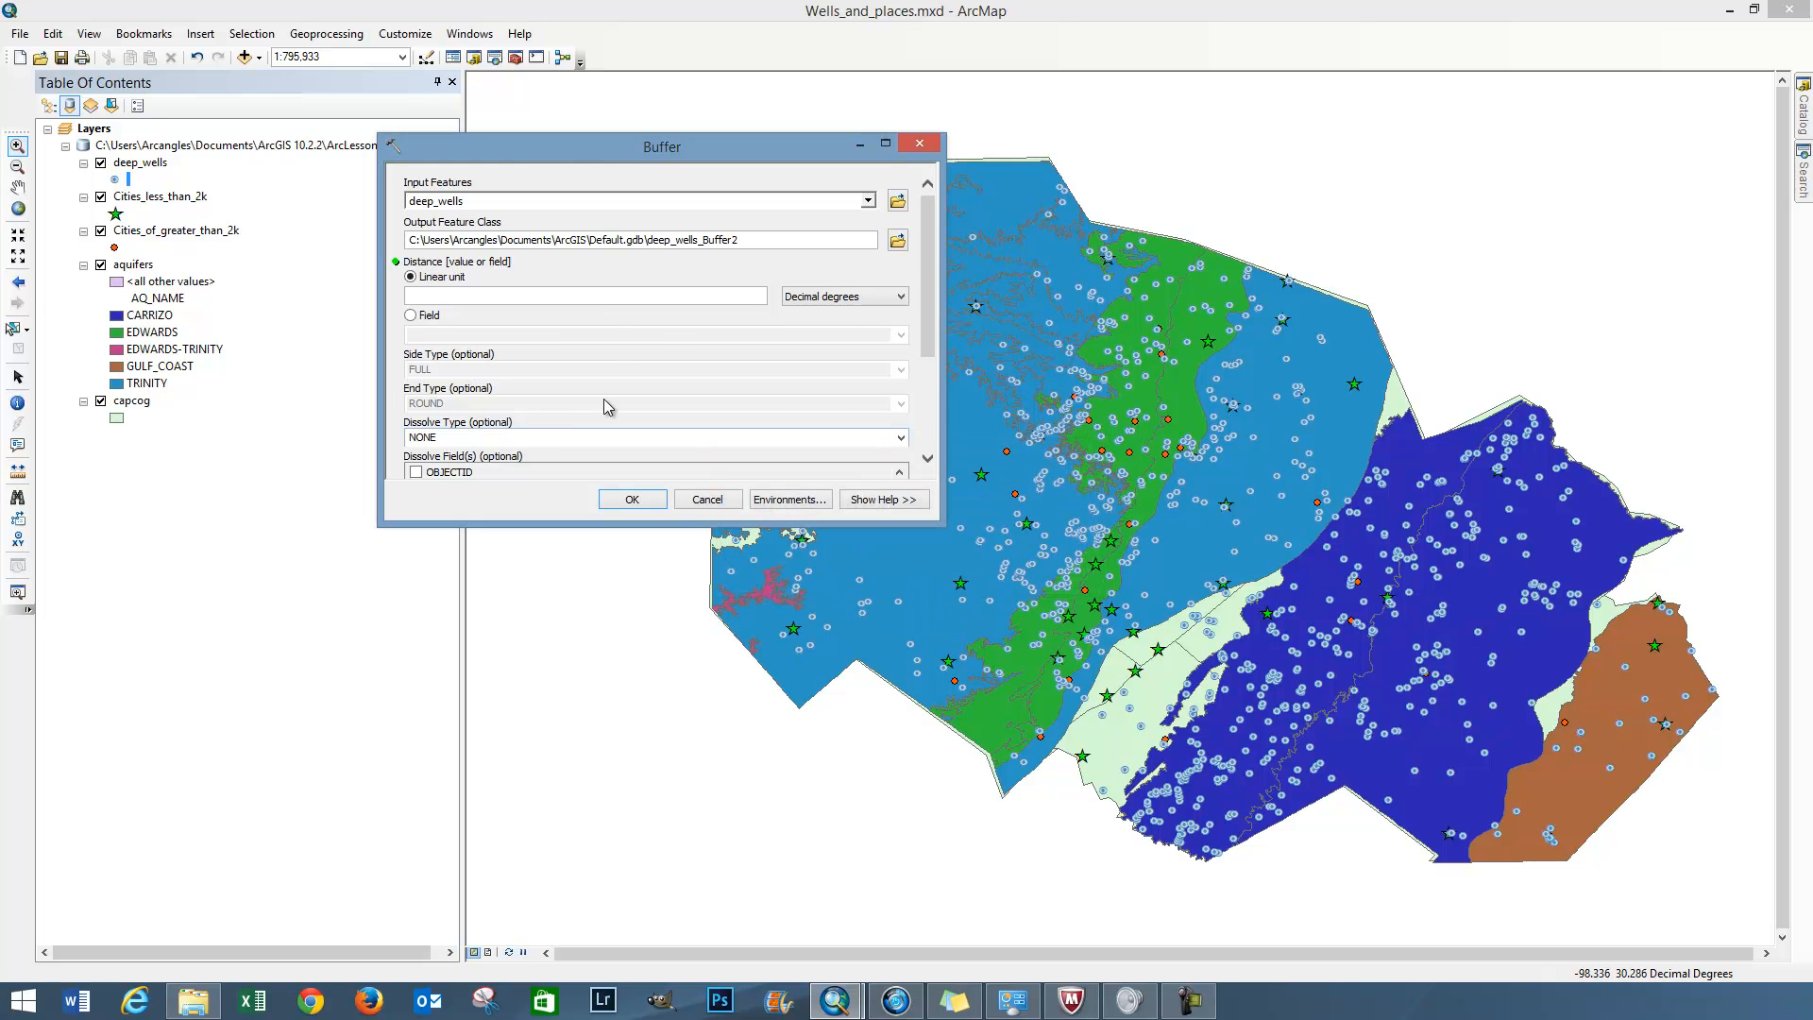
Run the deep_wells buffer with a linear distance of 2 decimal degrees
{"action": "left_click", "coordinate": [610, 297]}
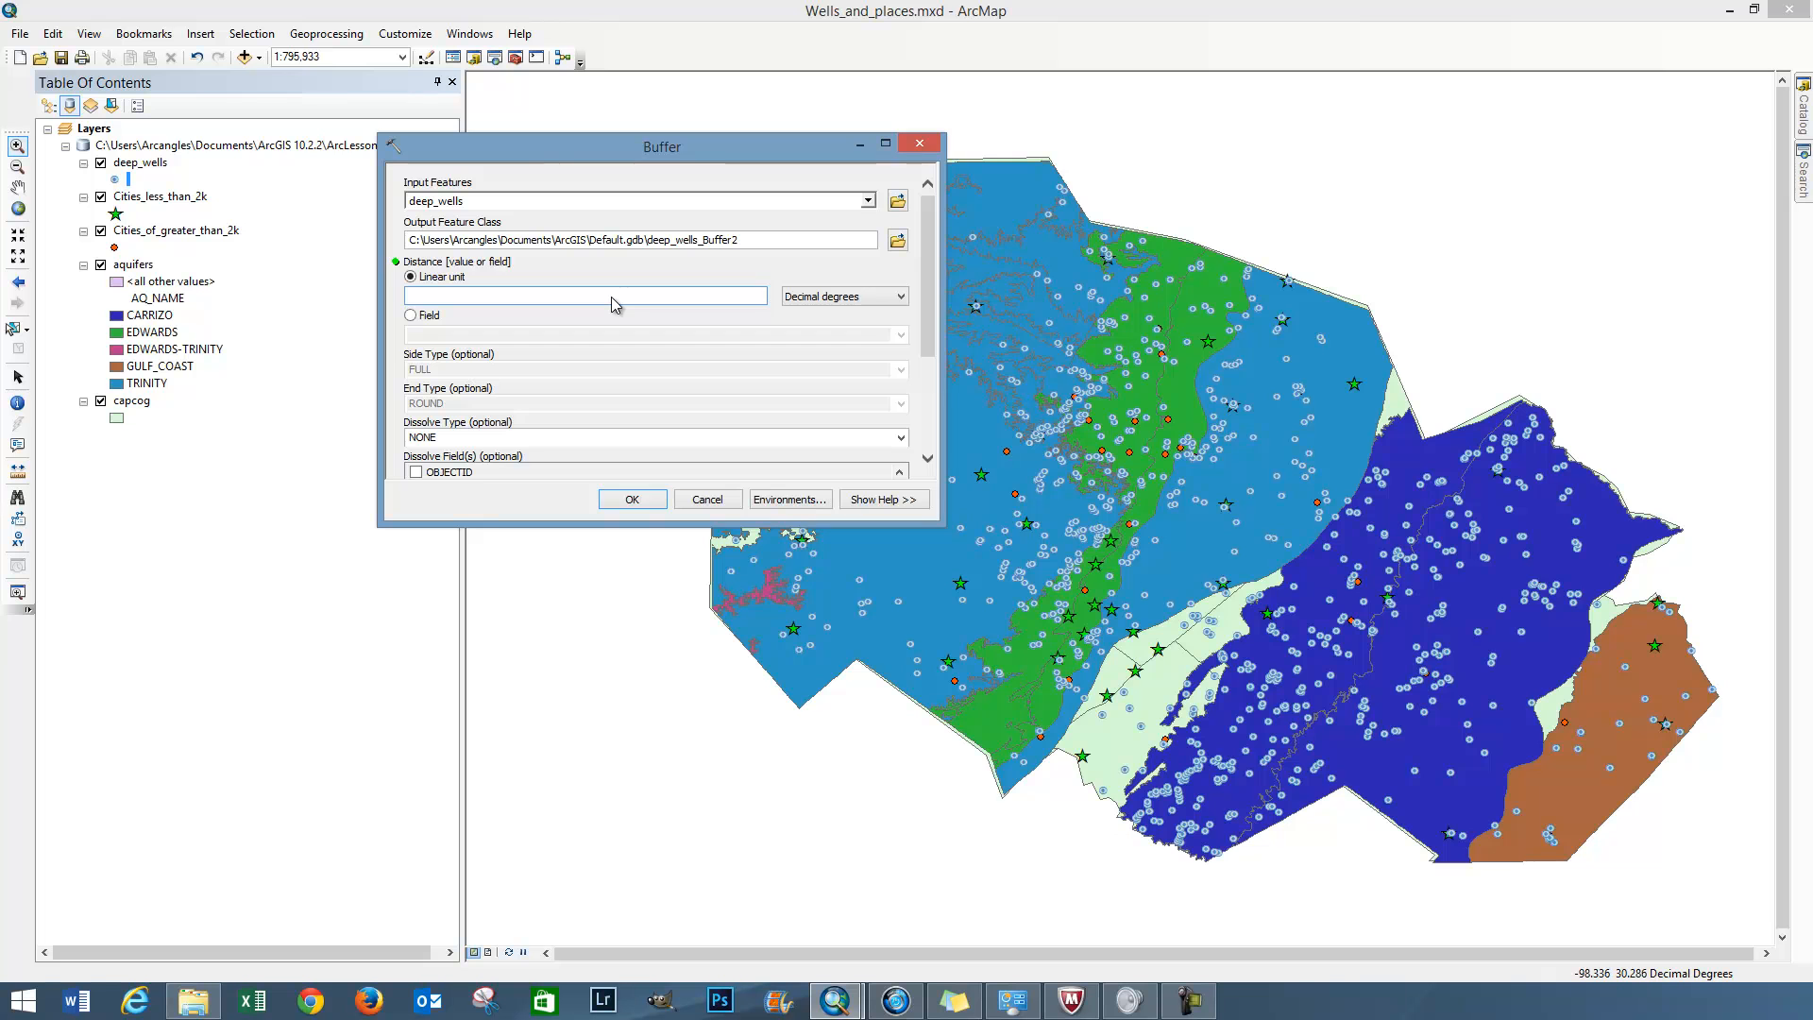
{"action": "type", "text": "2"}
{"action": "left_click", "coordinate": [631, 500]}
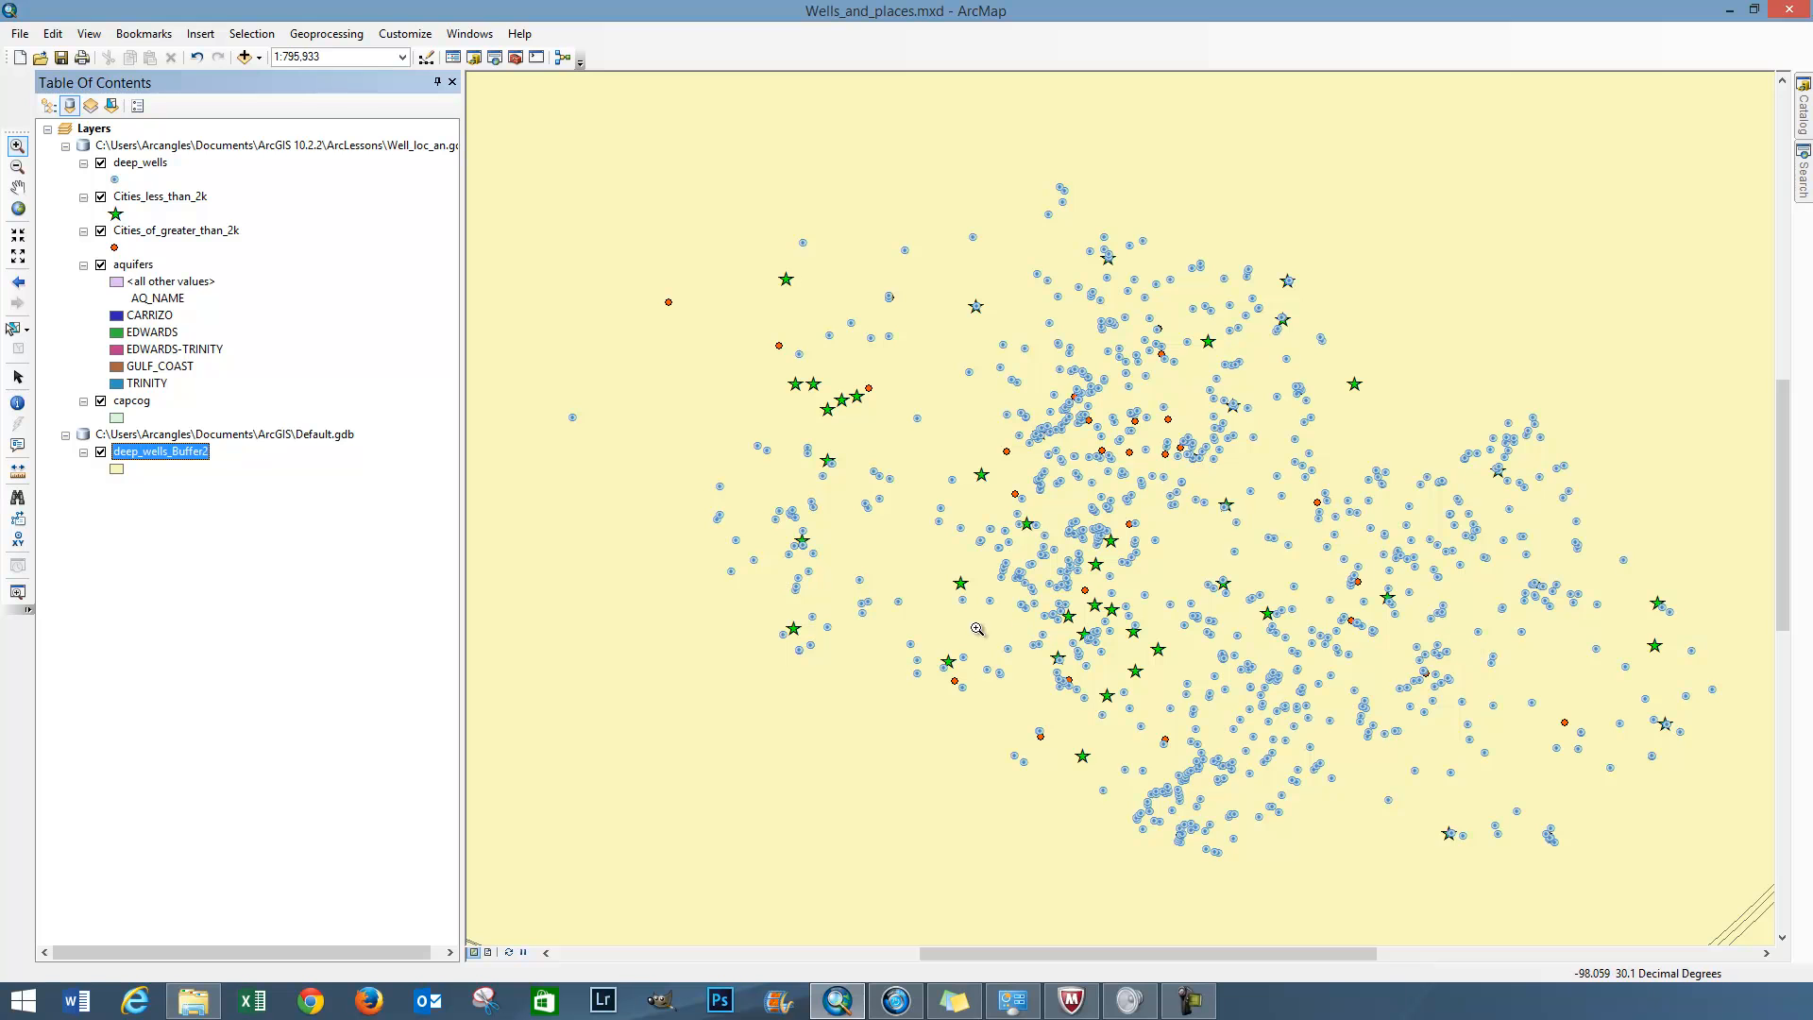
View the full extent of the deep_wells_Buffer2 layer, remove it from the map, and return the view to the capcog layer
{"action": "right_click", "coordinate": [197, 461]}
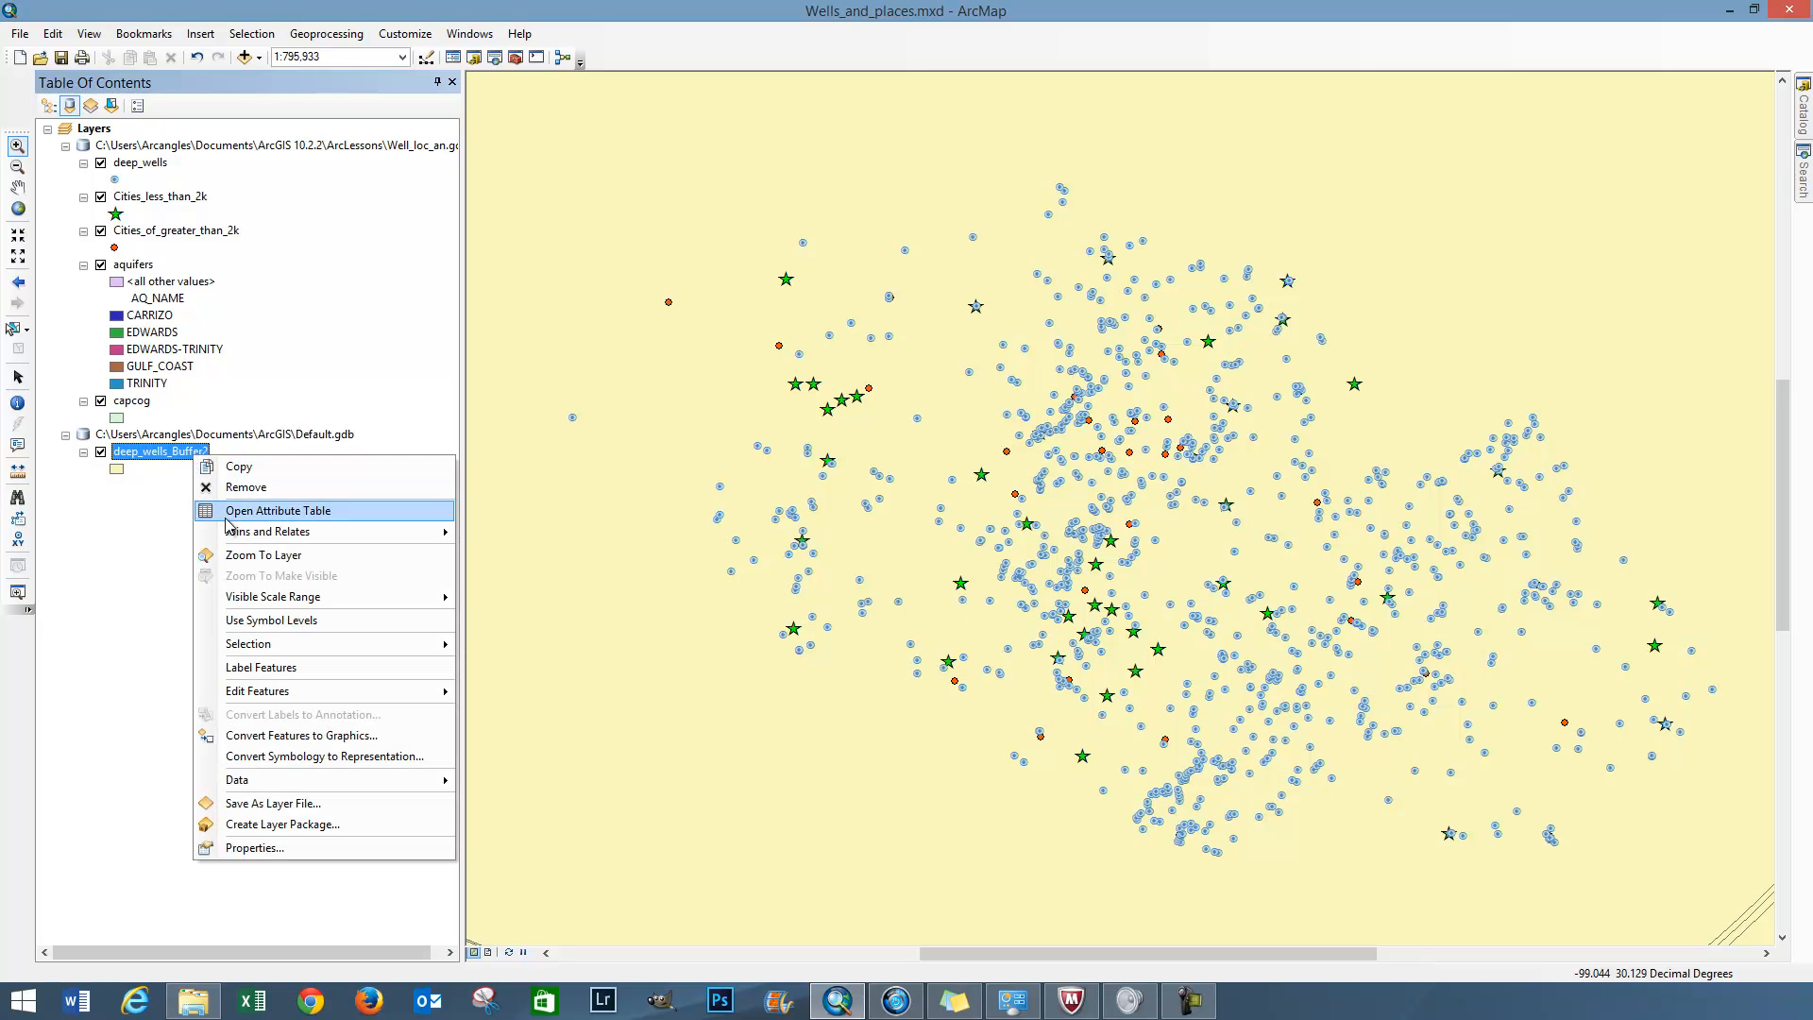
{"action": "left_click", "coordinate": [255, 555]}
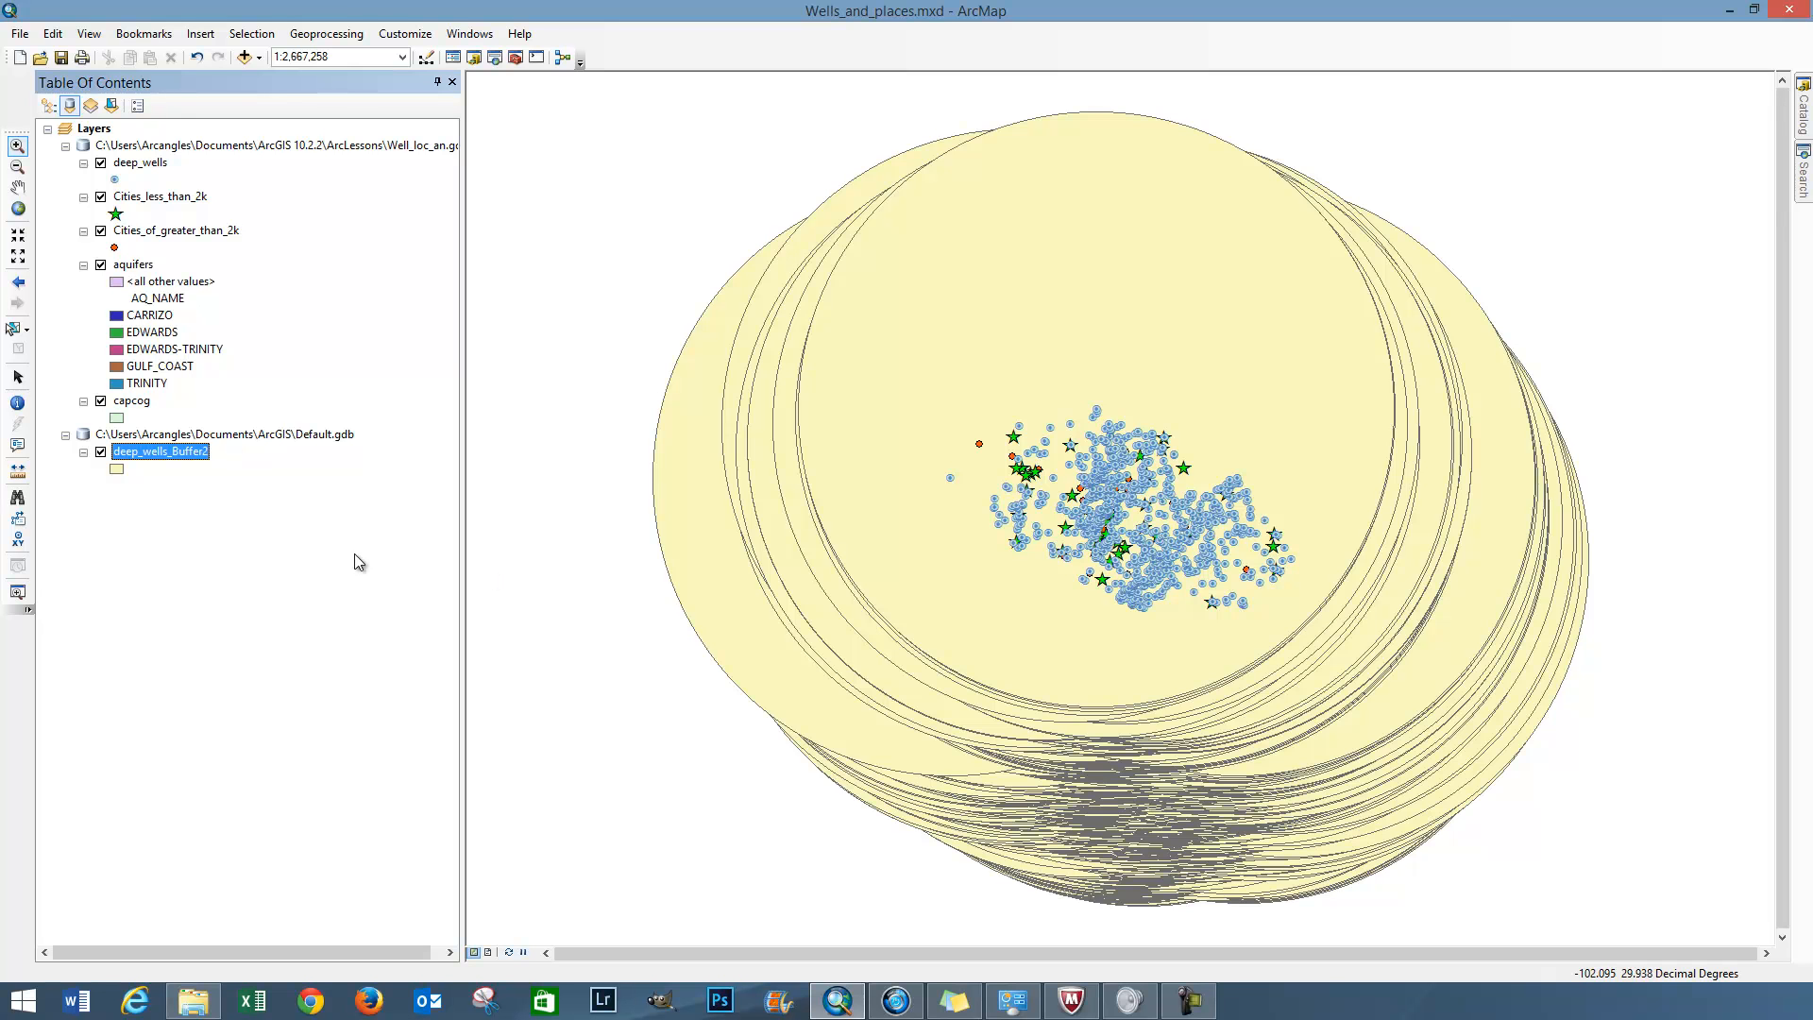
{"action": "right_click", "coordinate": [172, 463]}
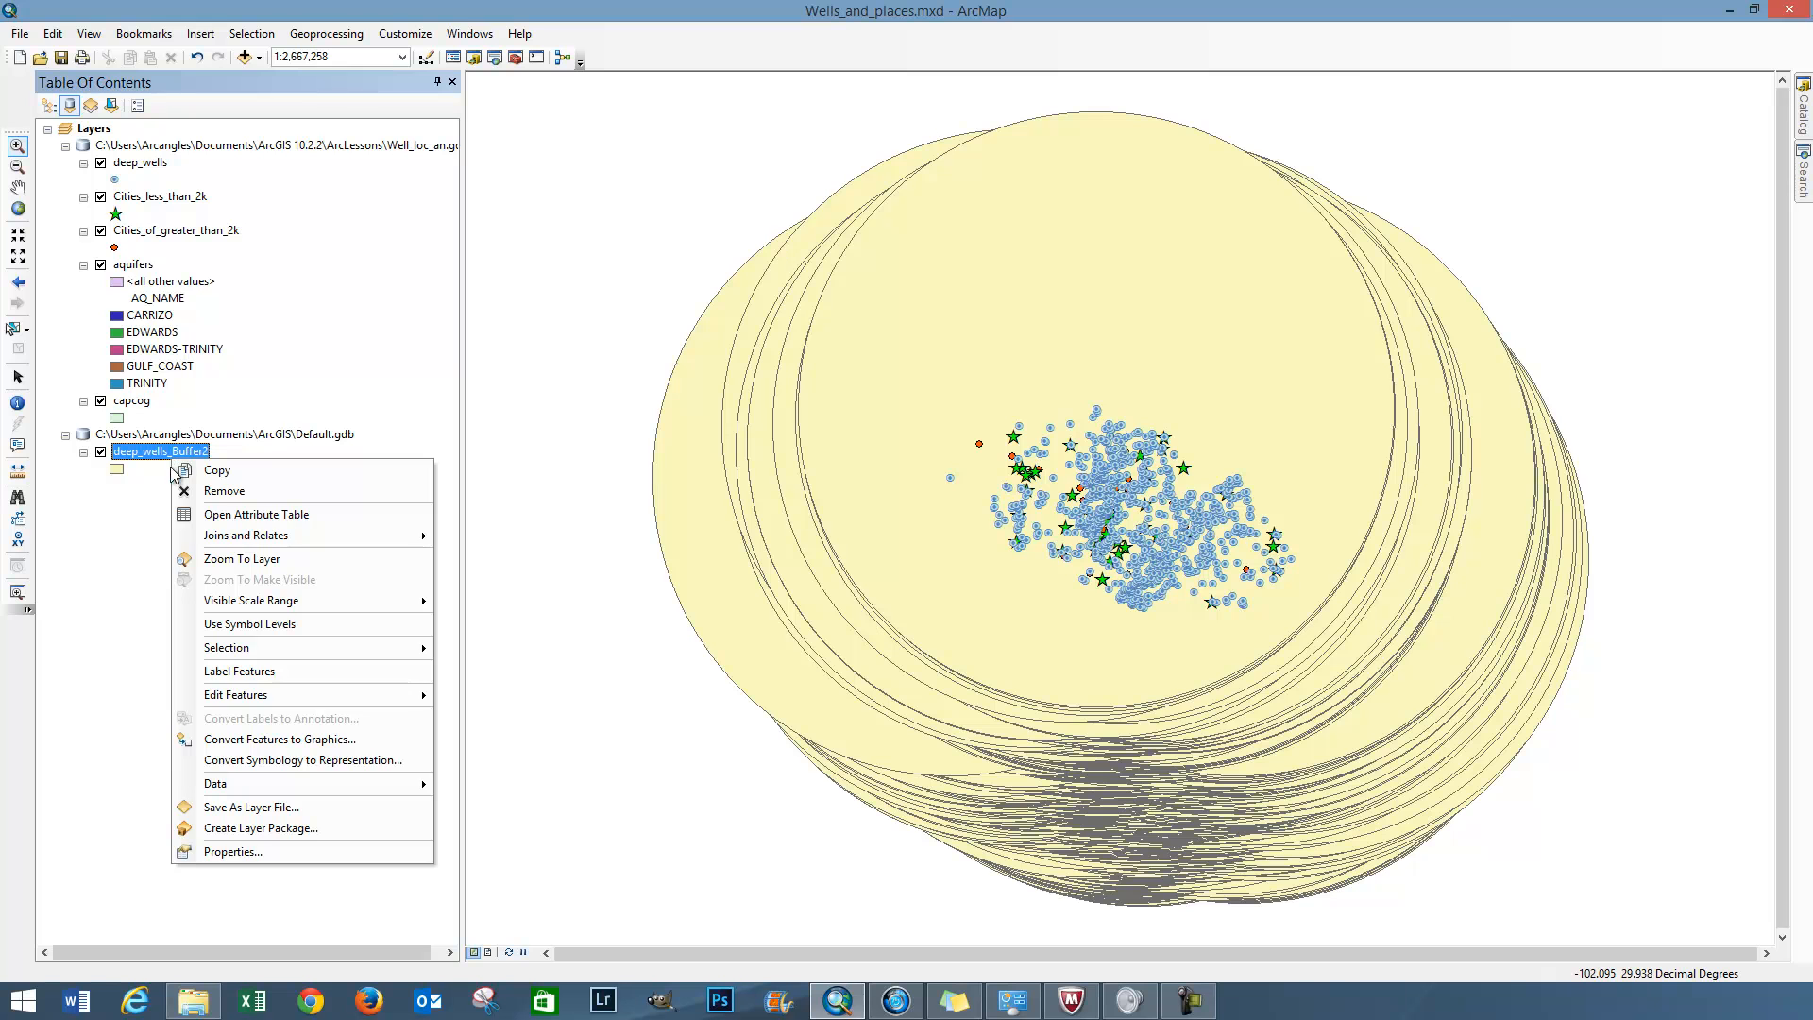
{"action": "left_click", "coordinate": [187, 490]}
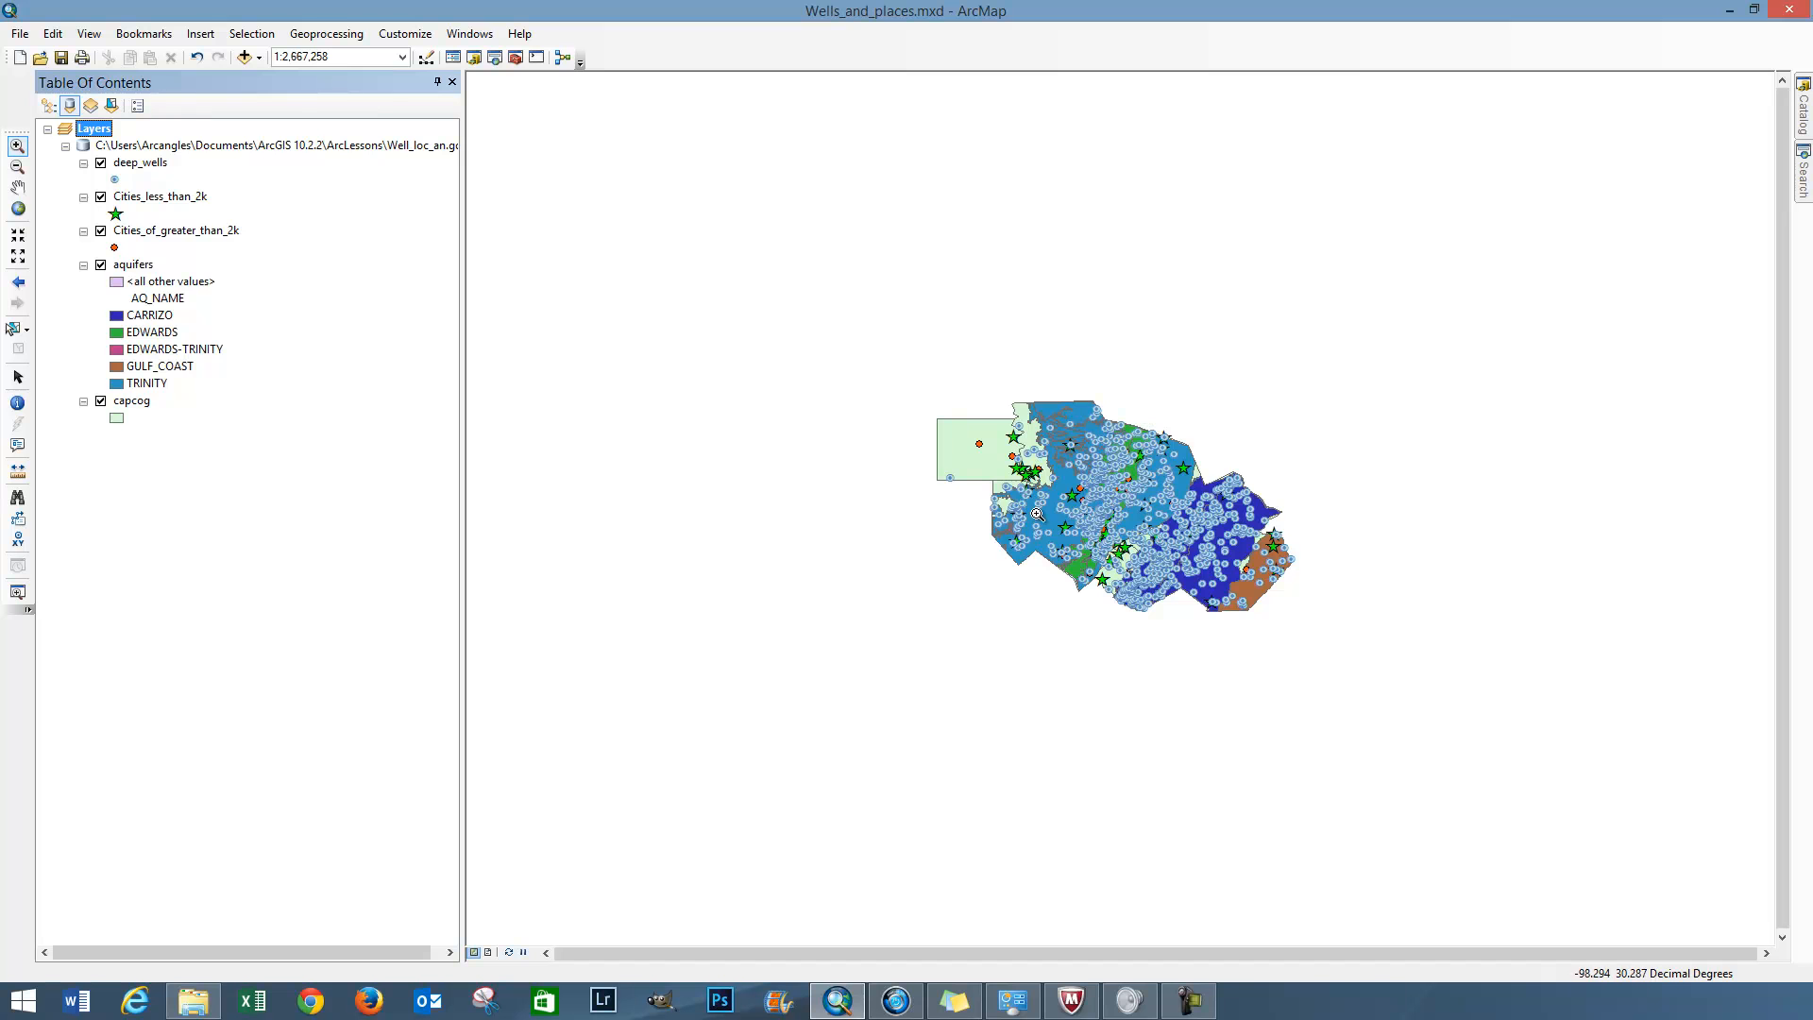
{"action": "right_click", "coordinate": [139, 405]}
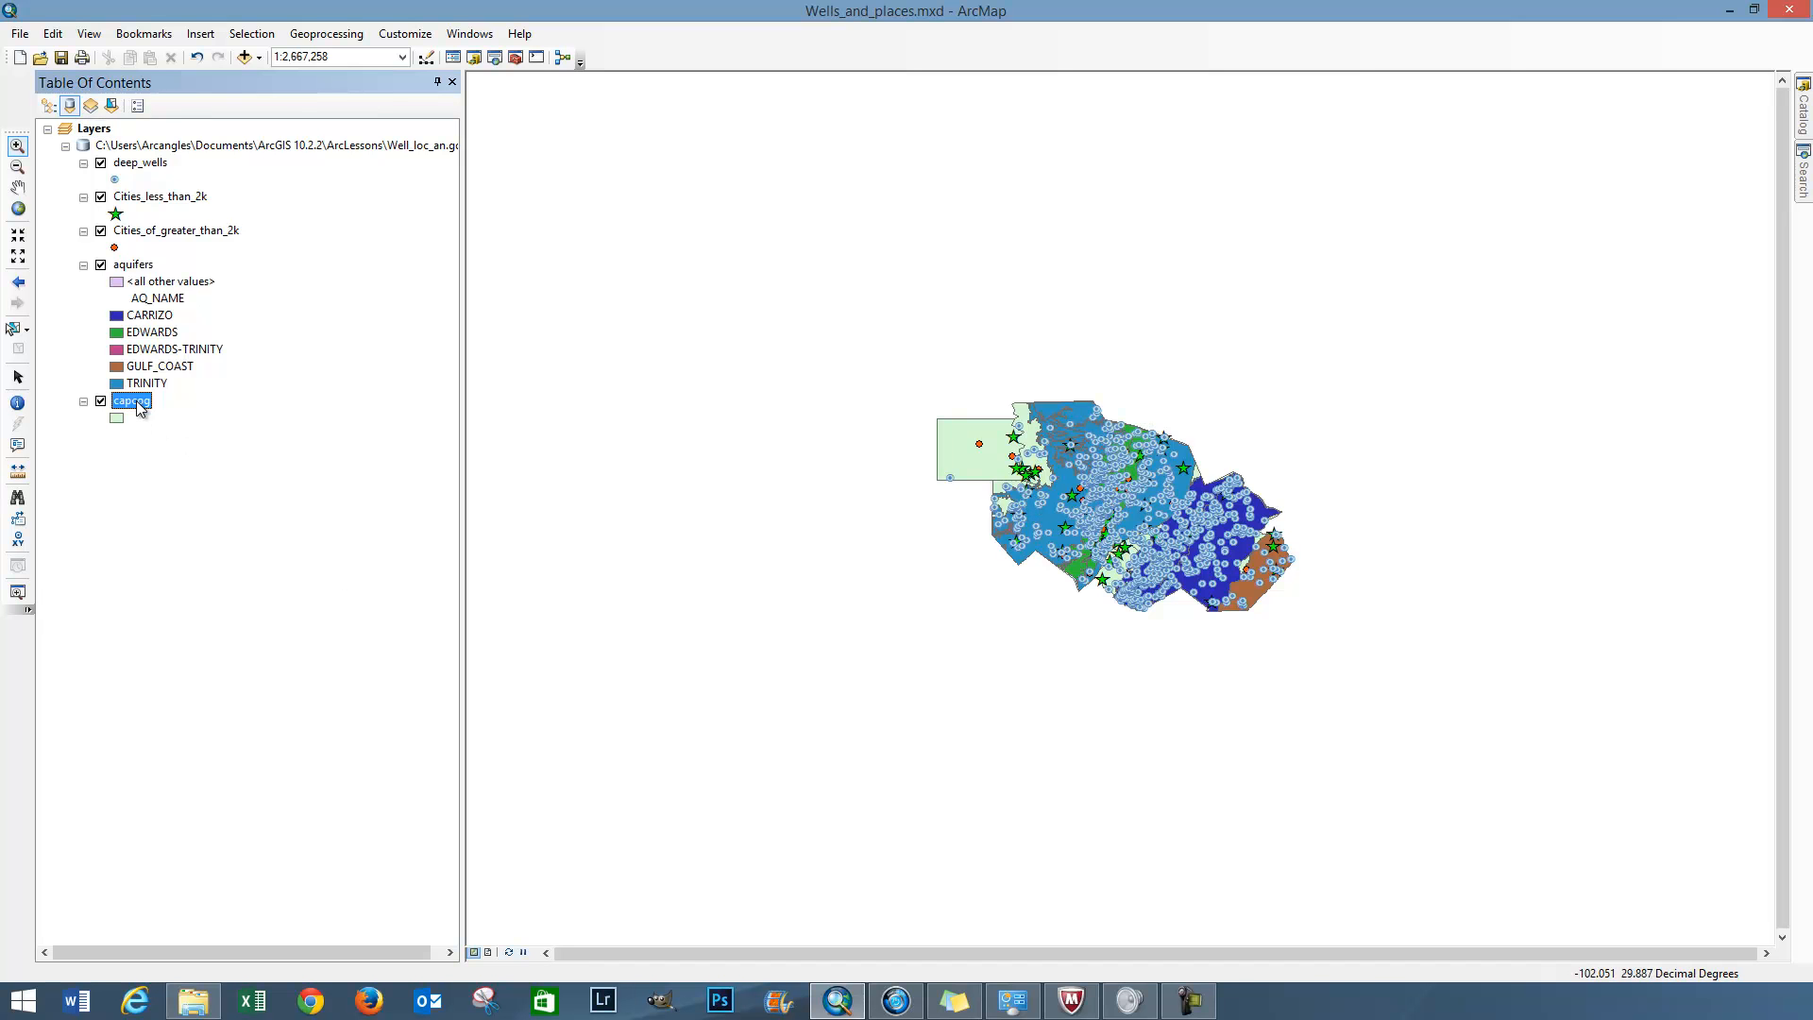
{"action": "left_click", "coordinate": [182, 502]}
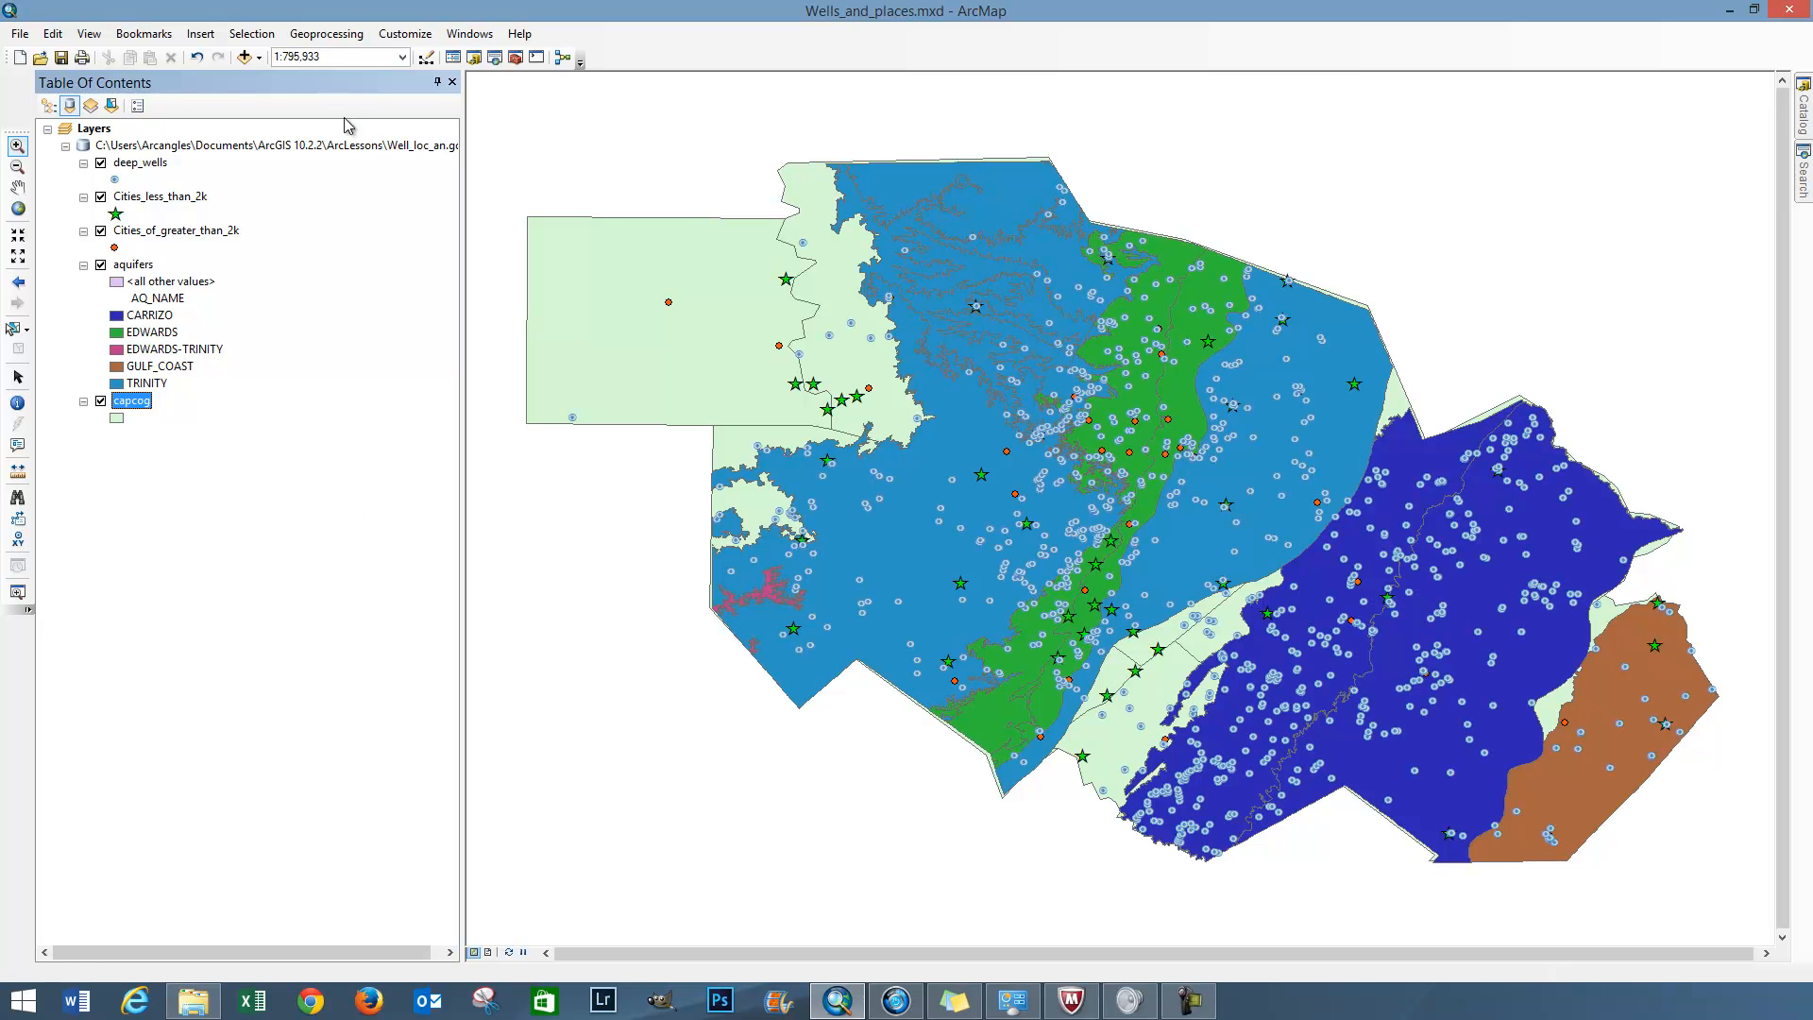
Run the Buffer geoprocessing tool on deep_wells with a linear distance of 2 miles
{"action": "left_click", "coordinate": [327, 34]}
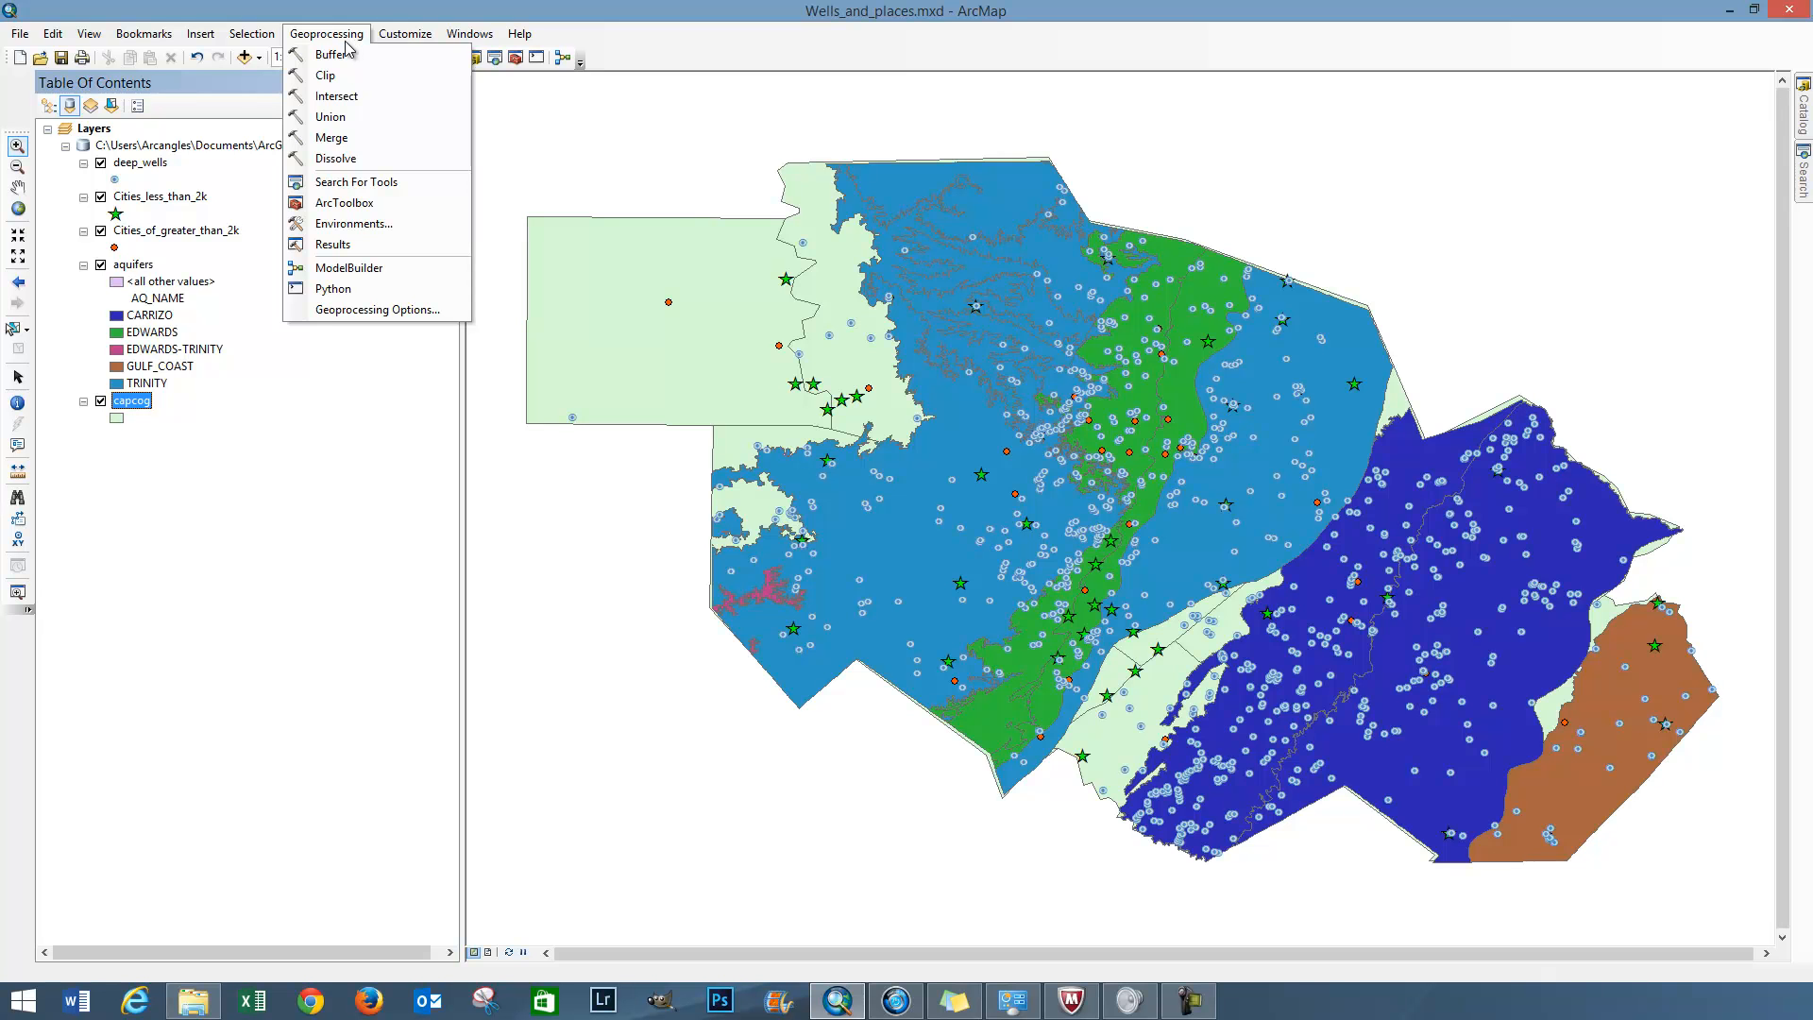
{"action": "left_click", "coordinate": [338, 57]}
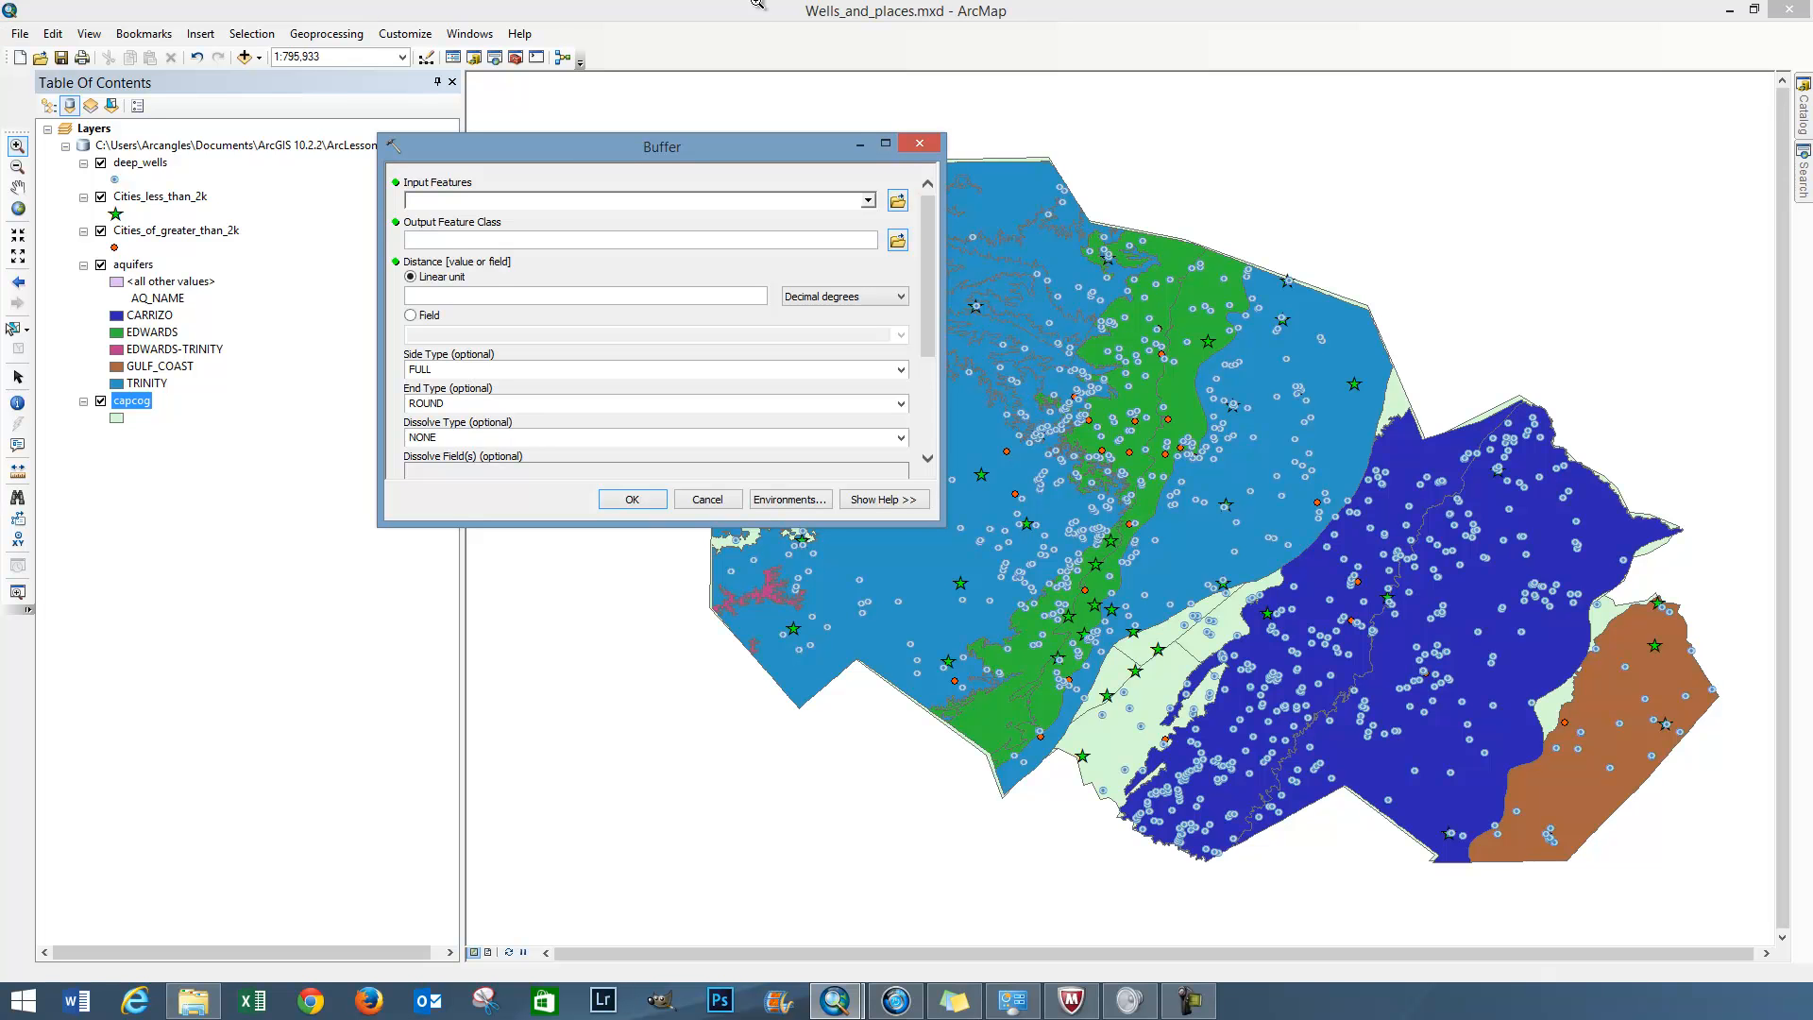
{"action": "left_click", "coordinate": [868, 200]}
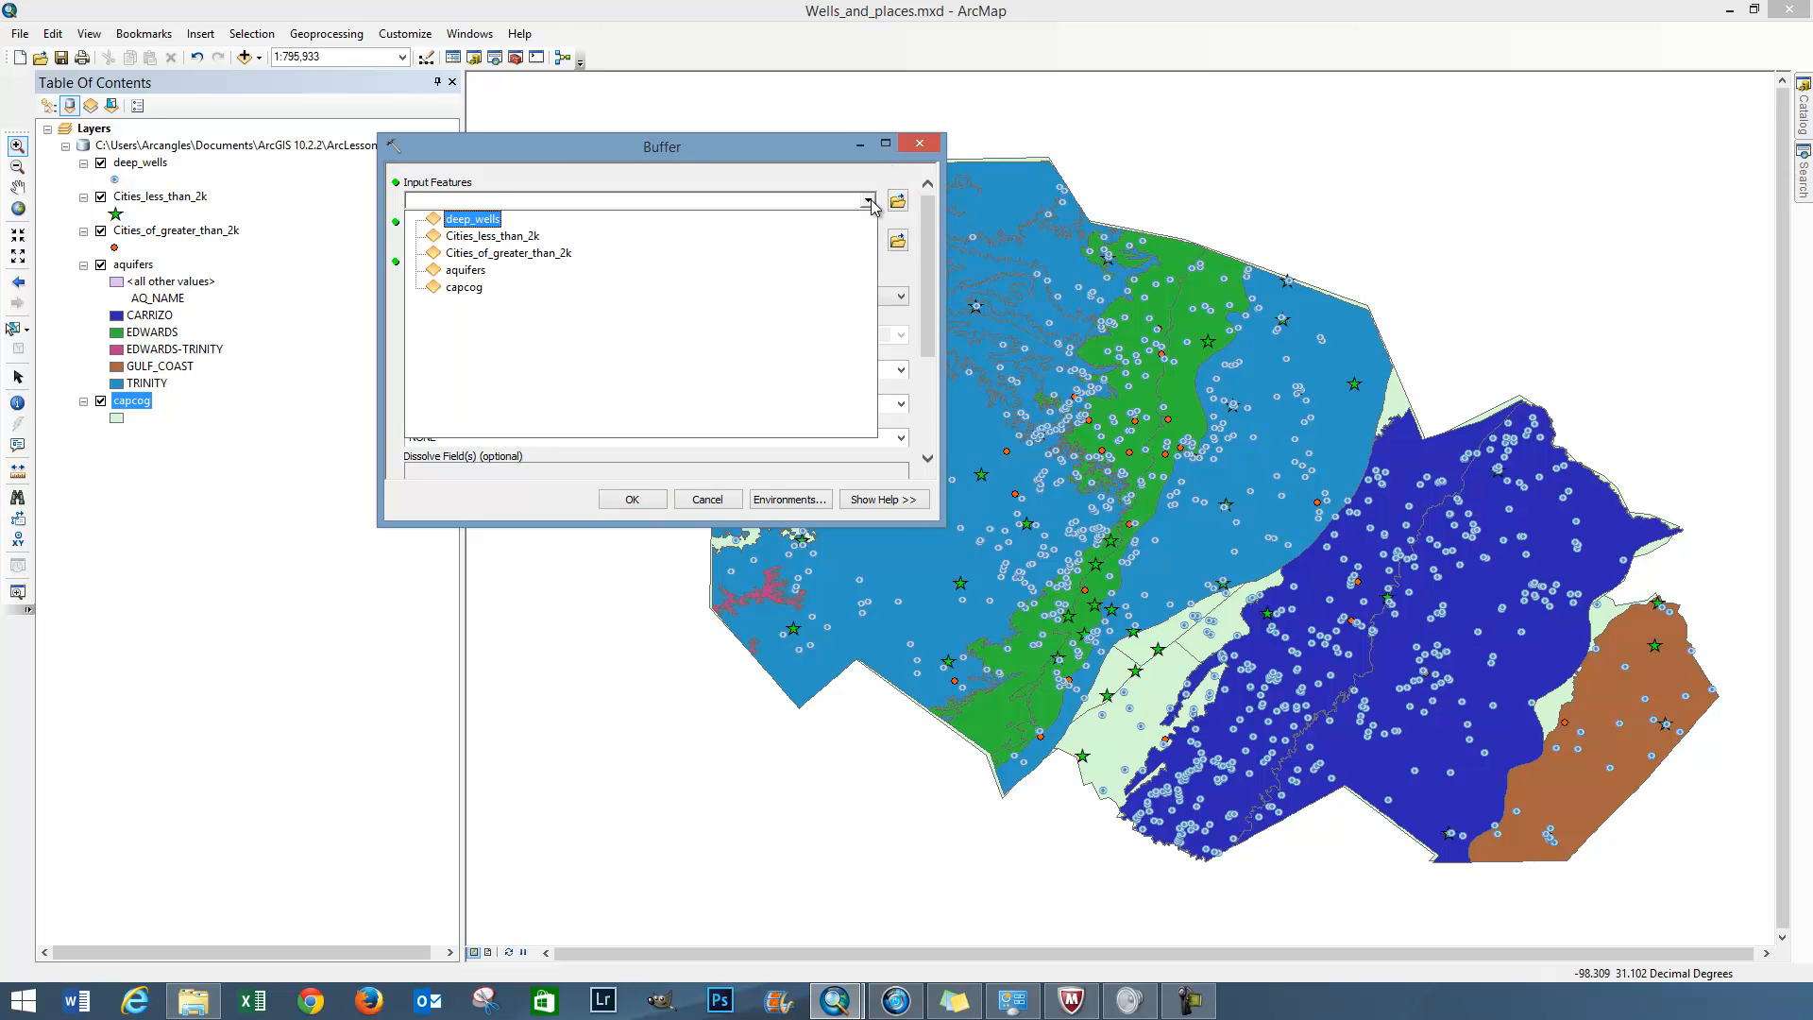
{"action": "left_click", "coordinate": [439, 220]}
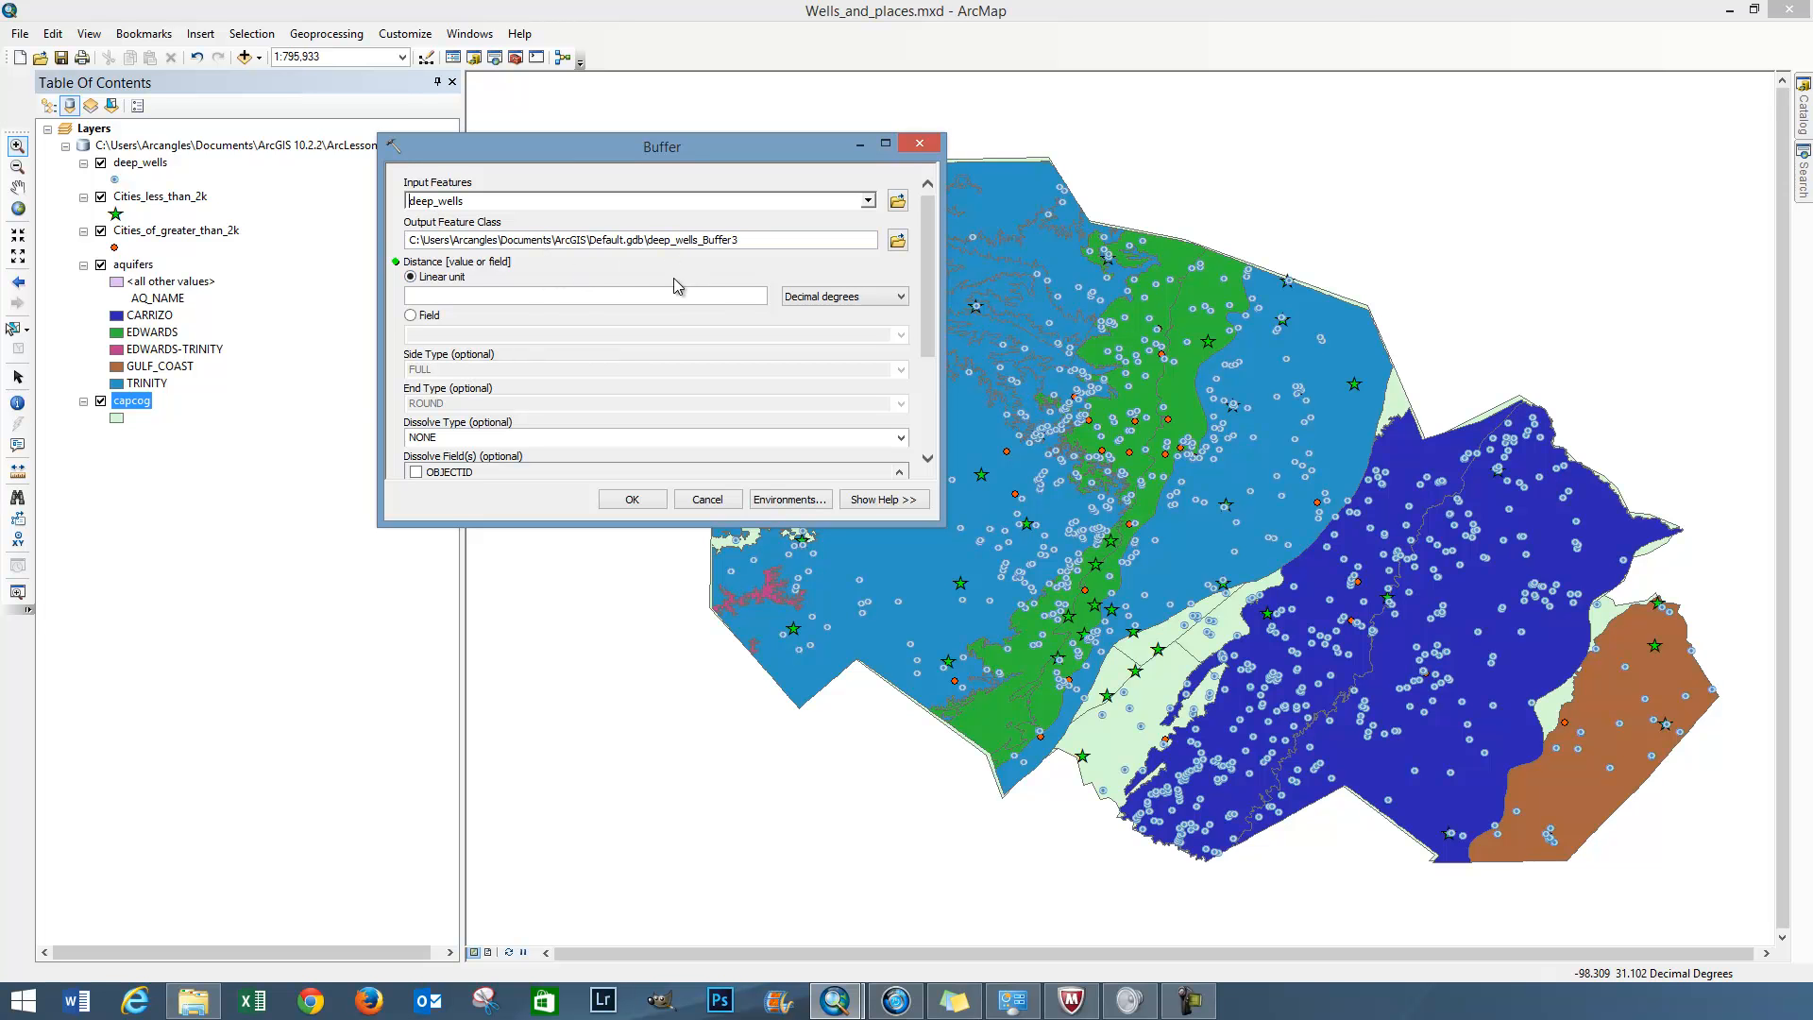
{"action": "left_click", "coordinate": [586, 301]}
{"action": "left_click", "coordinate": [825, 299]}
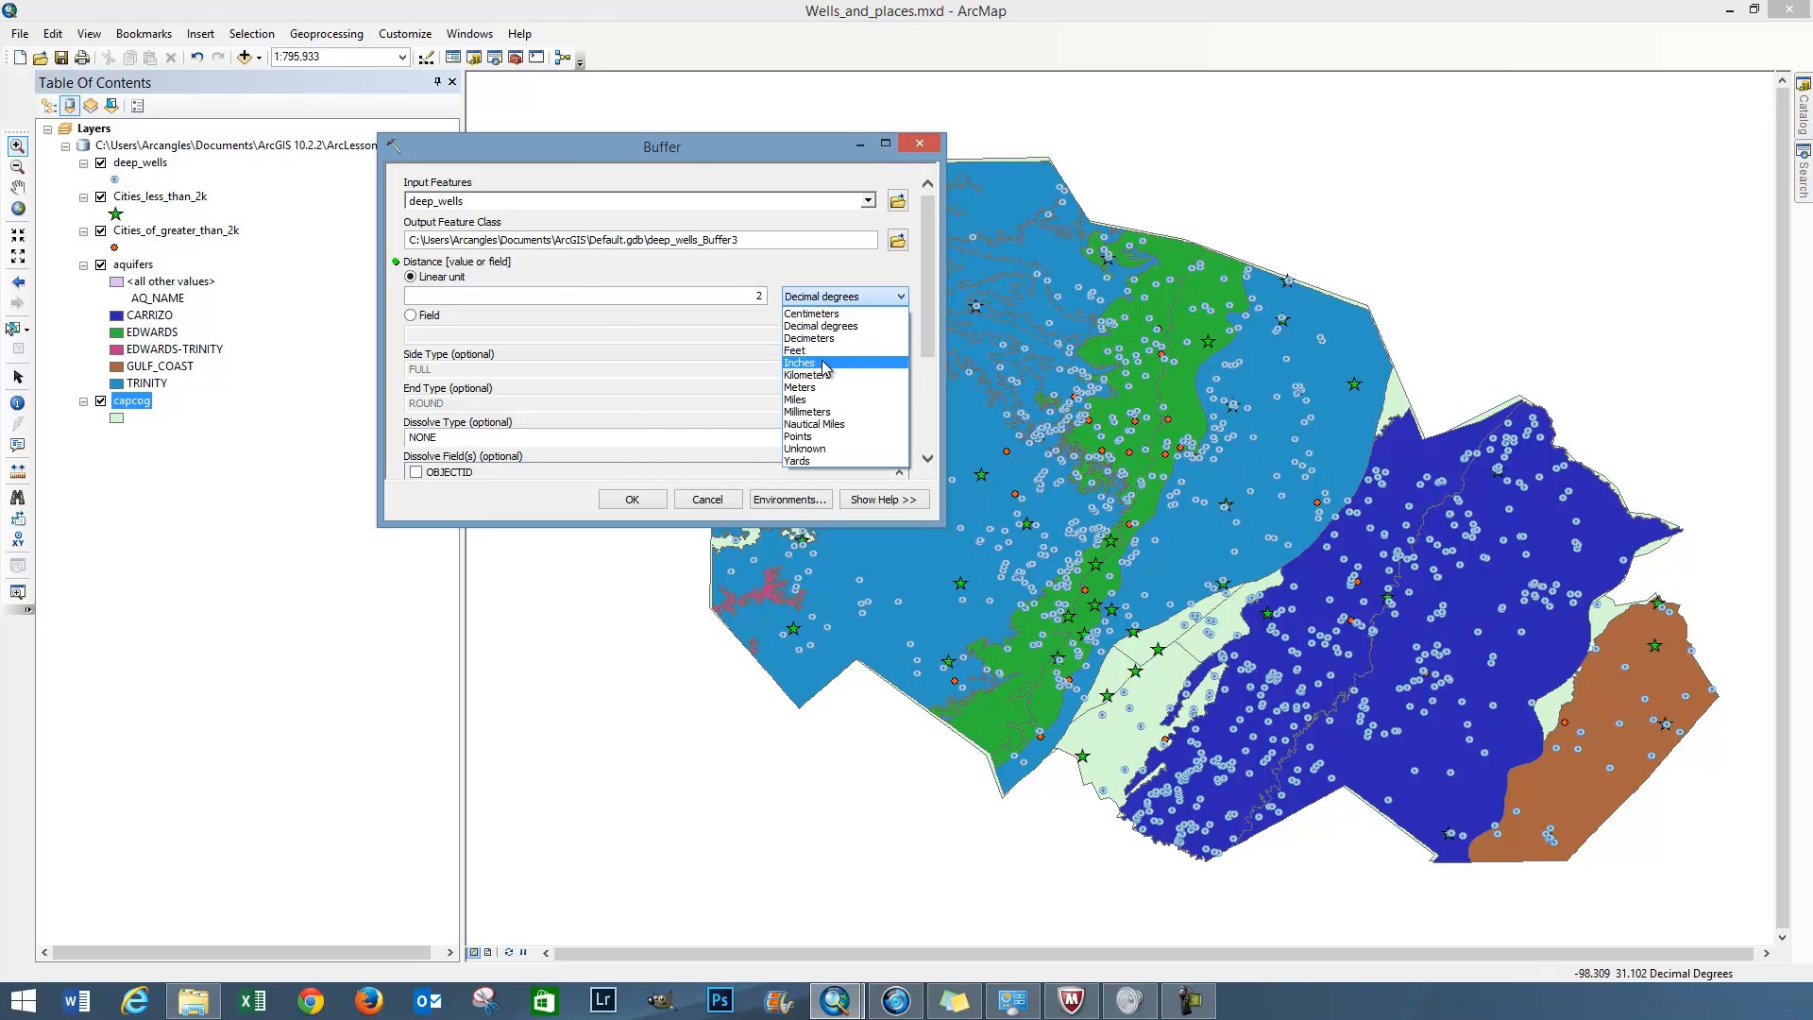
{"action": "left_click", "coordinate": [821, 401]}
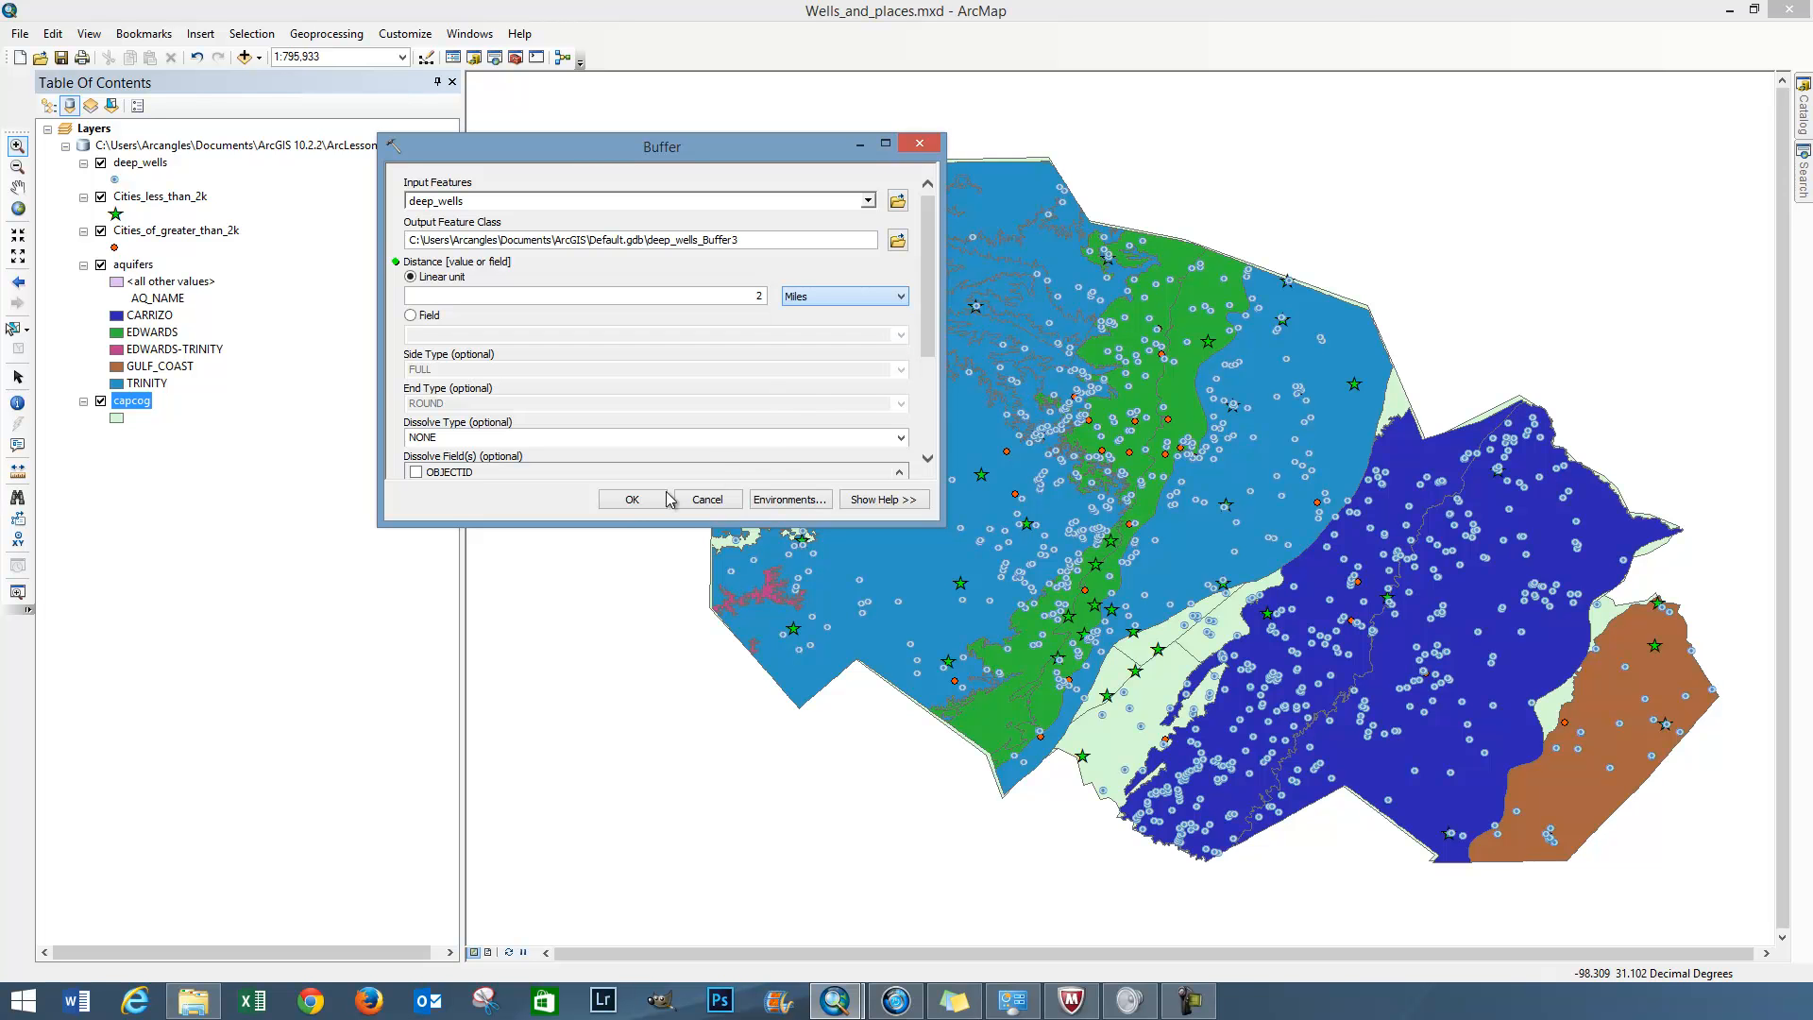
{"action": "left_click", "coordinate": [632, 504]}
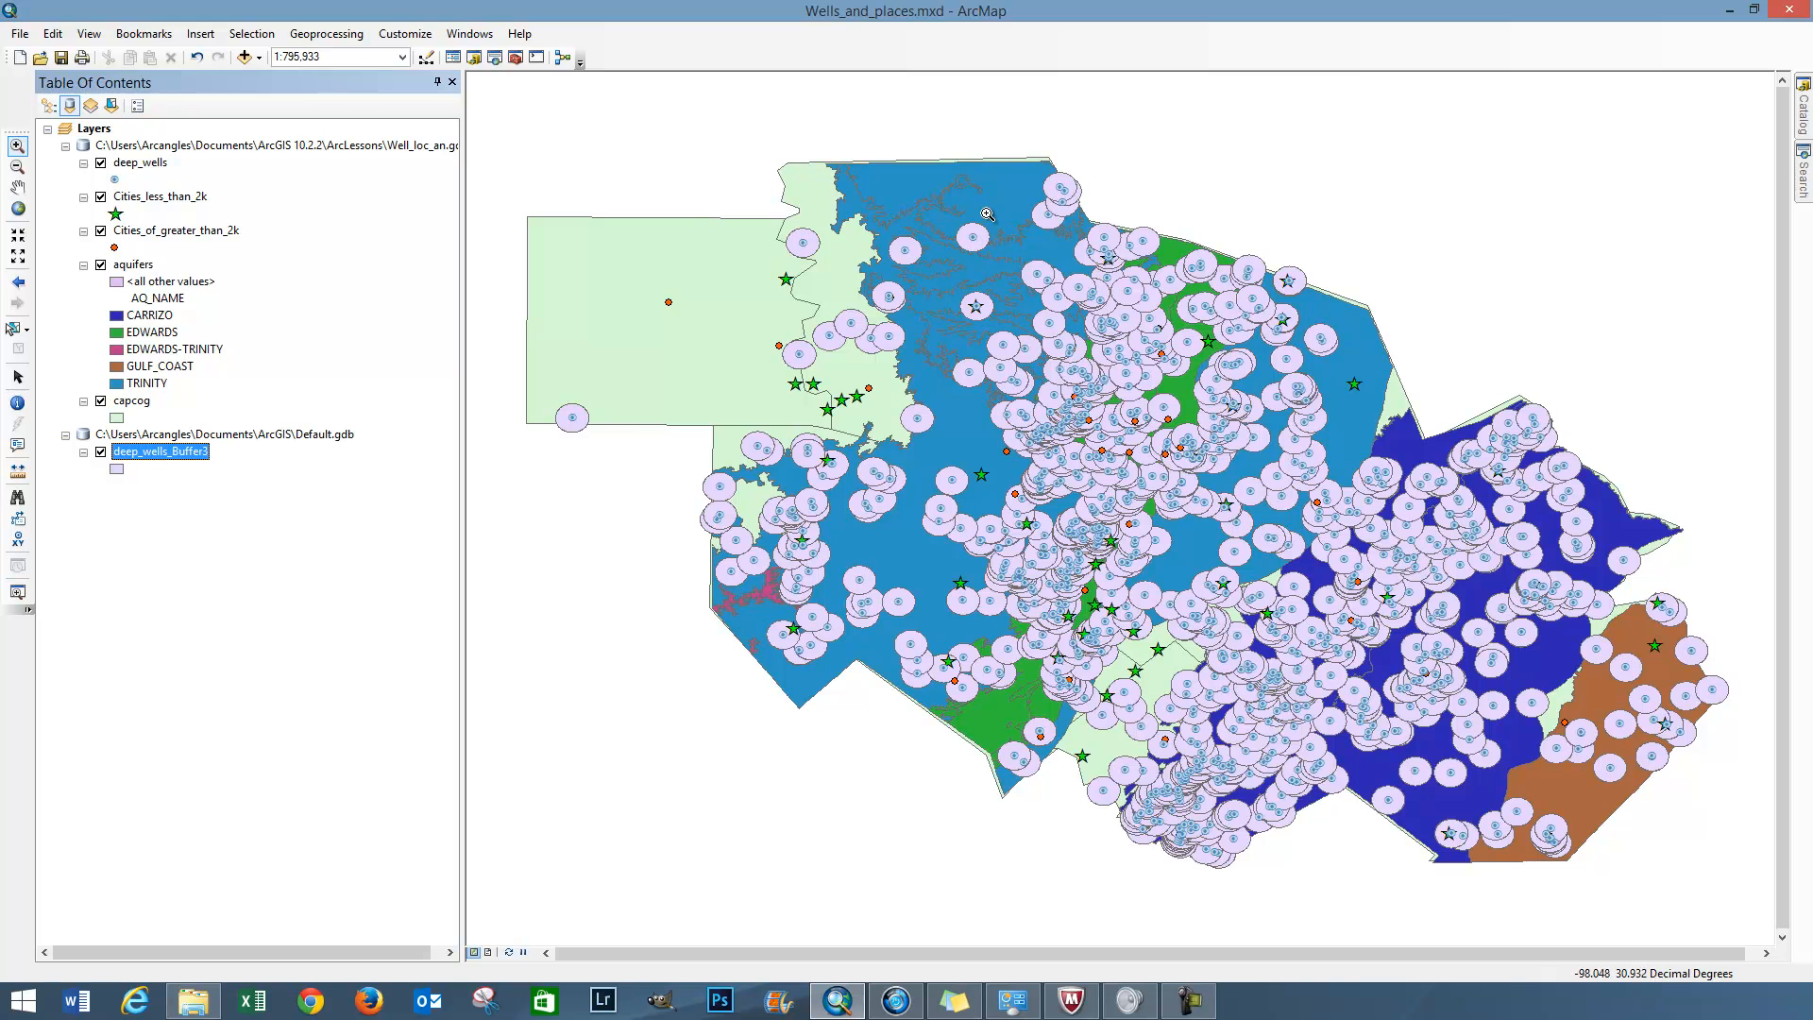
Measure the distance from an isolated well in the northern Trinity area to the edge of its buffer
{"action": "left_click_drag", "start_coordinate": [985, 237], "coordinate": [1003, 264]}
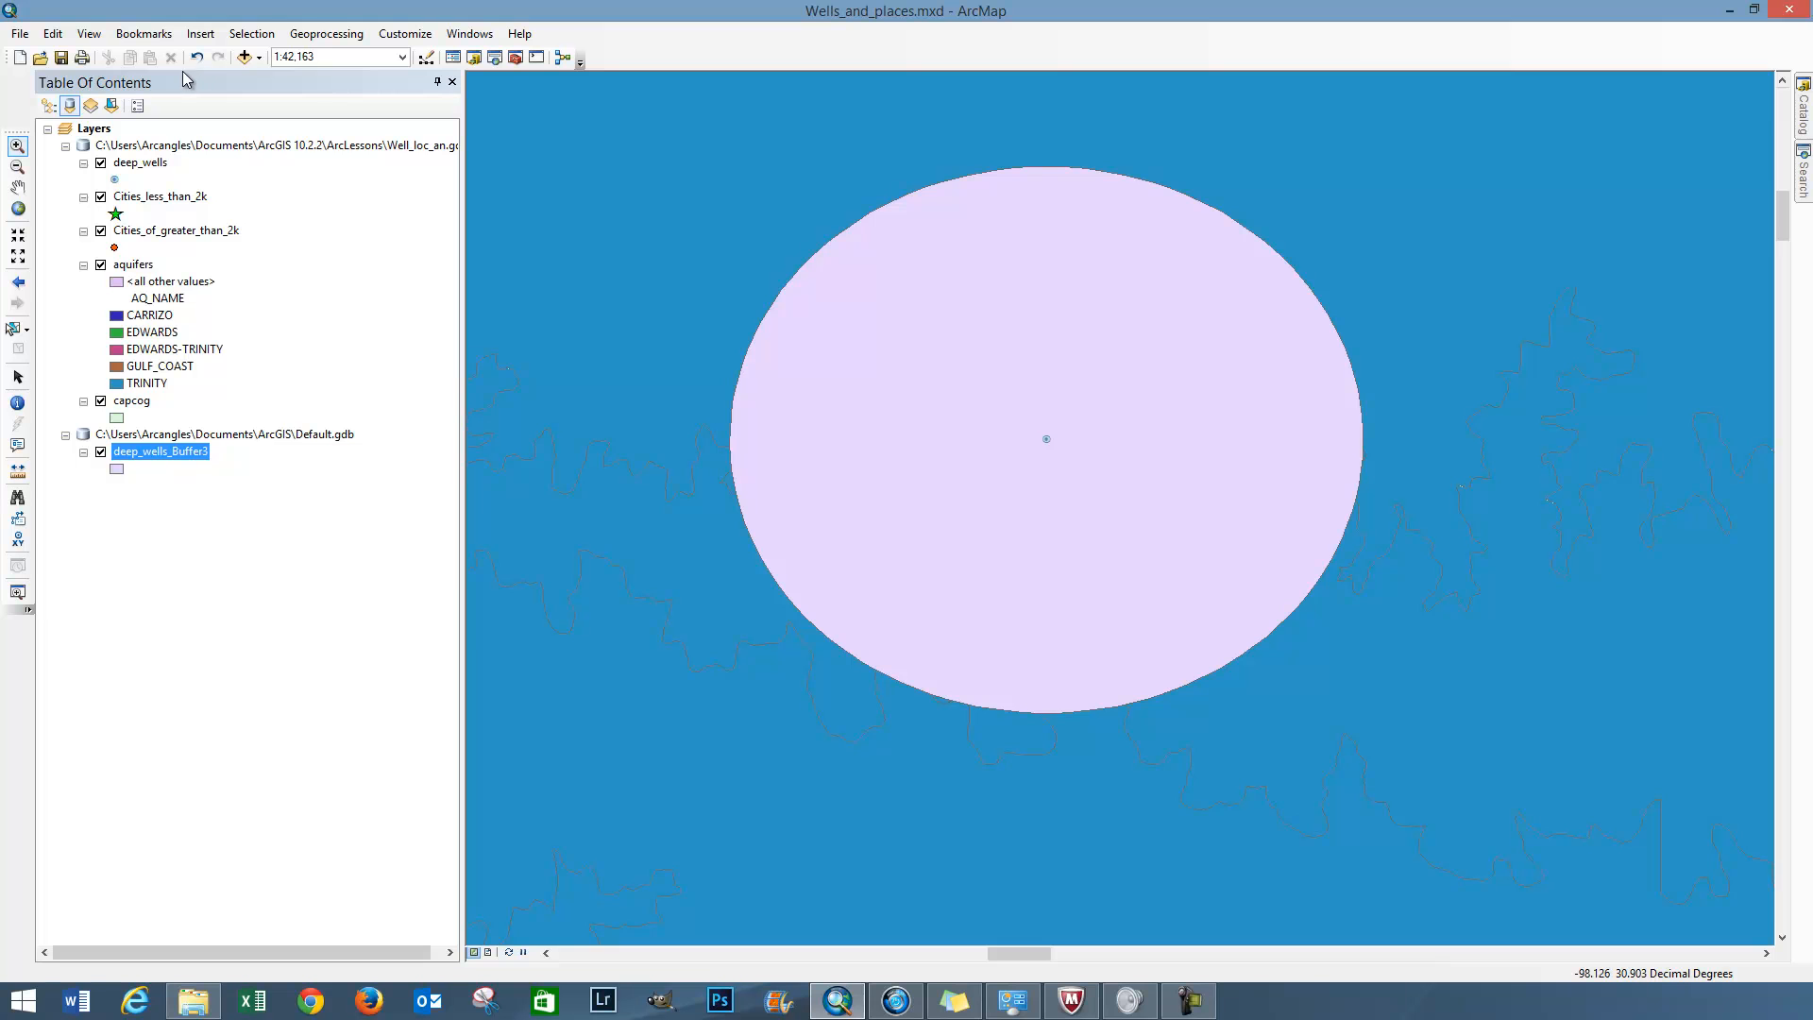
{"action": "left_click", "coordinate": [17, 470]}
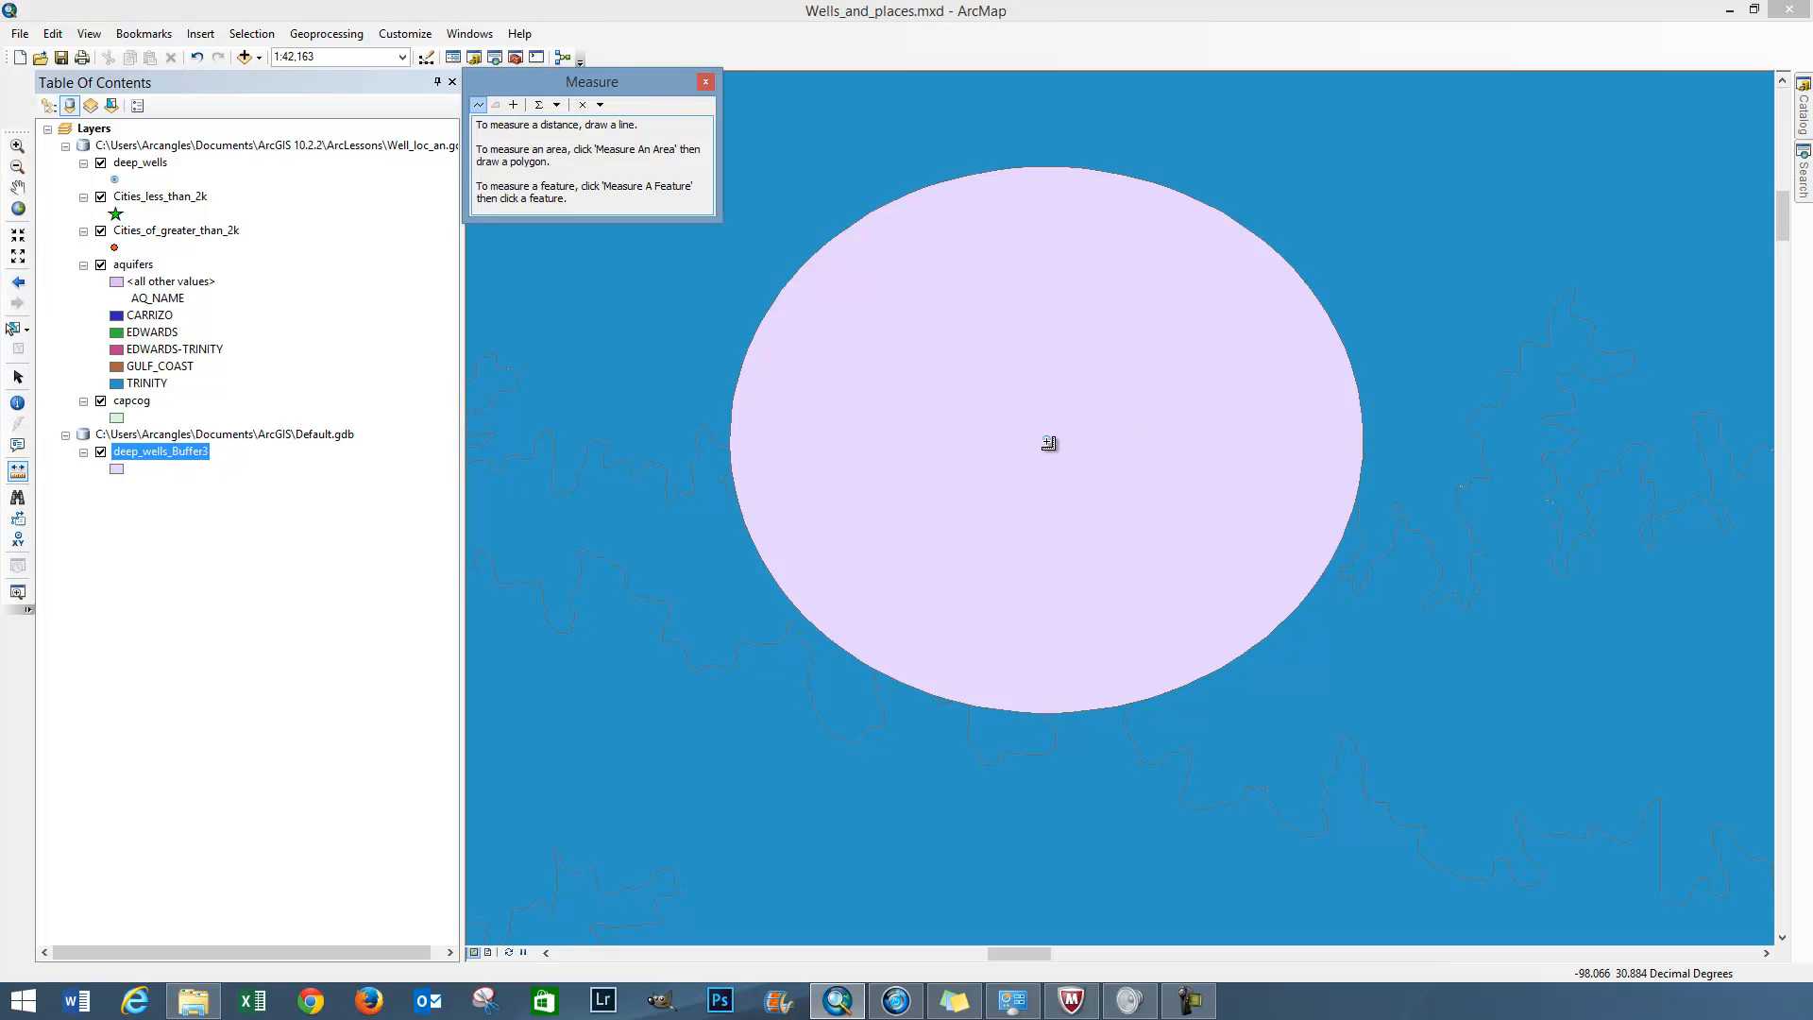
{"action": "left_click", "coordinate": [1047, 440]}
{"action": "left_click", "coordinate": [1047, 440]}
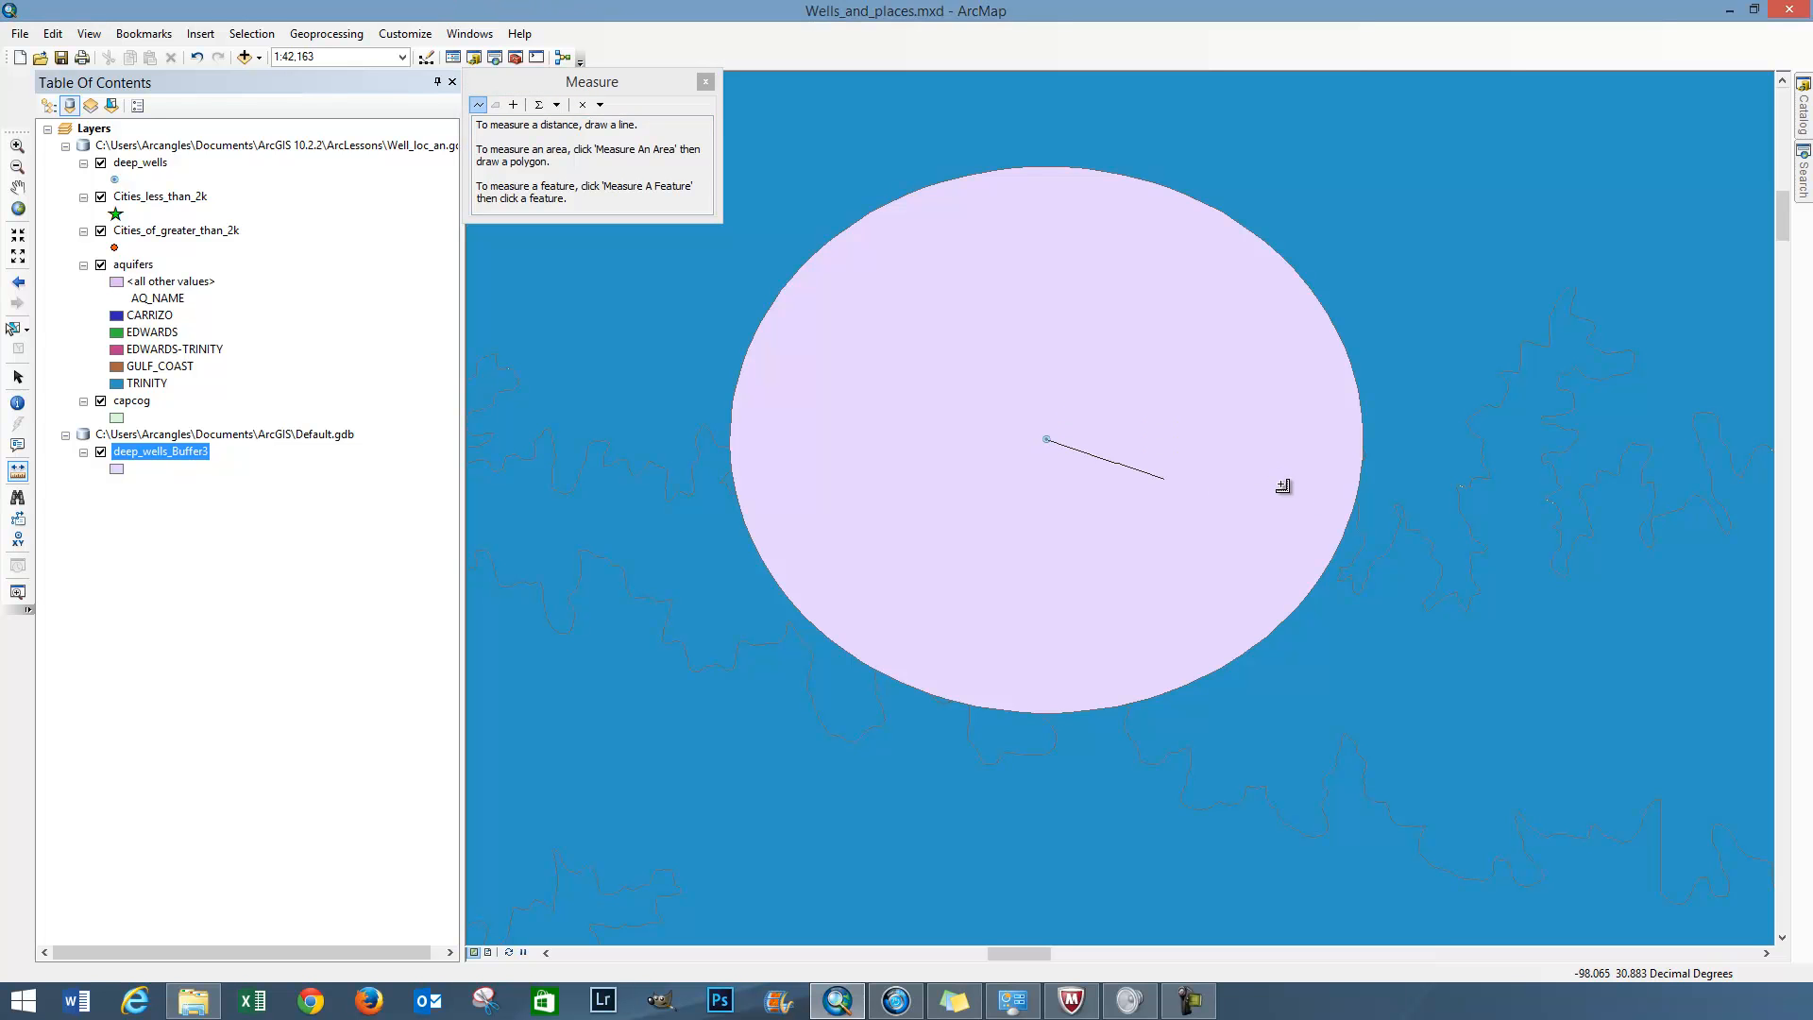
{"action": "left_click", "coordinate": [1357, 509]}
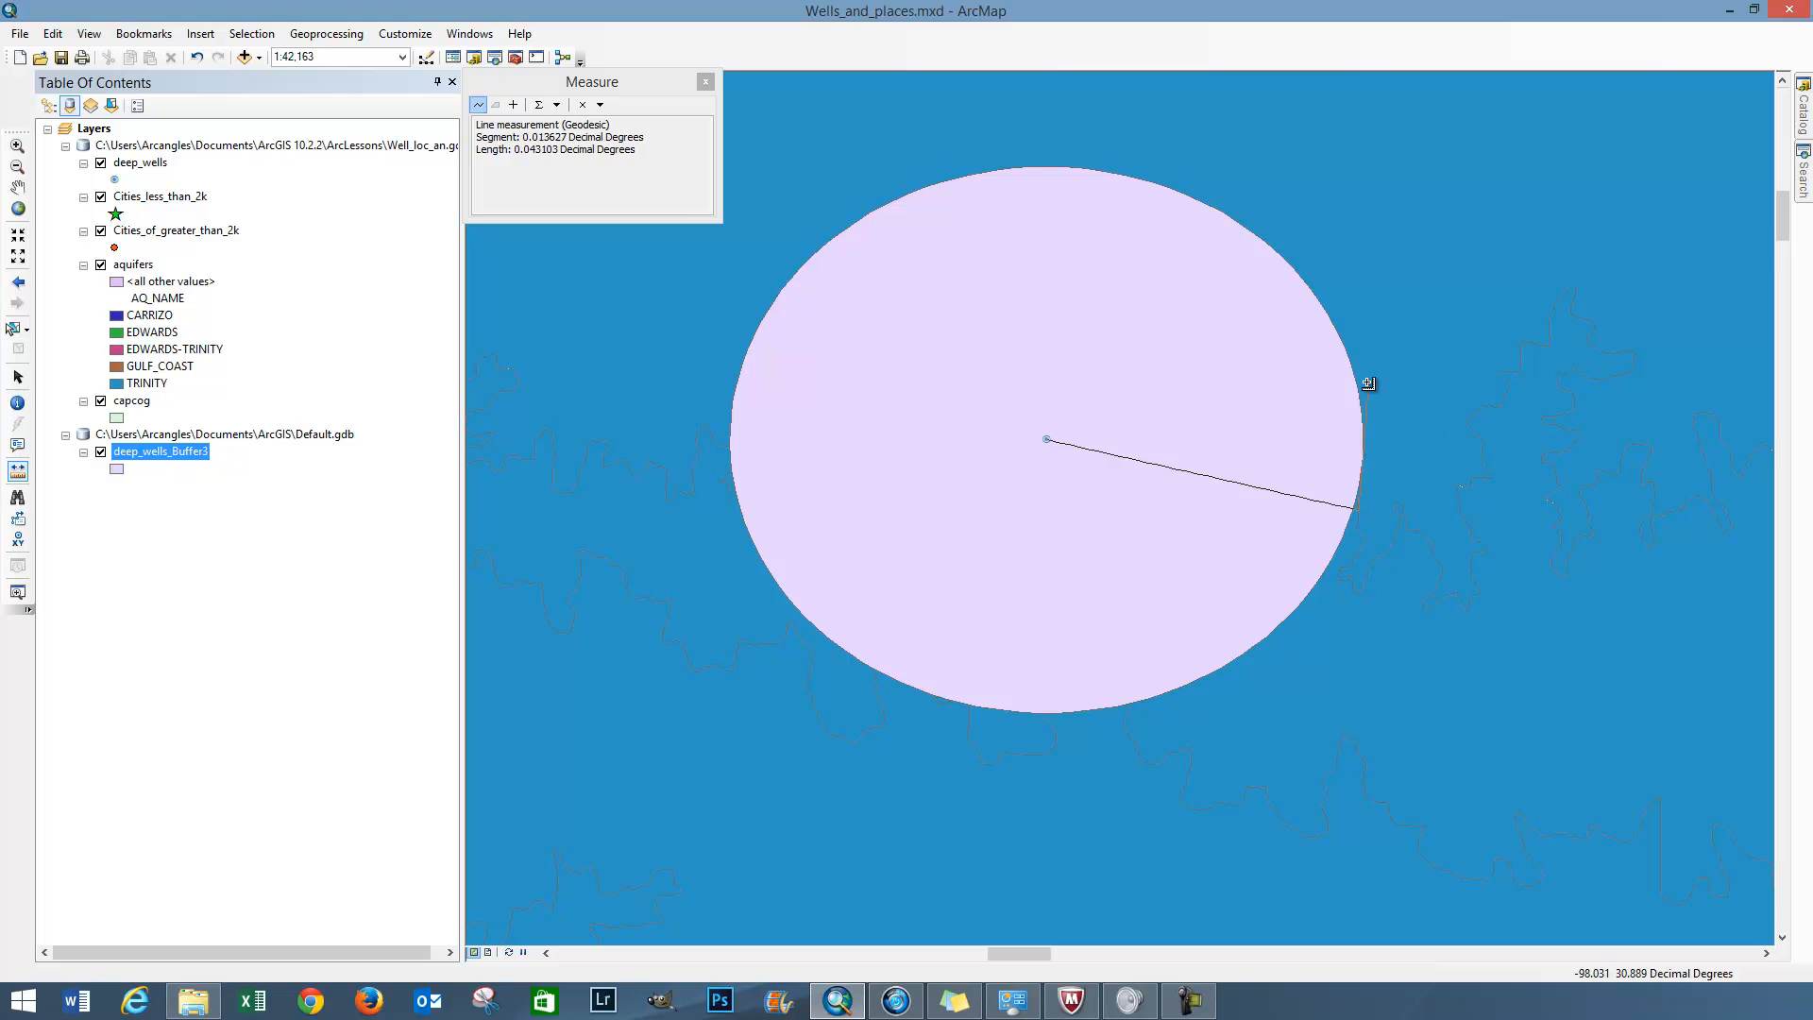
Change the measuring distance unit to Miles and check the length from the well to its buffer edge again
{"action": "left_click", "coordinate": [558, 106]}
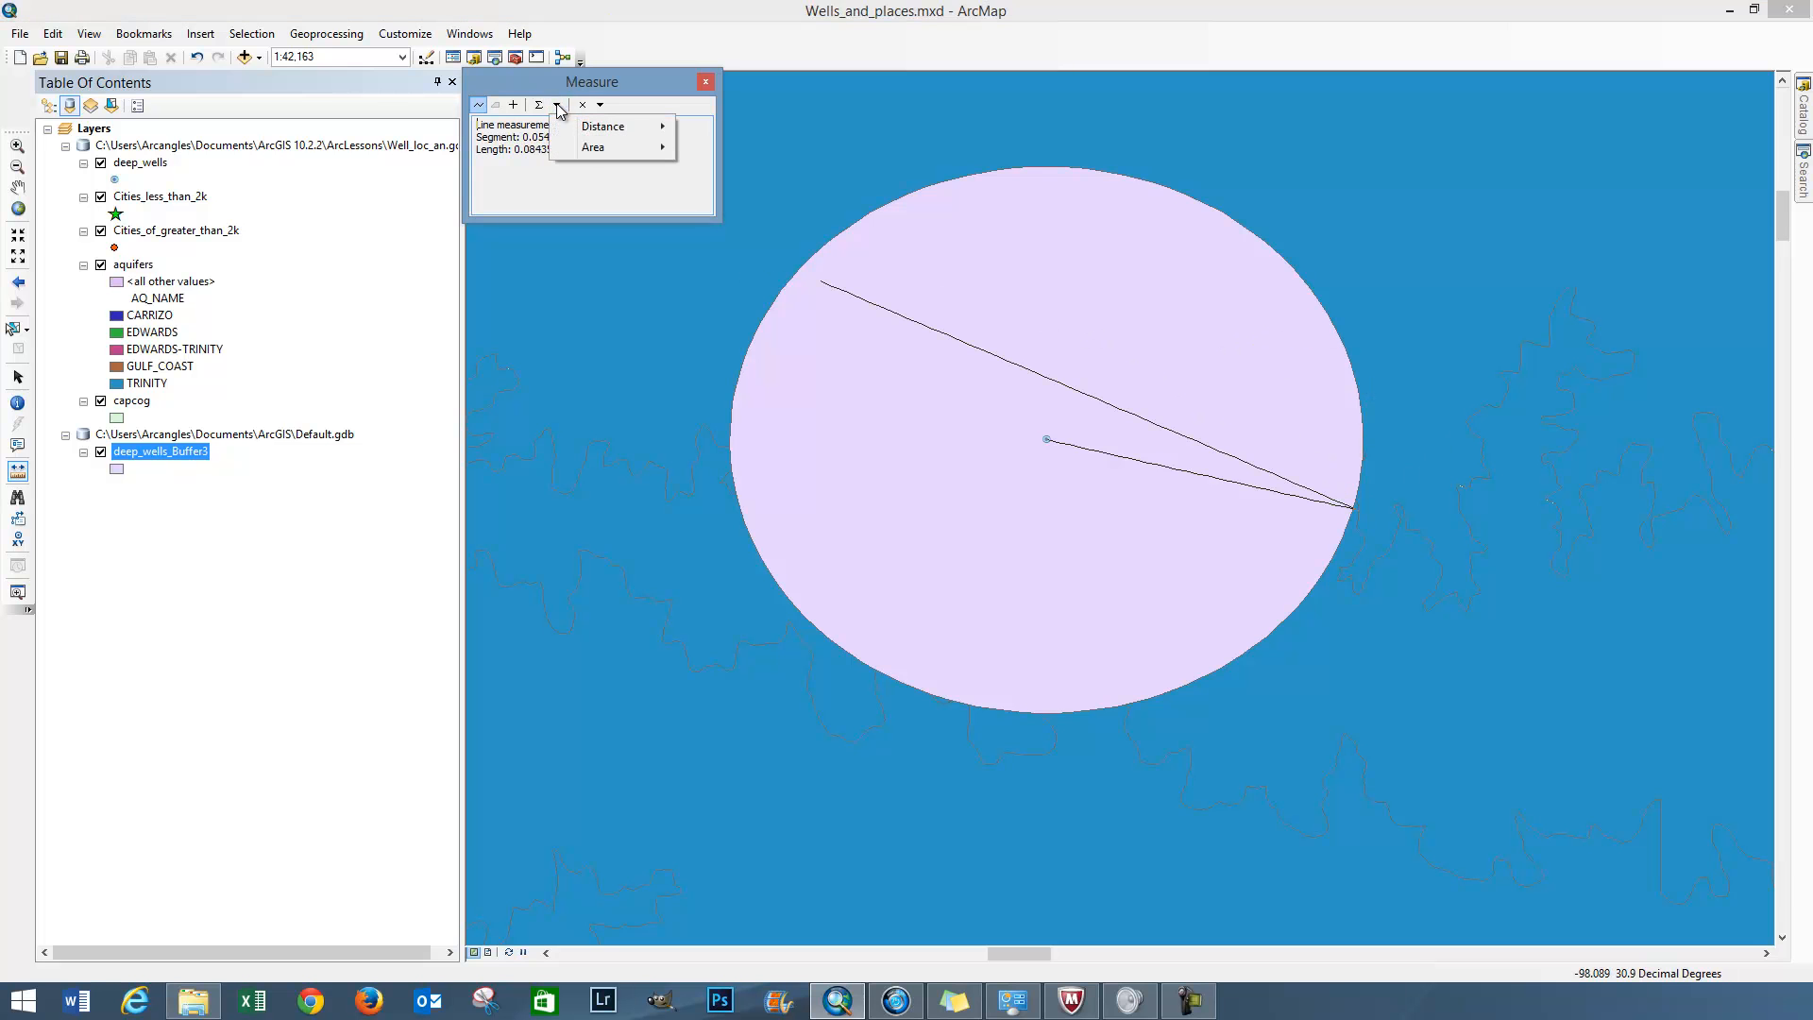
{"action": "mouse_move", "coordinate": [588, 126]}
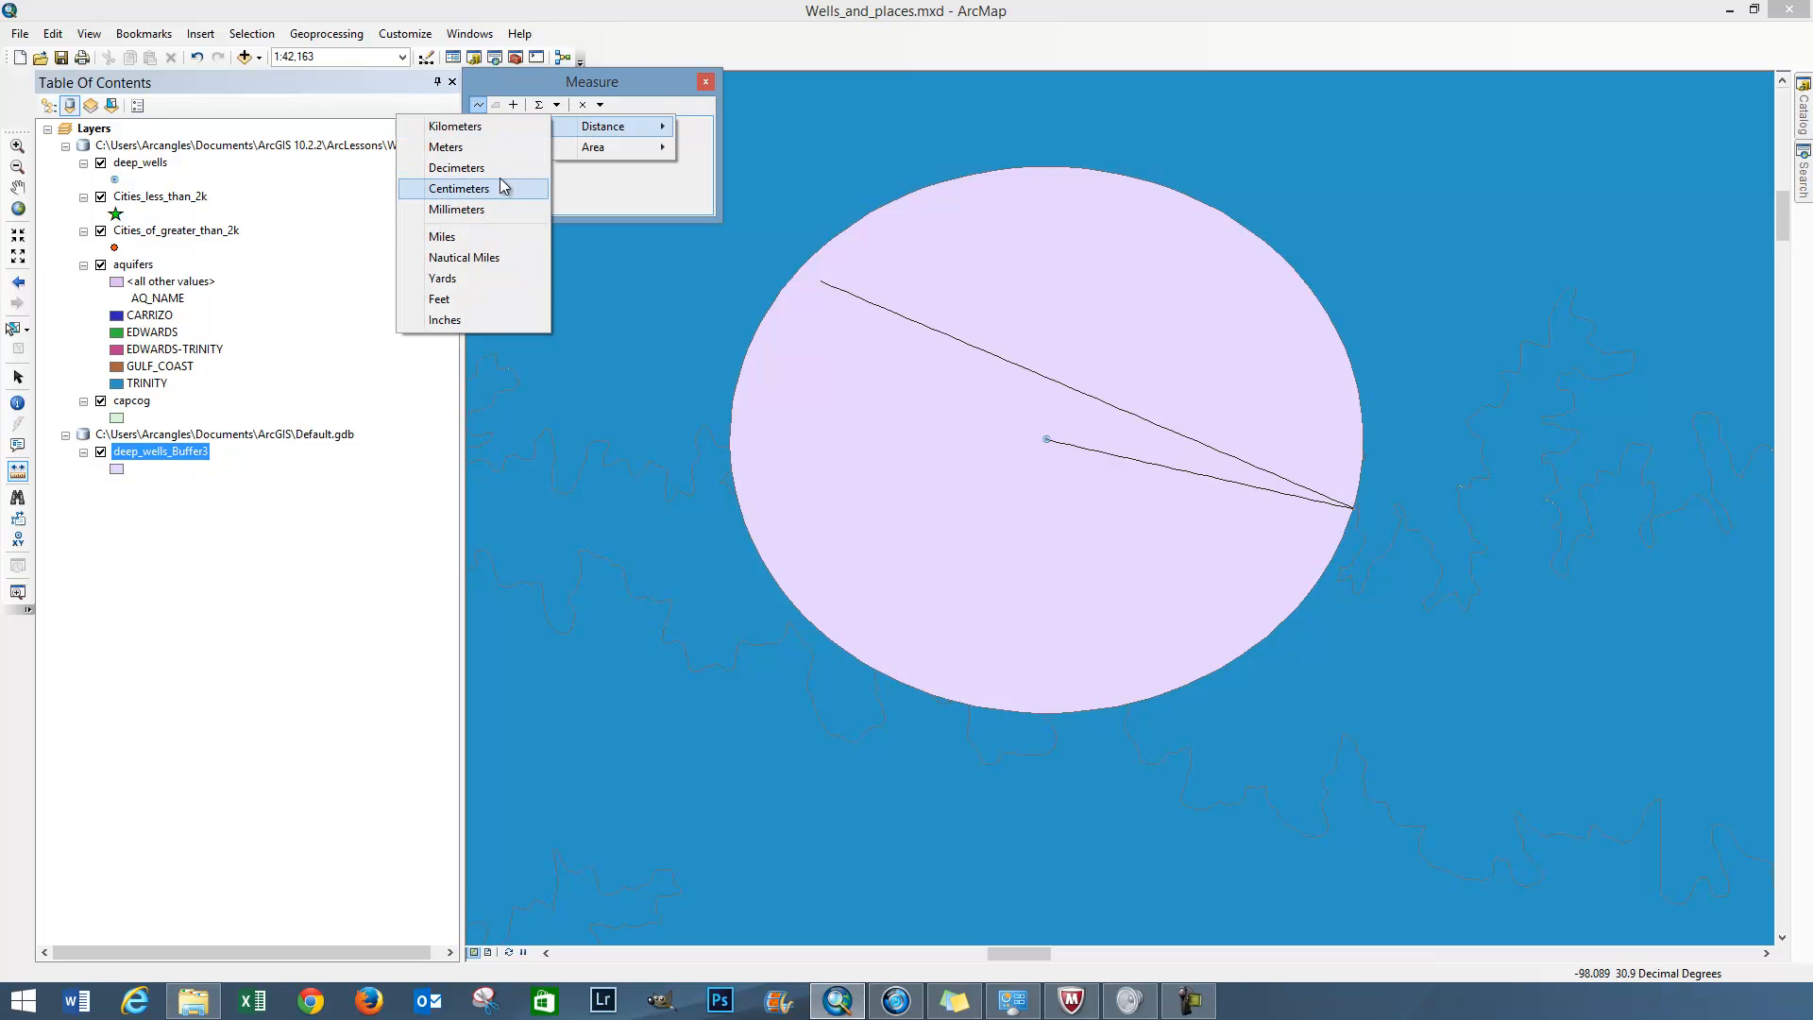
{"action": "left_click", "coordinate": [488, 237]}
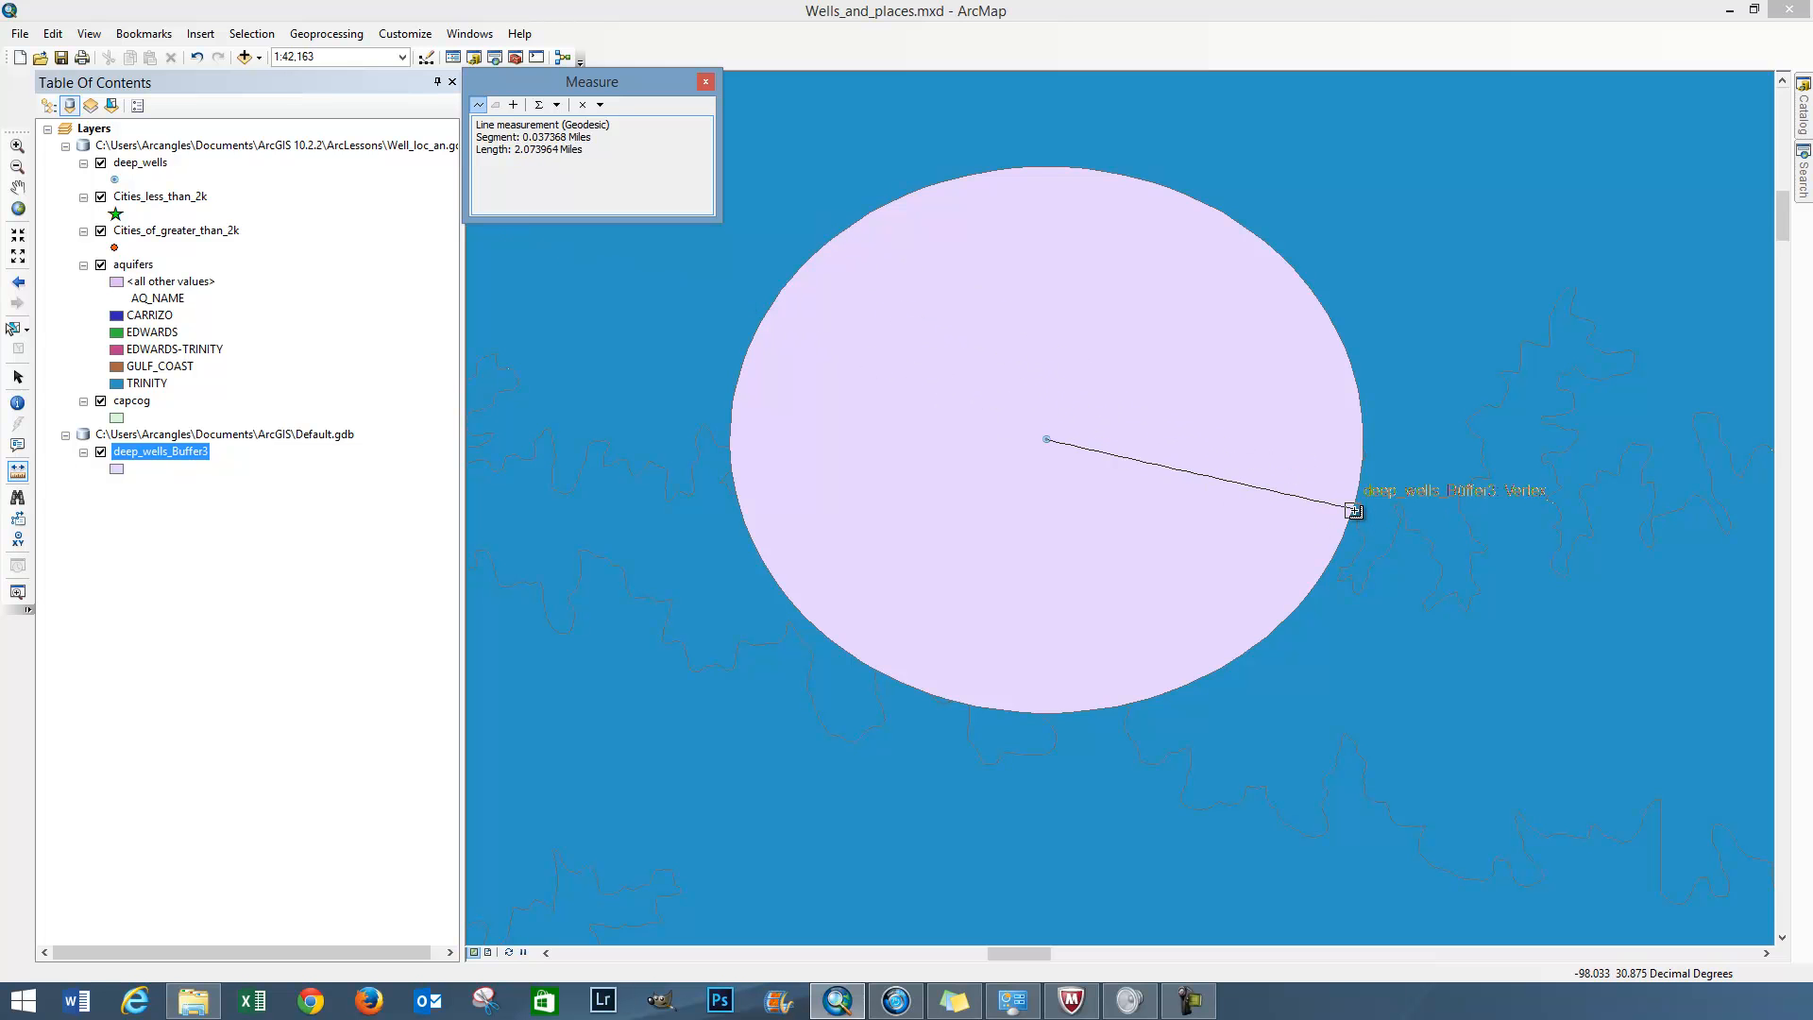
{"action": "left_click", "coordinate": [1354, 510]}
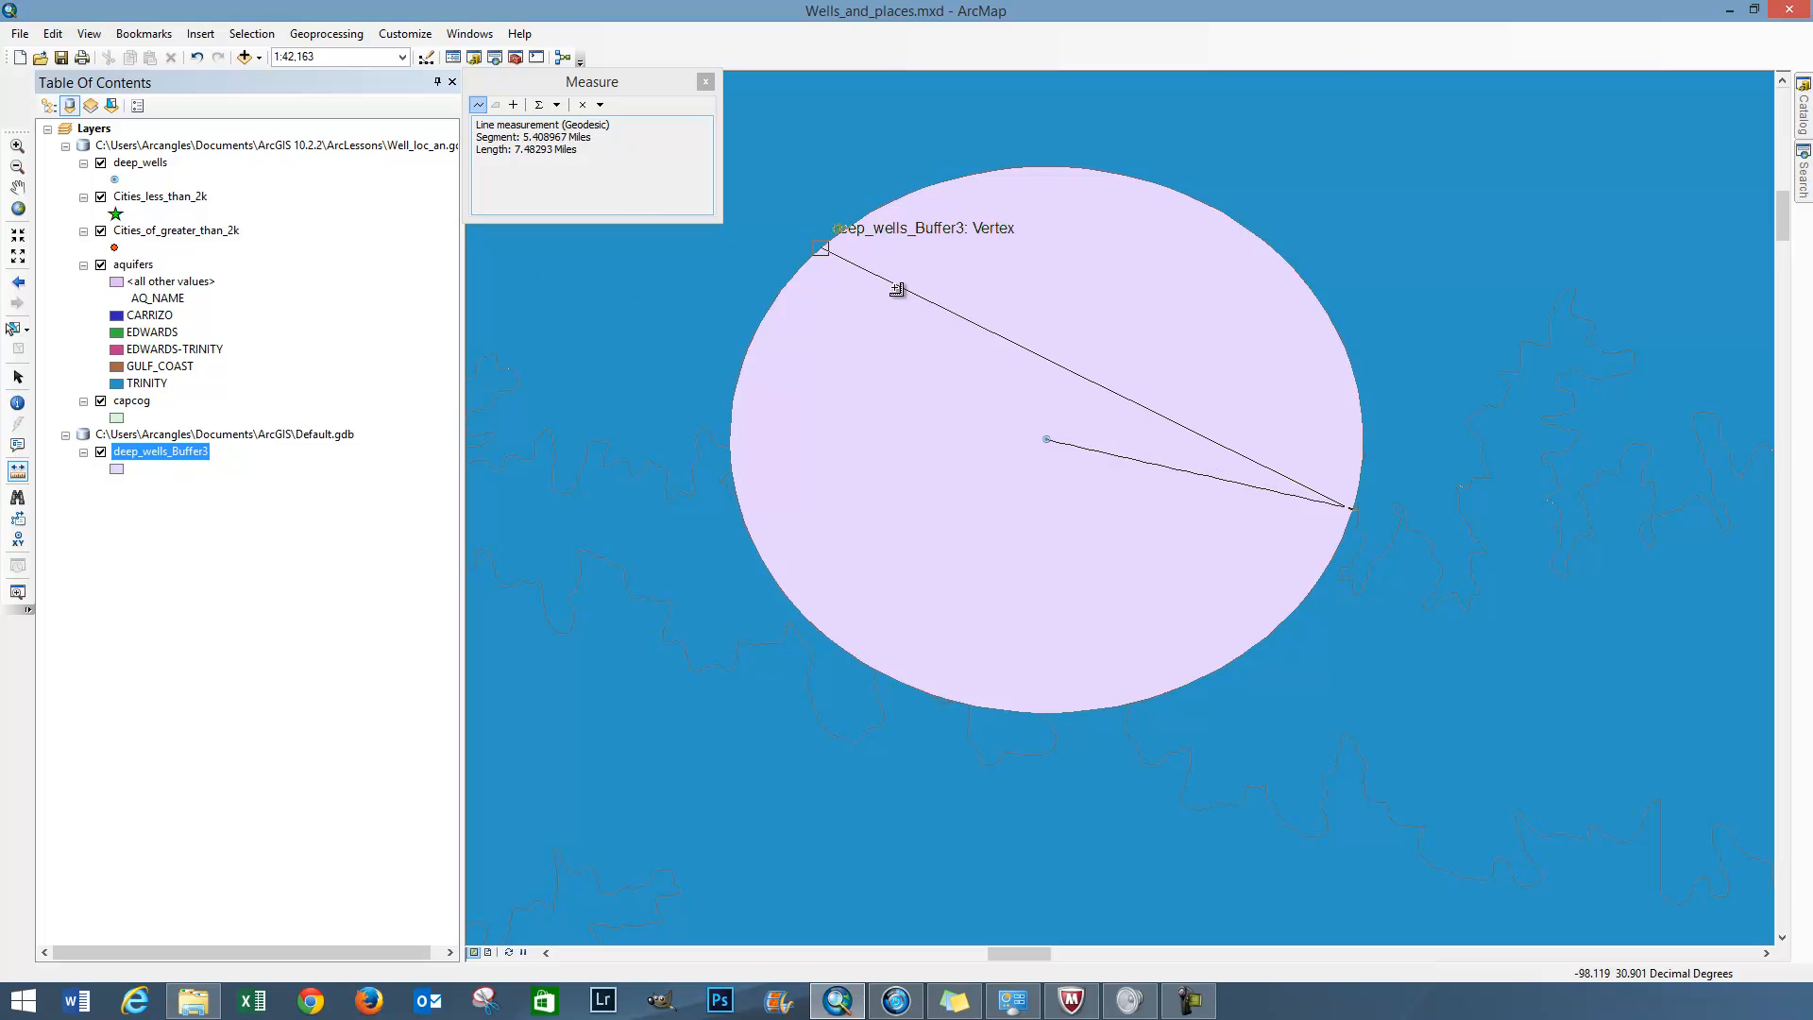
Finish measuring the line from the isolated well to its buffer edge and close the measurement
{"action": "double_click", "coordinate": [1352, 510]}
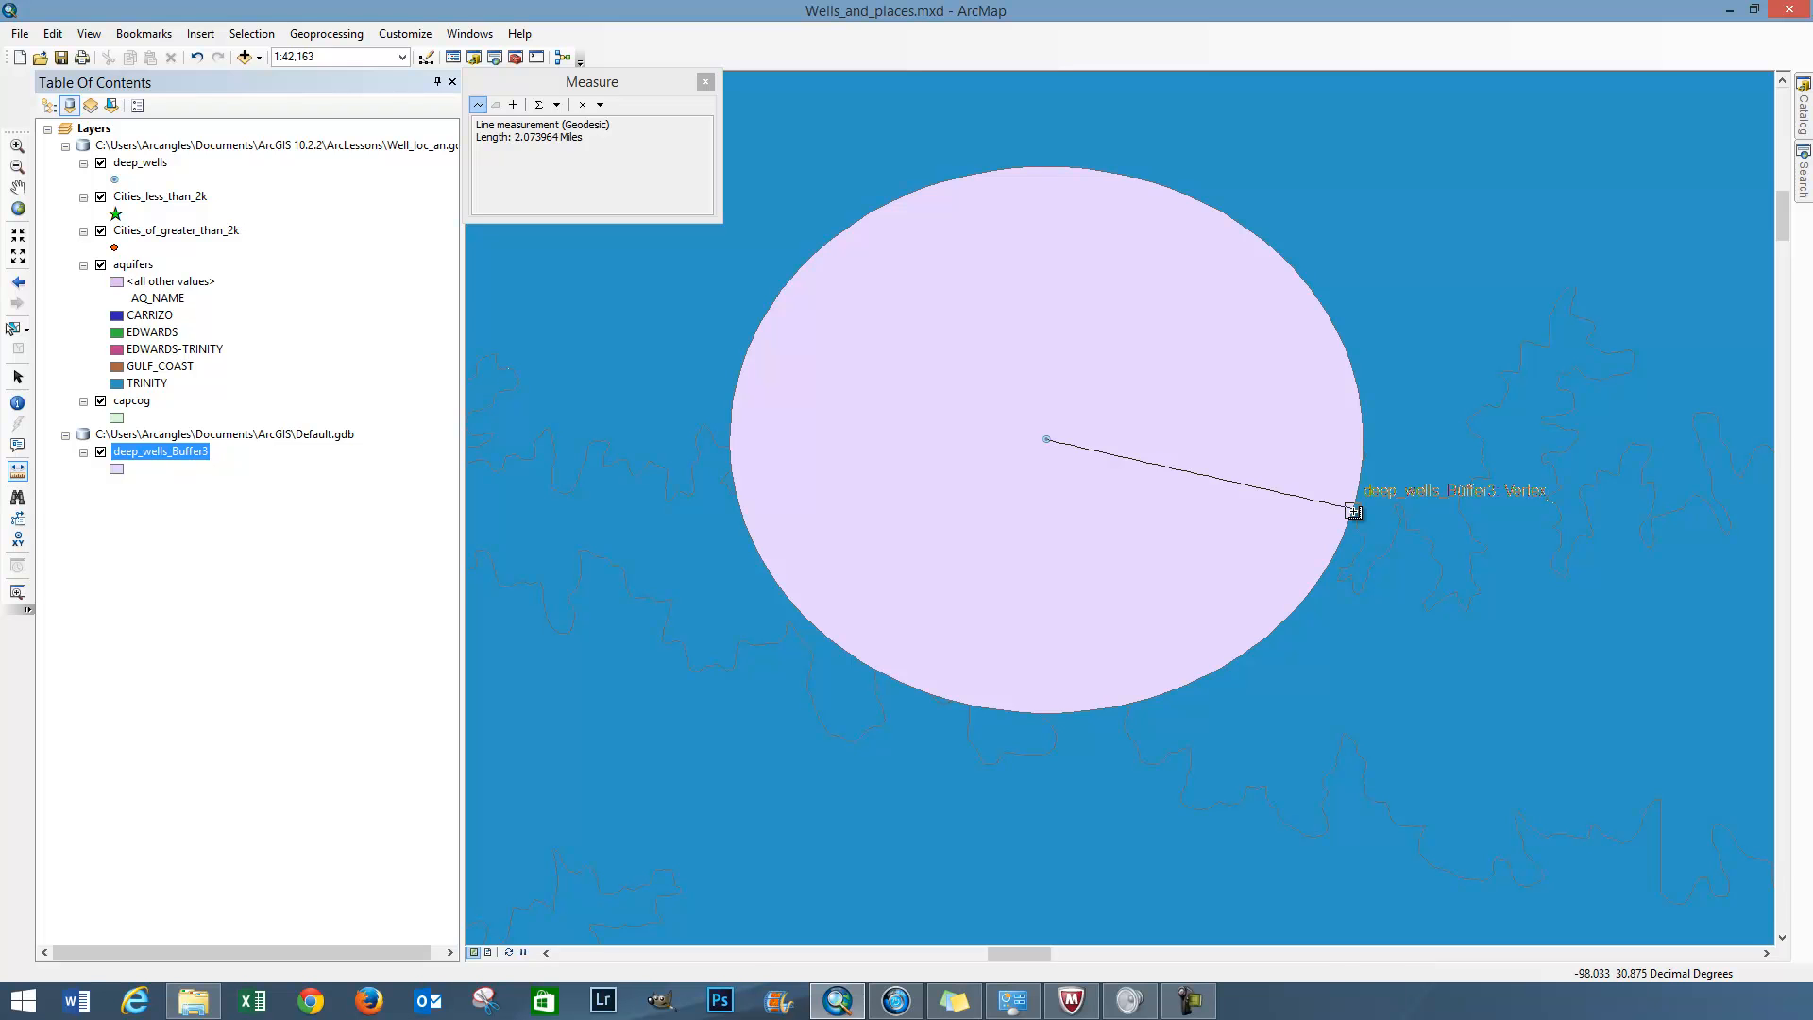
{"action": "left_click", "coordinate": [1353, 510]}
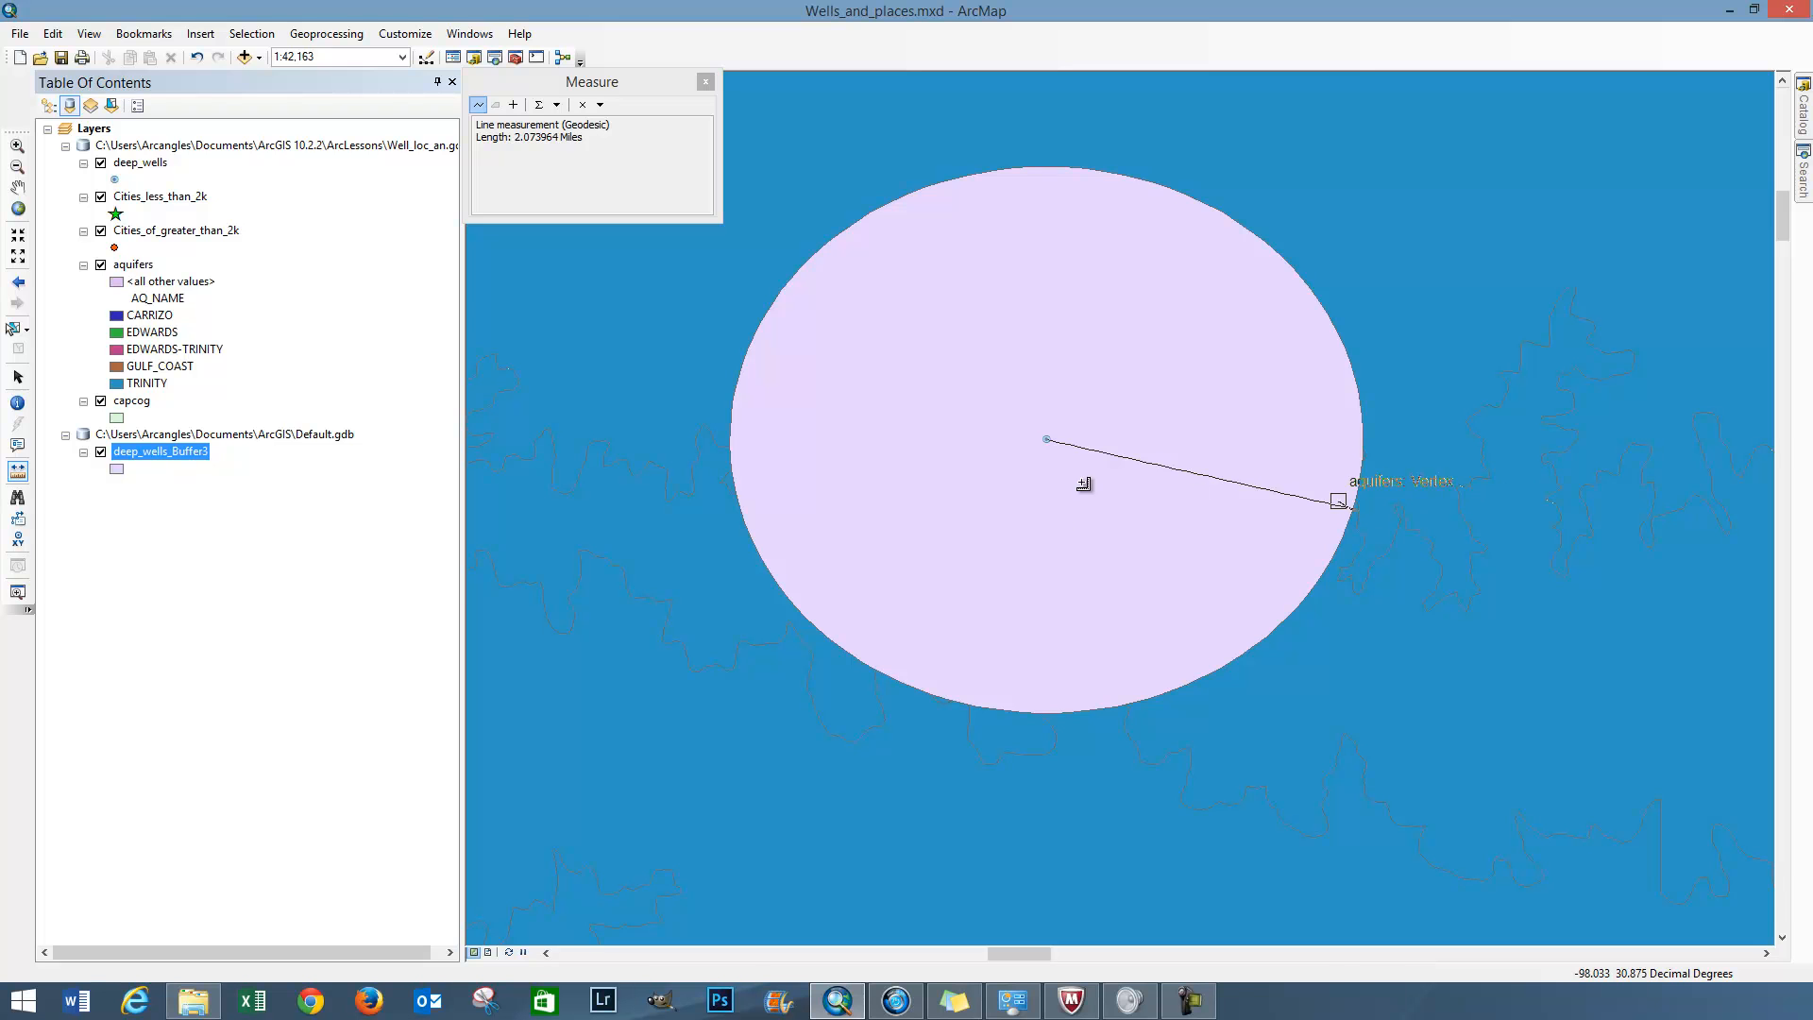
{"action": "left_click", "coordinate": [705, 83]}
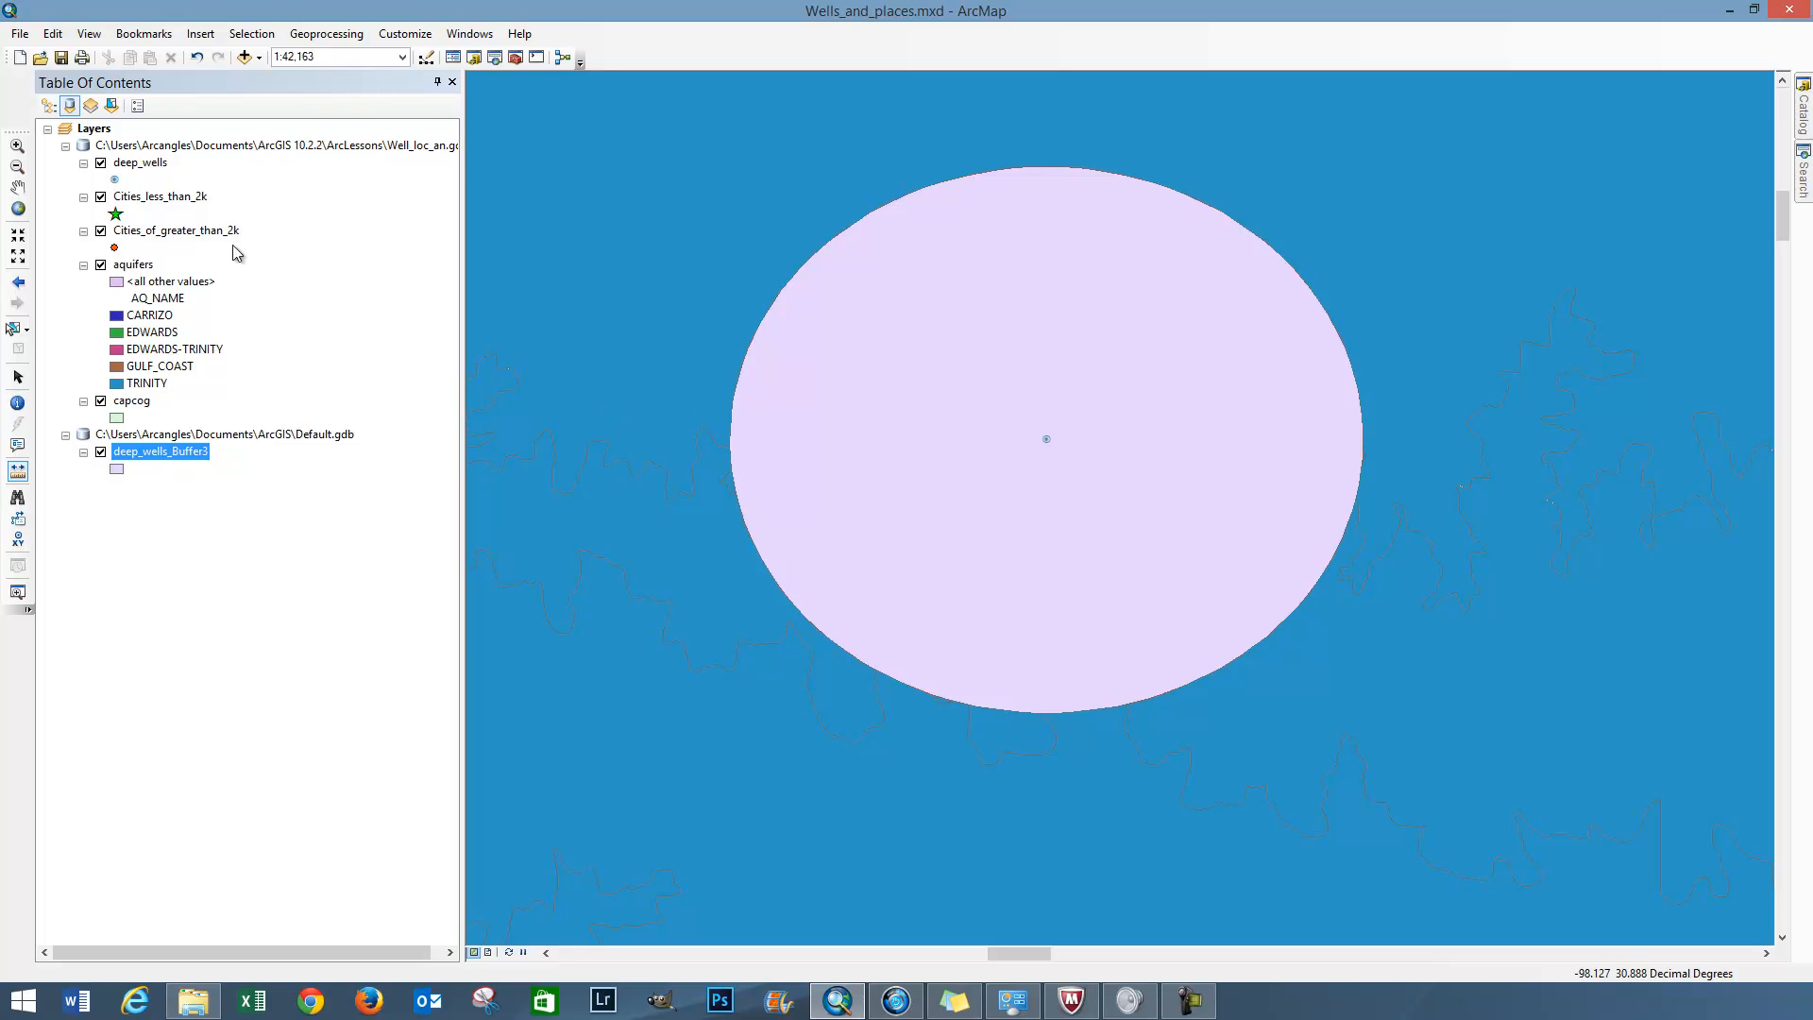
{"action": "right_click", "coordinate": [95, 132]}
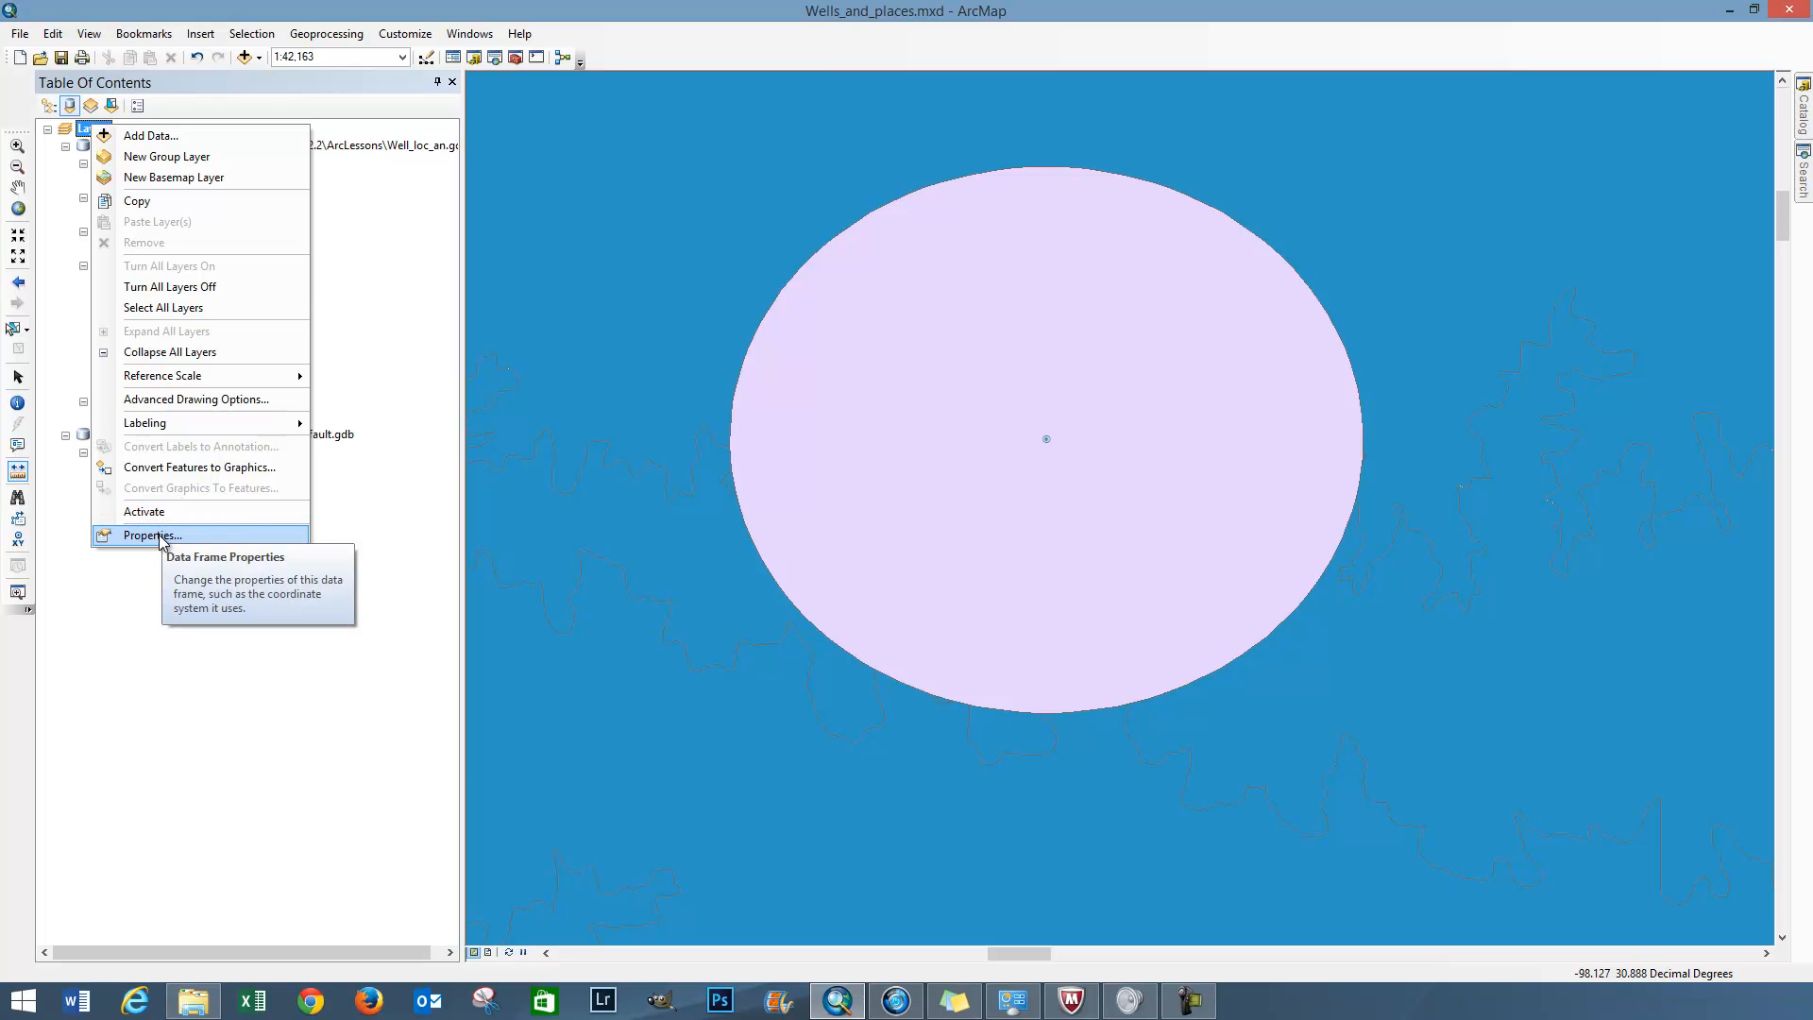
{"action": "left_click", "coordinate": [66, 133]}
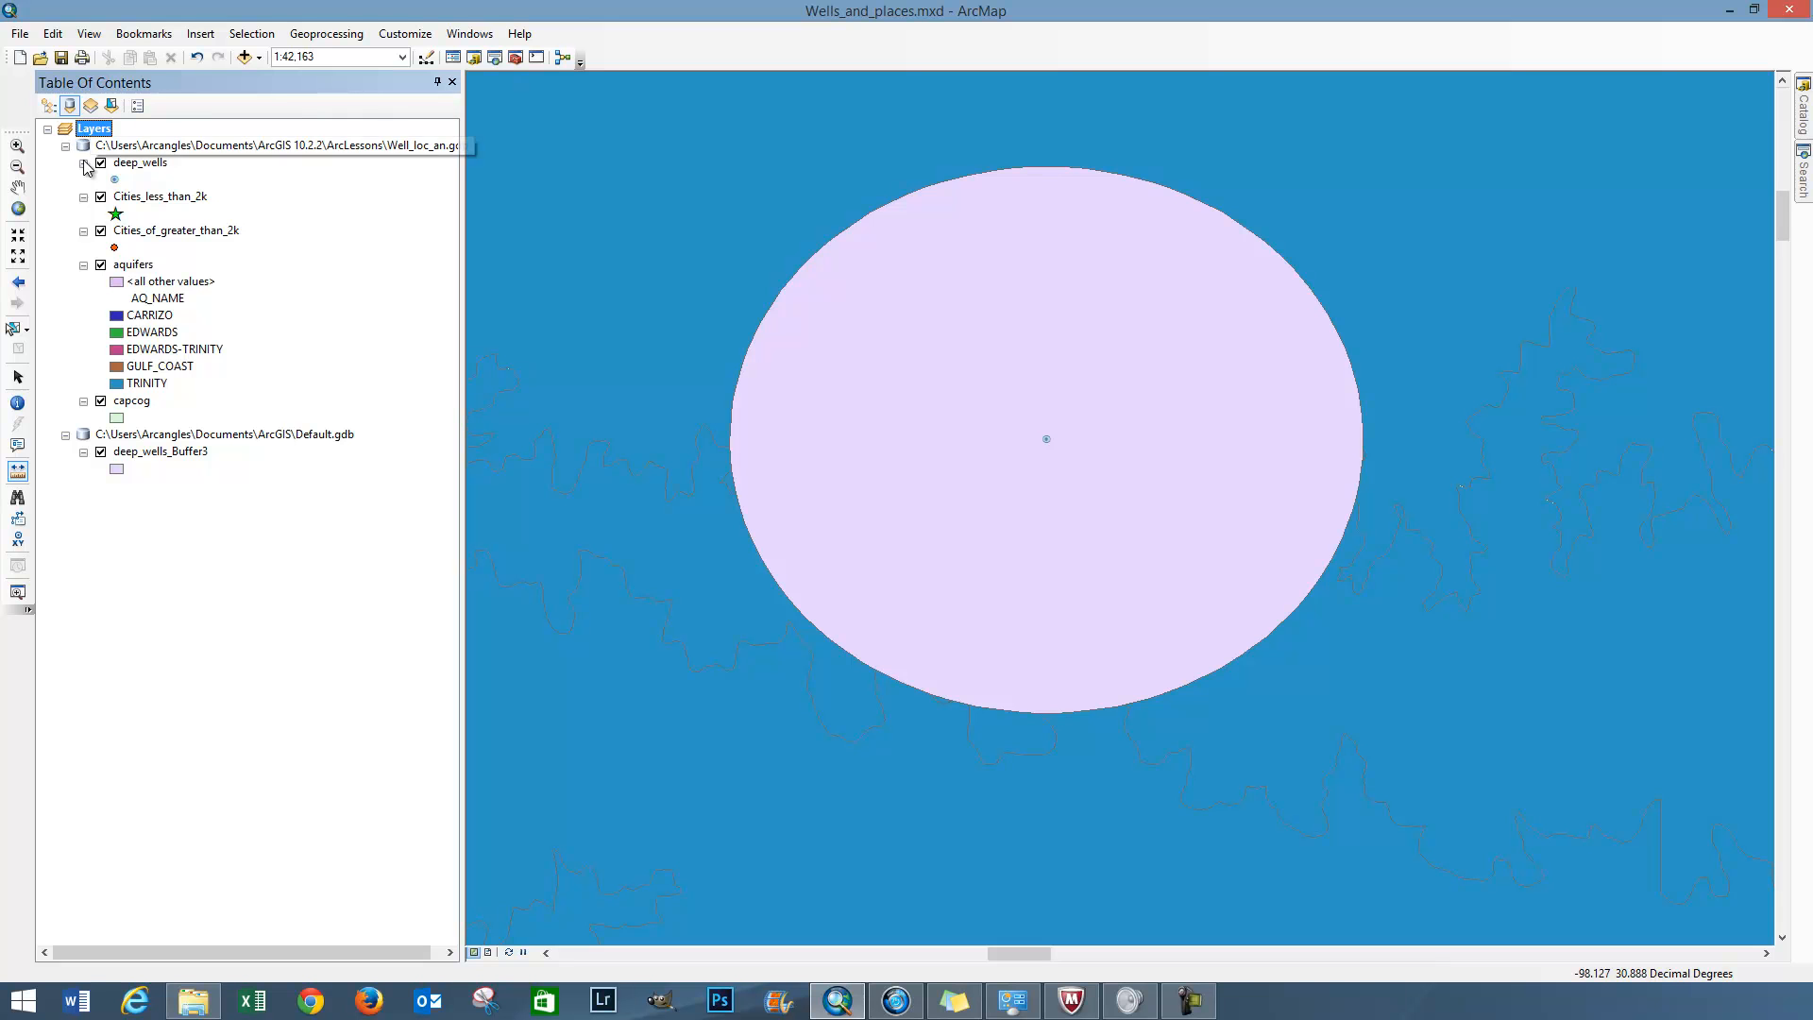
{"action": "left_click", "coordinate": [132, 348]}
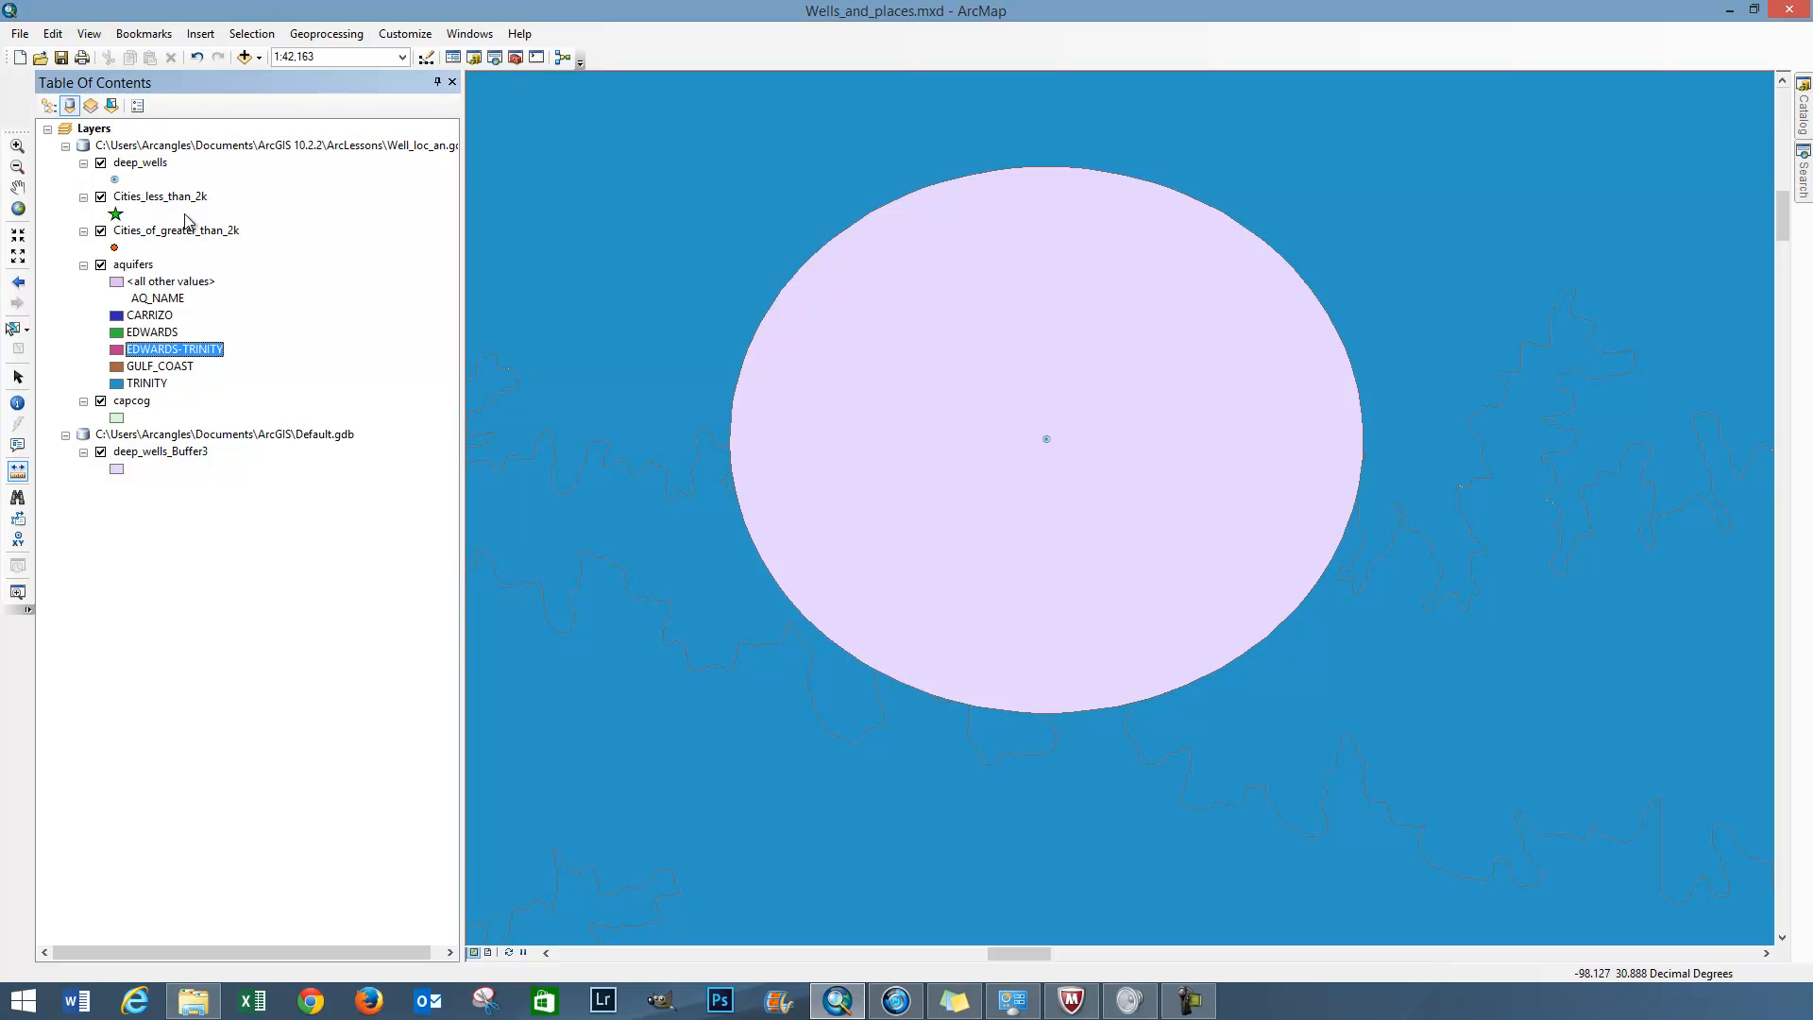
{"action": "left_click", "coordinate": [82, 131]}
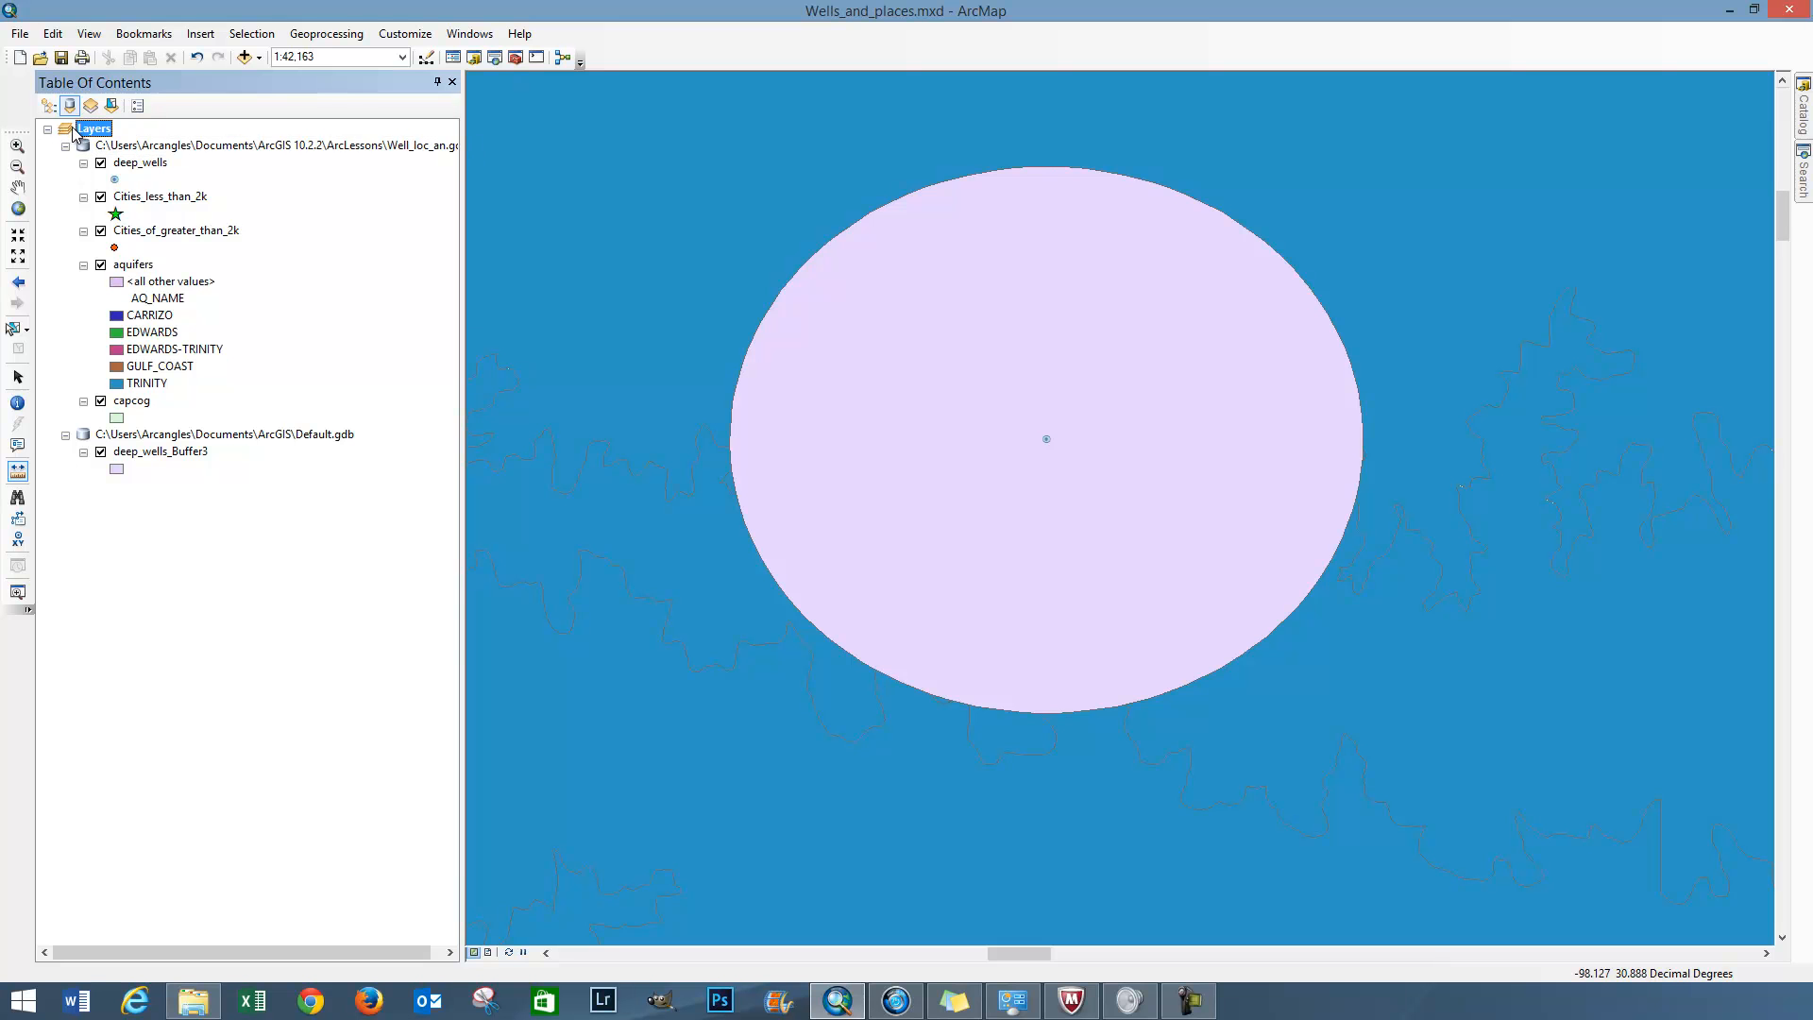
Set the data frame's coordinate system to the projected UTM system NAD 1983 UTM Zone 14N
{"action": "right_click", "coordinate": [84, 134]}
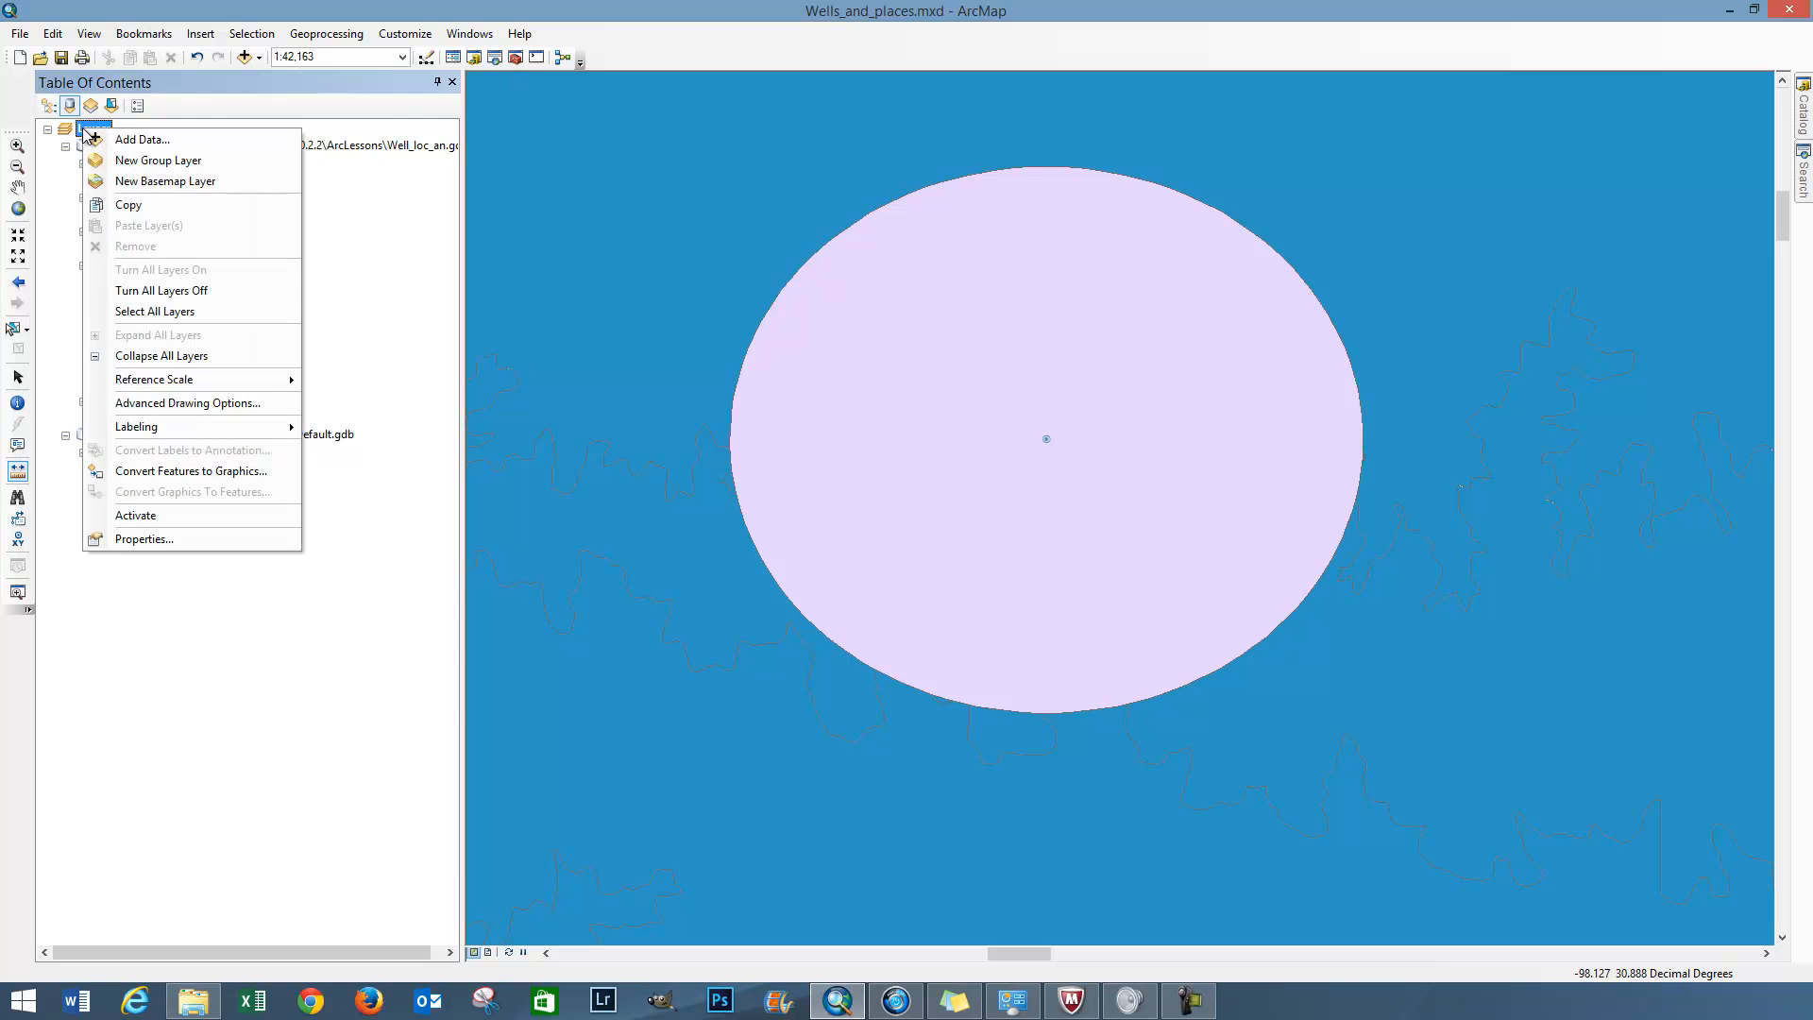
{"action": "left_click", "coordinate": [144, 540]}
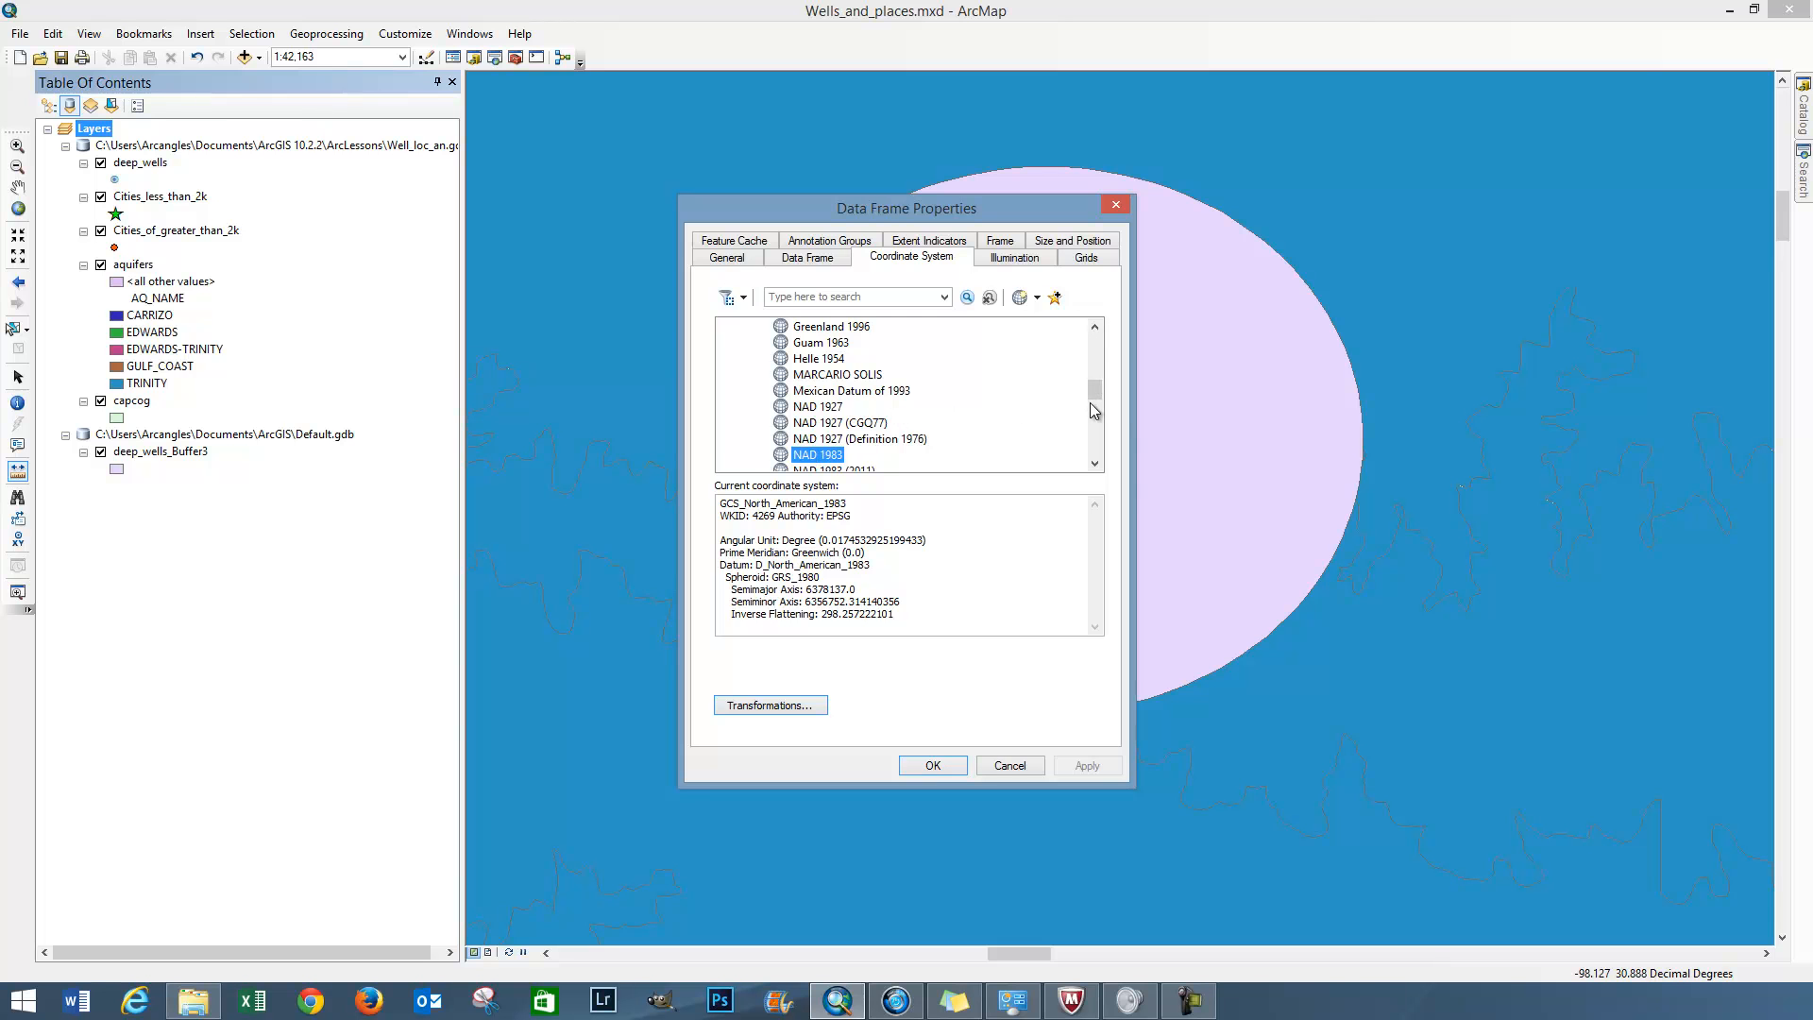
{"action": "left_click_drag", "start_coordinate": [1094, 390], "coordinate": [1094, 346]}
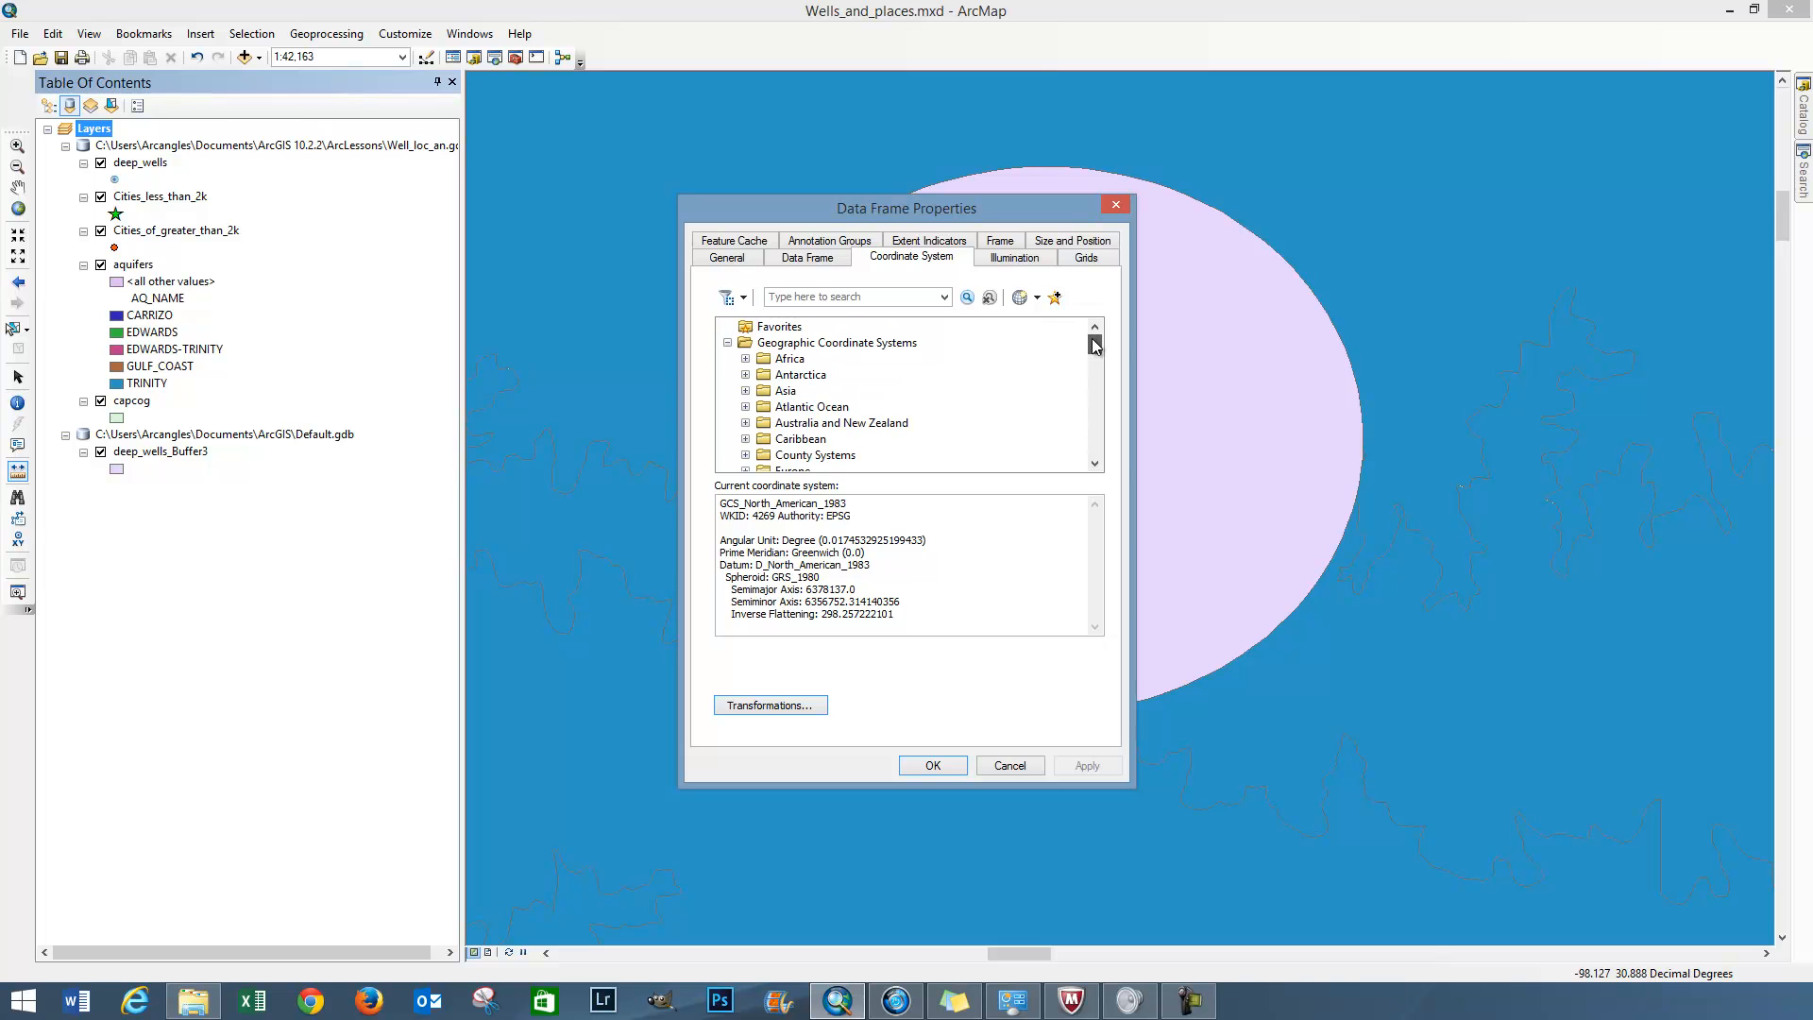
{"action": "left_click", "coordinate": [728, 343]}
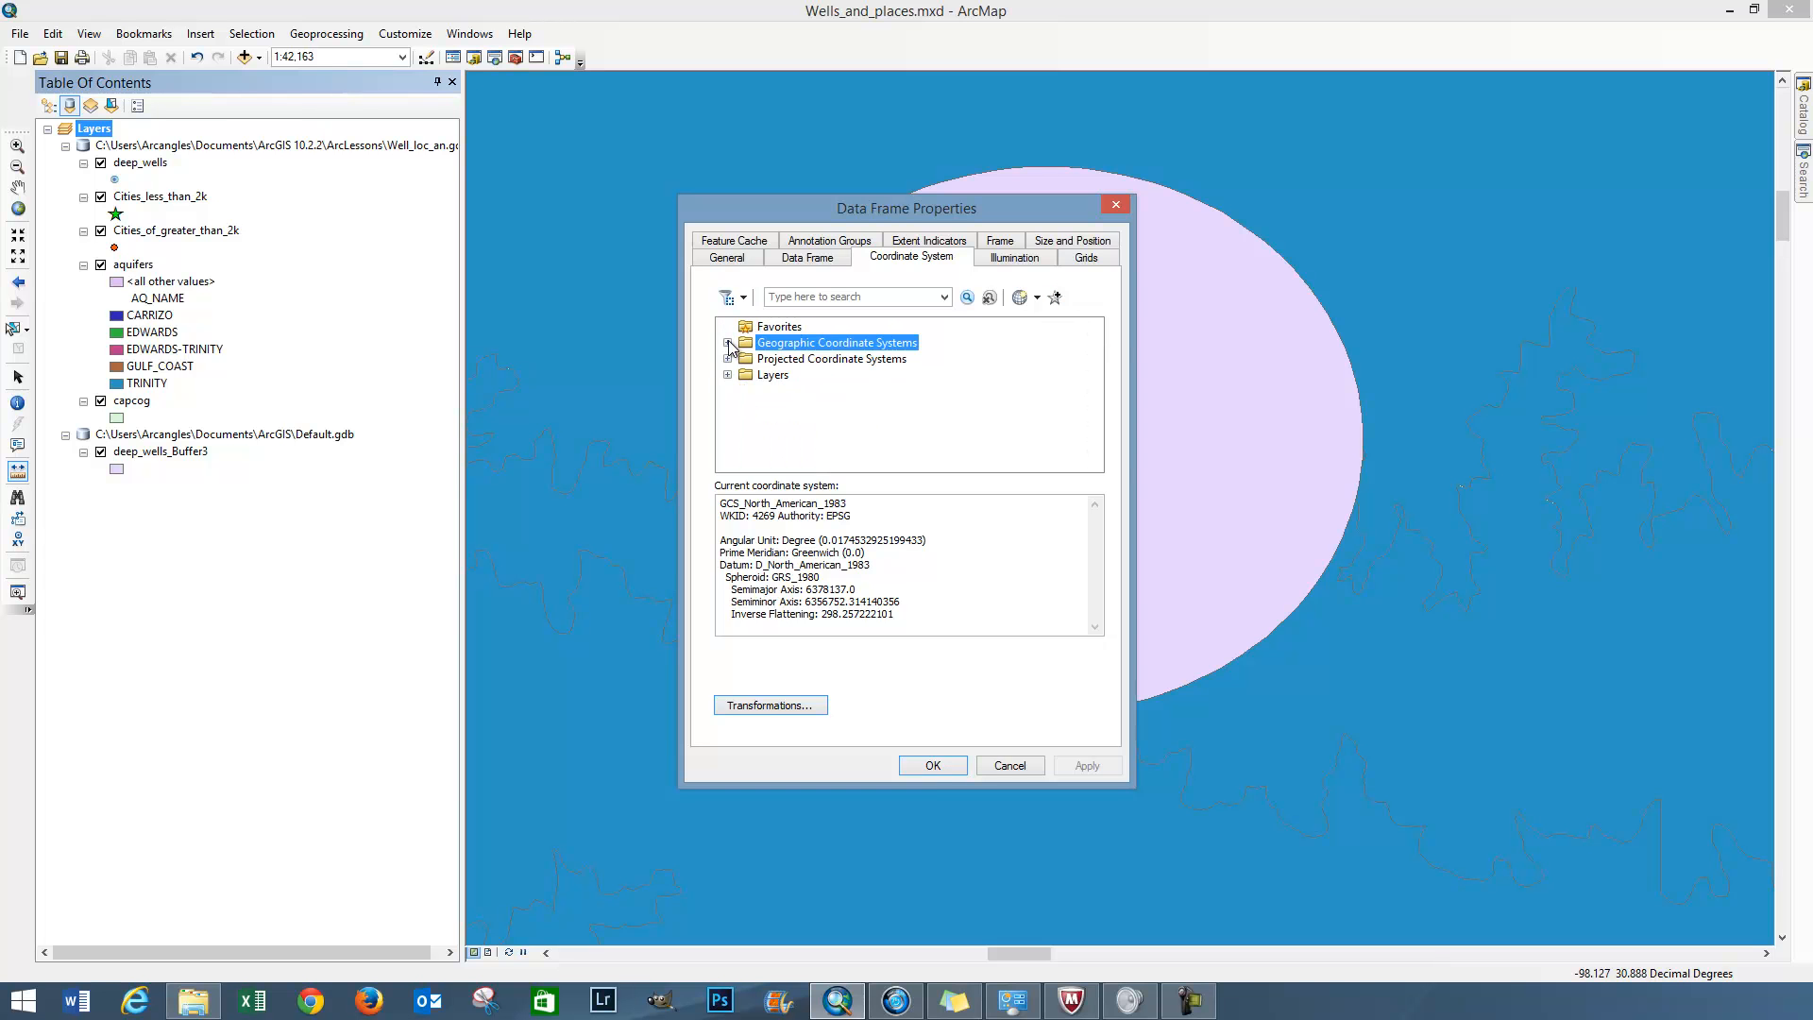
{"action": "left_click", "coordinate": [728, 360]}
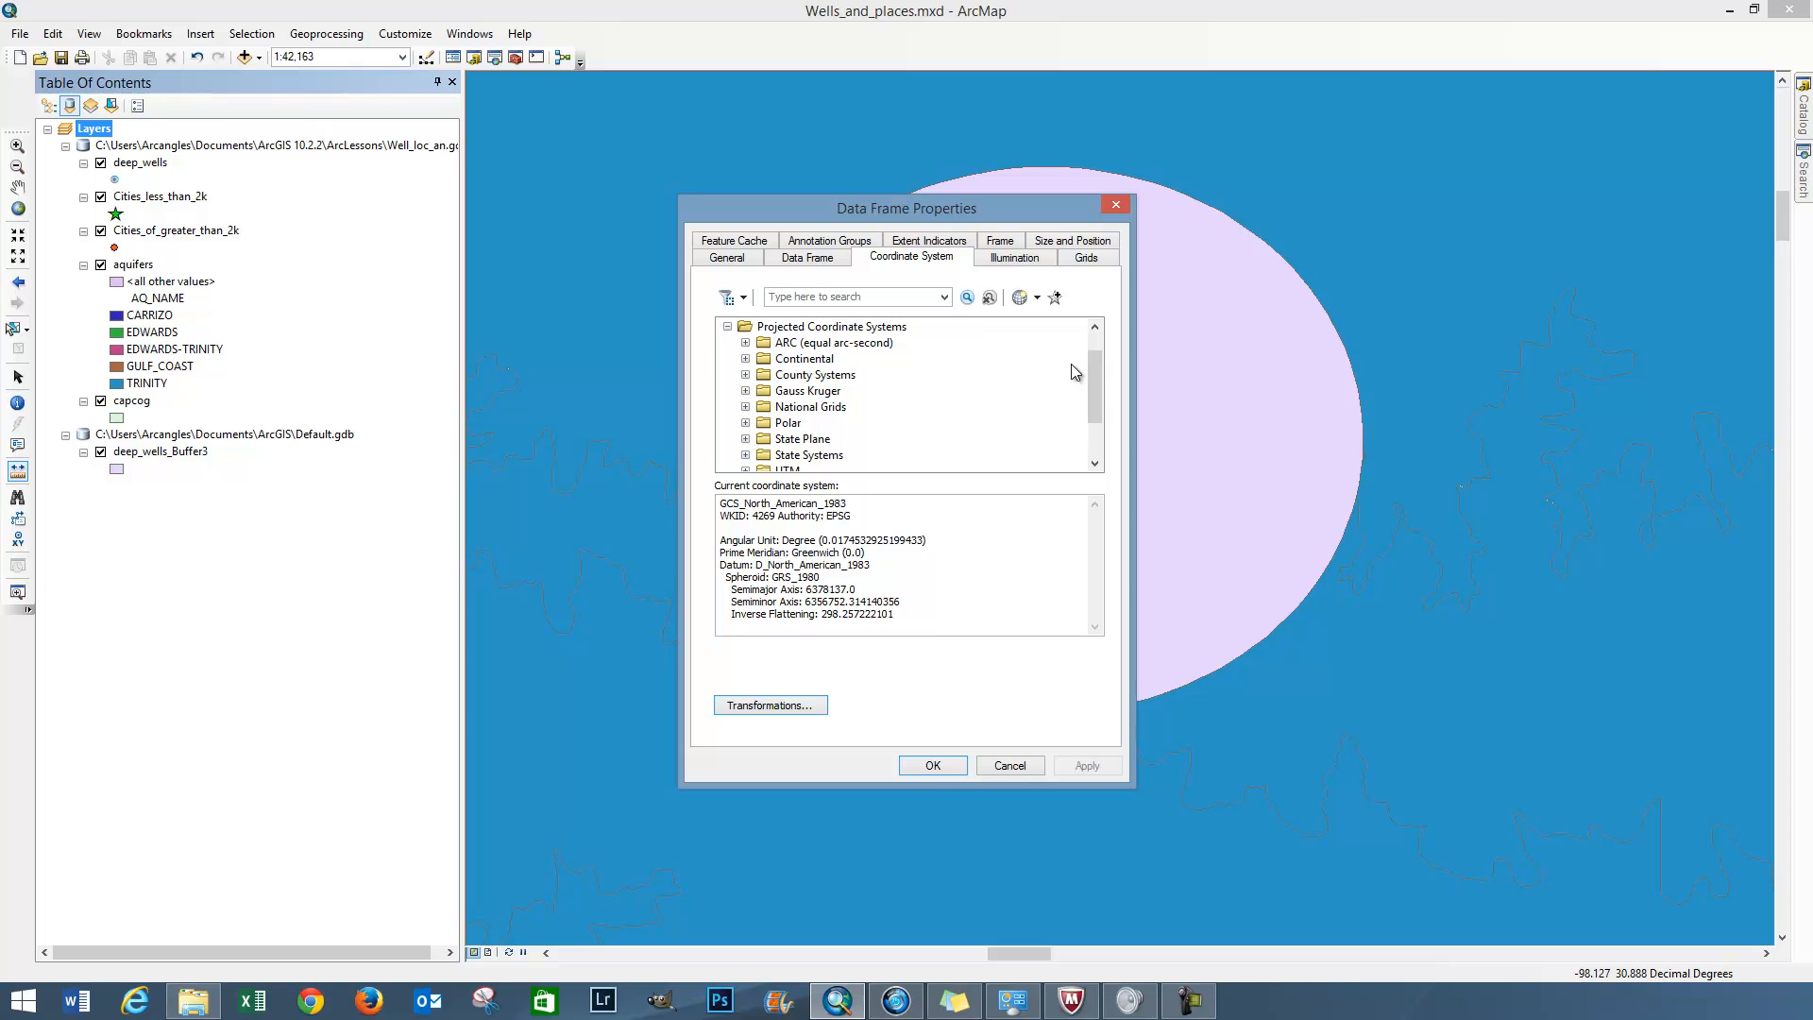
{"action": "left_click_drag", "start_coordinate": [1096, 378], "coordinate": [1096, 403]}
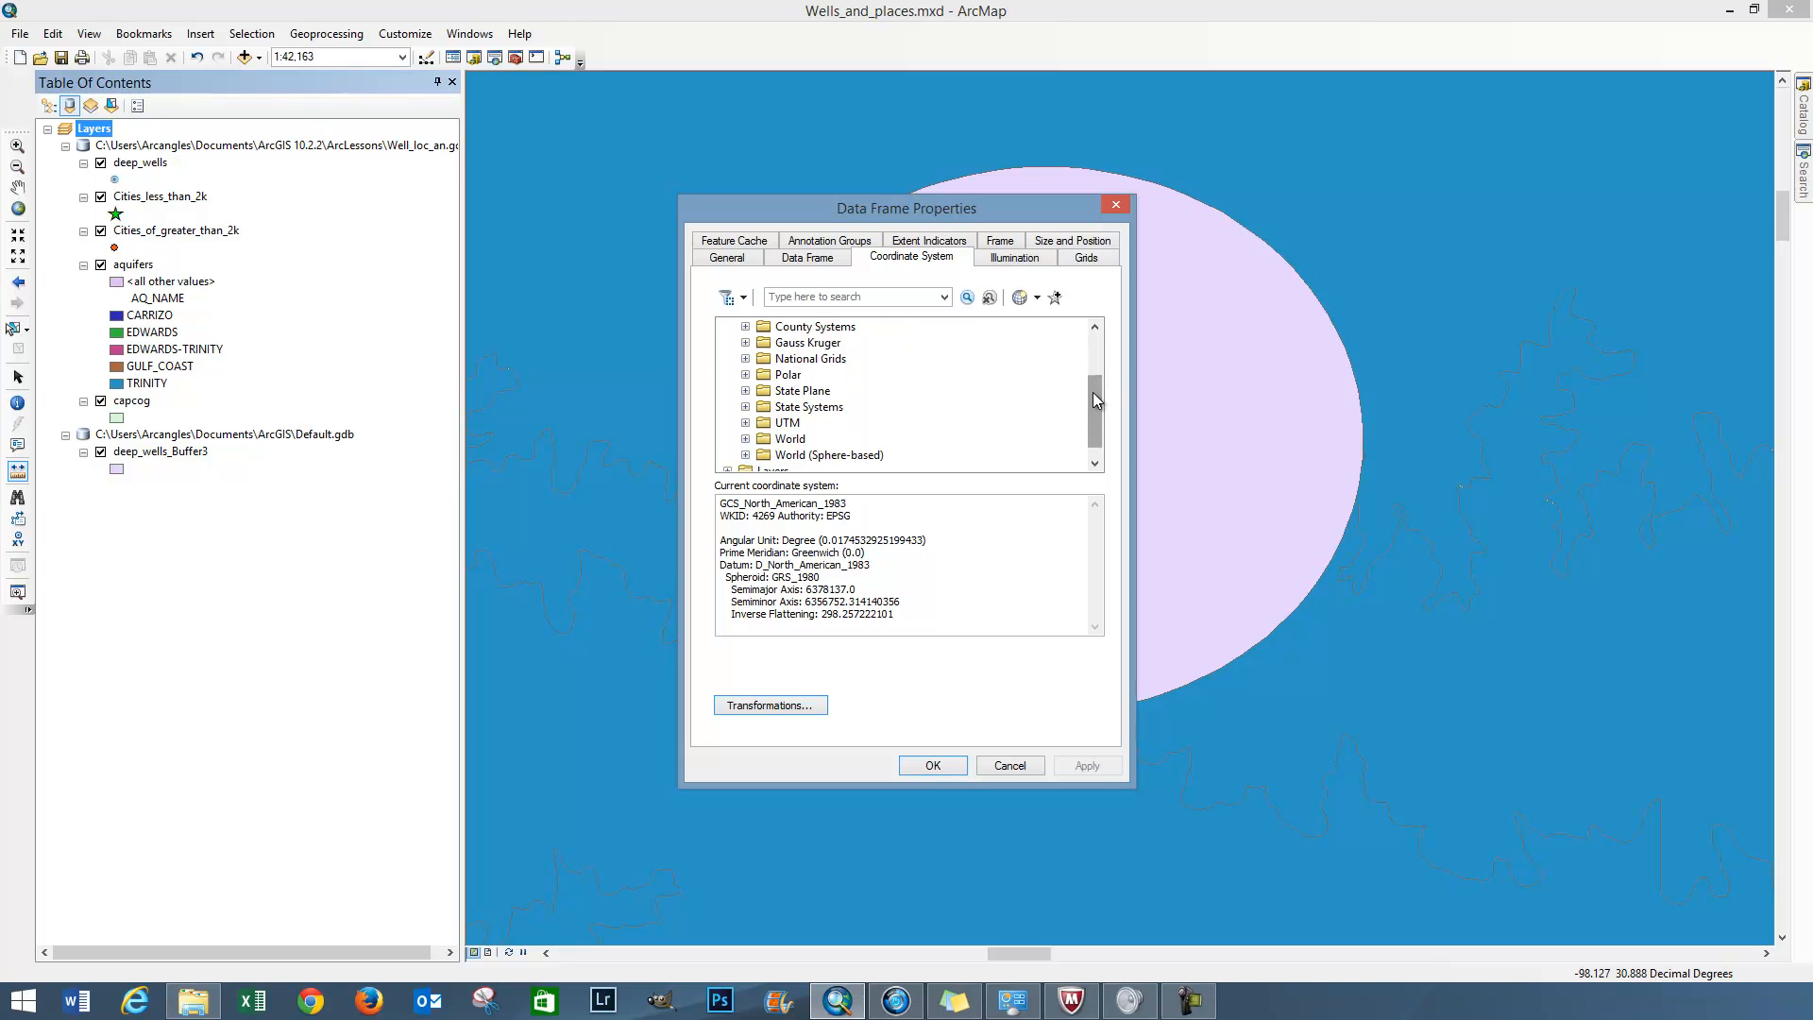
{"action": "left_click", "coordinate": [745, 424]}
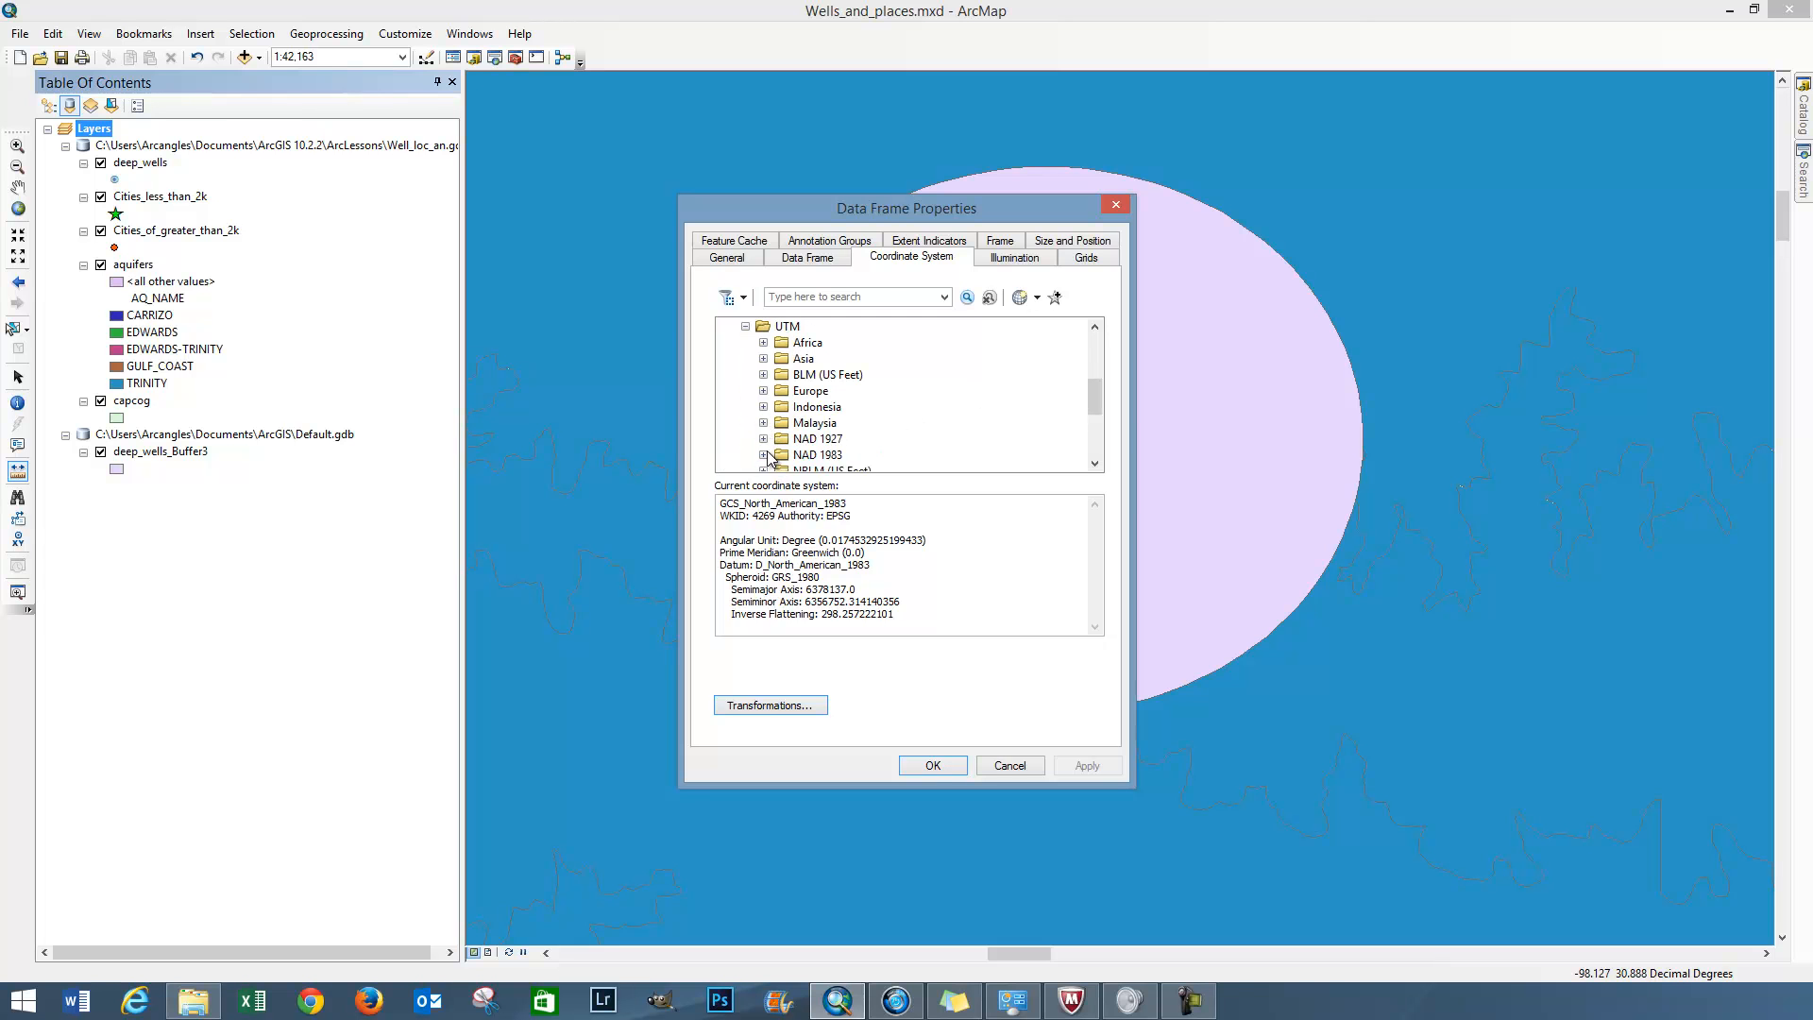
{"action": "left_click", "coordinate": [764, 455]}
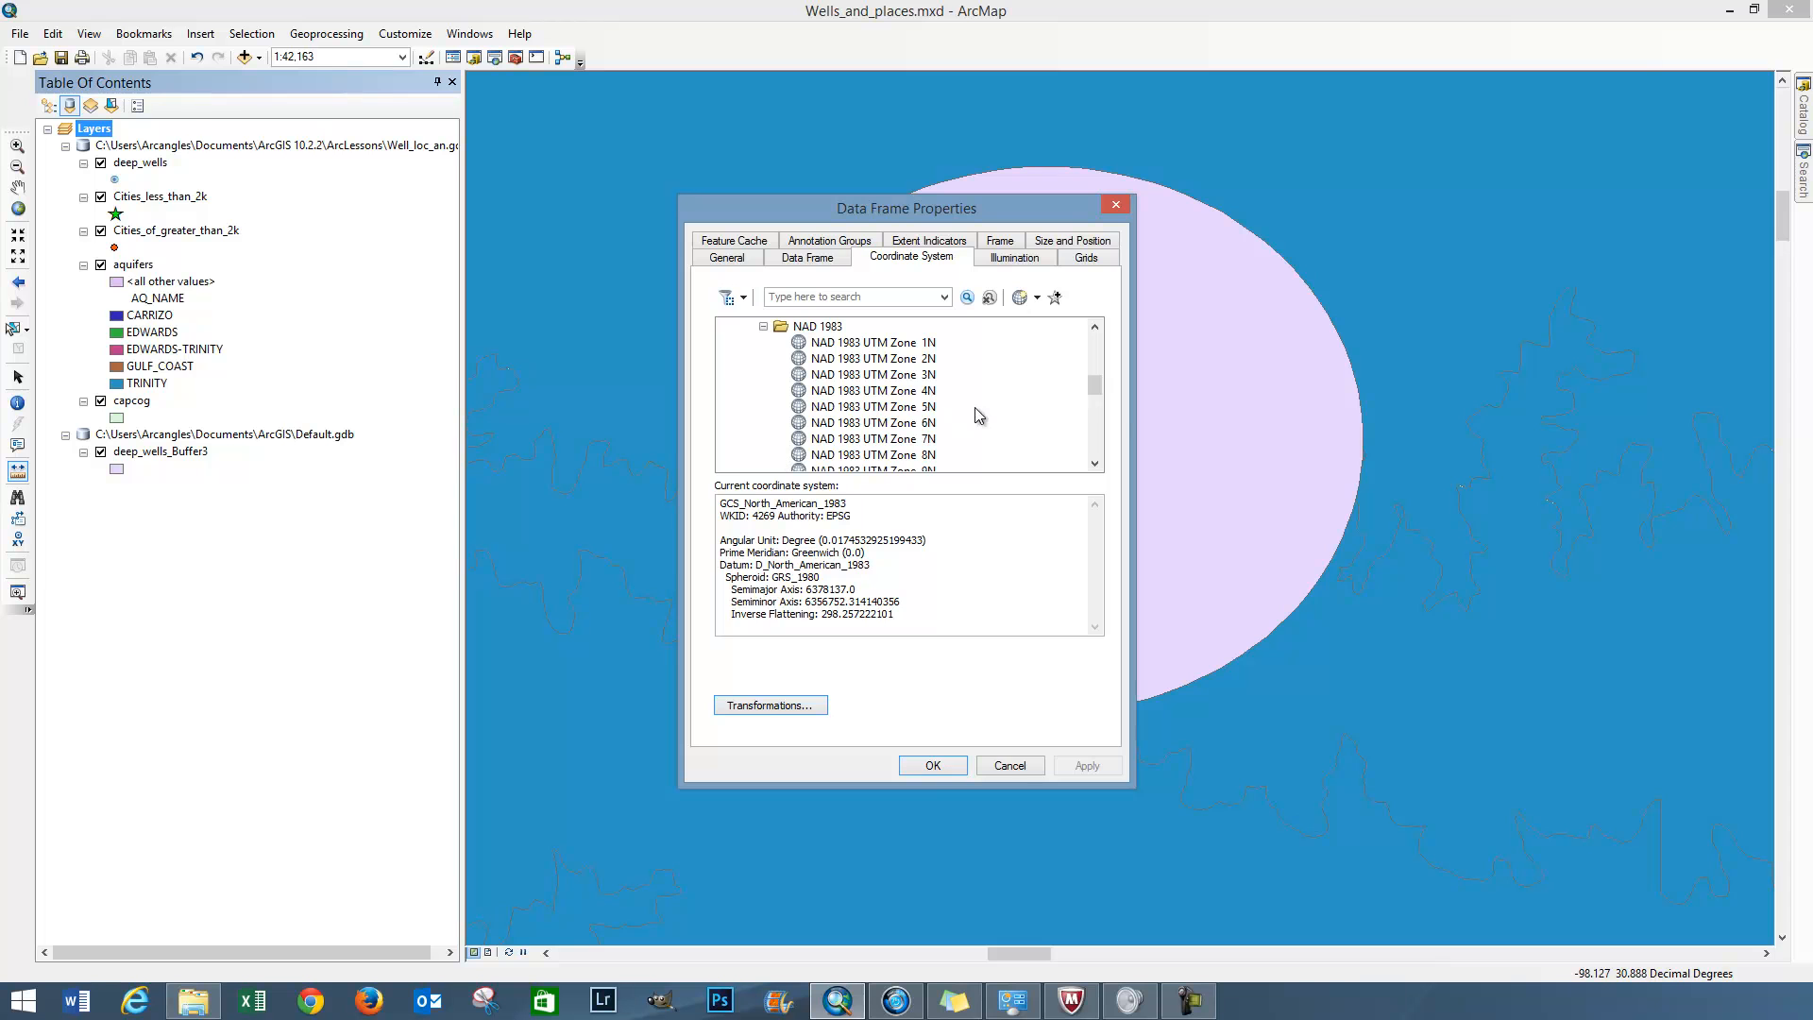
{"action": "left_click_drag", "start_coordinate": [1097, 377], "coordinate": [1096, 404]}
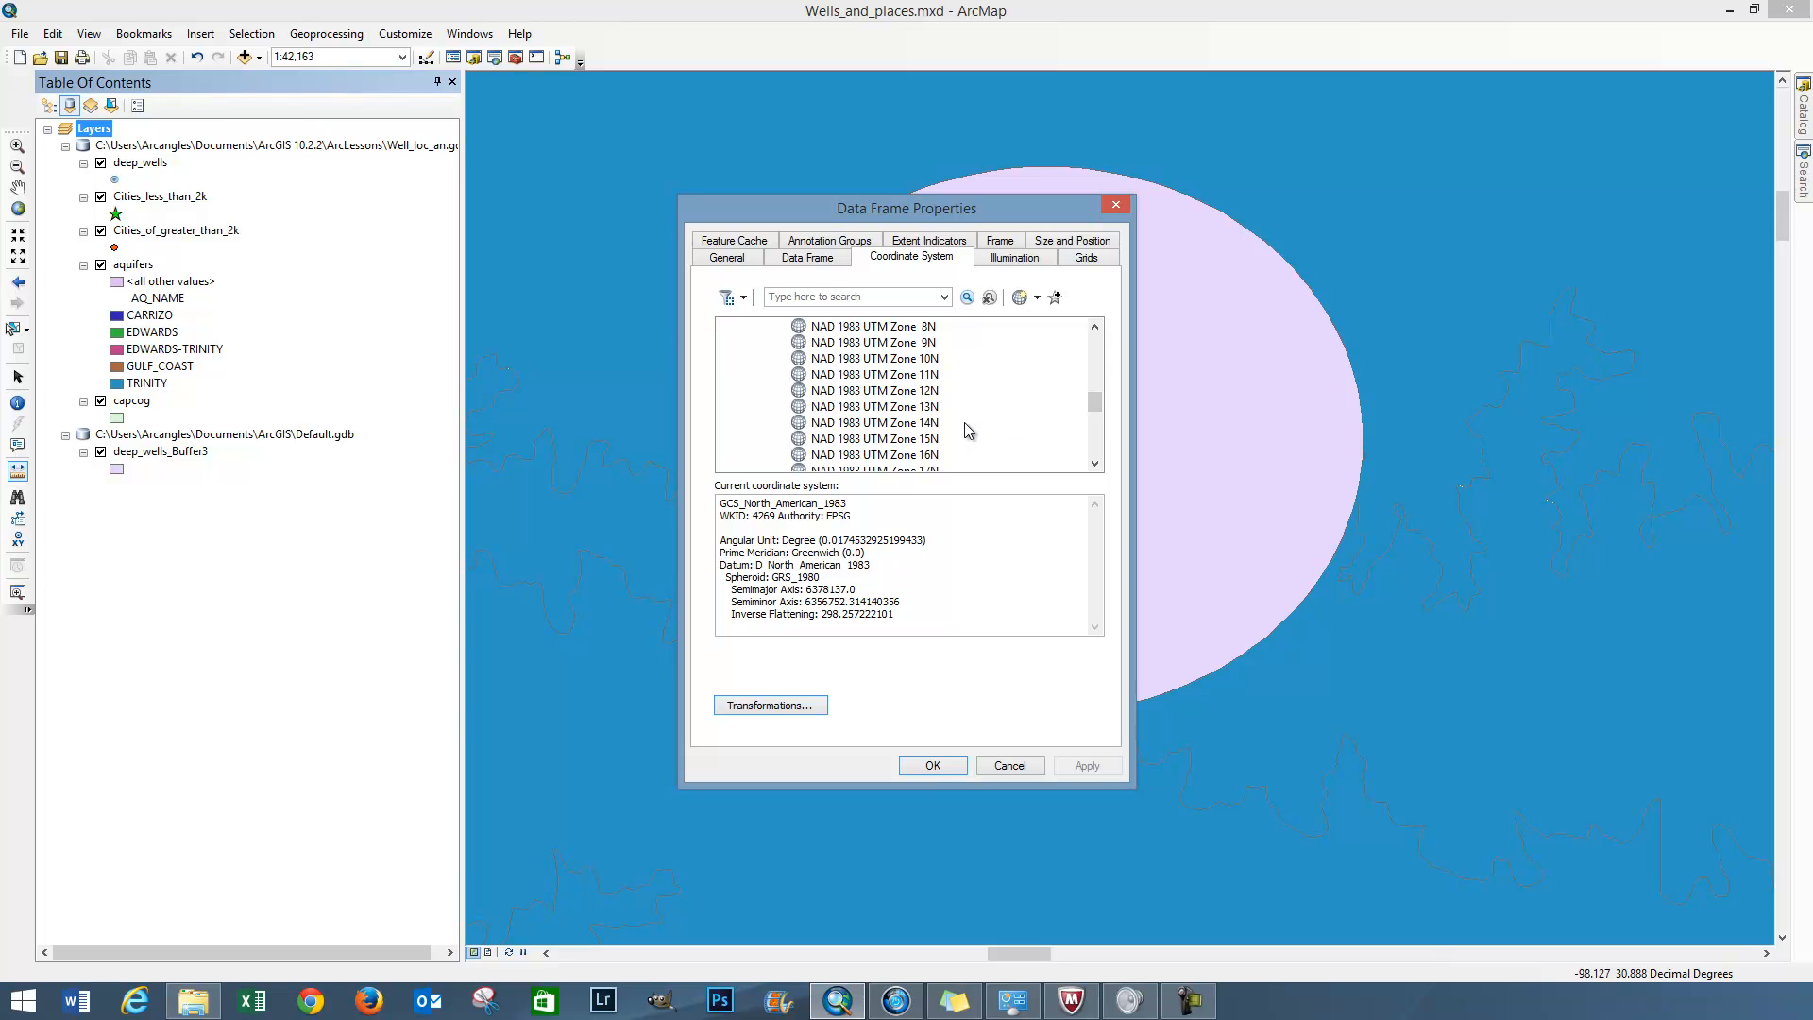
{"action": "left_click", "coordinate": [921, 425]}
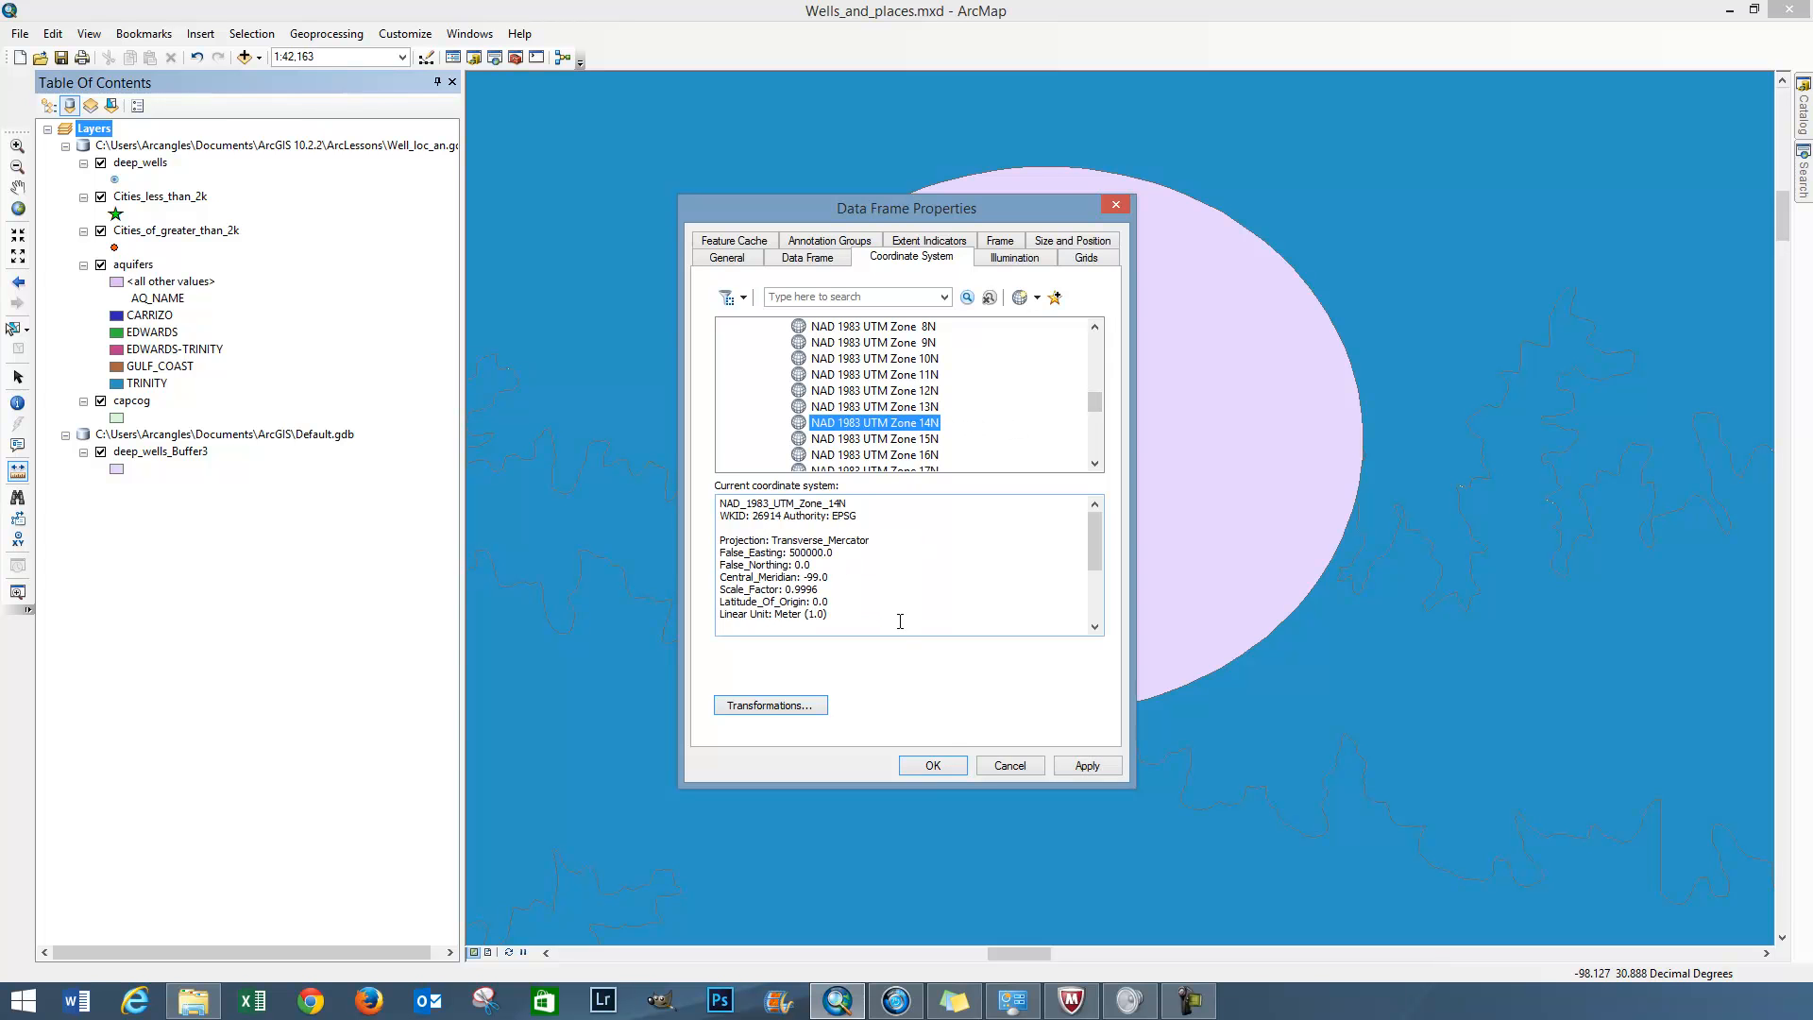
{"action": "left_click", "coordinate": [944, 767]}
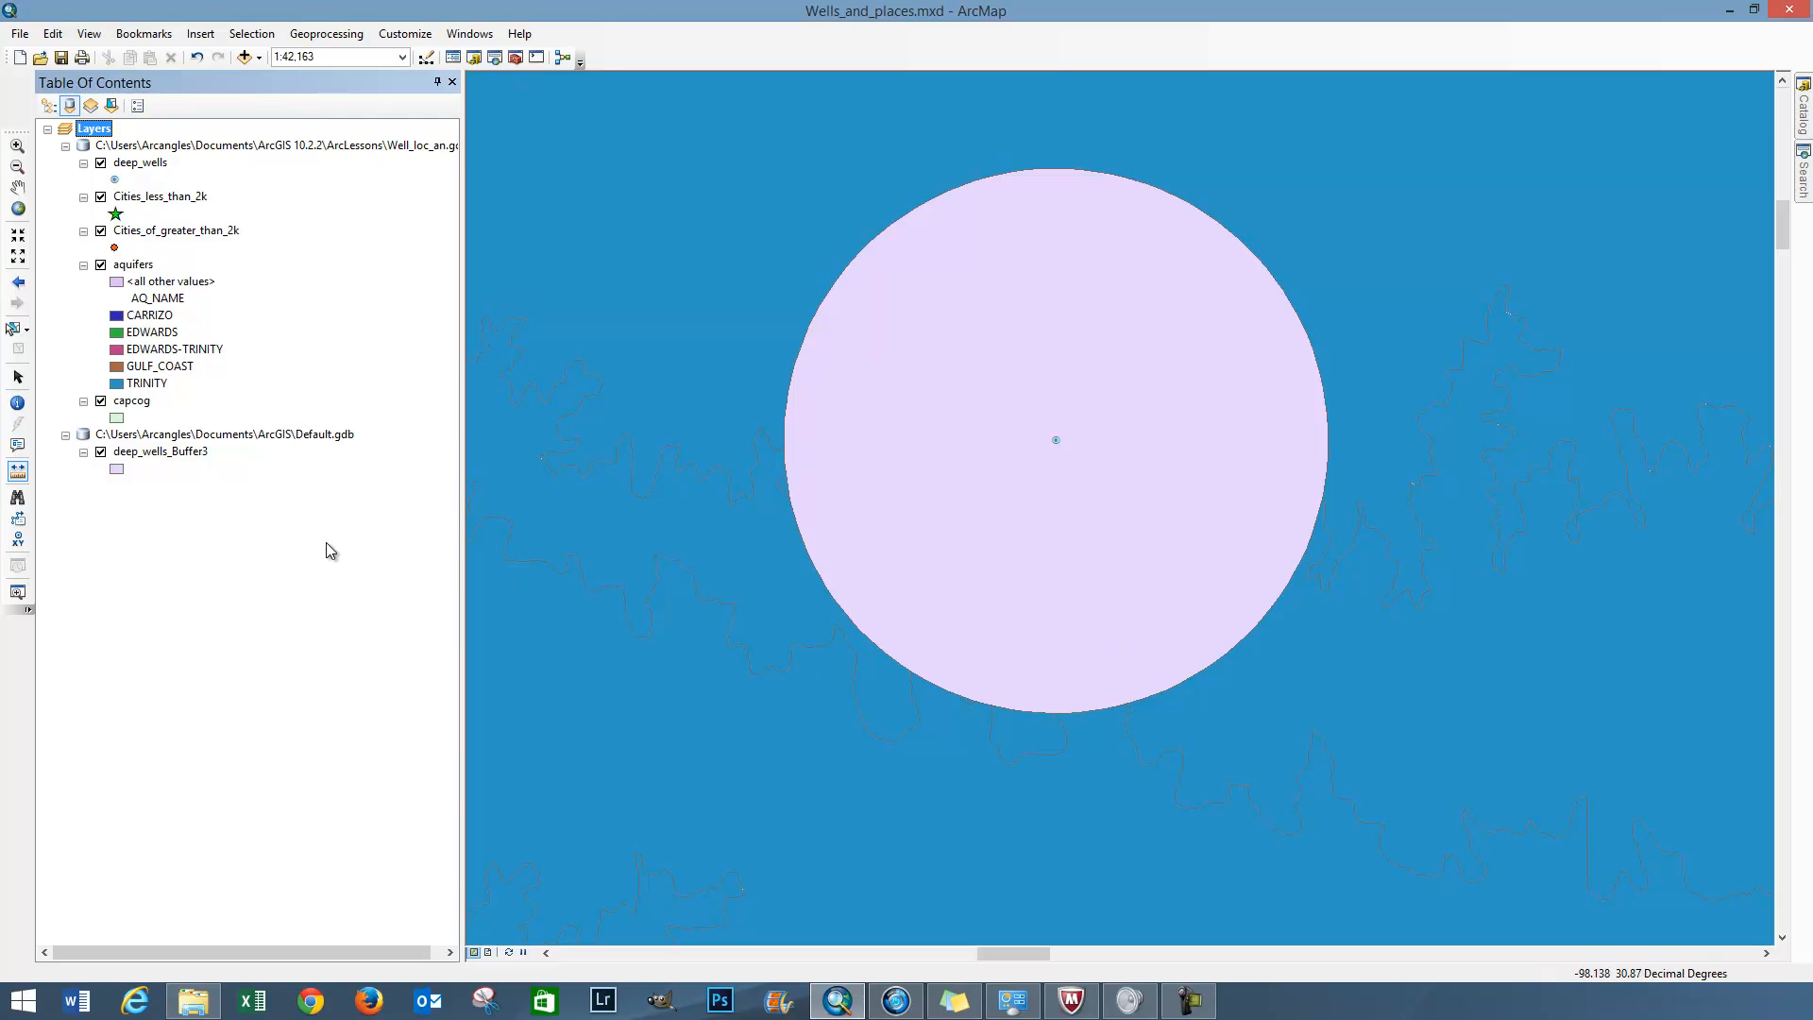
Return the view to the capcog layer and start the Buffer geoprocessing tool with Cities_less_than_2k as the input features
{"action": "right_click", "coordinate": [126, 404]}
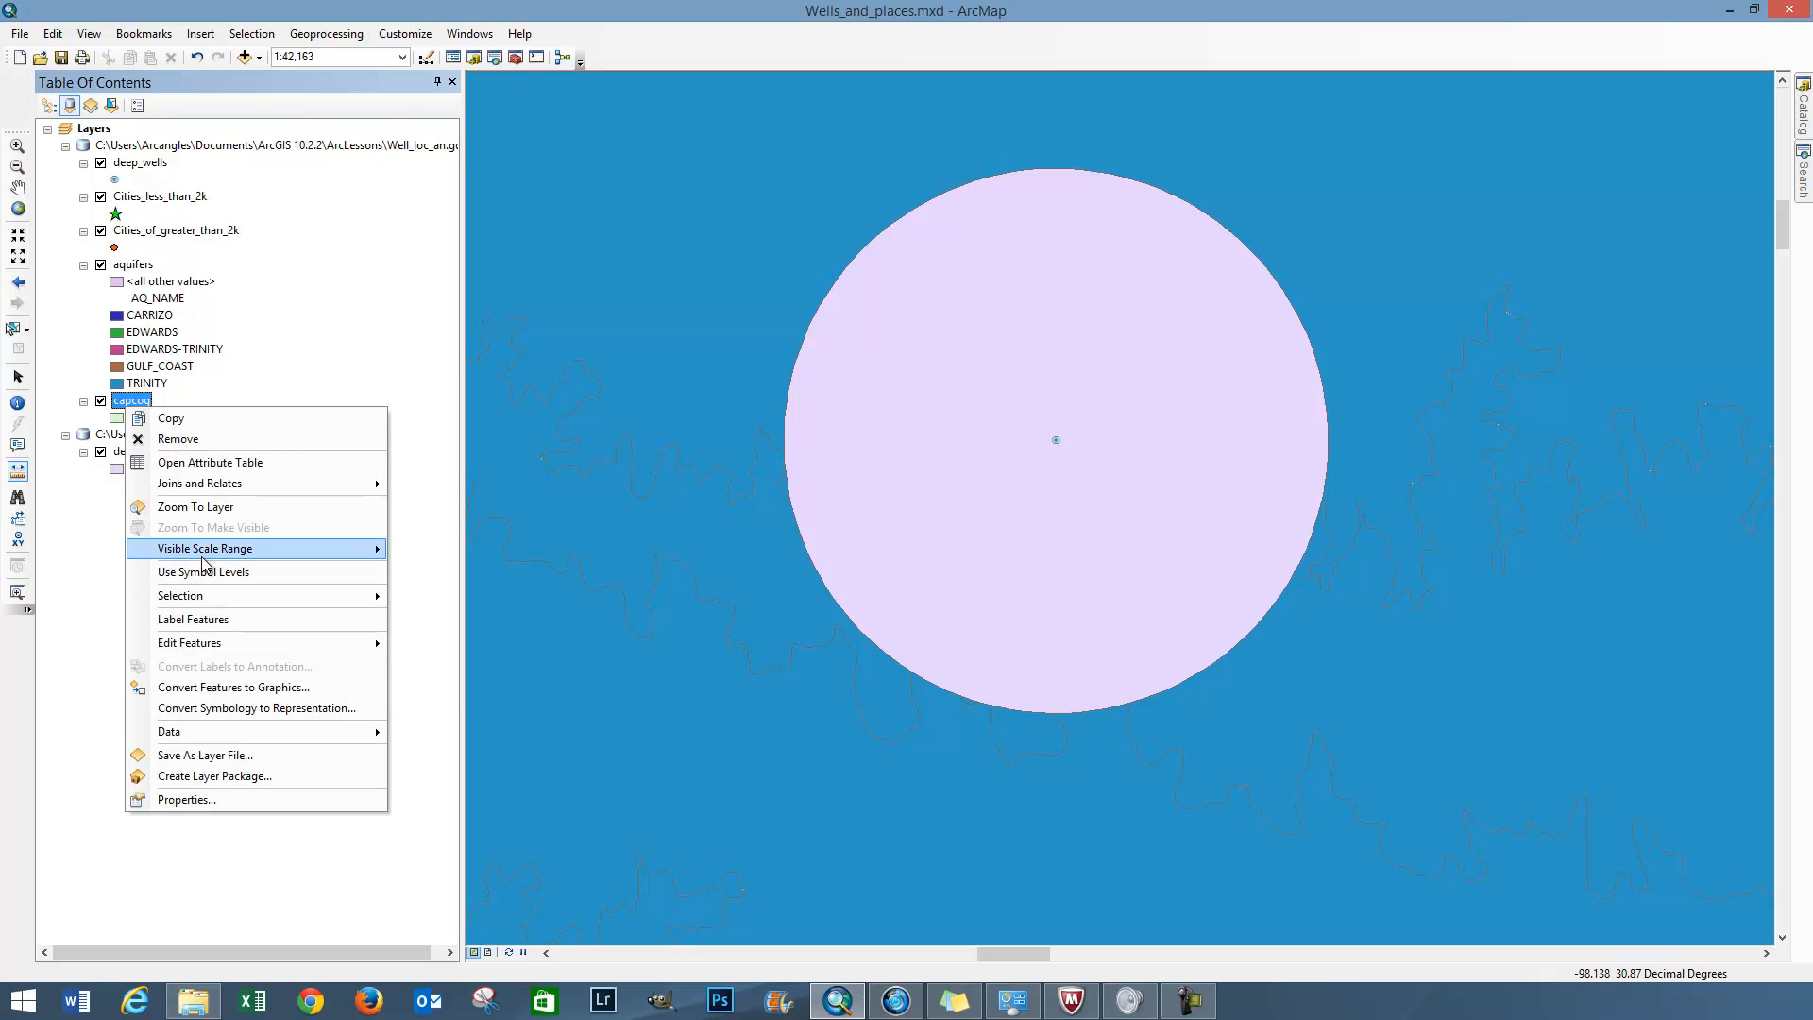
{"action": "left_click", "coordinate": [209, 506]}
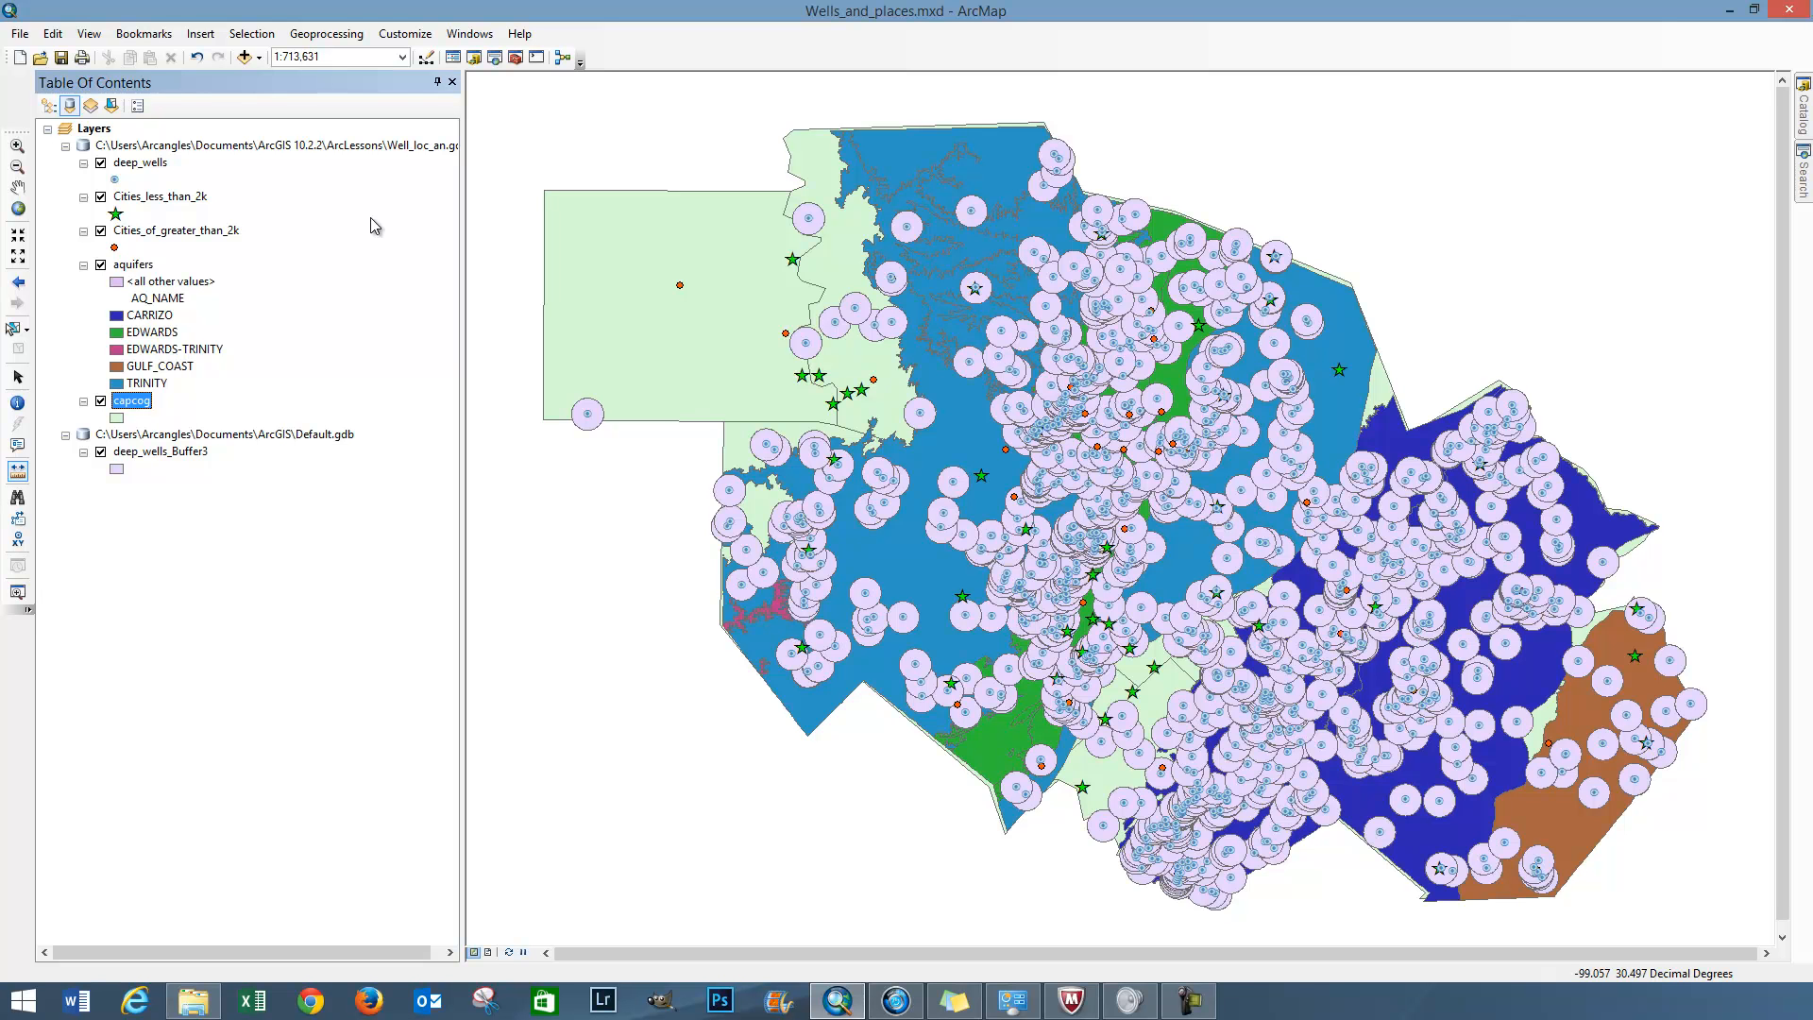
{"action": "left_click", "coordinate": [343, 38]}
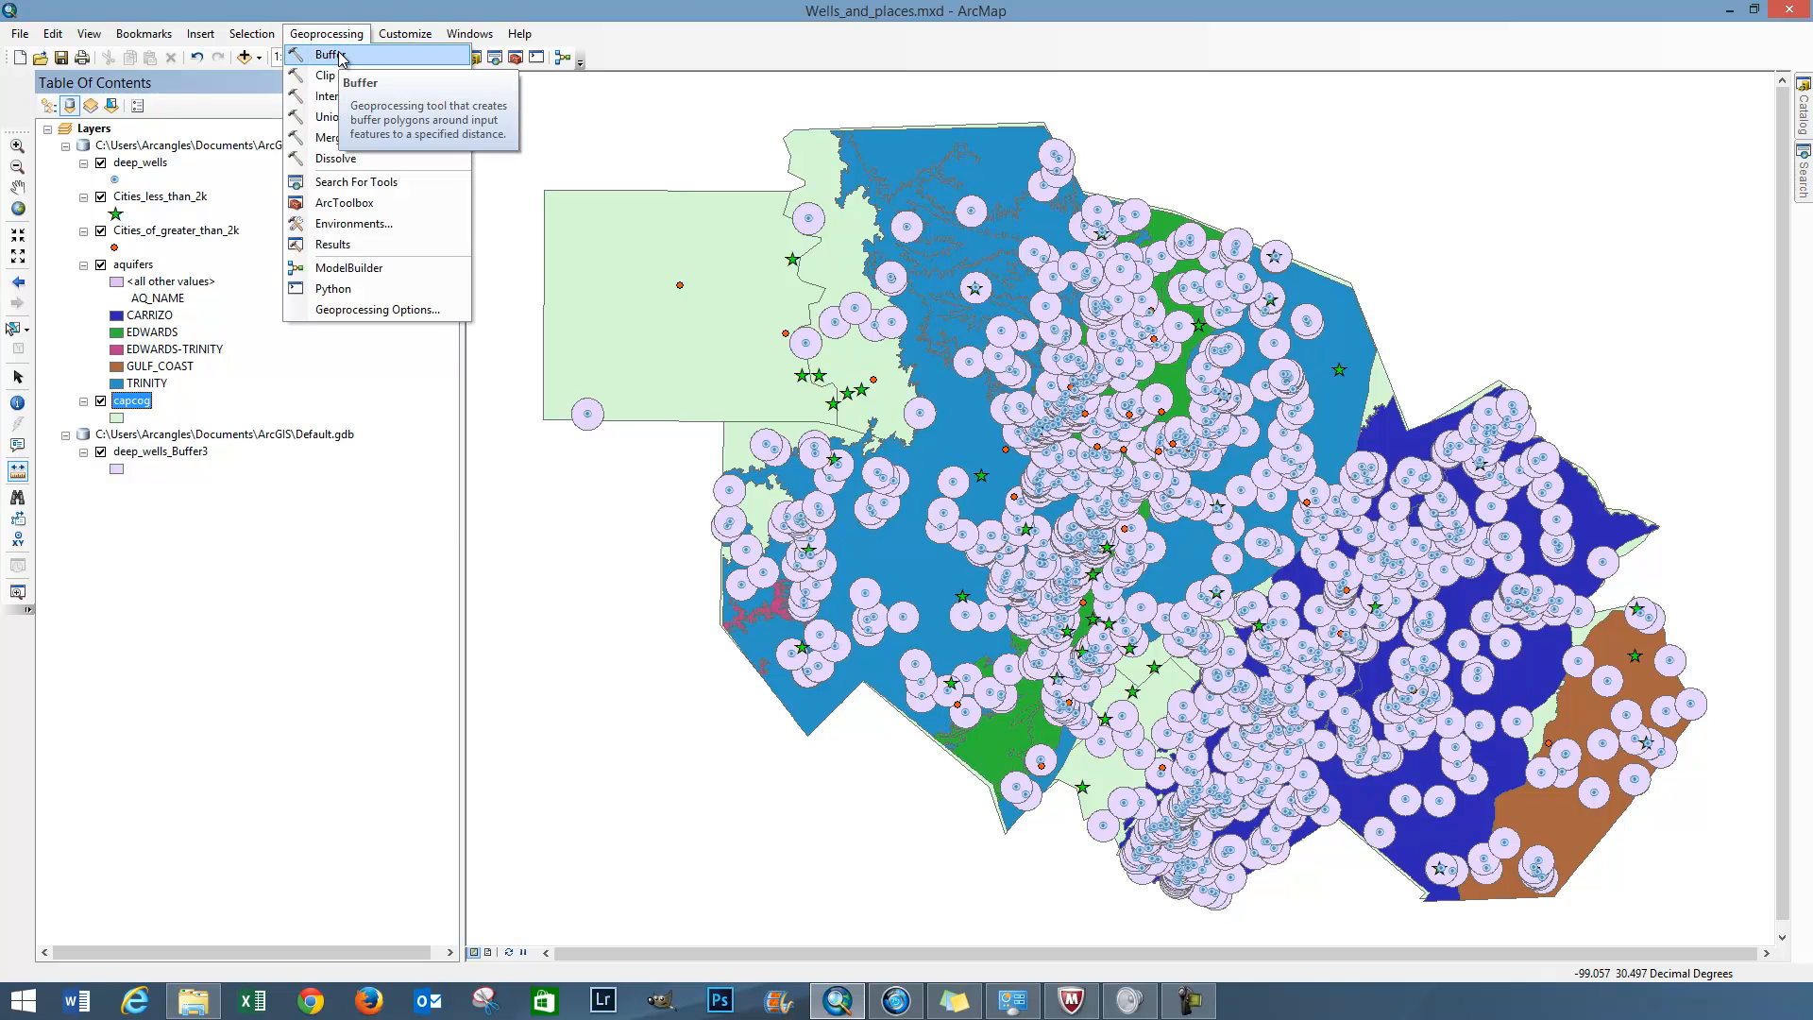
{"action": "left_click", "coordinate": [342, 56]}
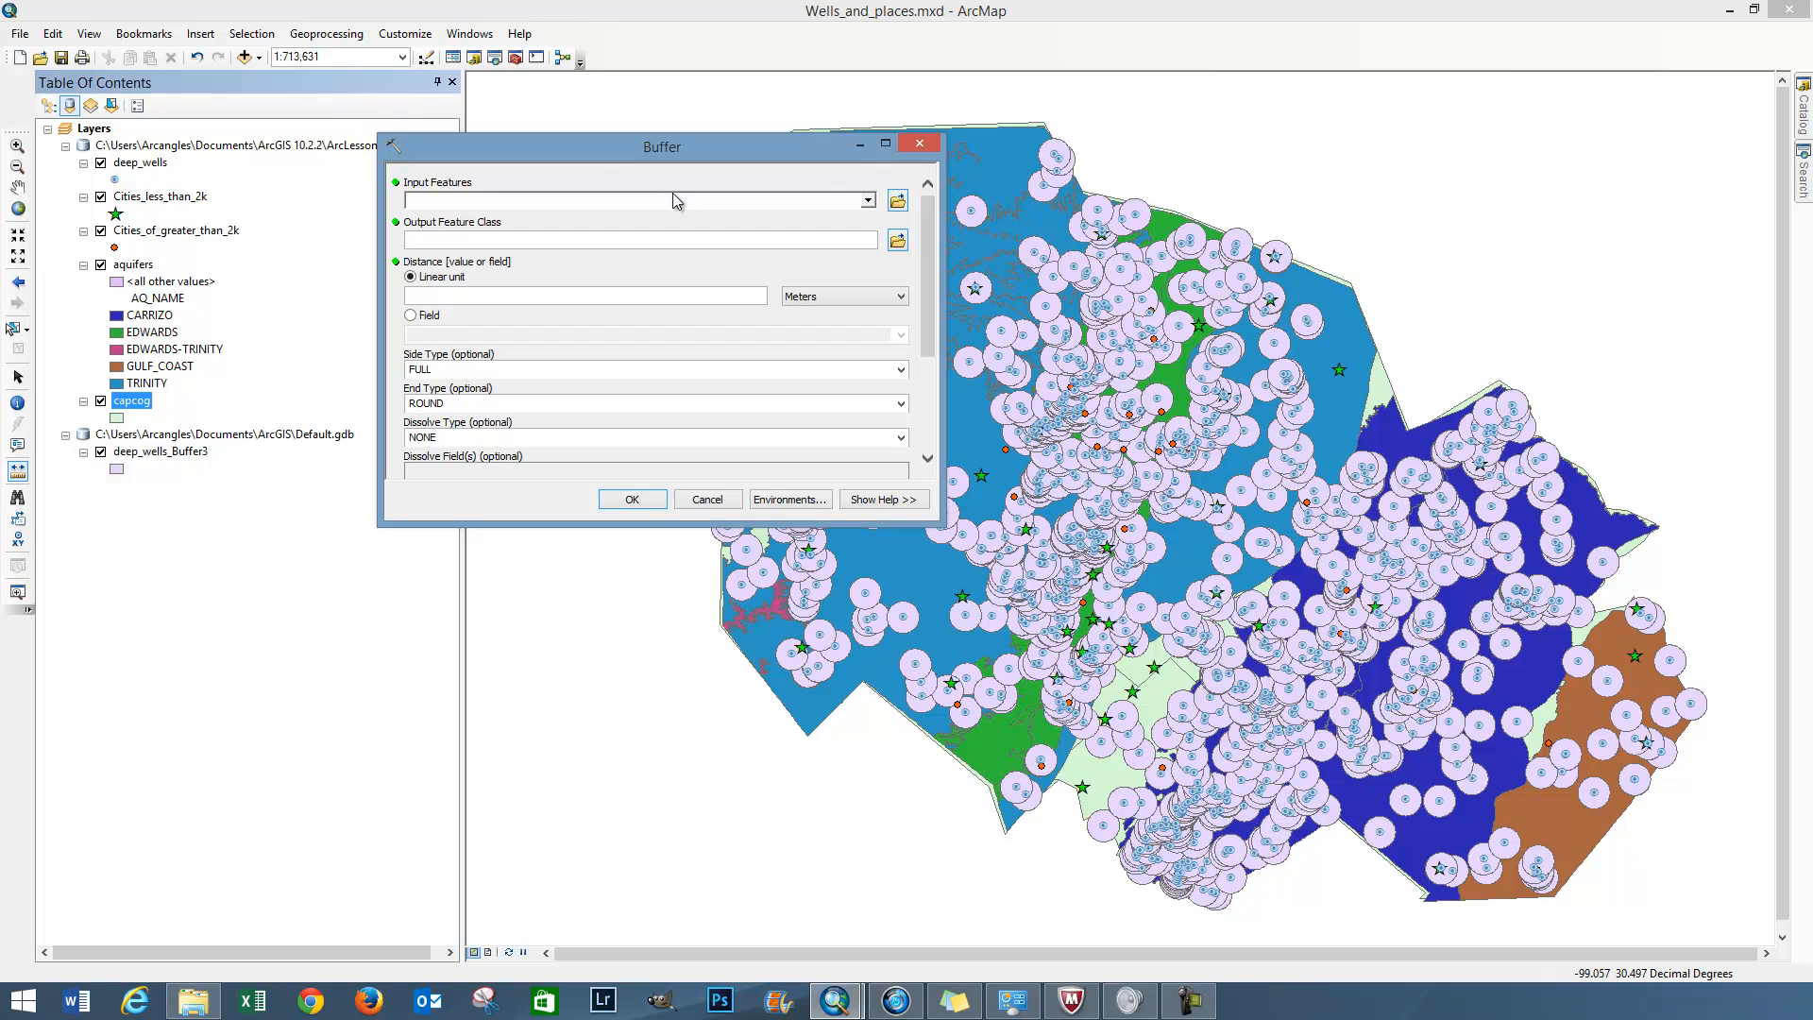
{"action": "left_click", "coordinate": [867, 201]}
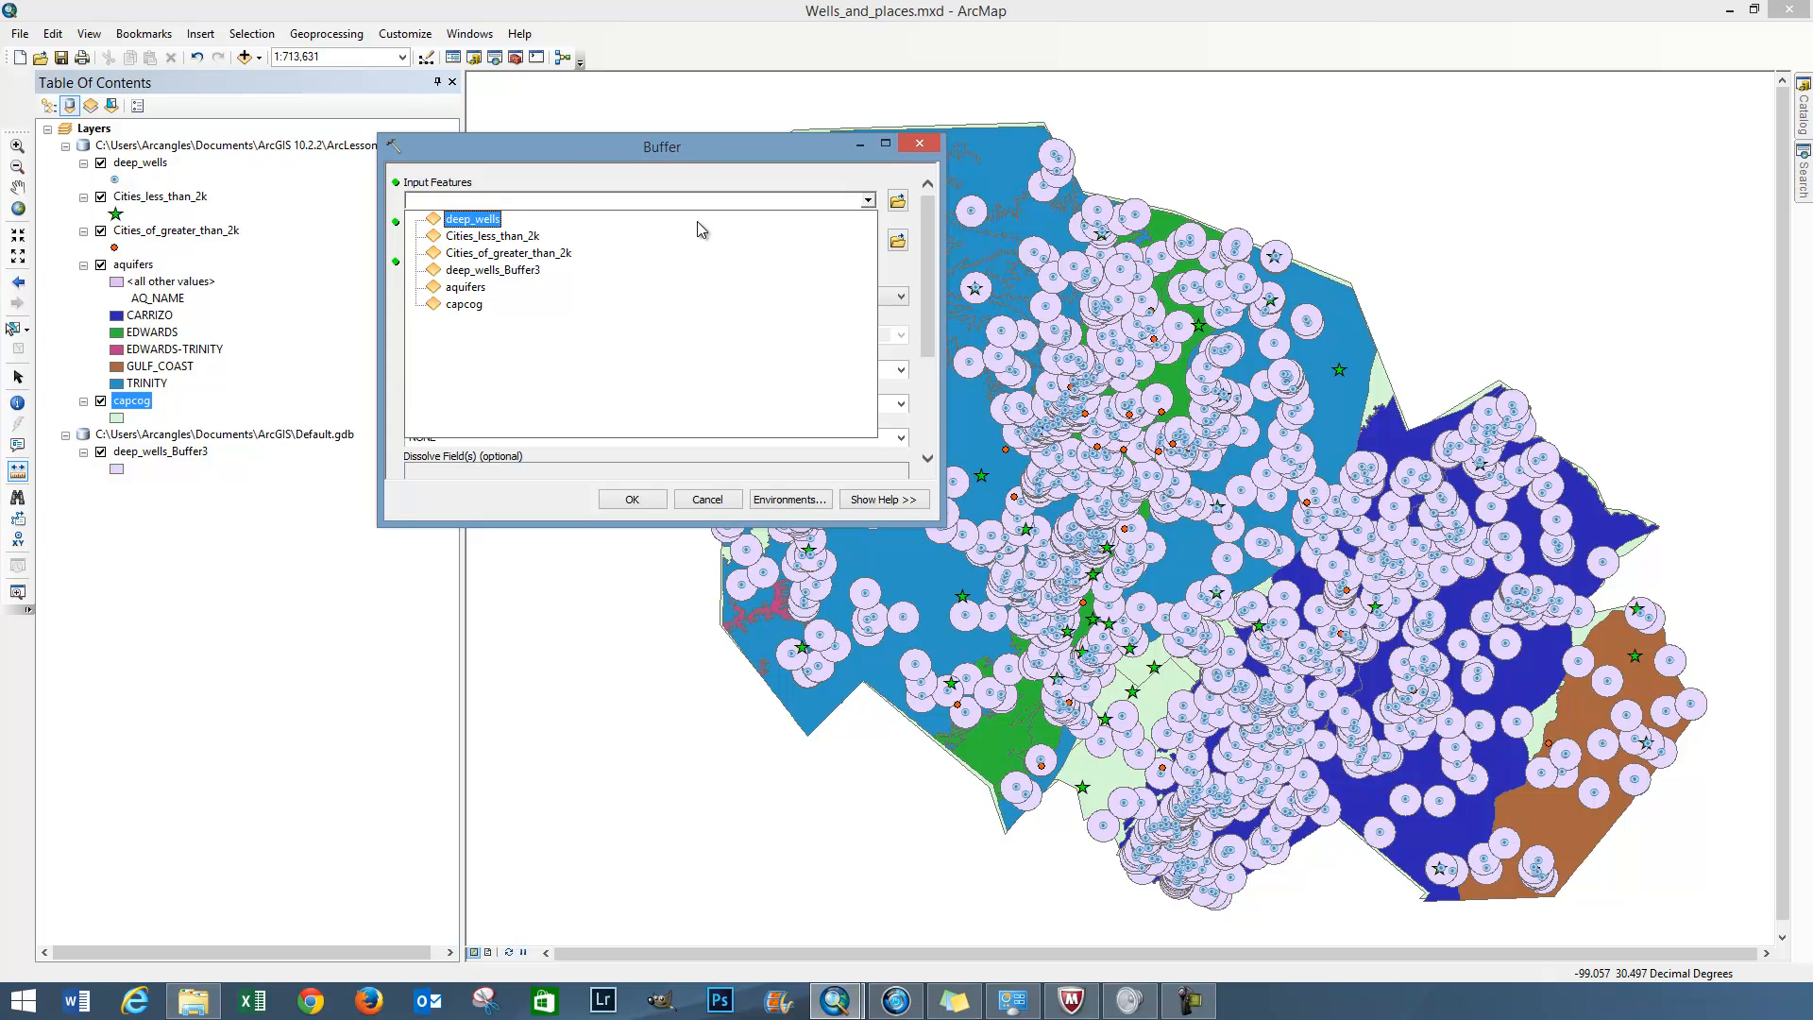
{"action": "left_click", "coordinate": [488, 240]}
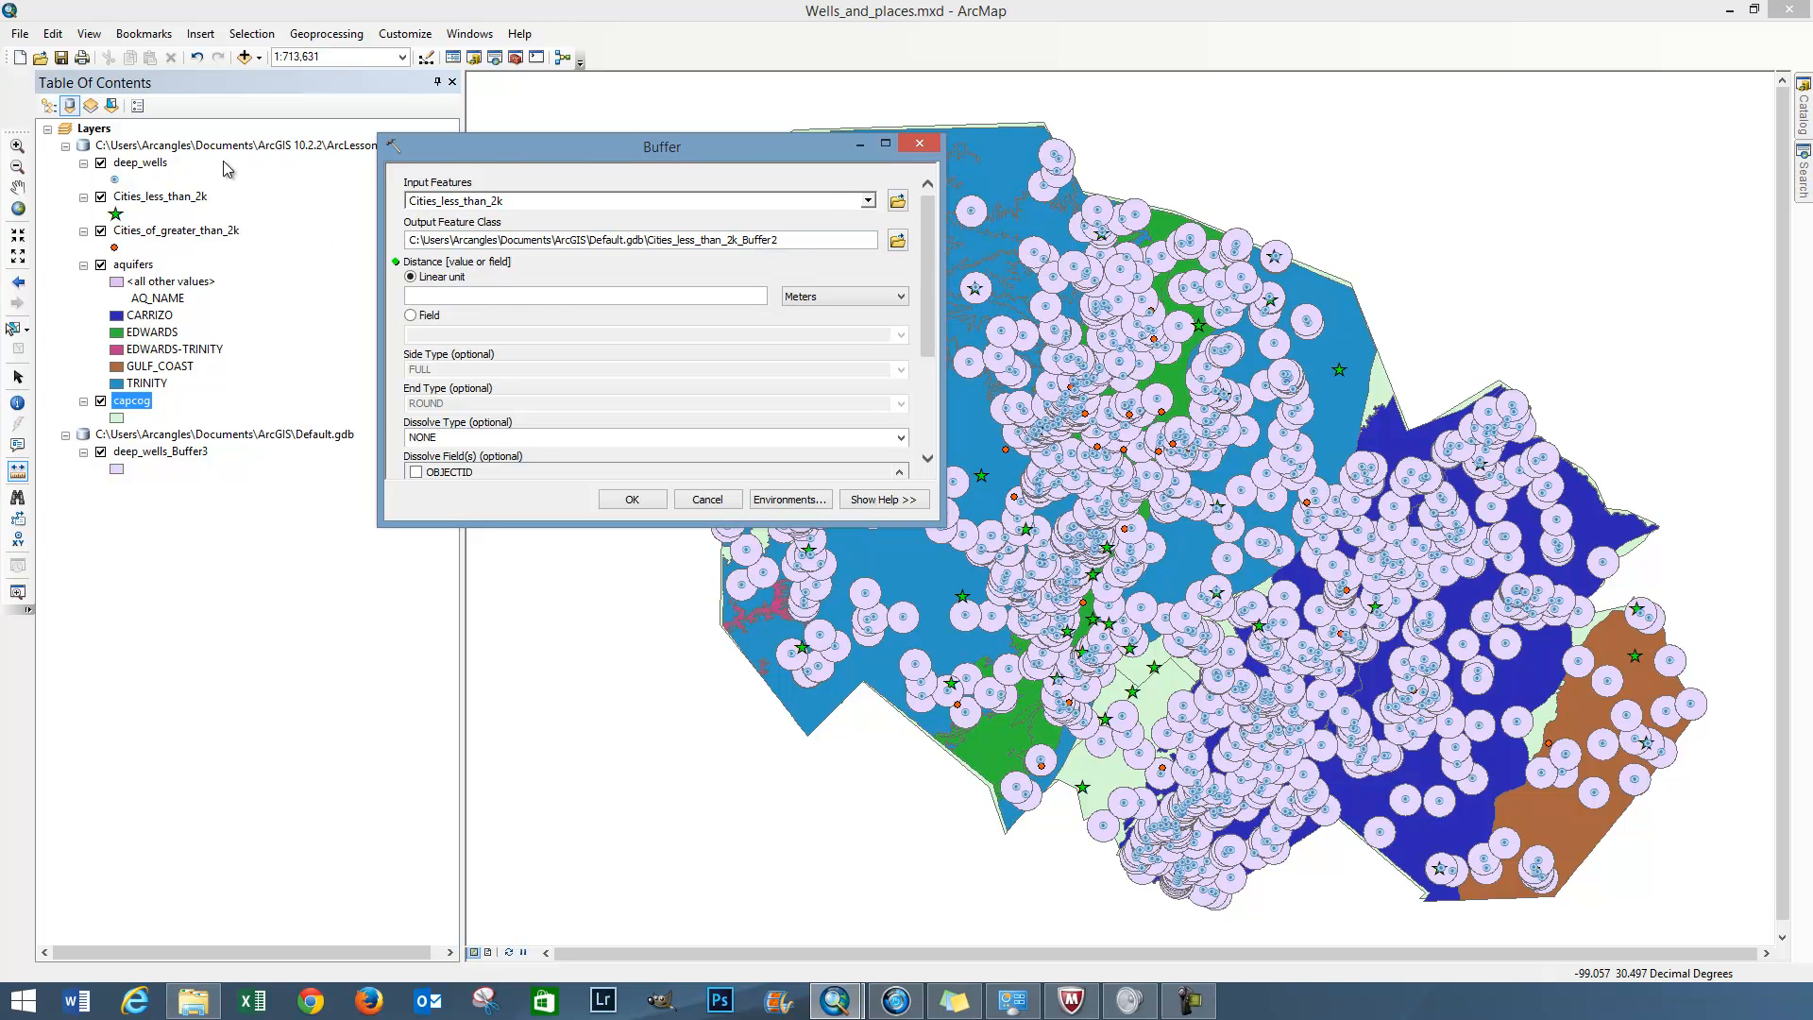
{"action": "left_click_drag", "start_coordinate": [490, 161], "coordinate": [608, 182]}
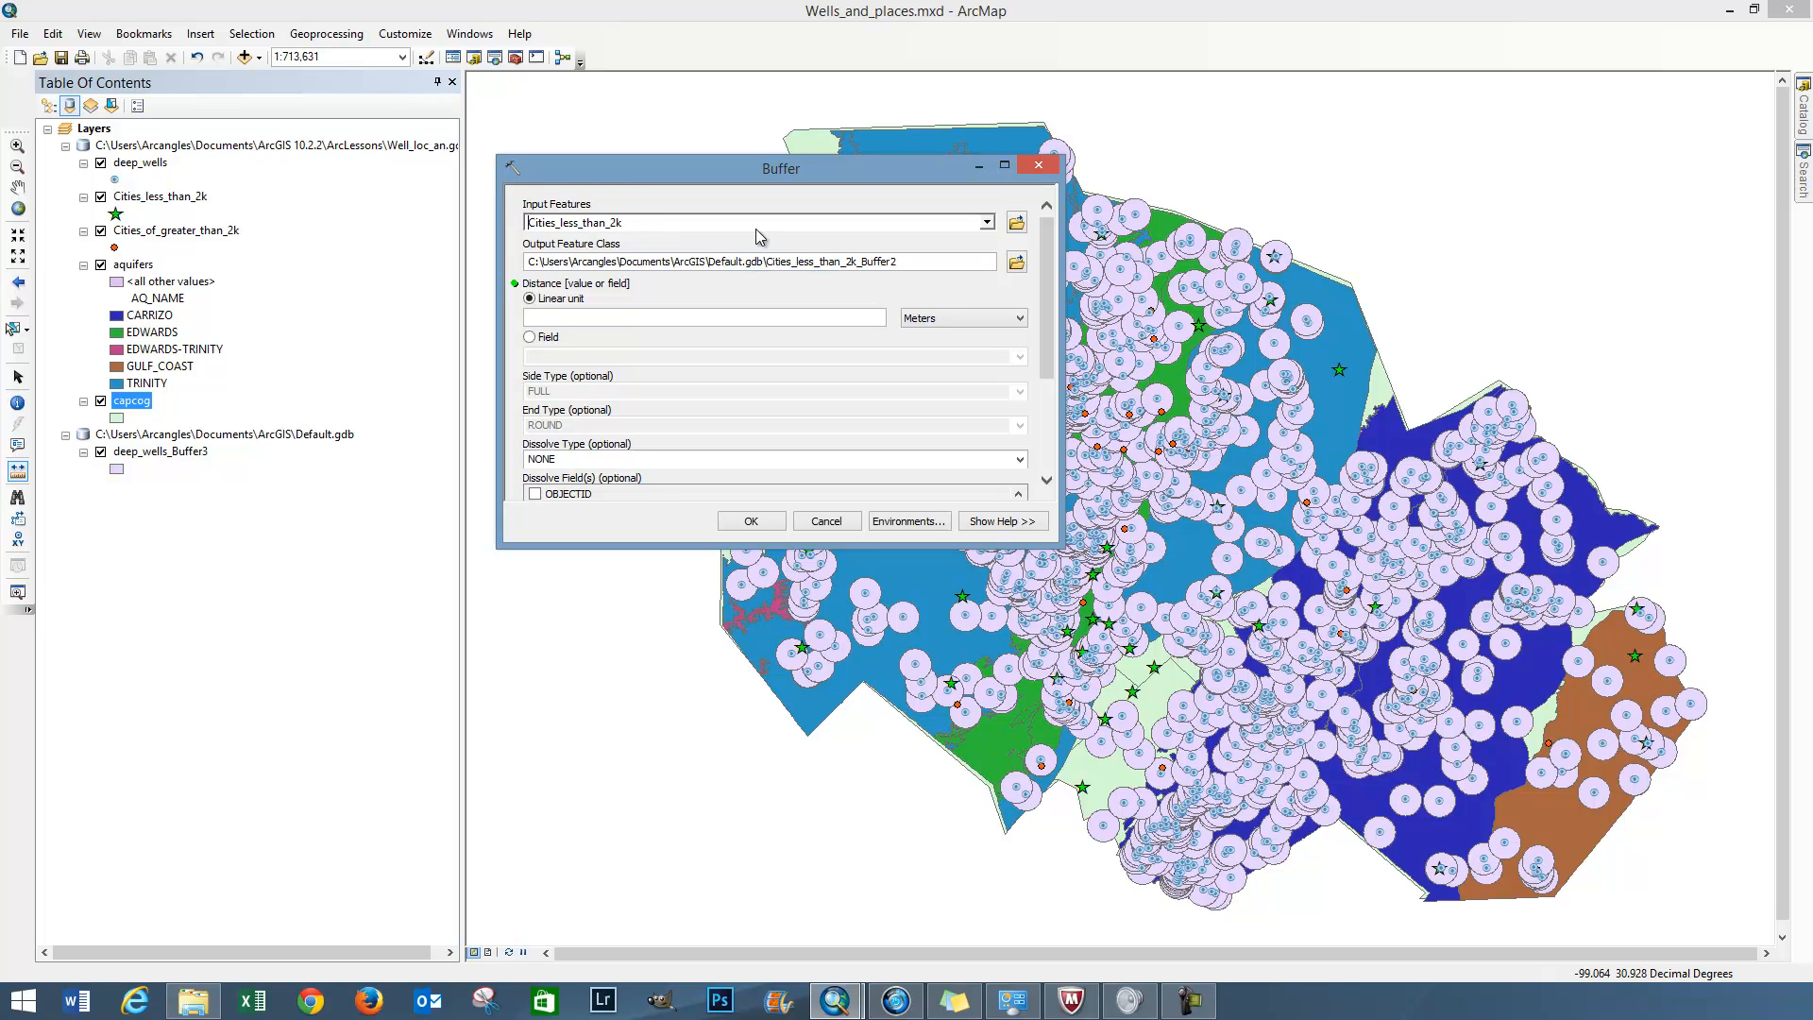
{"action": "left_click_drag", "start_coordinate": [677, 225], "coordinate": [472, 233]}
{"action": "type", "text": "Buffer"}
{"action": "left_click", "coordinate": [987, 222]}
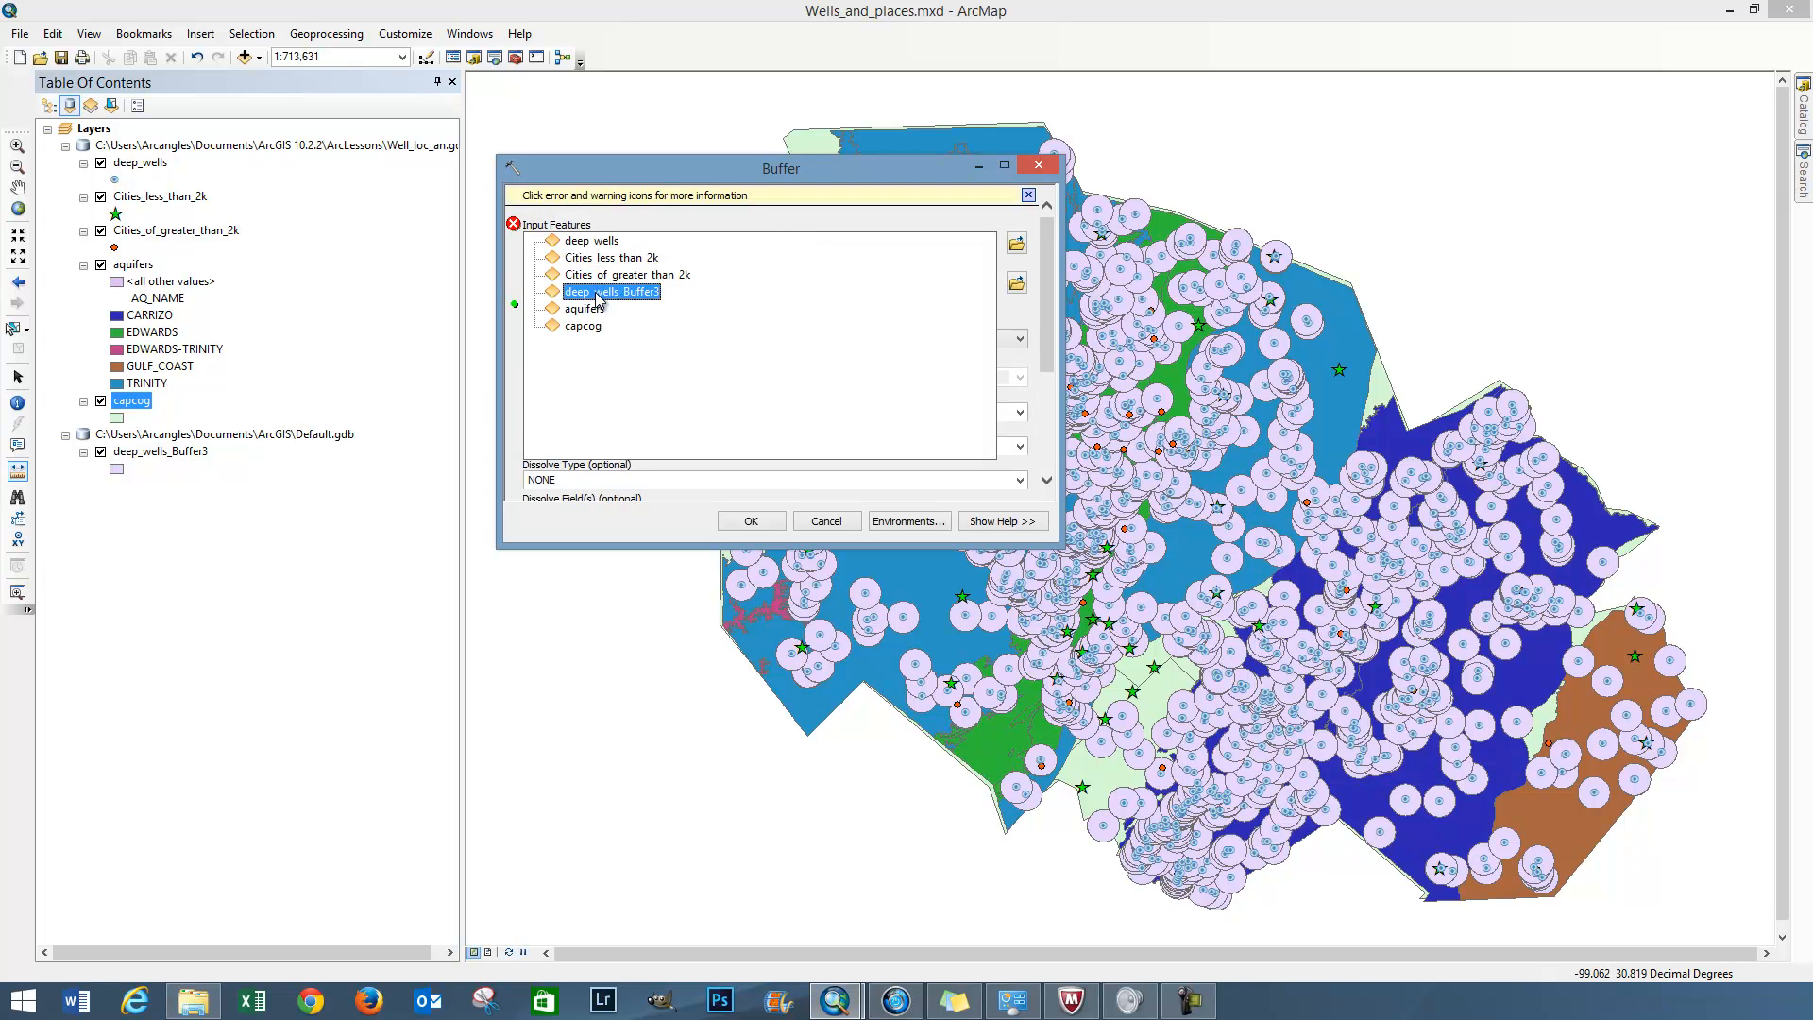
{"action": "left_click", "coordinate": [587, 257]}
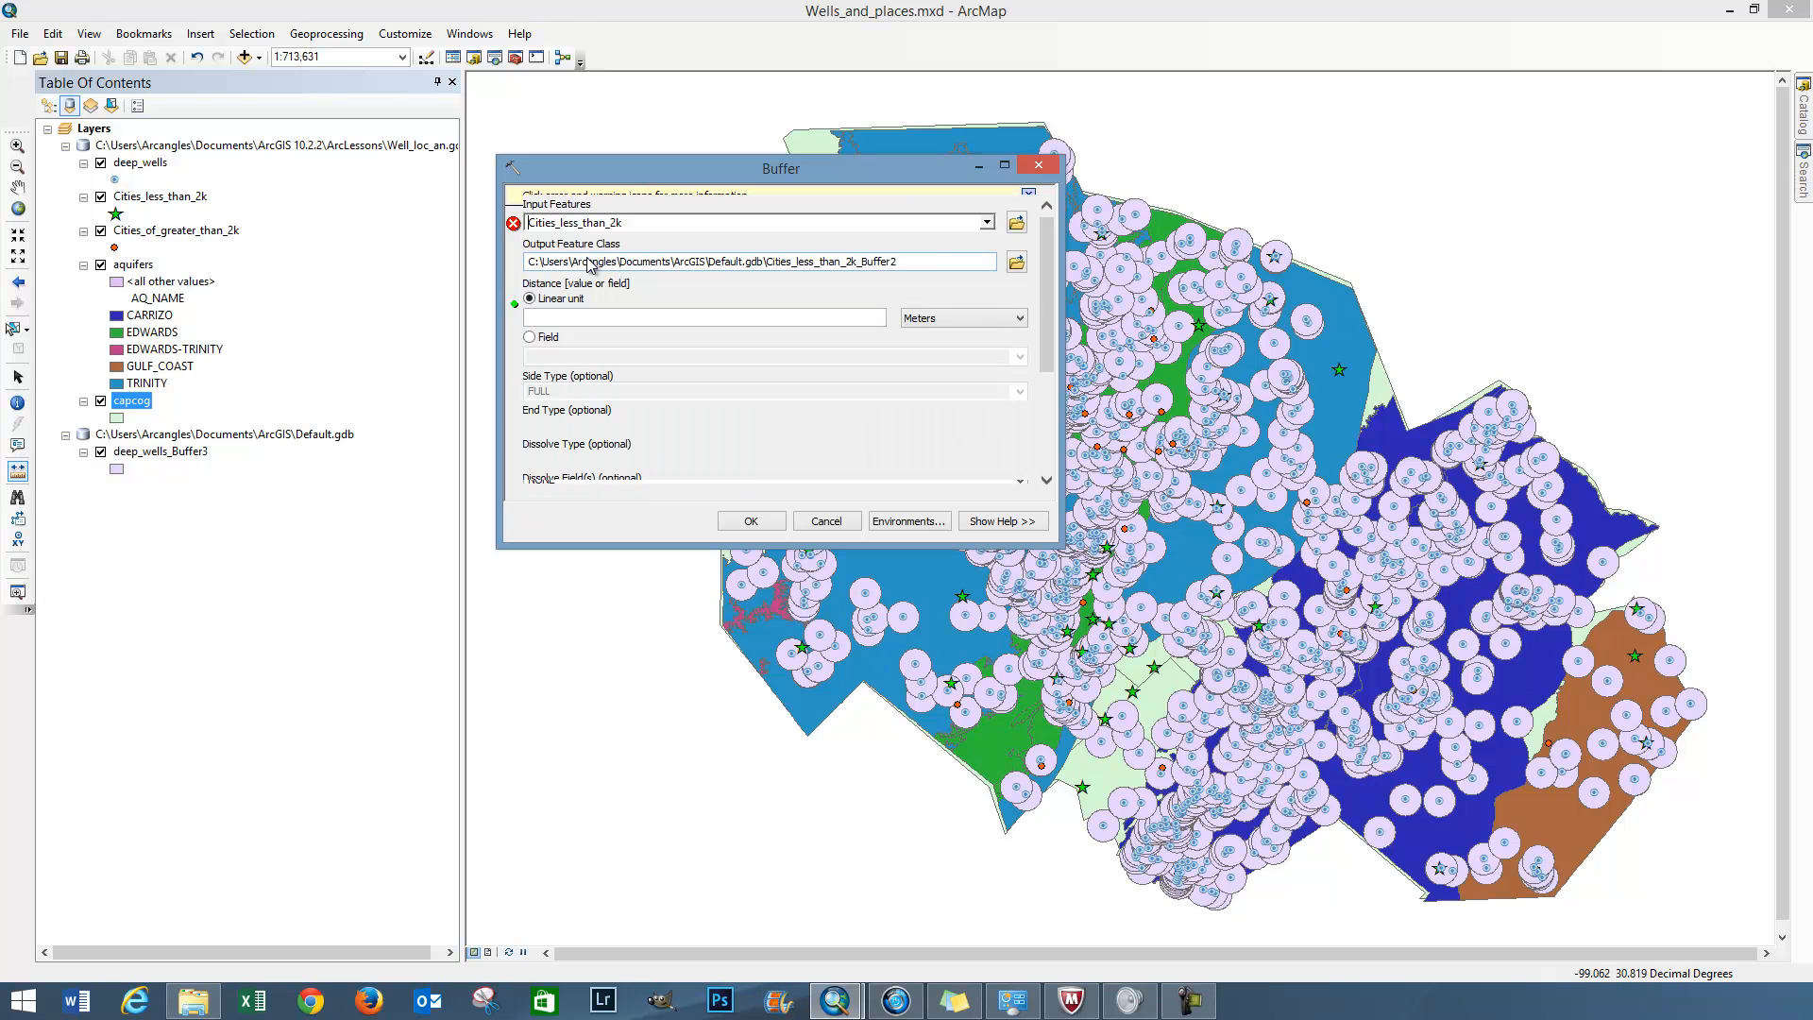
{"action": "left_click", "coordinate": [918, 266]}
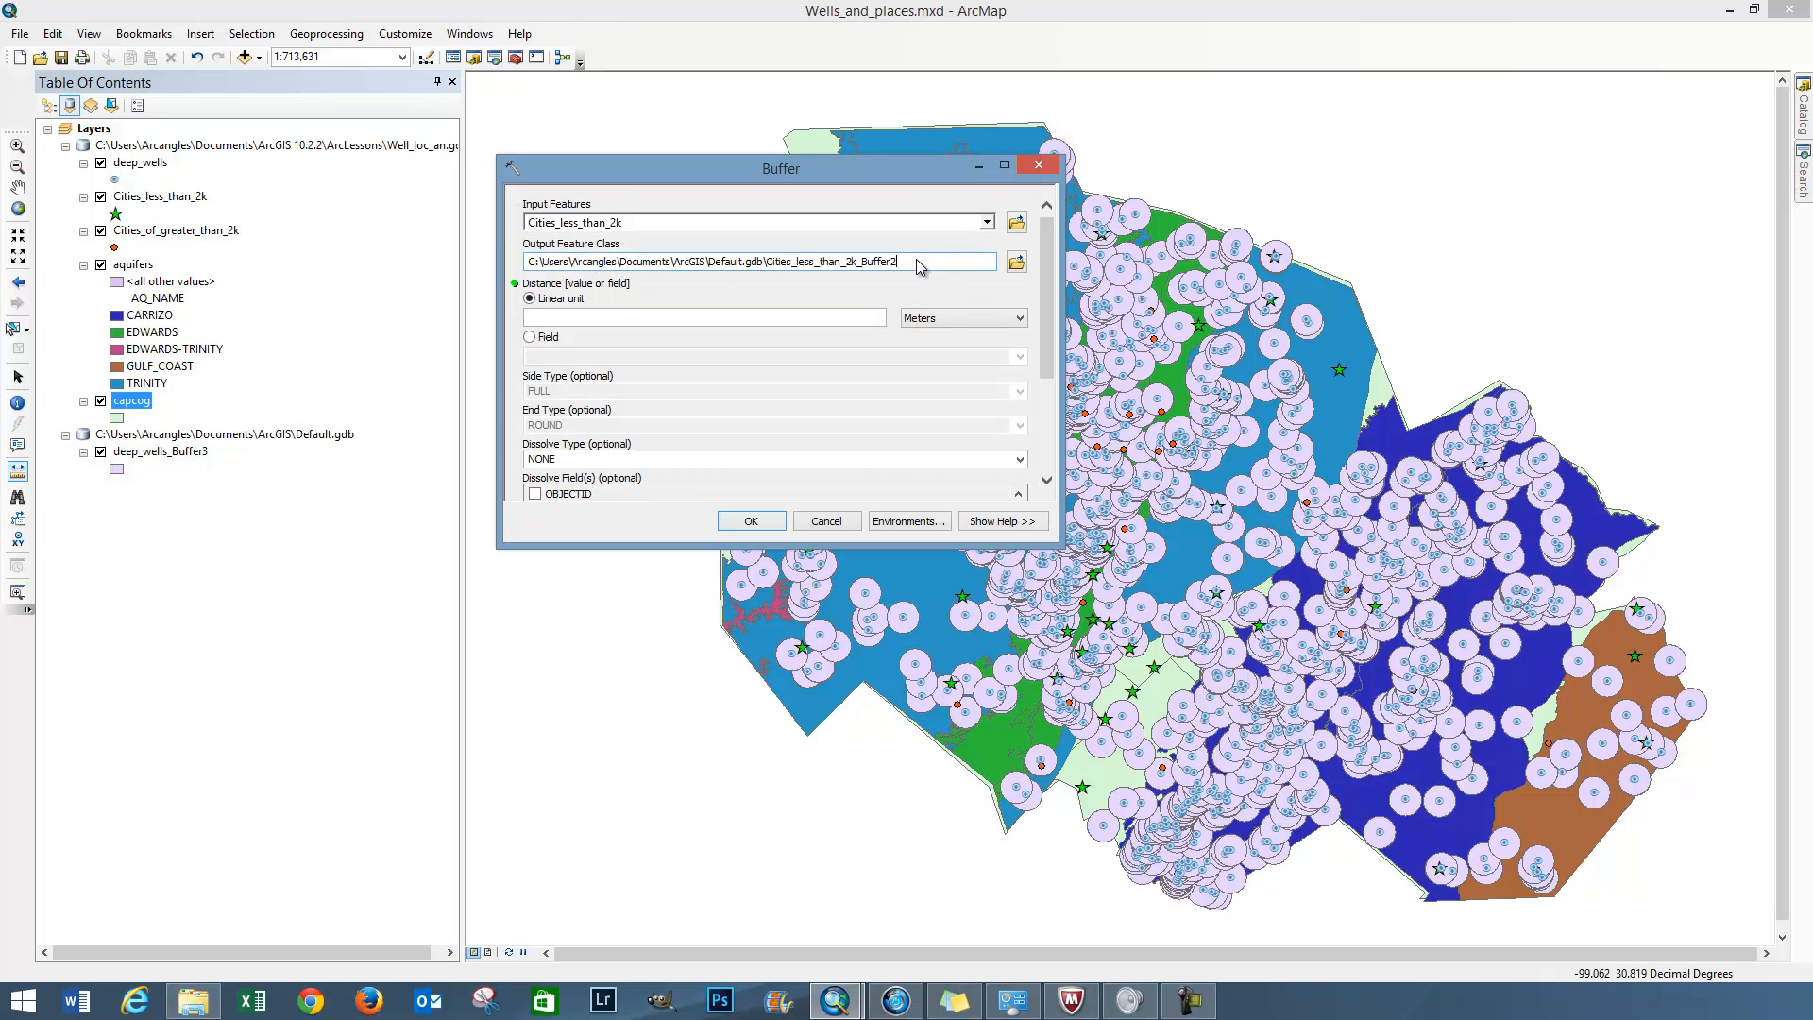
{"action": "left_click", "coordinate": [1016, 262]}
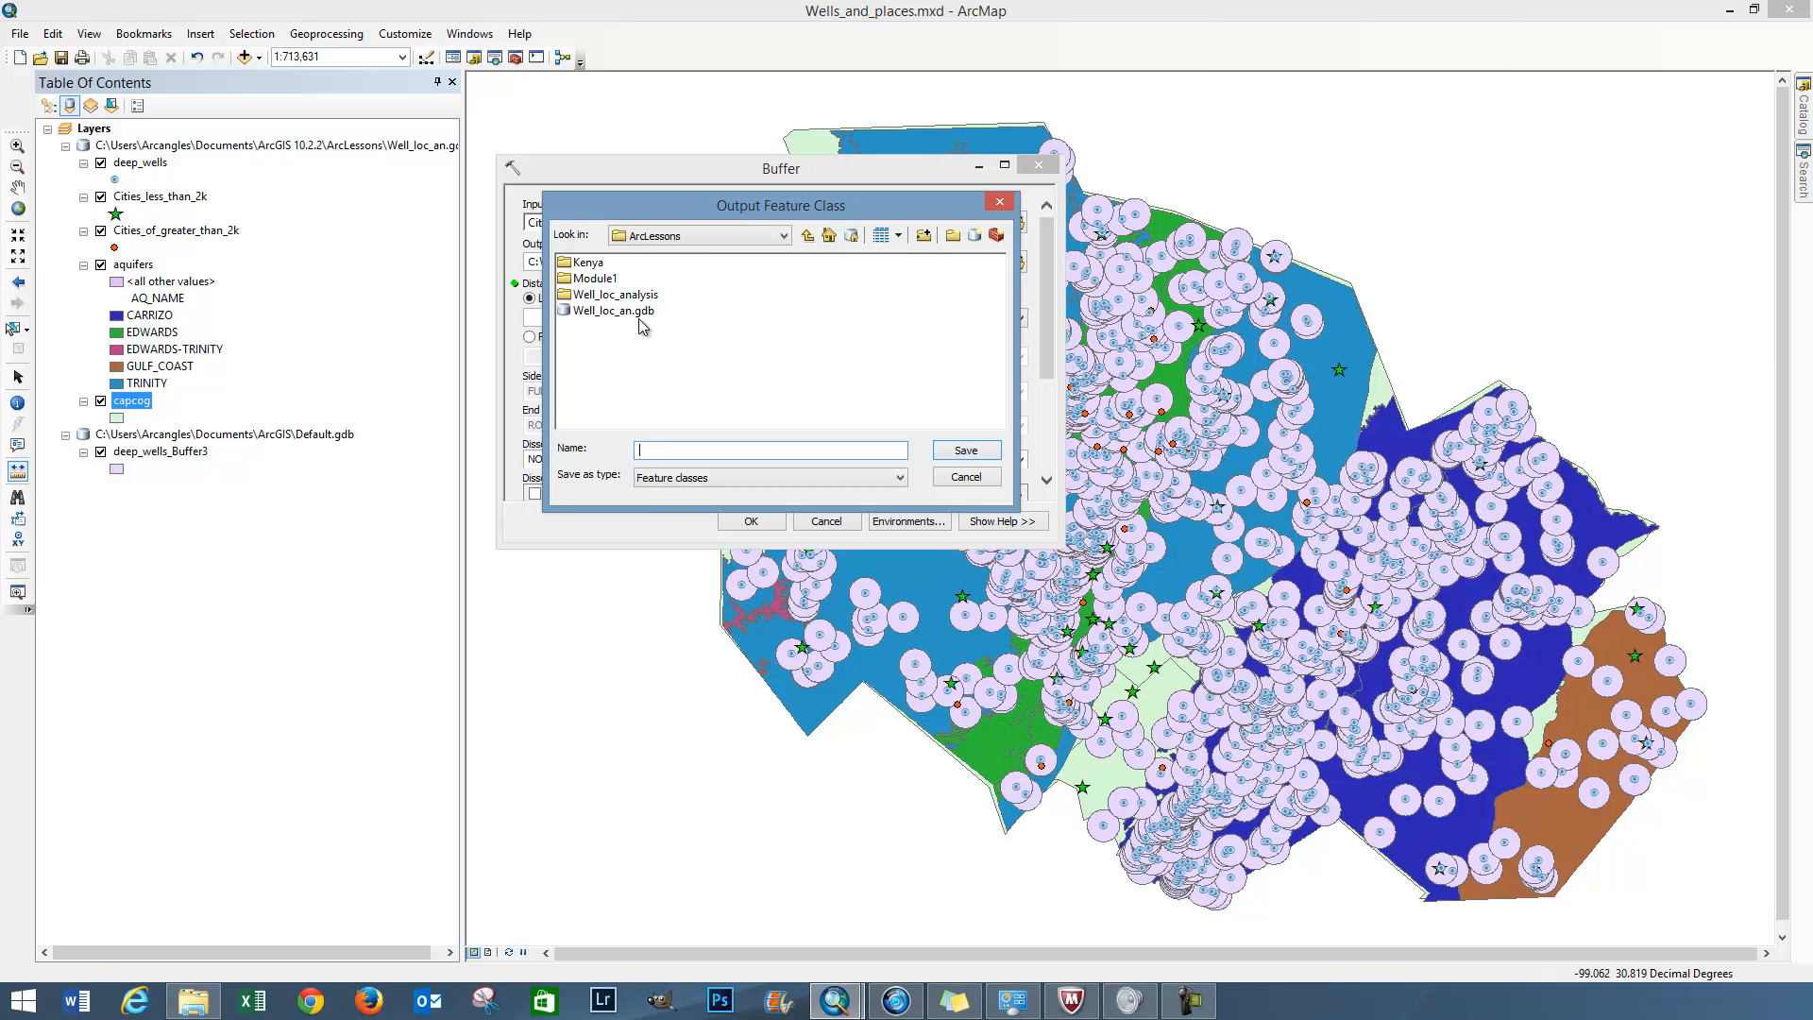
{"action": "left_click", "coordinate": [809, 235]}
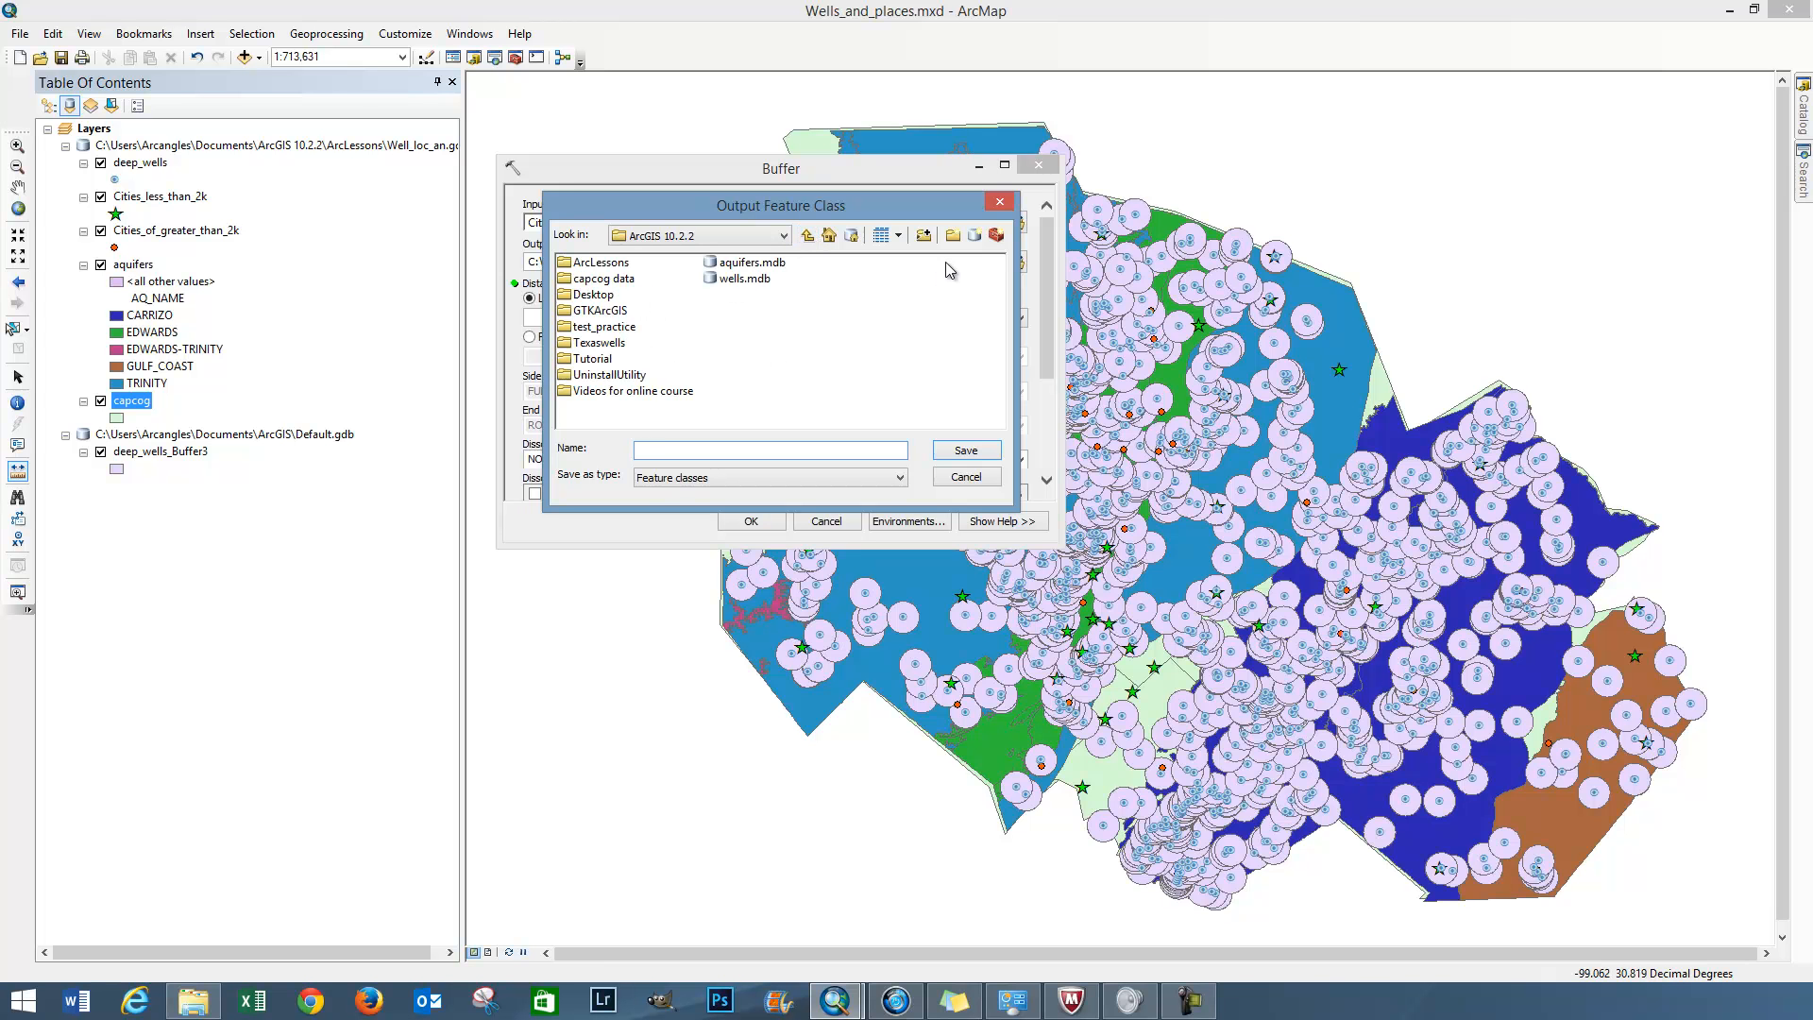
{"action": "left_click", "coordinate": [999, 201]}
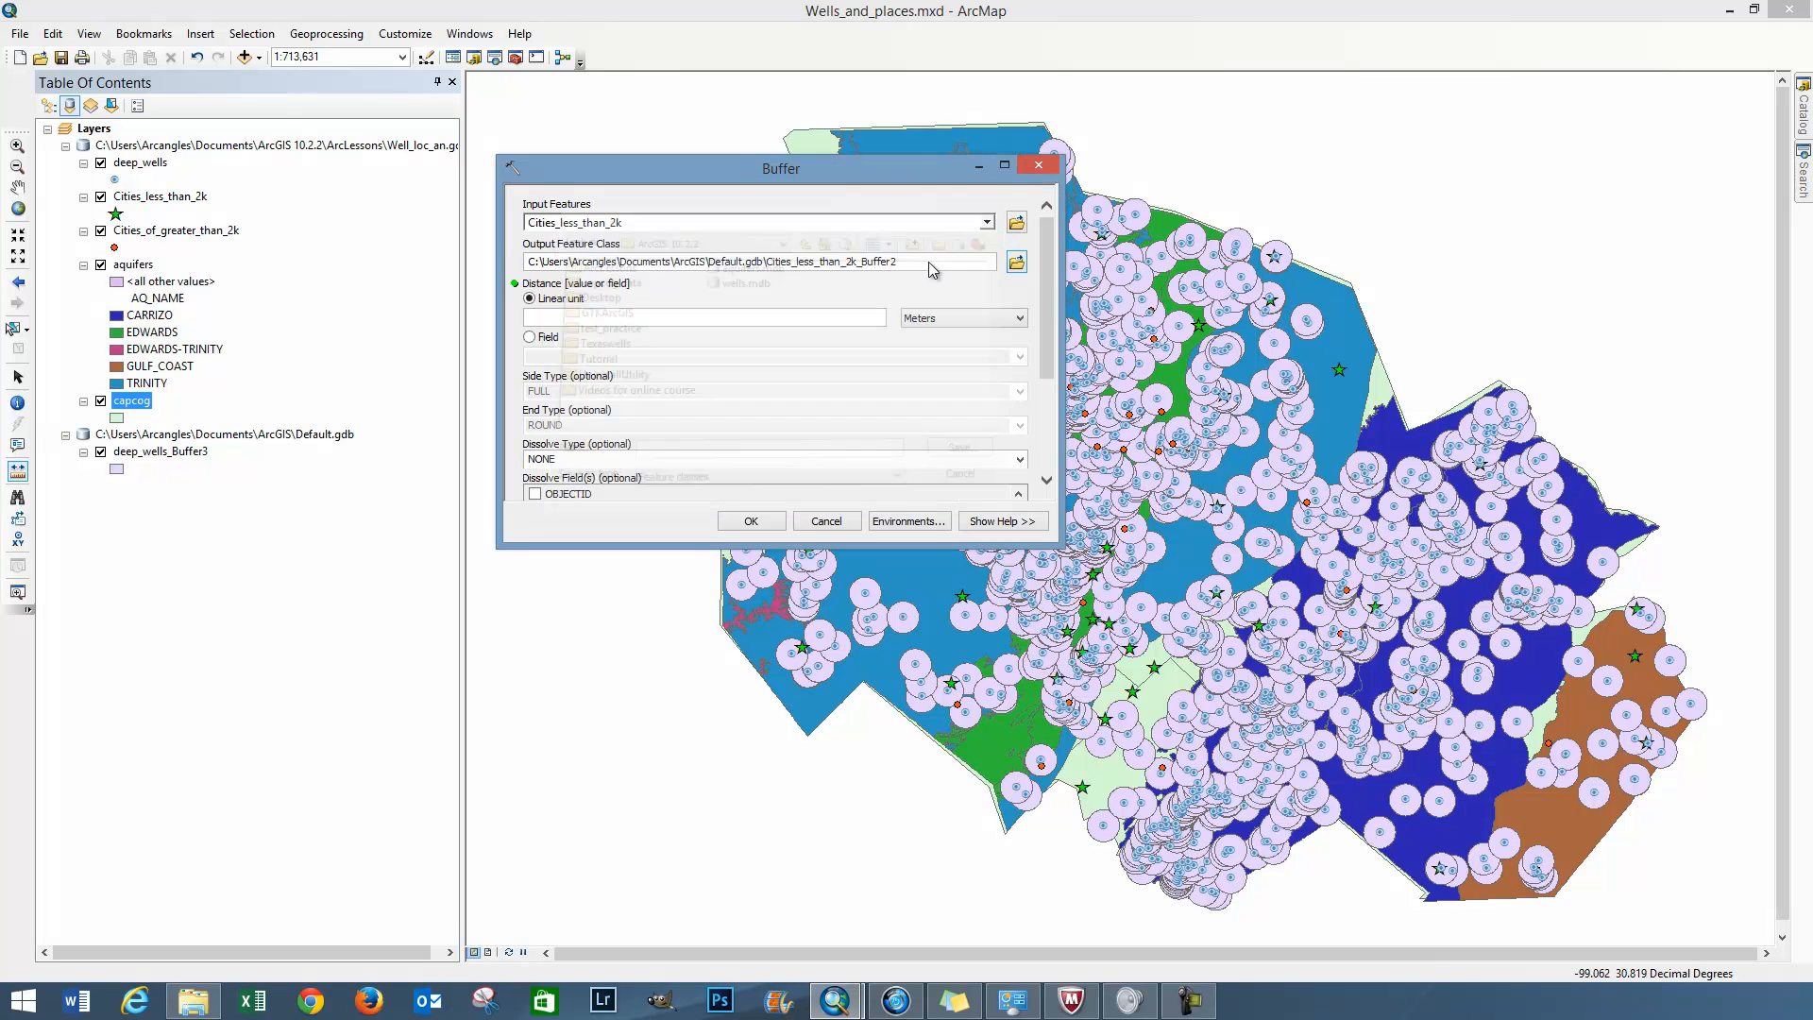
{"action": "left_click", "coordinate": [901, 263]}
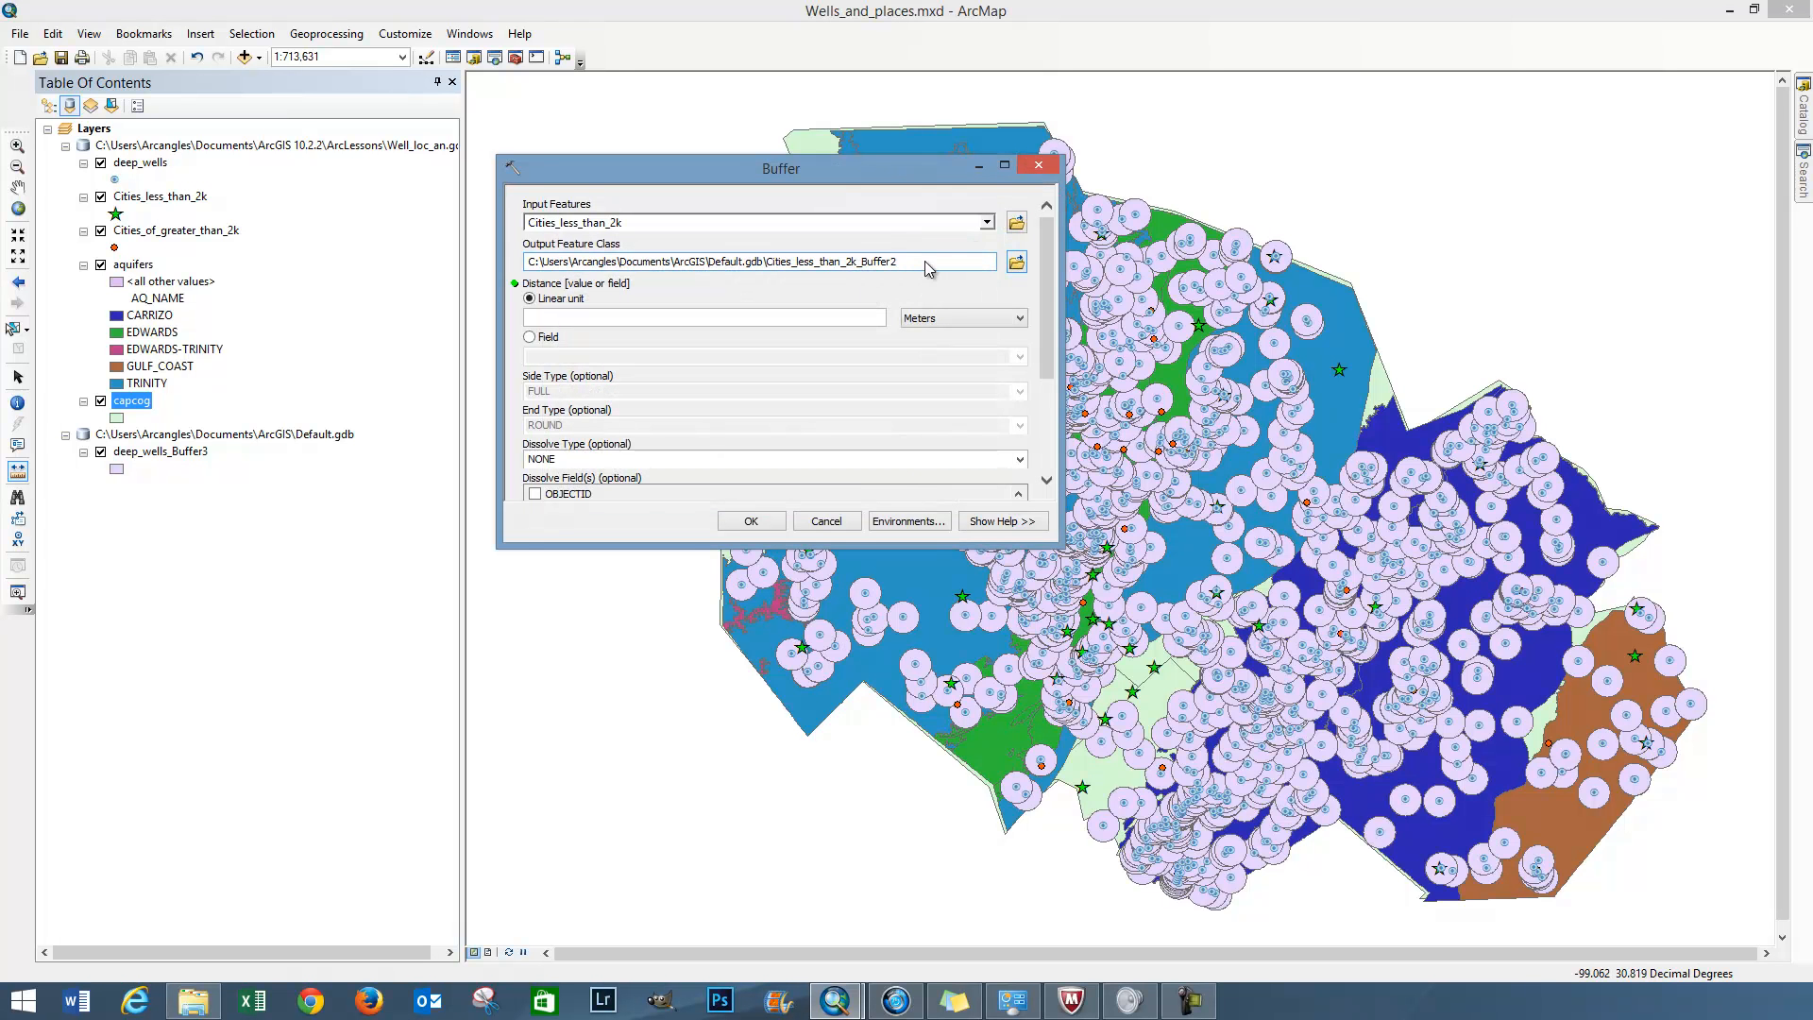
{"action": "left_click", "coordinate": [1019, 264]}
{"action": "left_click", "coordinate": [609, 312]}
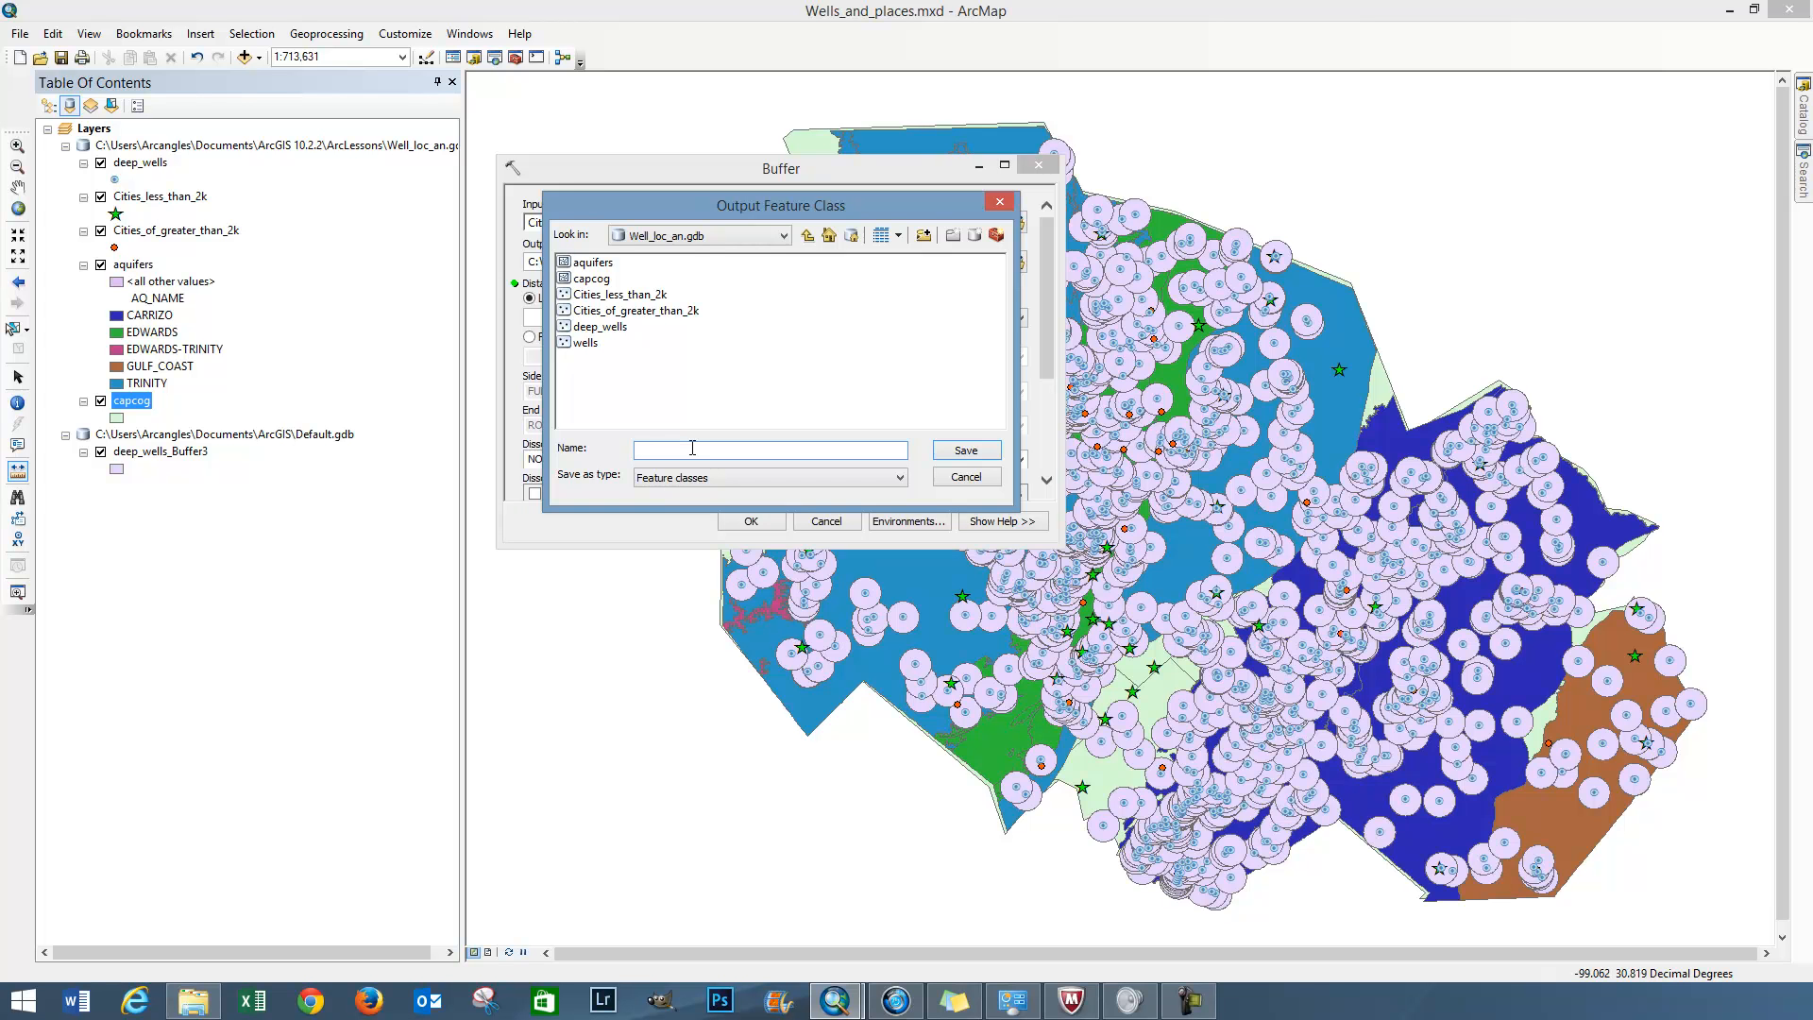
{"action": "type", "text": "fer City 2k"}
{"action": "key", "text": "BackSpace"}
{"action": "type", "text": "less than"}
{"action": "left_click", "coordinate": [966, 477]}
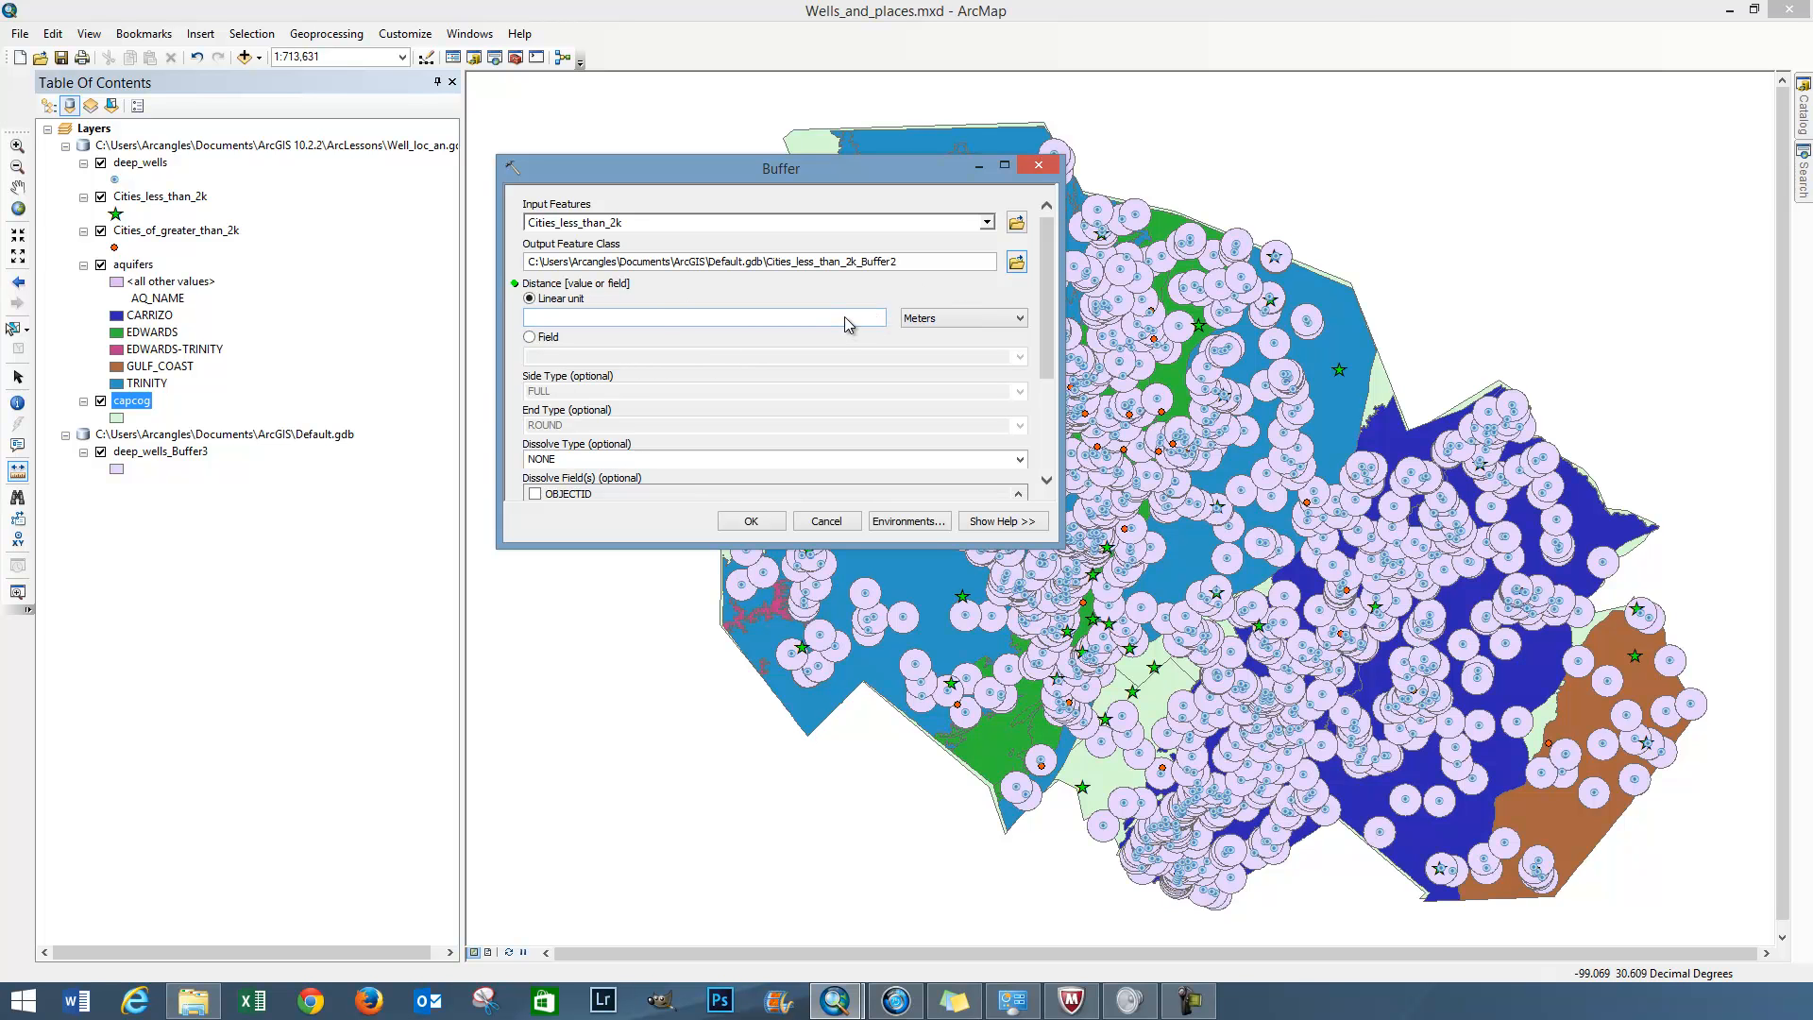
Set the buffer distance unit to Miles and create the 2-mile buffer around Cities_less_than_2k as Cities_less_than_2k_Buffer2
{"action": "left_click", "coordinate": [1020, 315]}
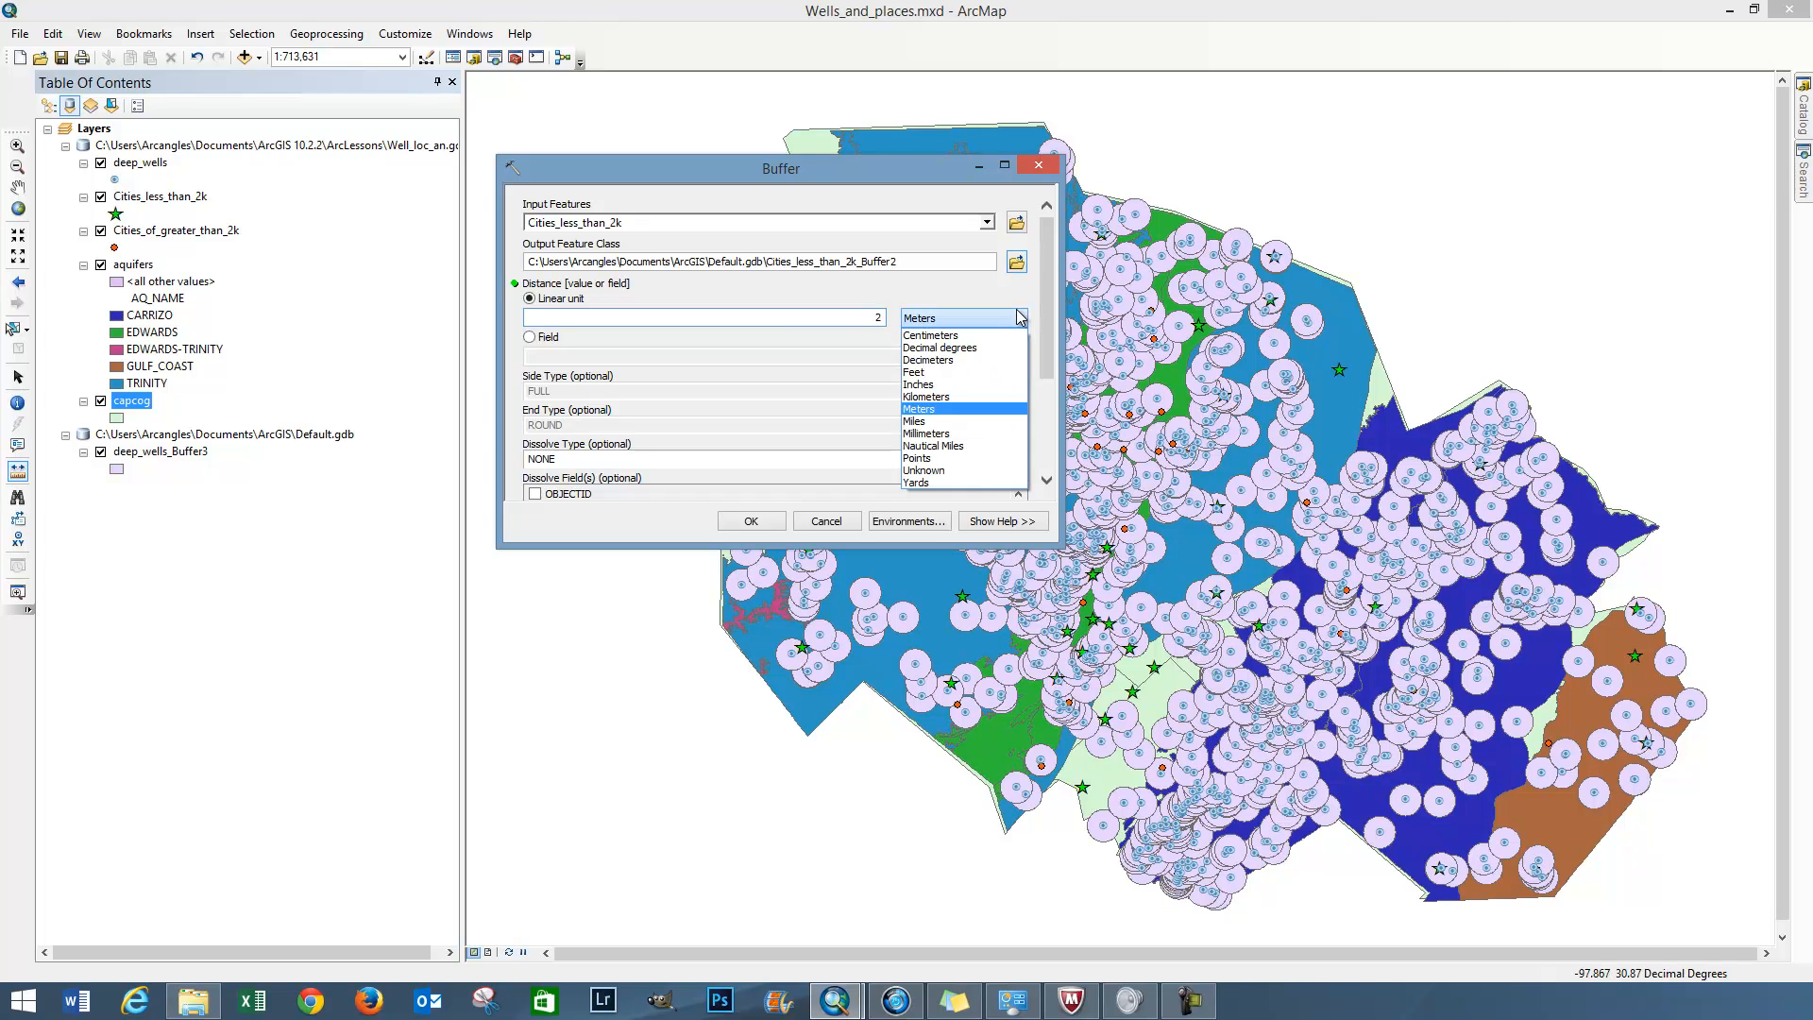
{"action": "left_click", "coordinate": [969, 426]}
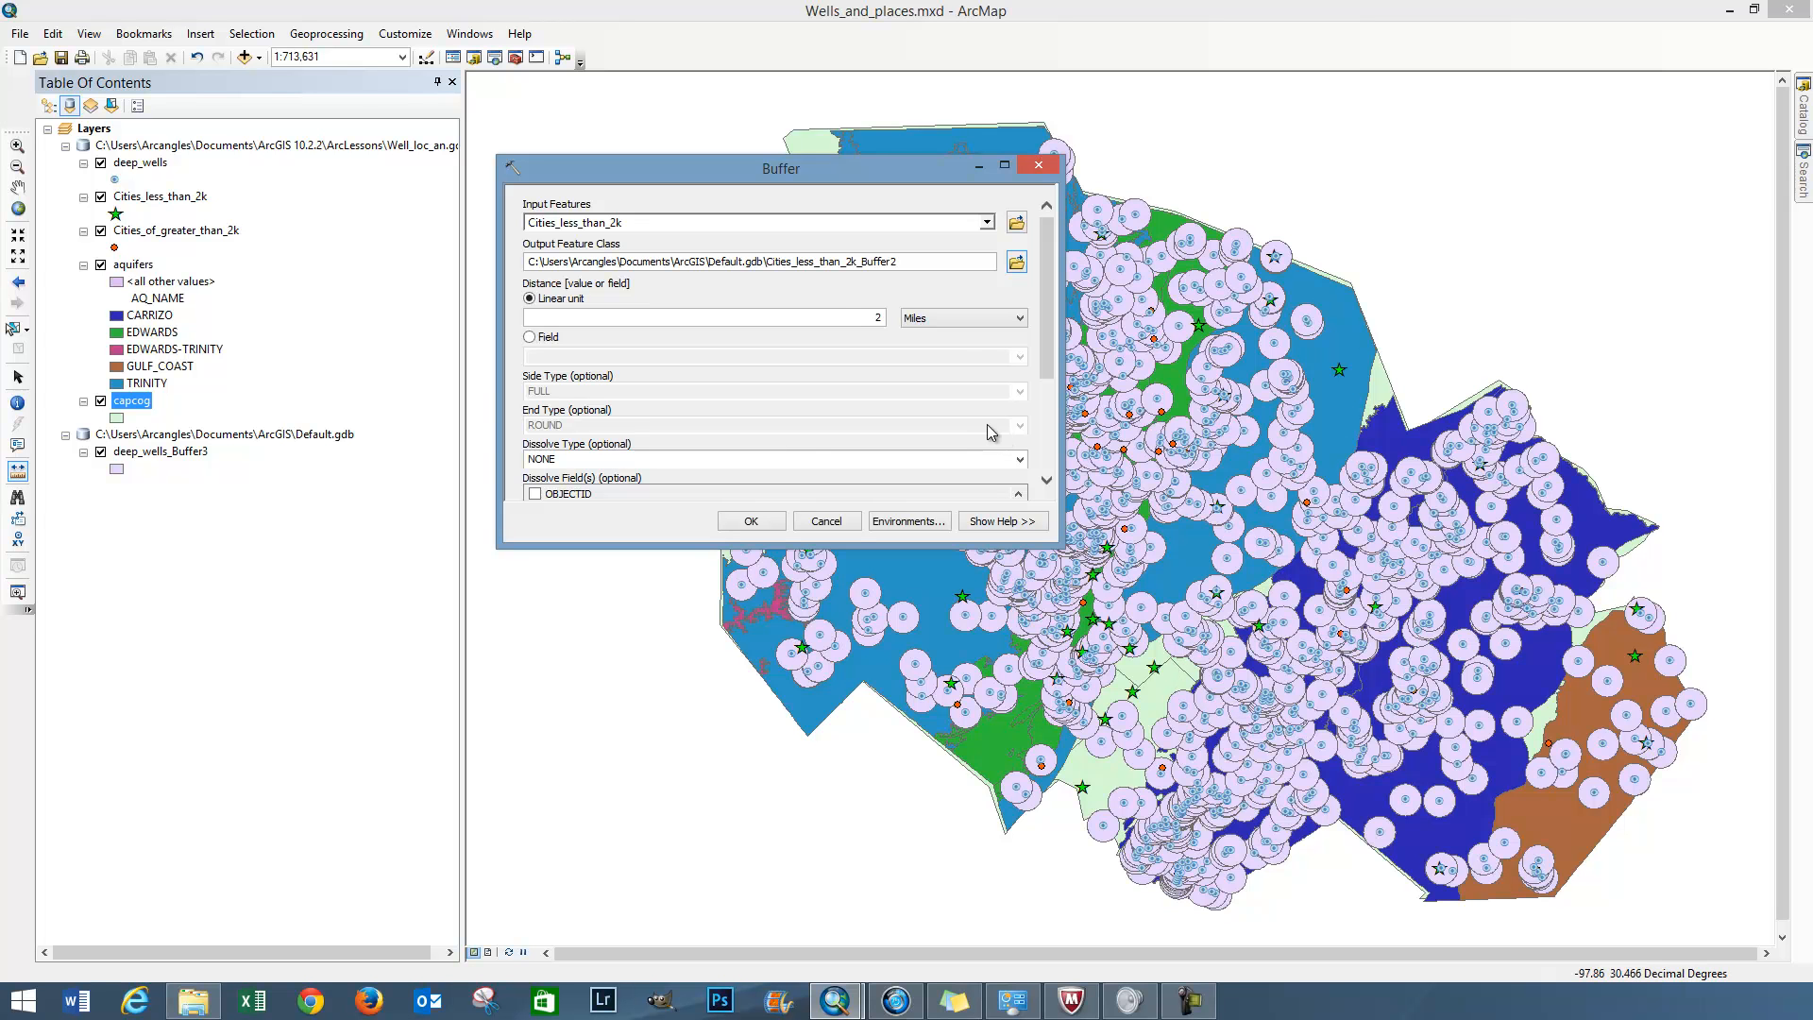
{"action": "left_click", "coordinate": [763, 521]}
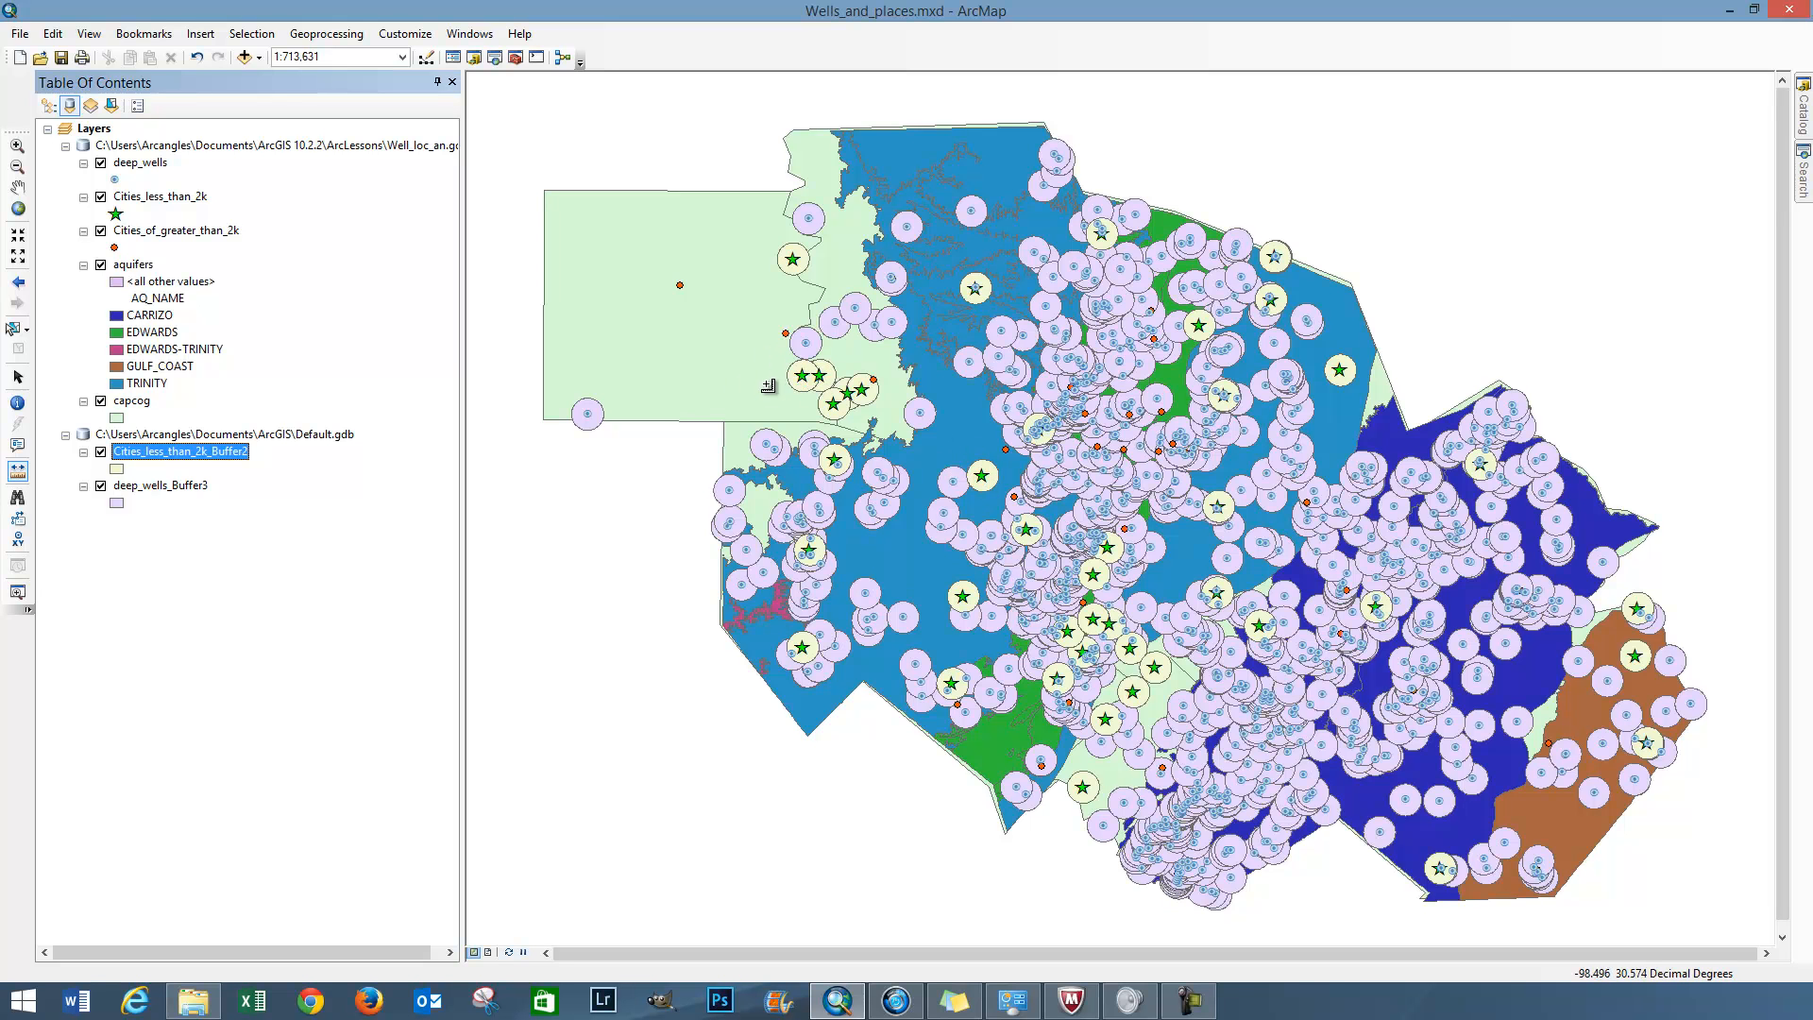
Change the fill symbol of the Cities_less_than_2k_Buffer2 layer to the blue M-2 General Industrial style
{"action": "left_click", "coordinate": [17, 146]}
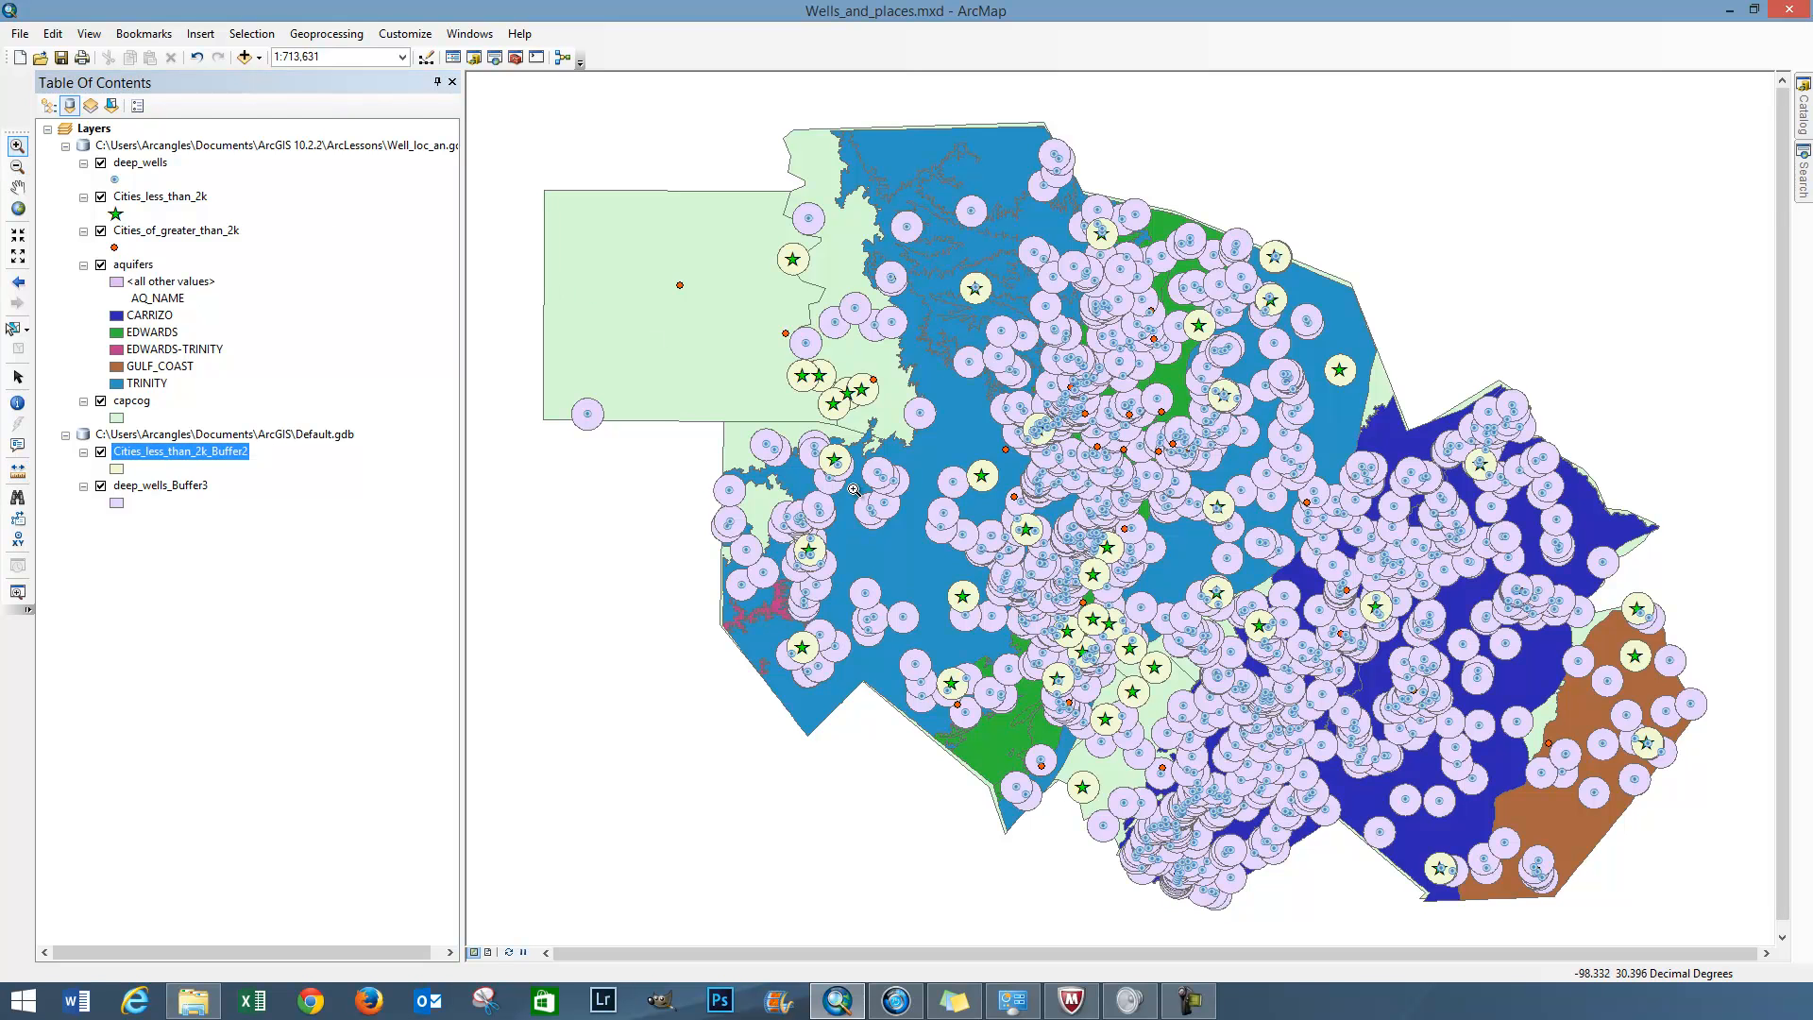
{"action": "left_click_drag", "start_coordinate": [894, 540], "coordinate": [1039, 668]}
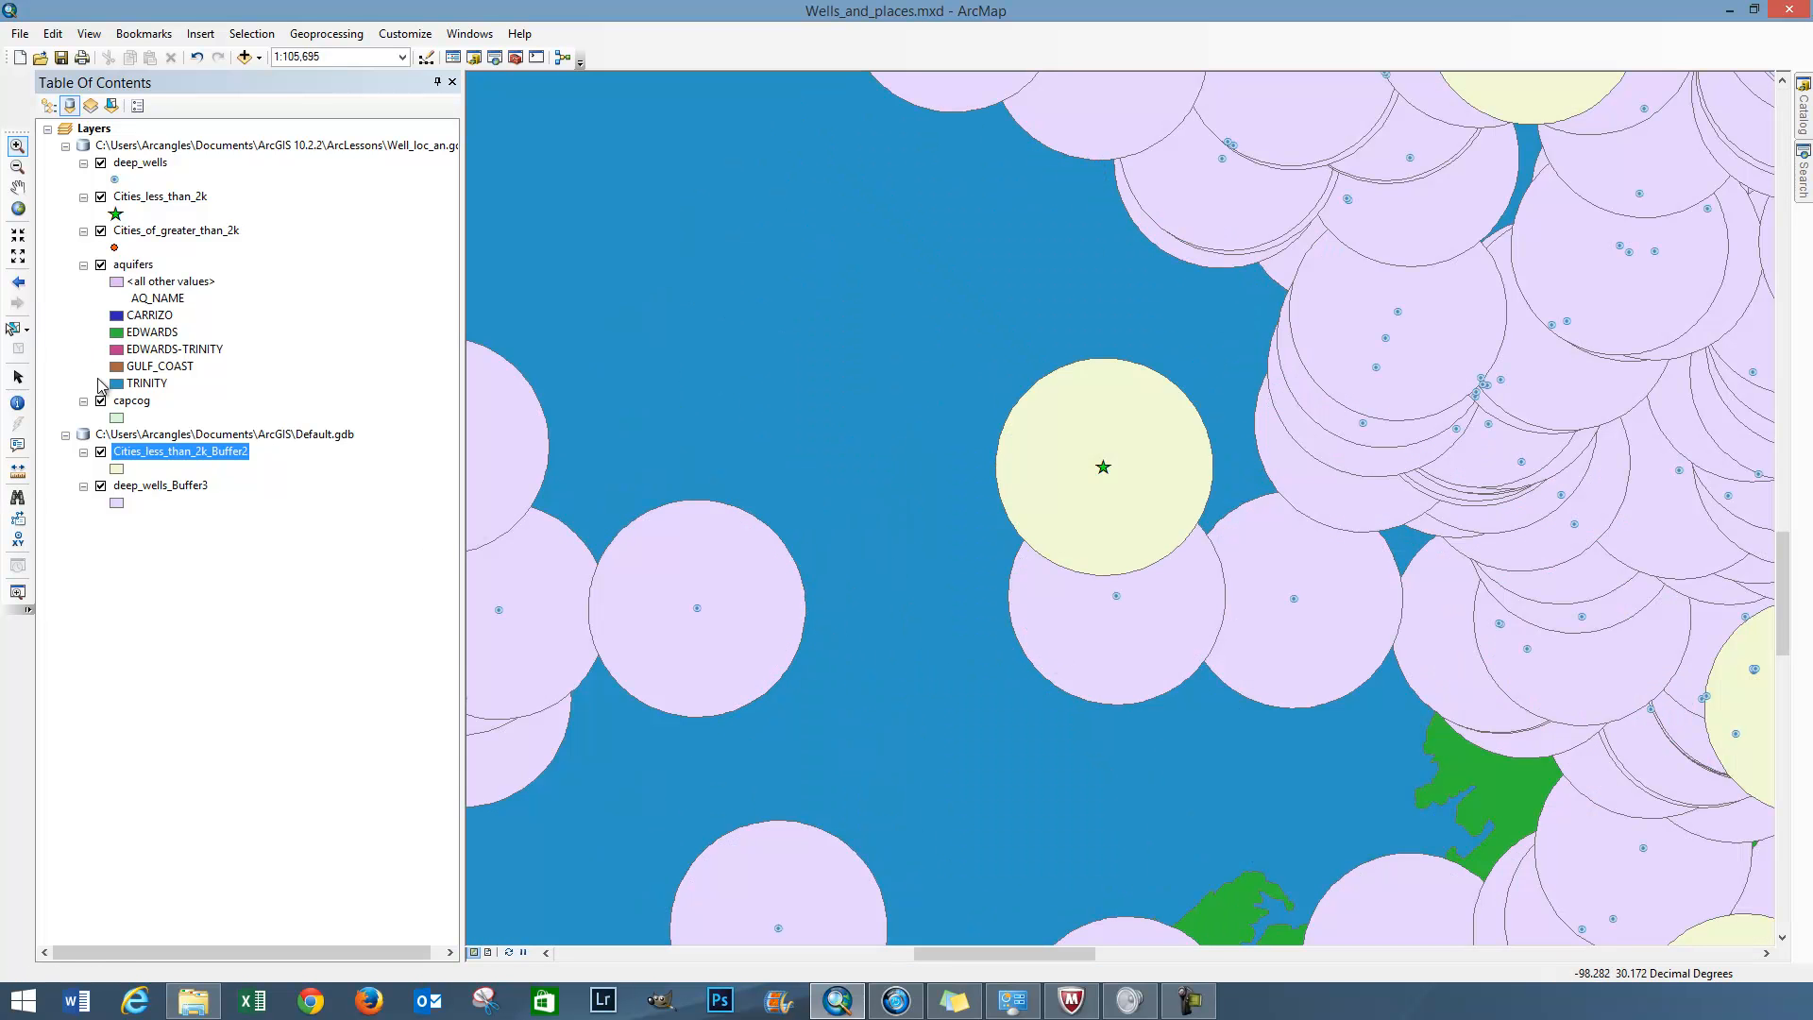
{"action": "left_click", "coordinate": [117, 469]}
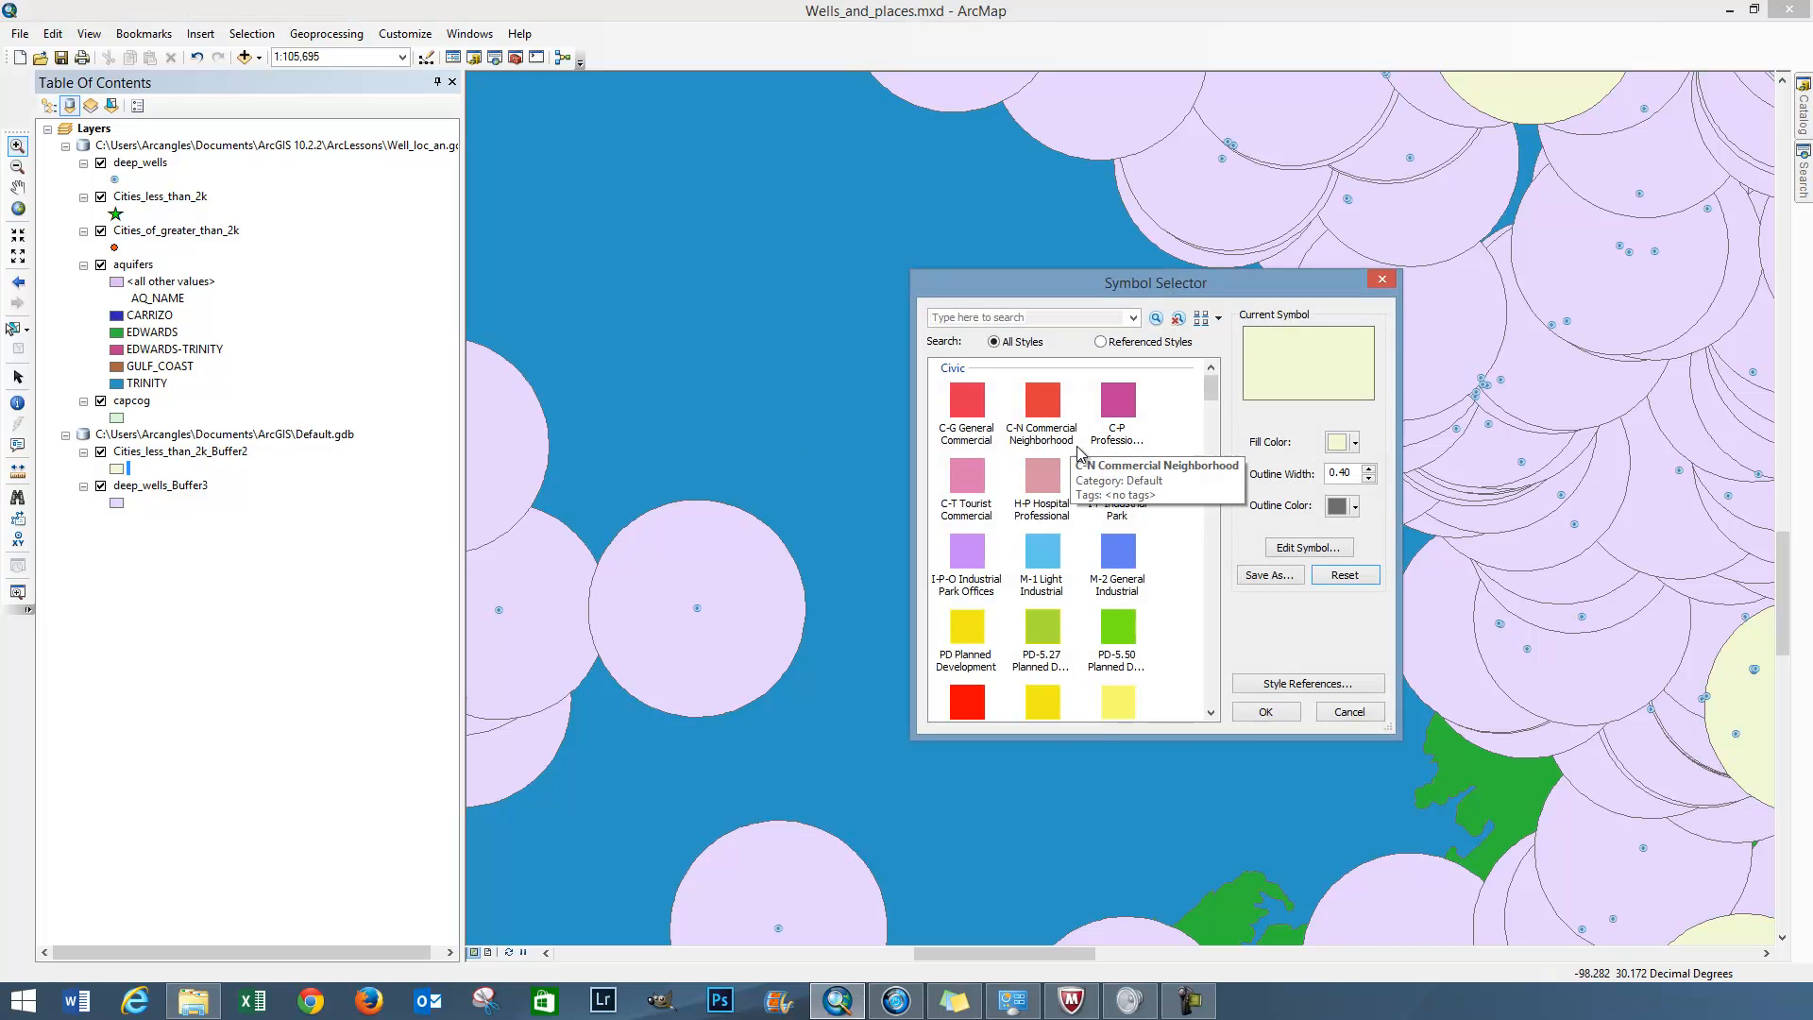
{"action": "left_click", "coordinate": [1126, 552]}
{"action": "left_click", "coordinate": [1272, 708]}
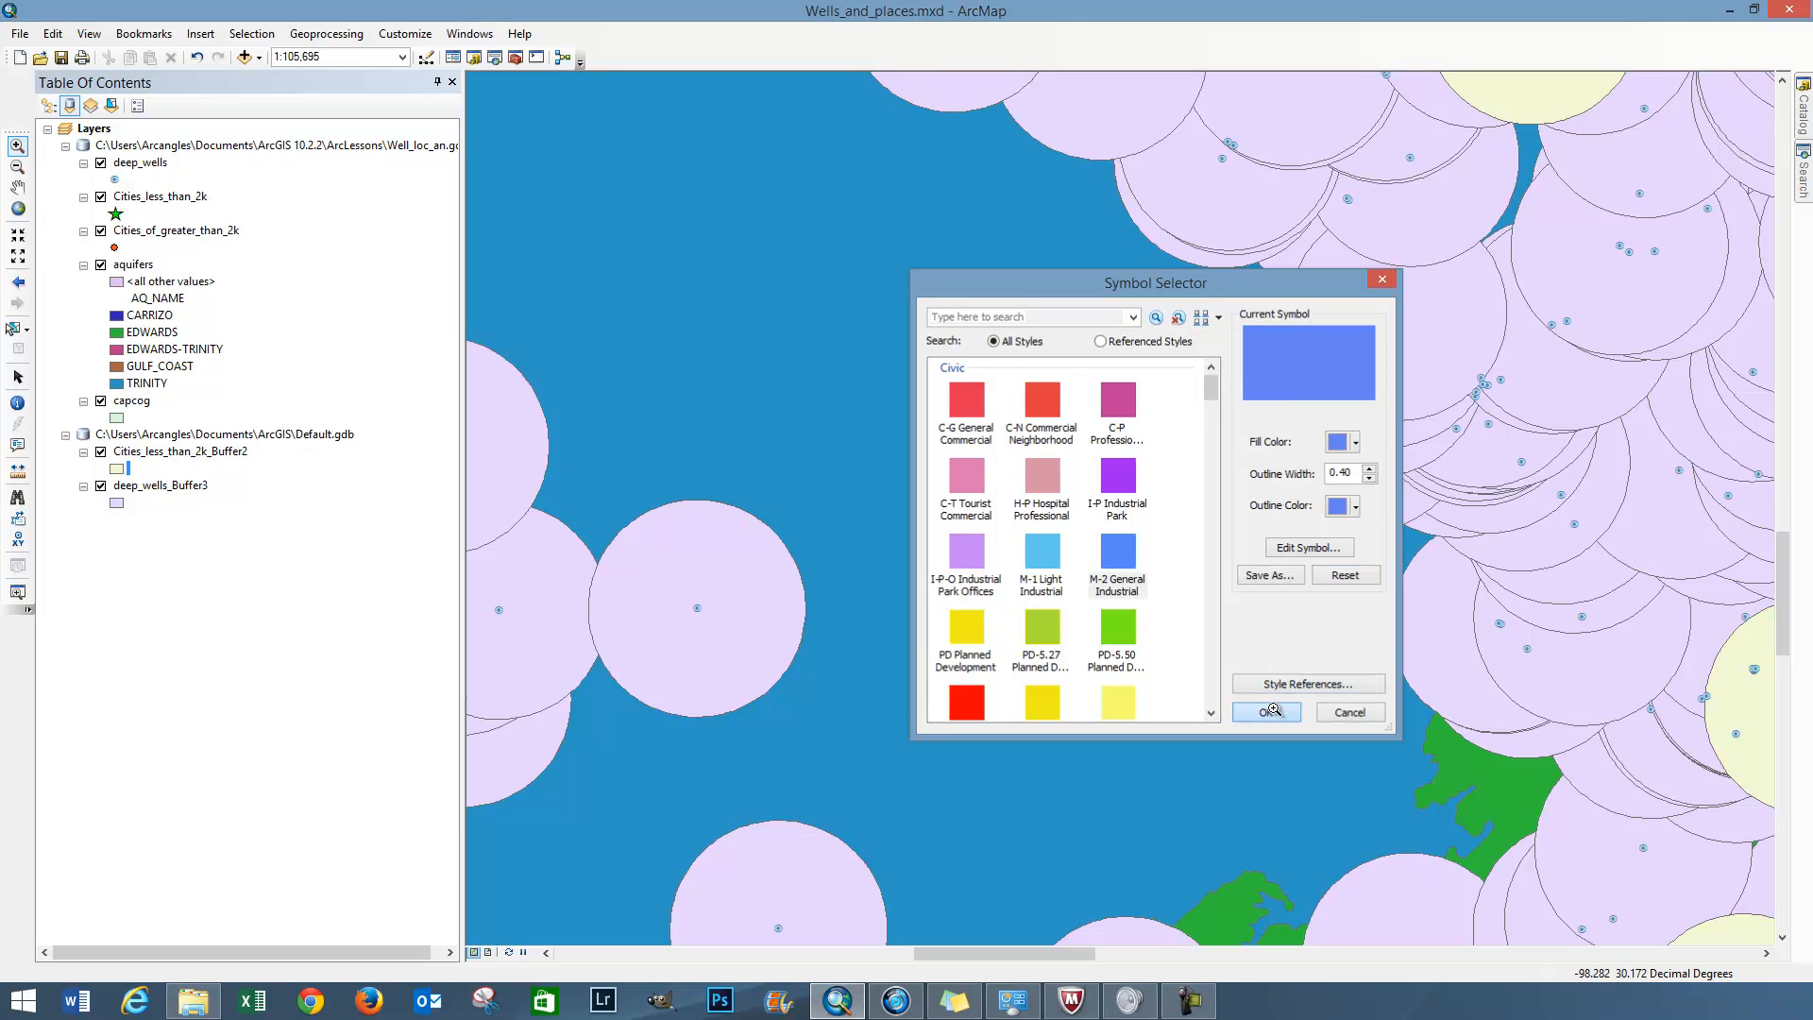
Apply the yellow PD Planned Development symbol to the Cities_less_than_2k_Buffer2 layer
{"action": "left_click", "coordinate": [116, 473]}
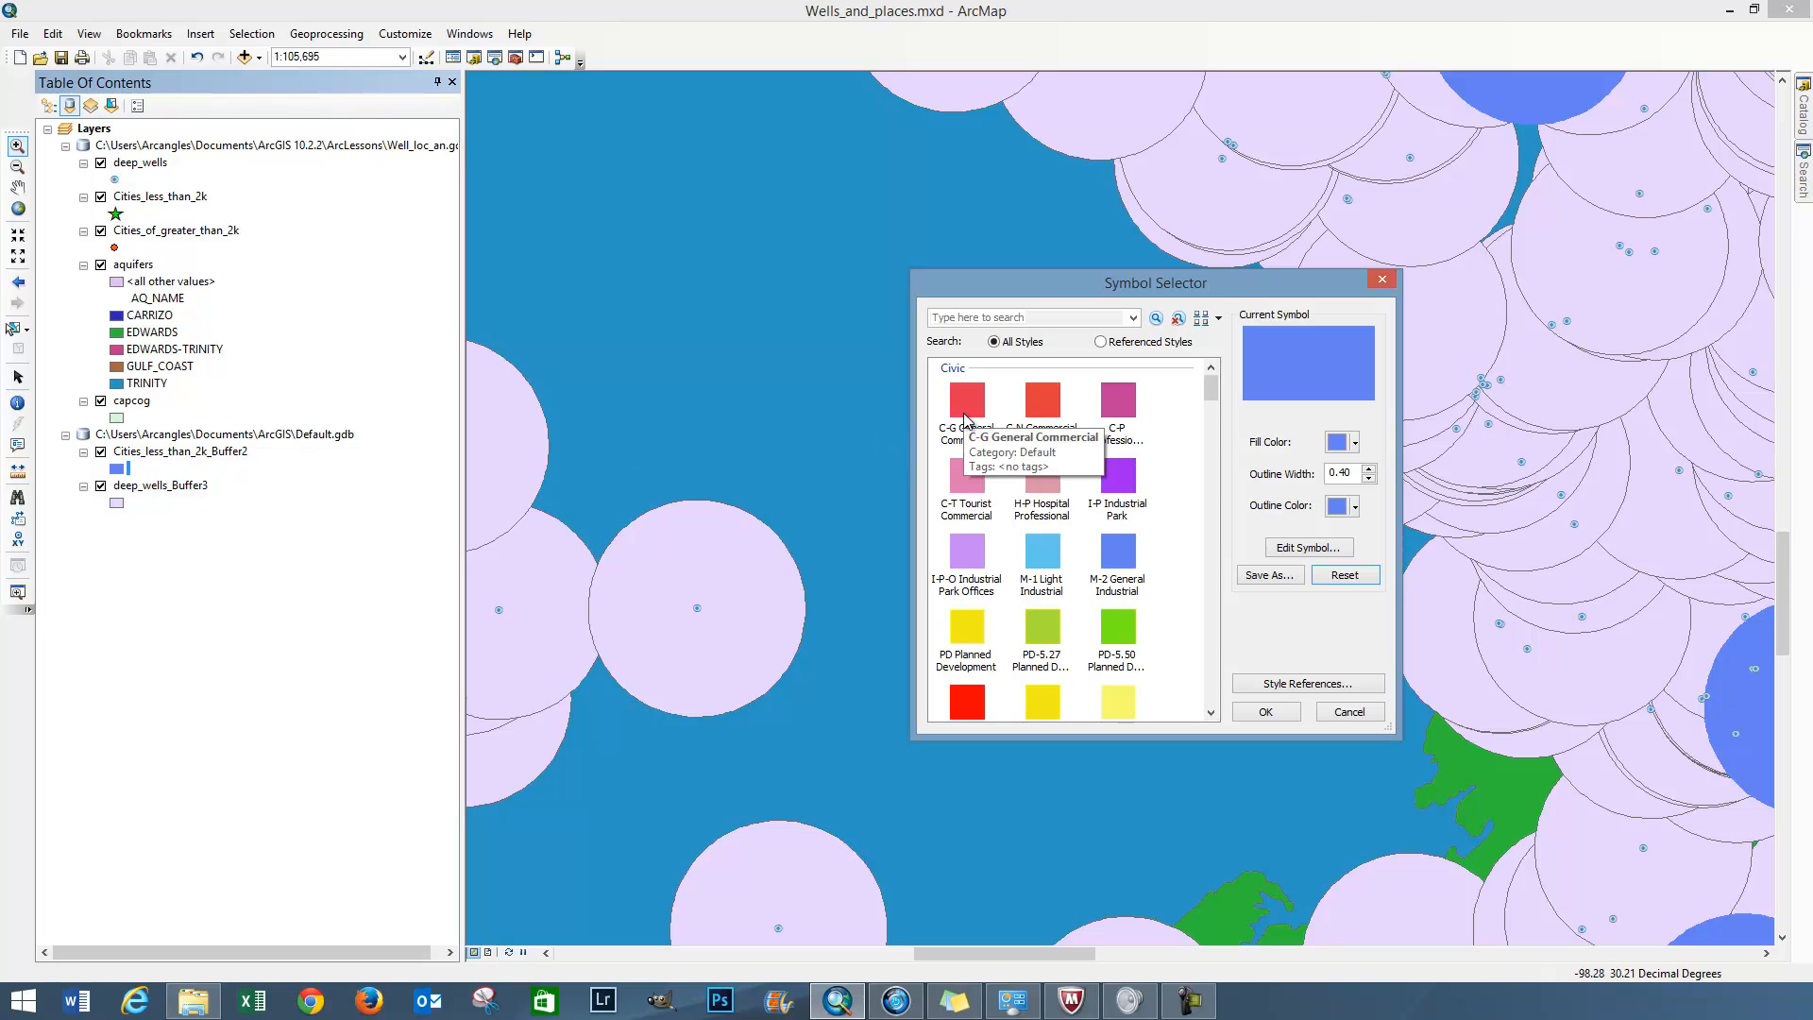
{"action": "left_click", "coordinate": [963, 647]}
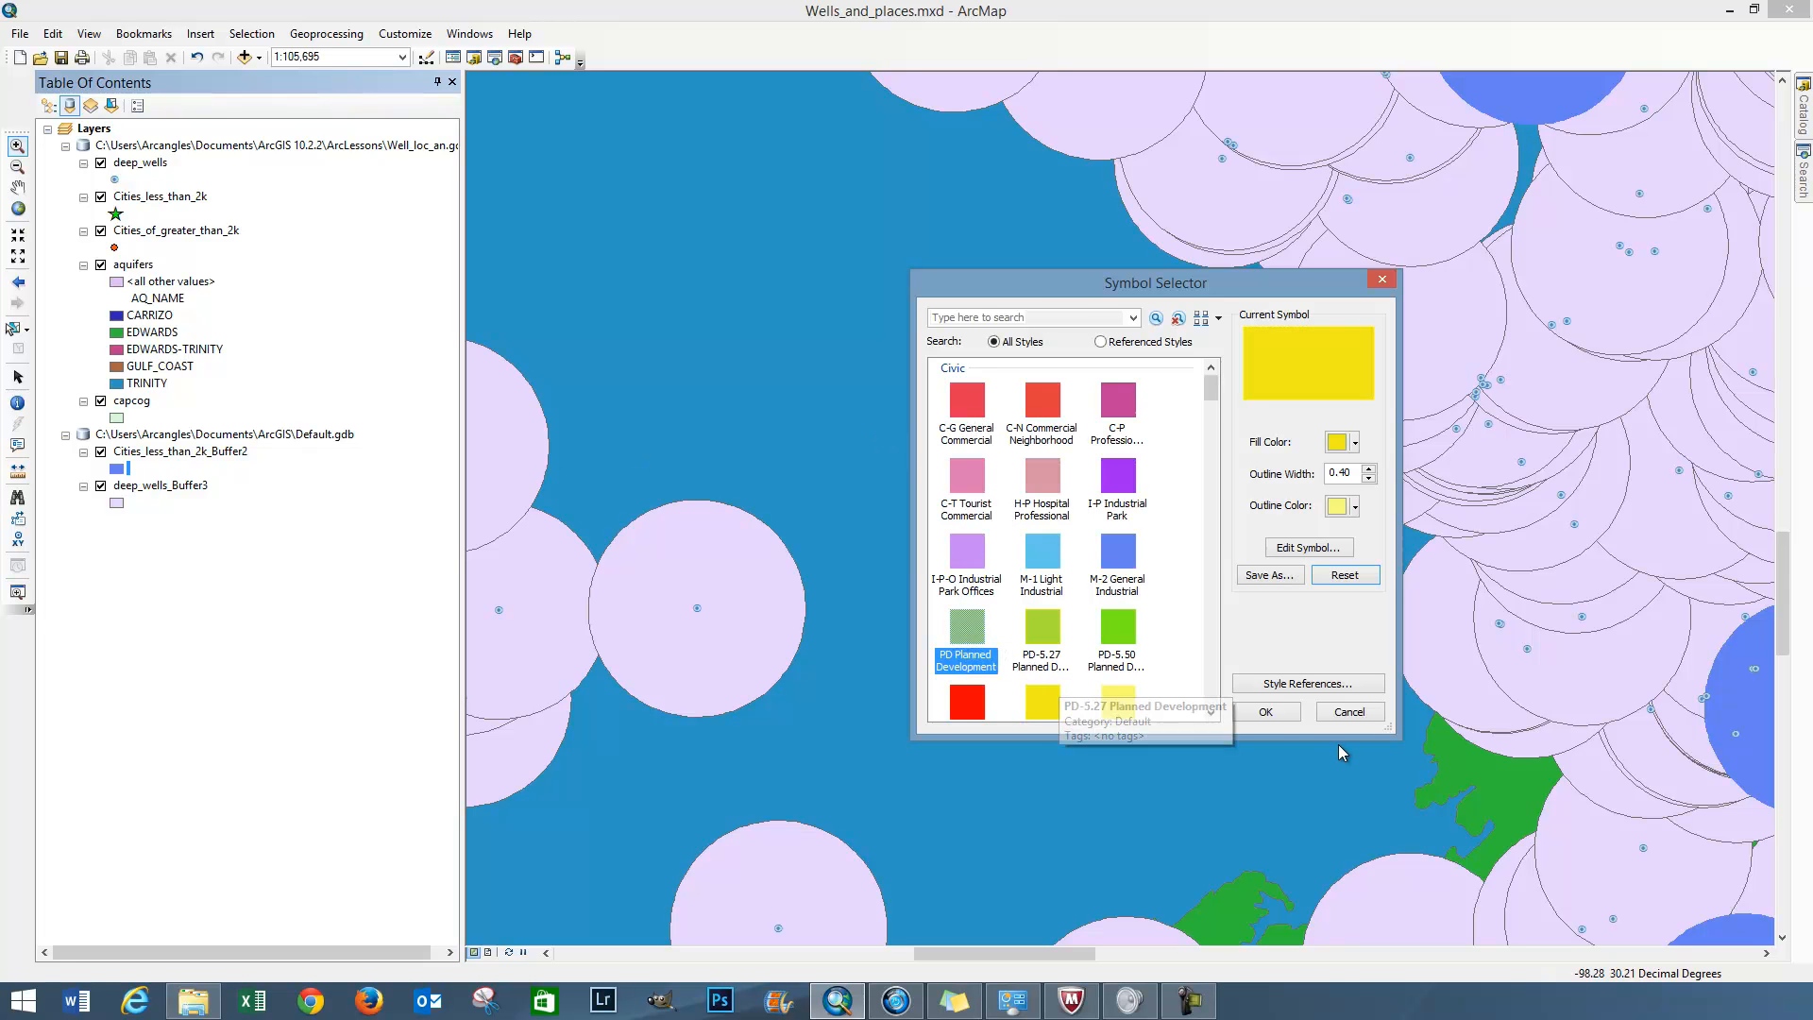
{"action": "left_click", "coordinate": [1265, 711]}
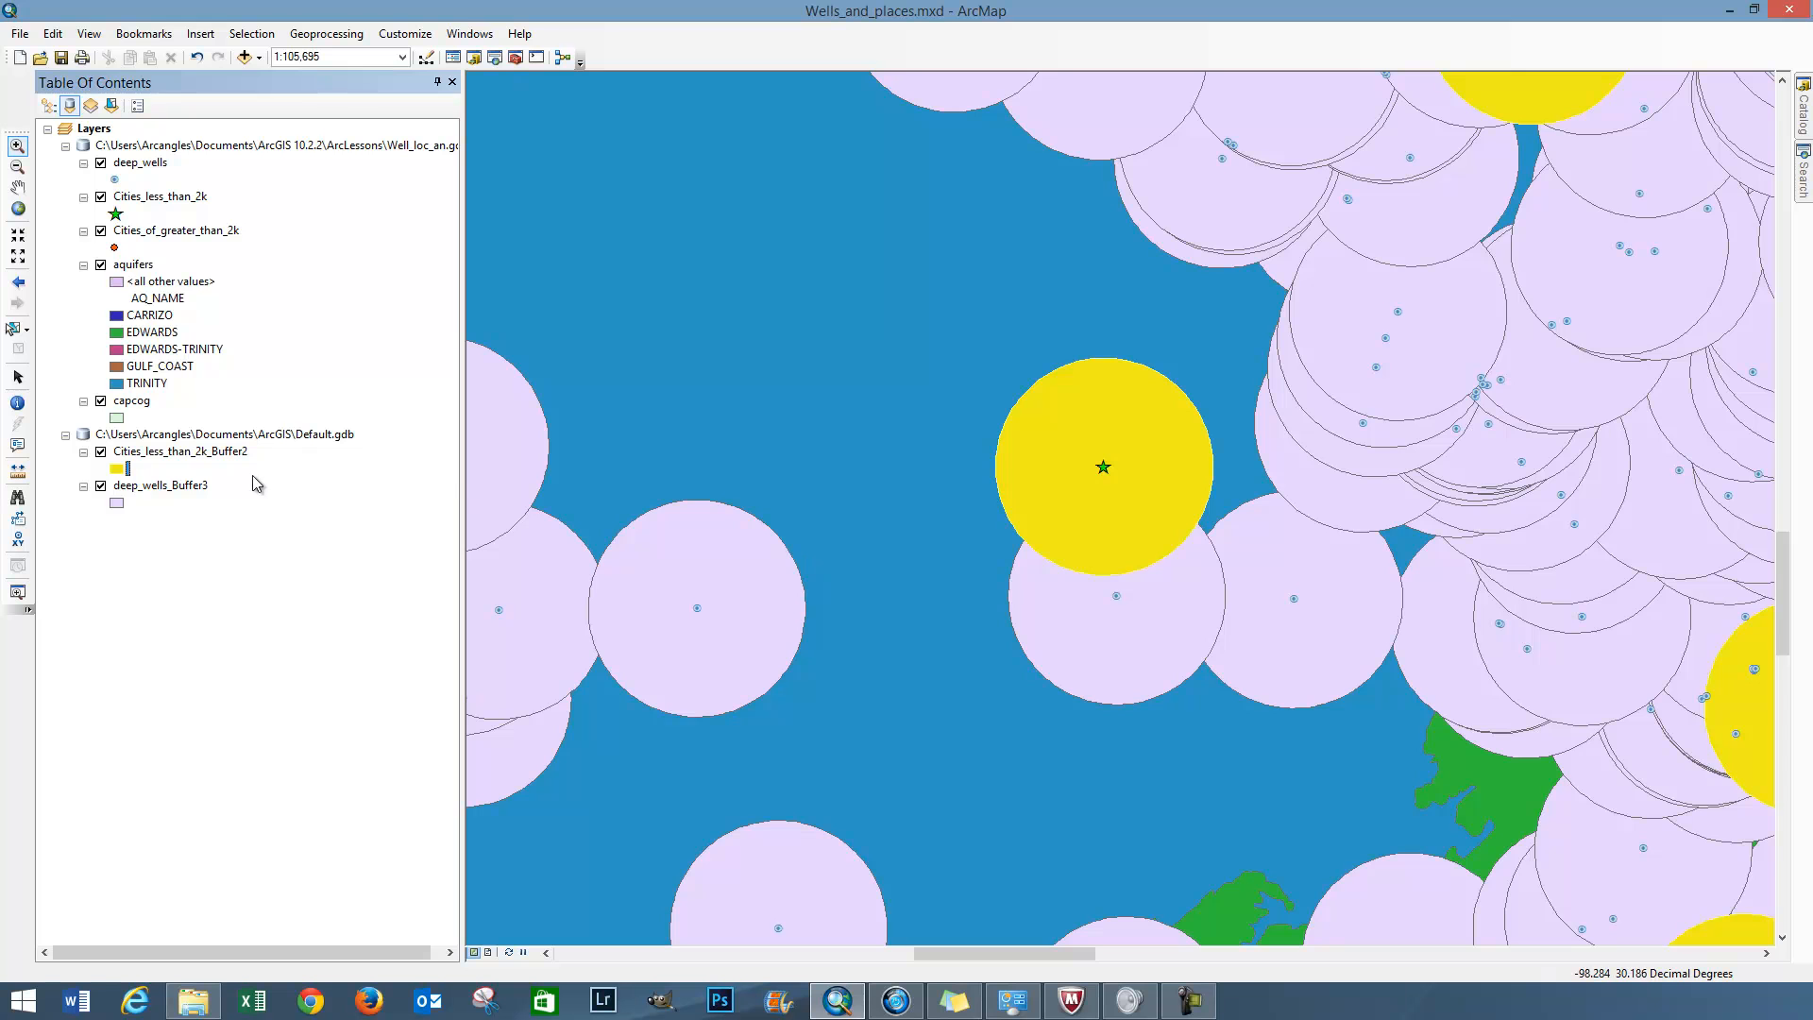
List the layers by drawing order and place Cities_less_than_2k_Buffer2 below deep_wells_Buffer3
{"action": "left_click", "coordinate": [206, 489]}
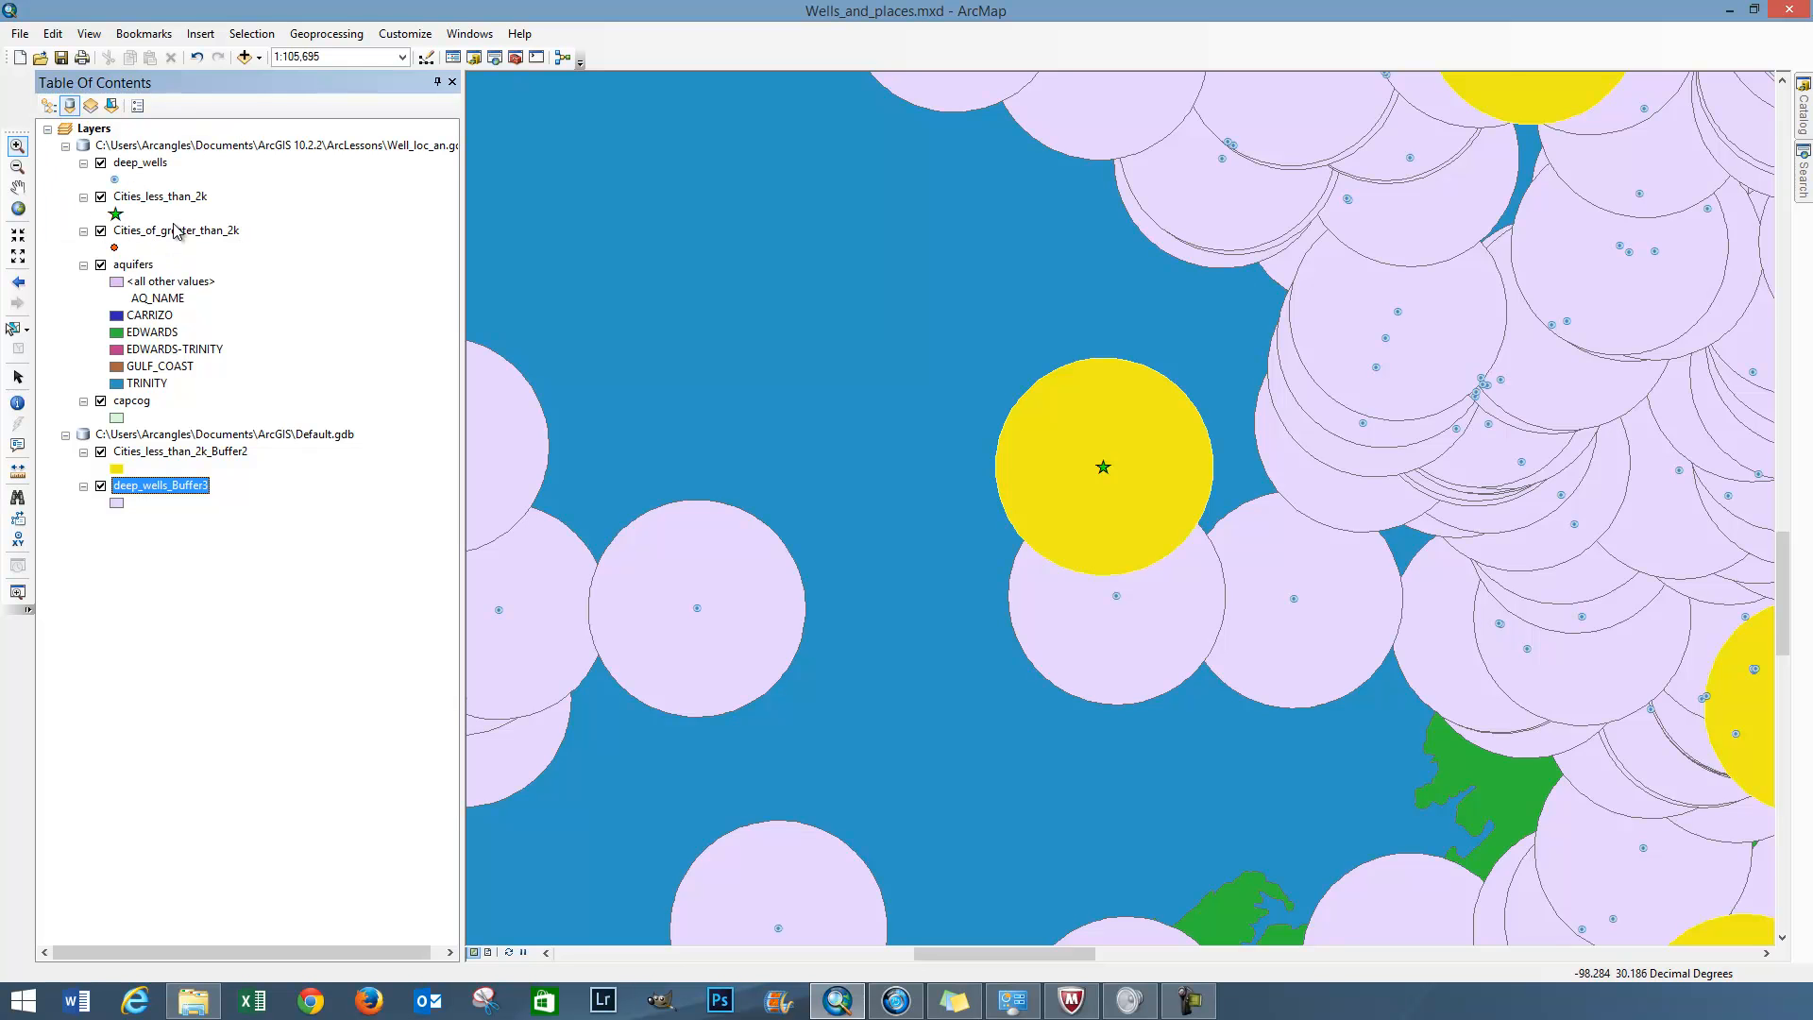
{"action": "left_click", "coordinate": [174, 232]}
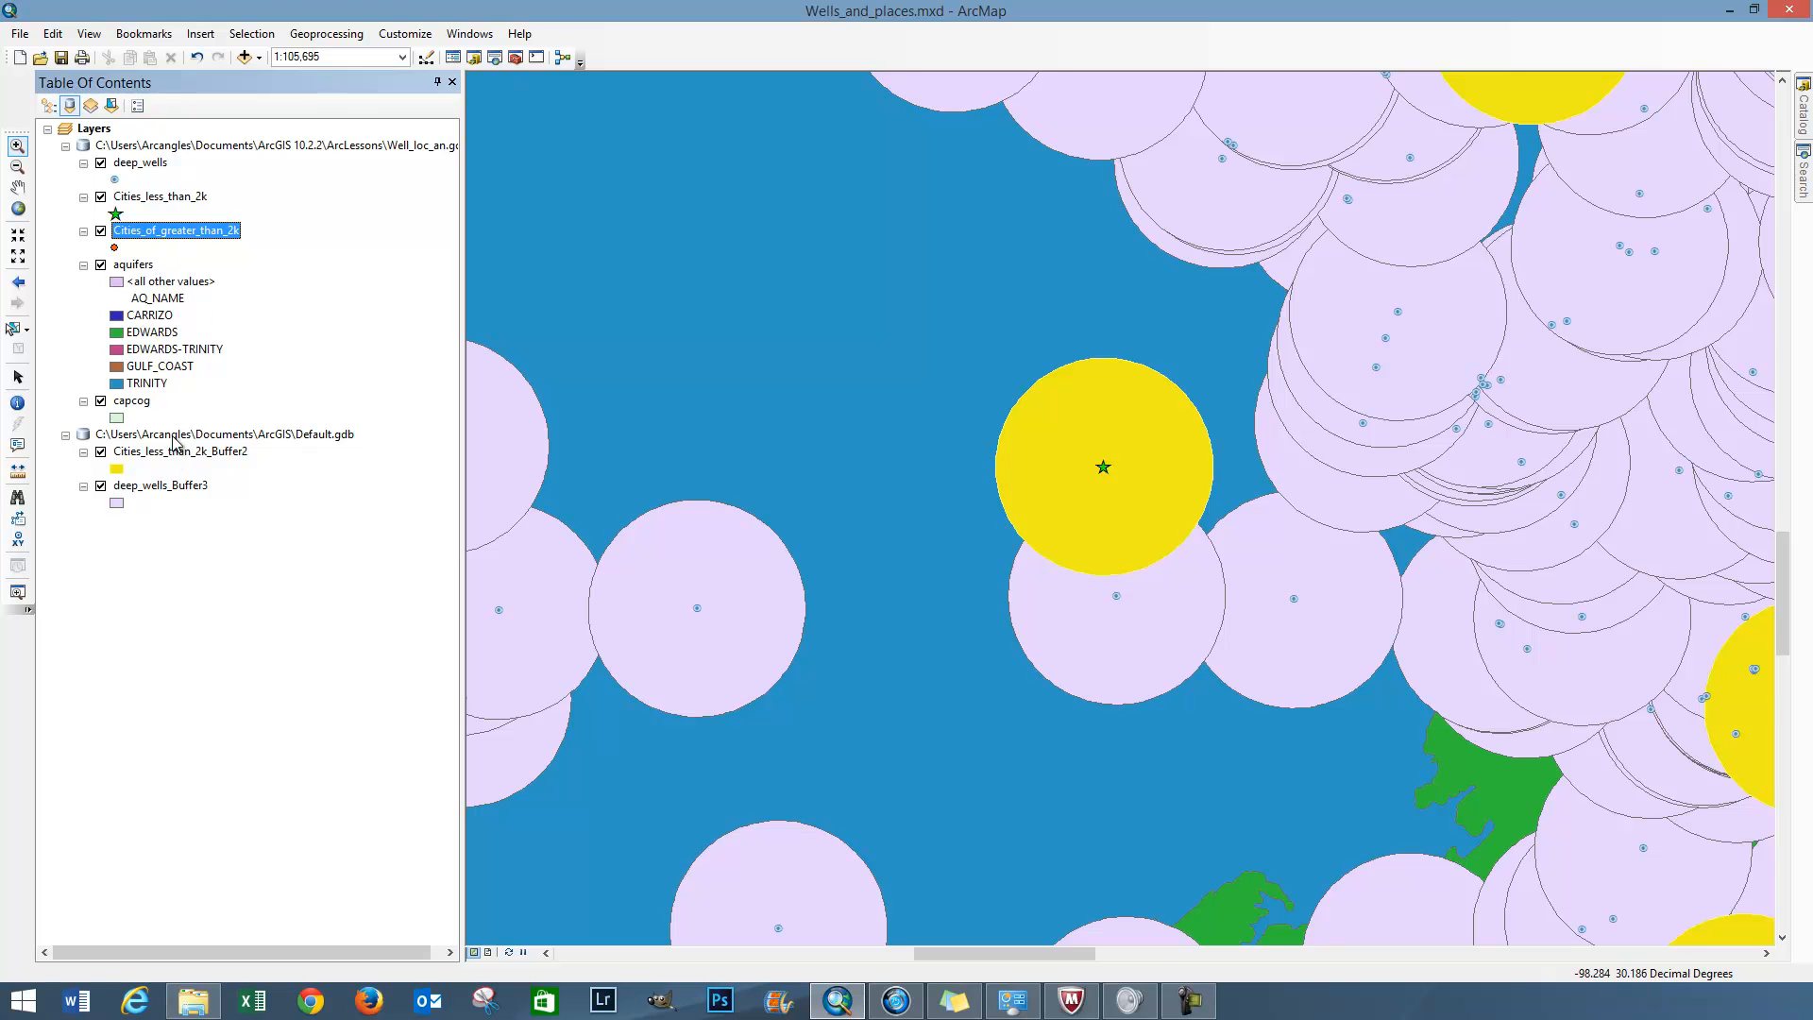
{"action": "left_click_drag", "start_coordinate": [175, 485], "coordinate": [176, 434]}
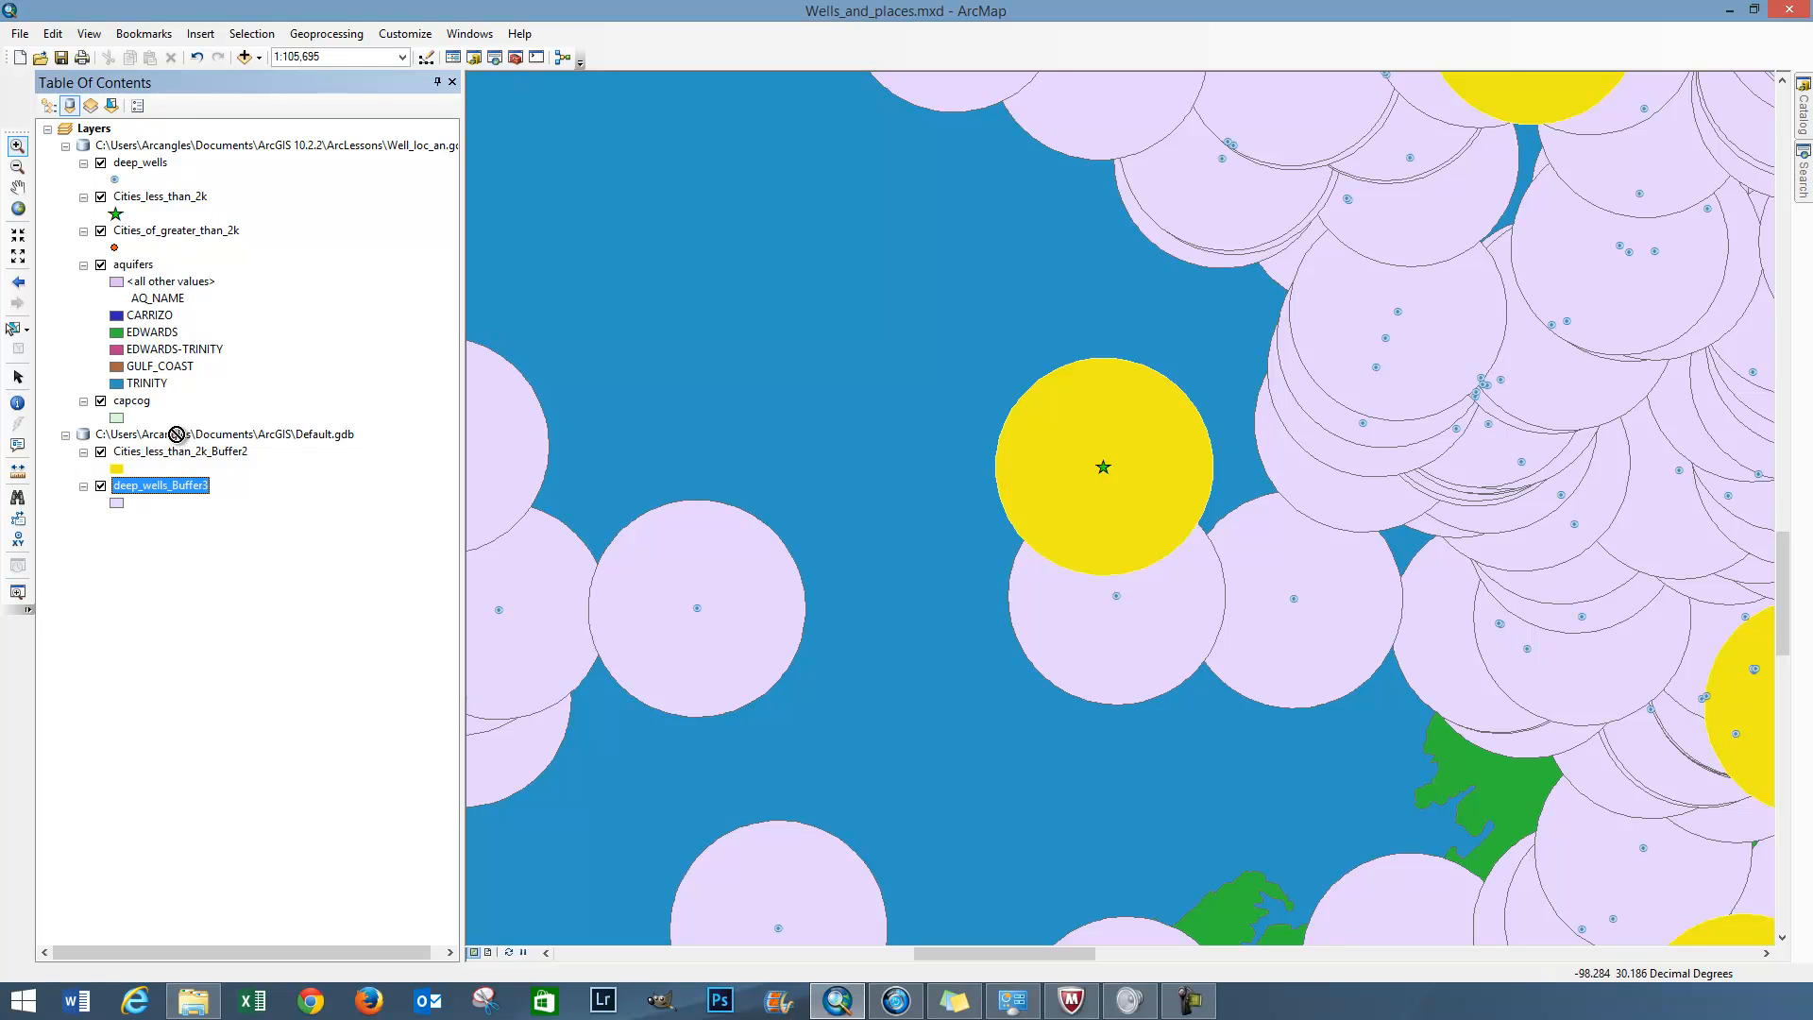
{"action": "left_click", "coordinate": [50, 108]}
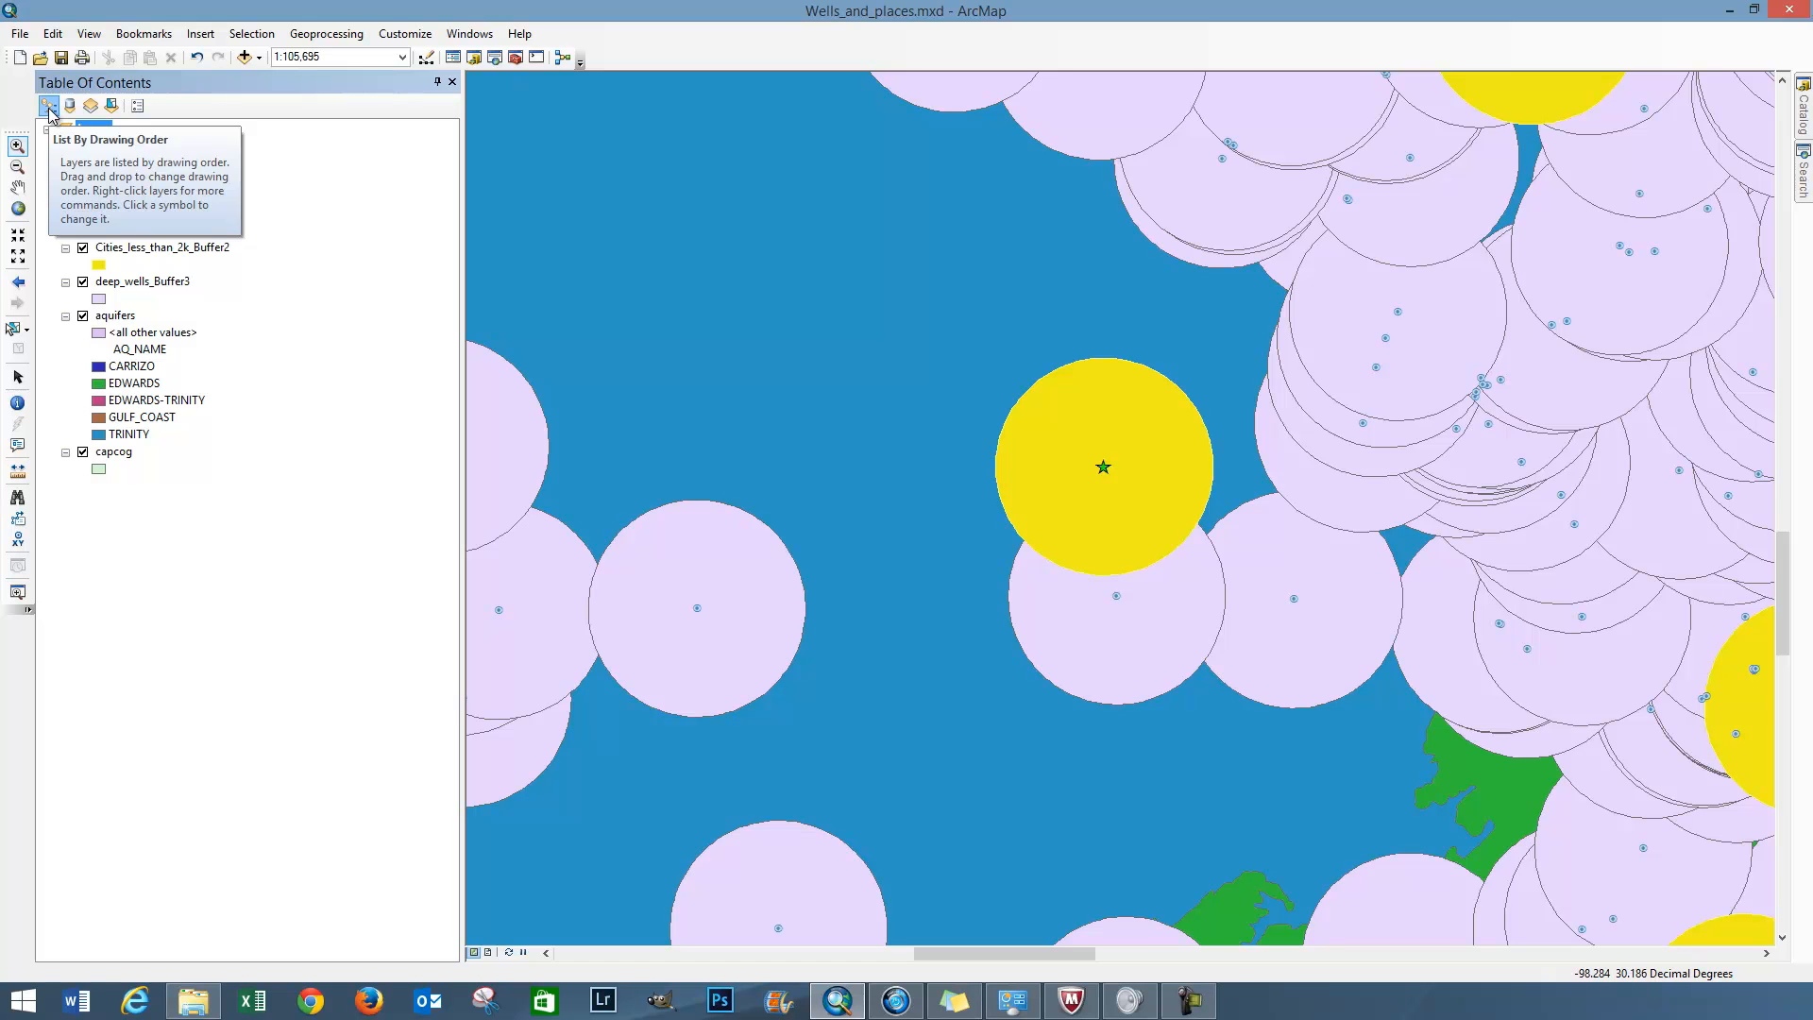
{"action": "left_click_drag", "start_coordinate": [172, 251], "coordinate": [170, 292]}
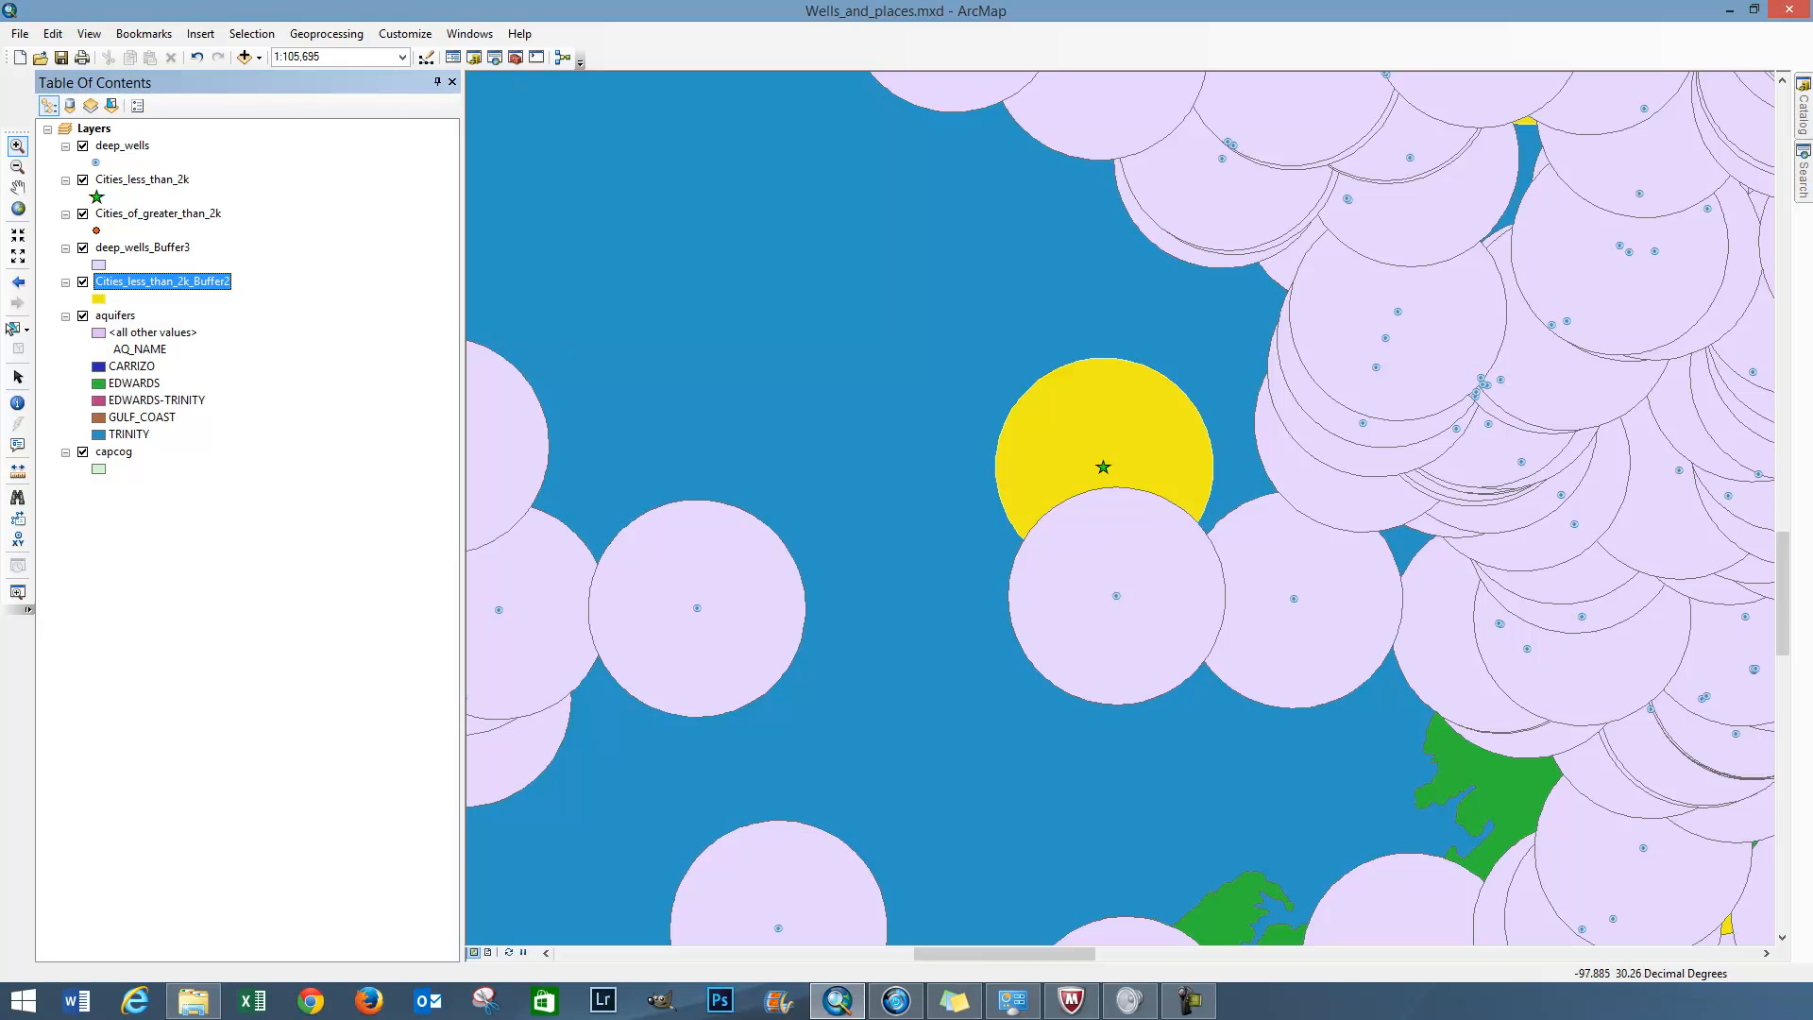
Check the geoprocessing basics note, then move Cities_less_than_2k_Buffer2 back above deep_wells_Buffer3 in the drawing order
{"action": "left_click_drag", "start_coordinate": [1812, 336], "coordinate": [1355, 248]}
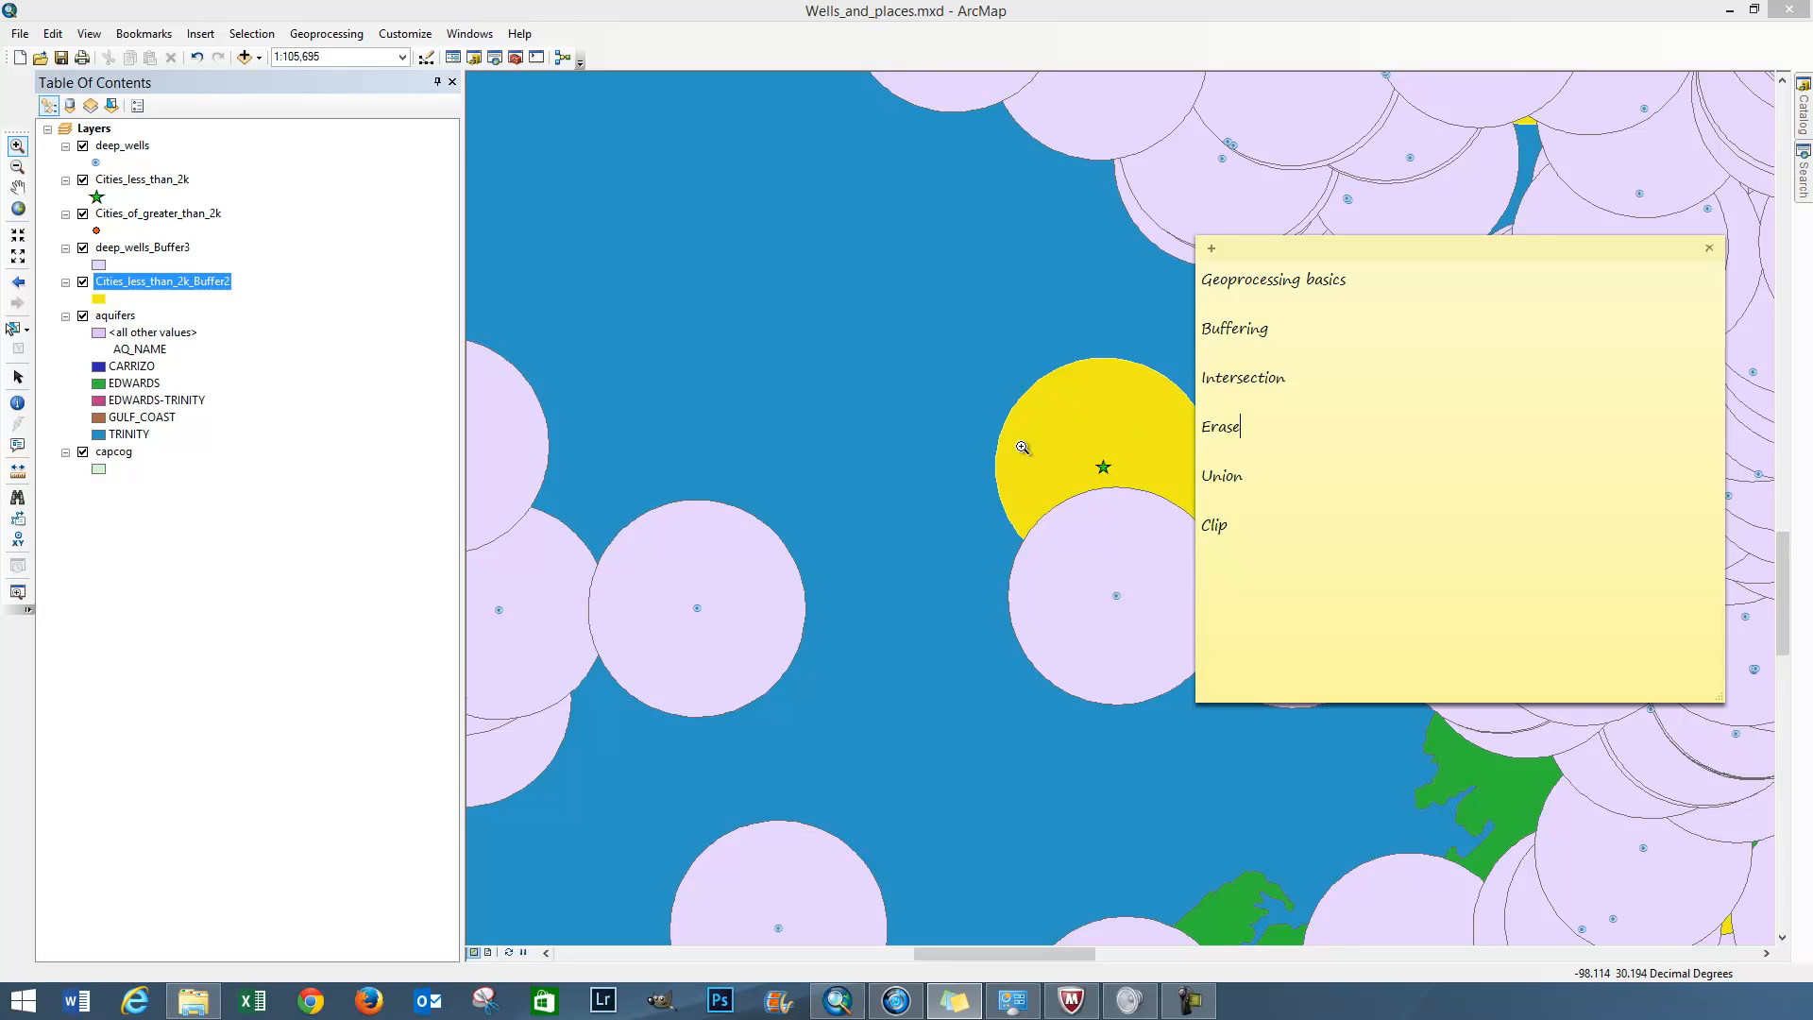
{"action": "left_click_drag", "start_coordinate": [1300, 258], "coordinate": [1561, 232]}
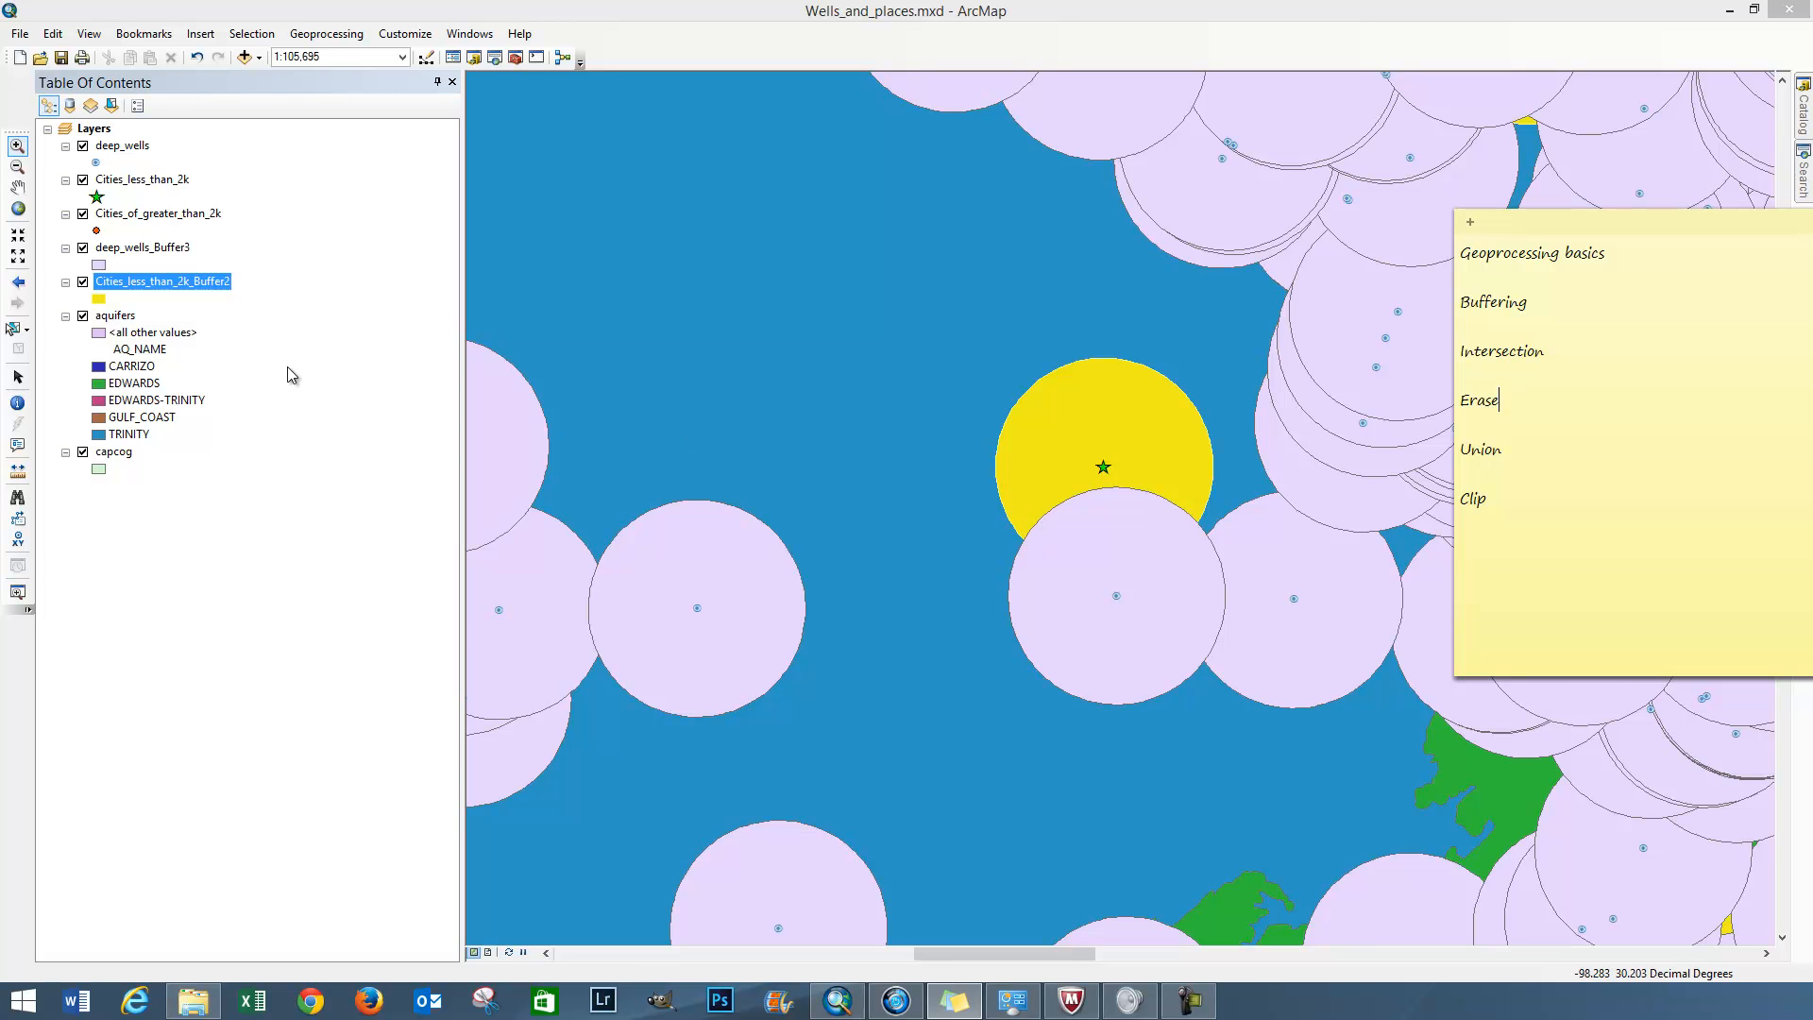
{"action": "left_click_drag", "start_coordinate": [133, 288], "coordinate": [123, 238]}
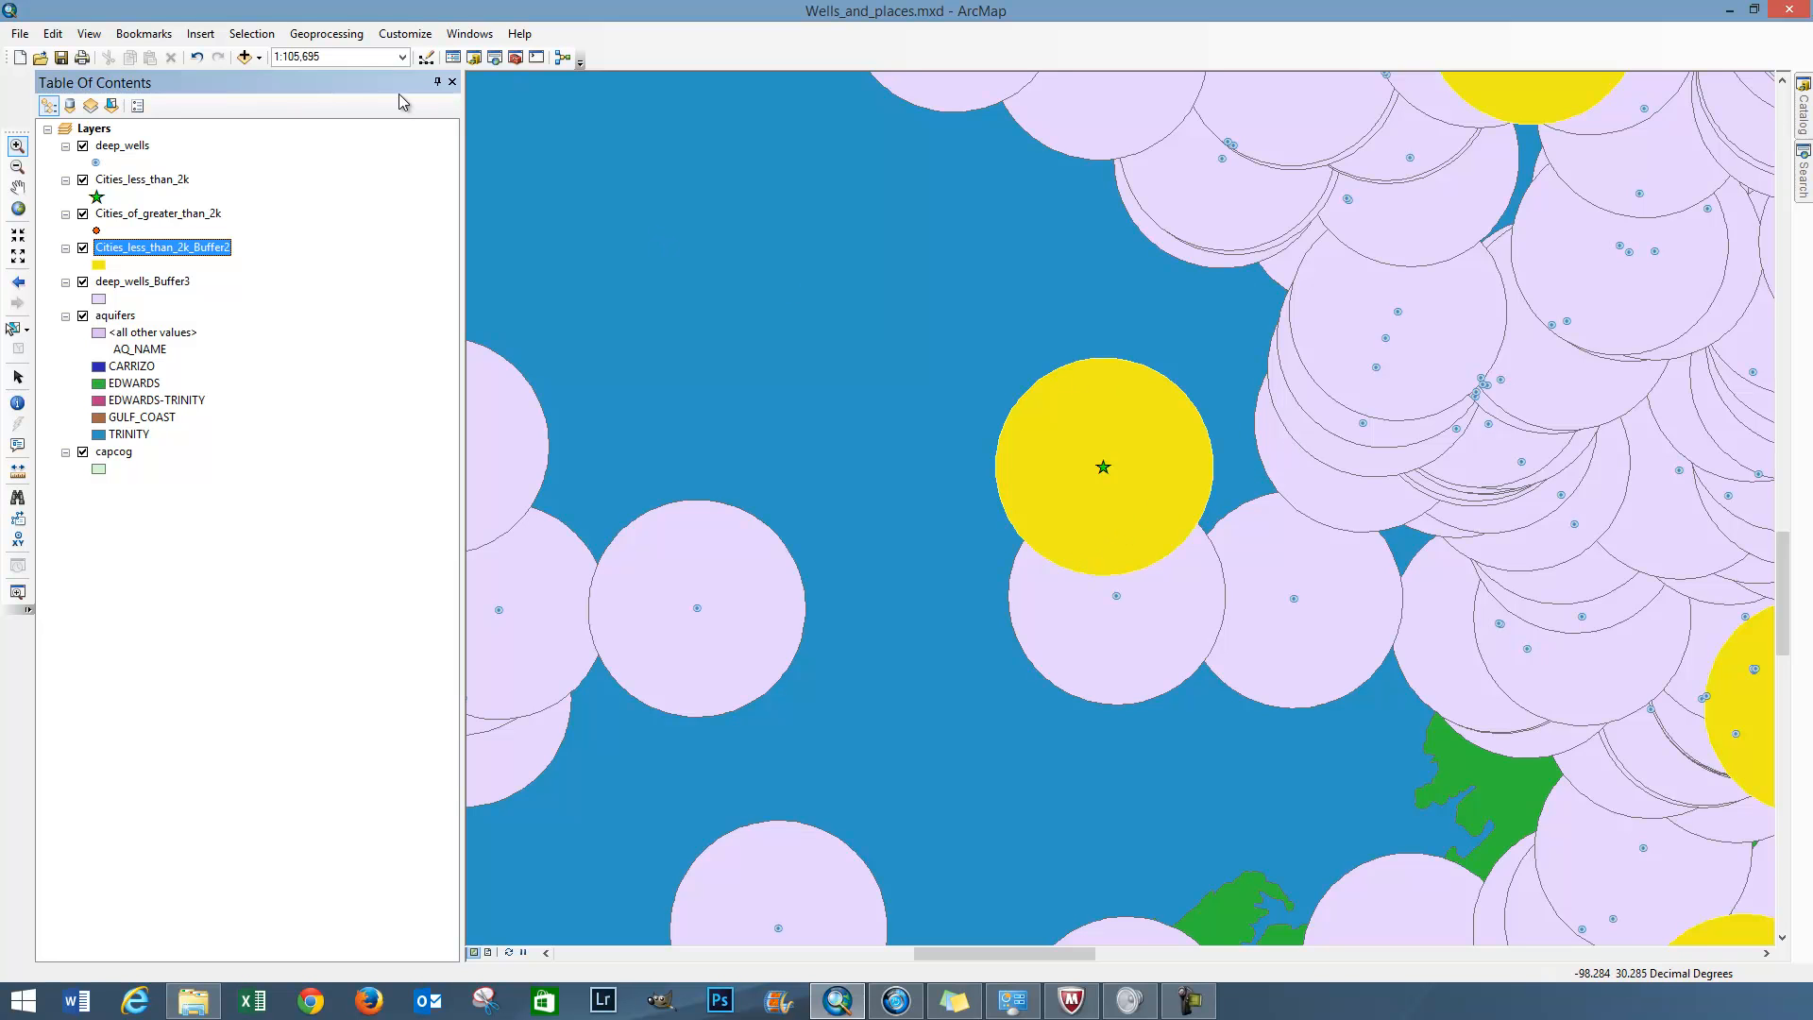
Start the Intersect geoprocessing tool and add deep_wells_Buffer3 and Cities_less_than_2k_Buffer2 as its input features
{"action": "left_click", "coordinate": [345, 37]}
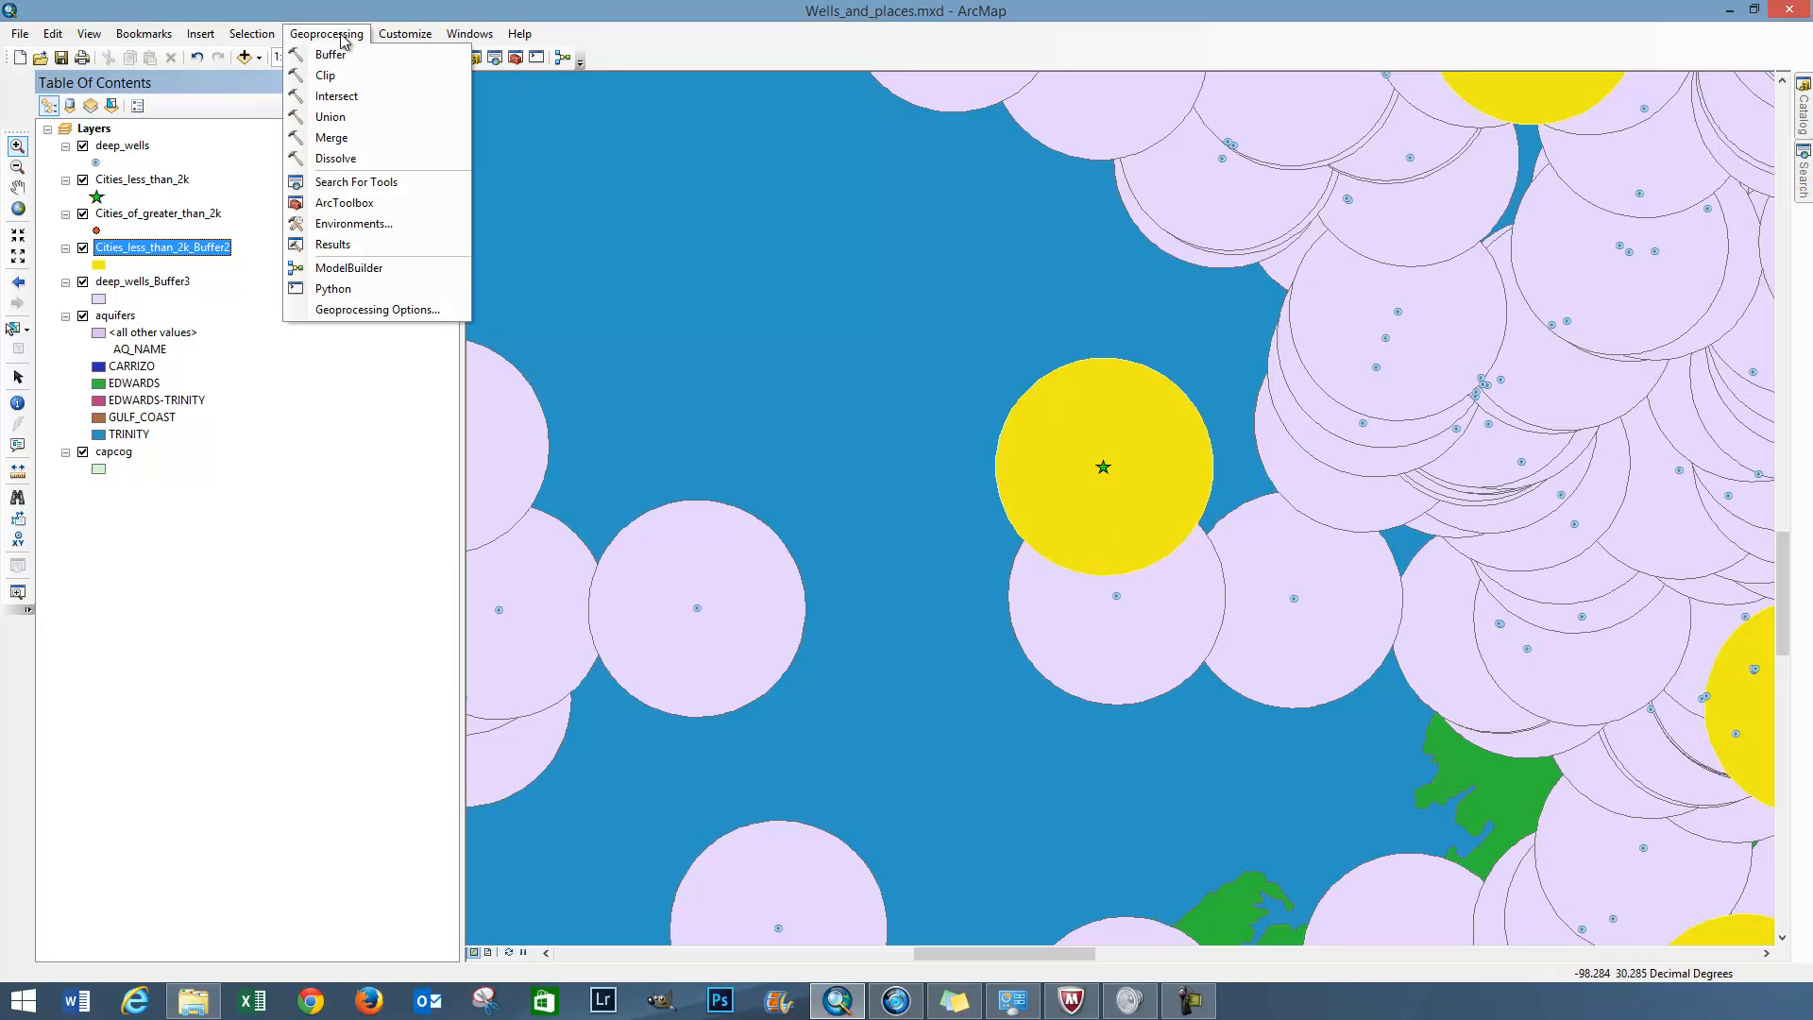
{"action": "left_click", "coordinate": [335, 96]}
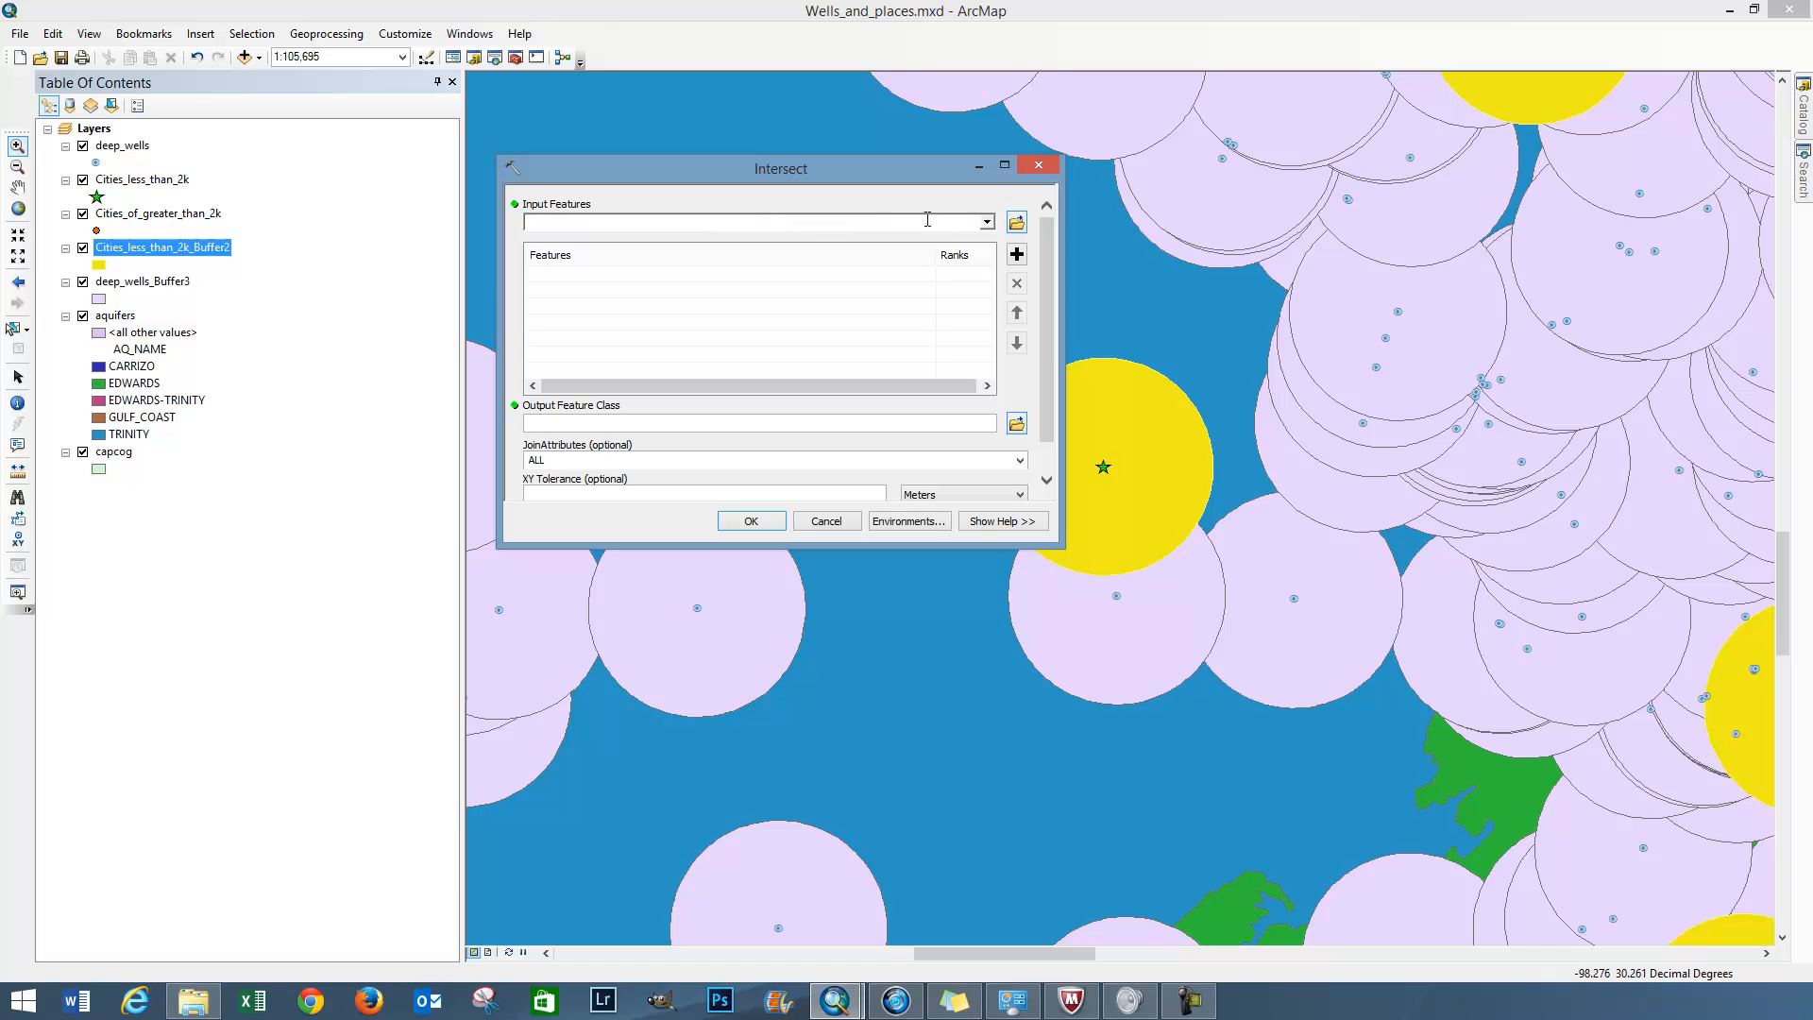
{"action": "left_click_drag", "start_coordinate": [908, 172], "coordinate": [734, 178]}
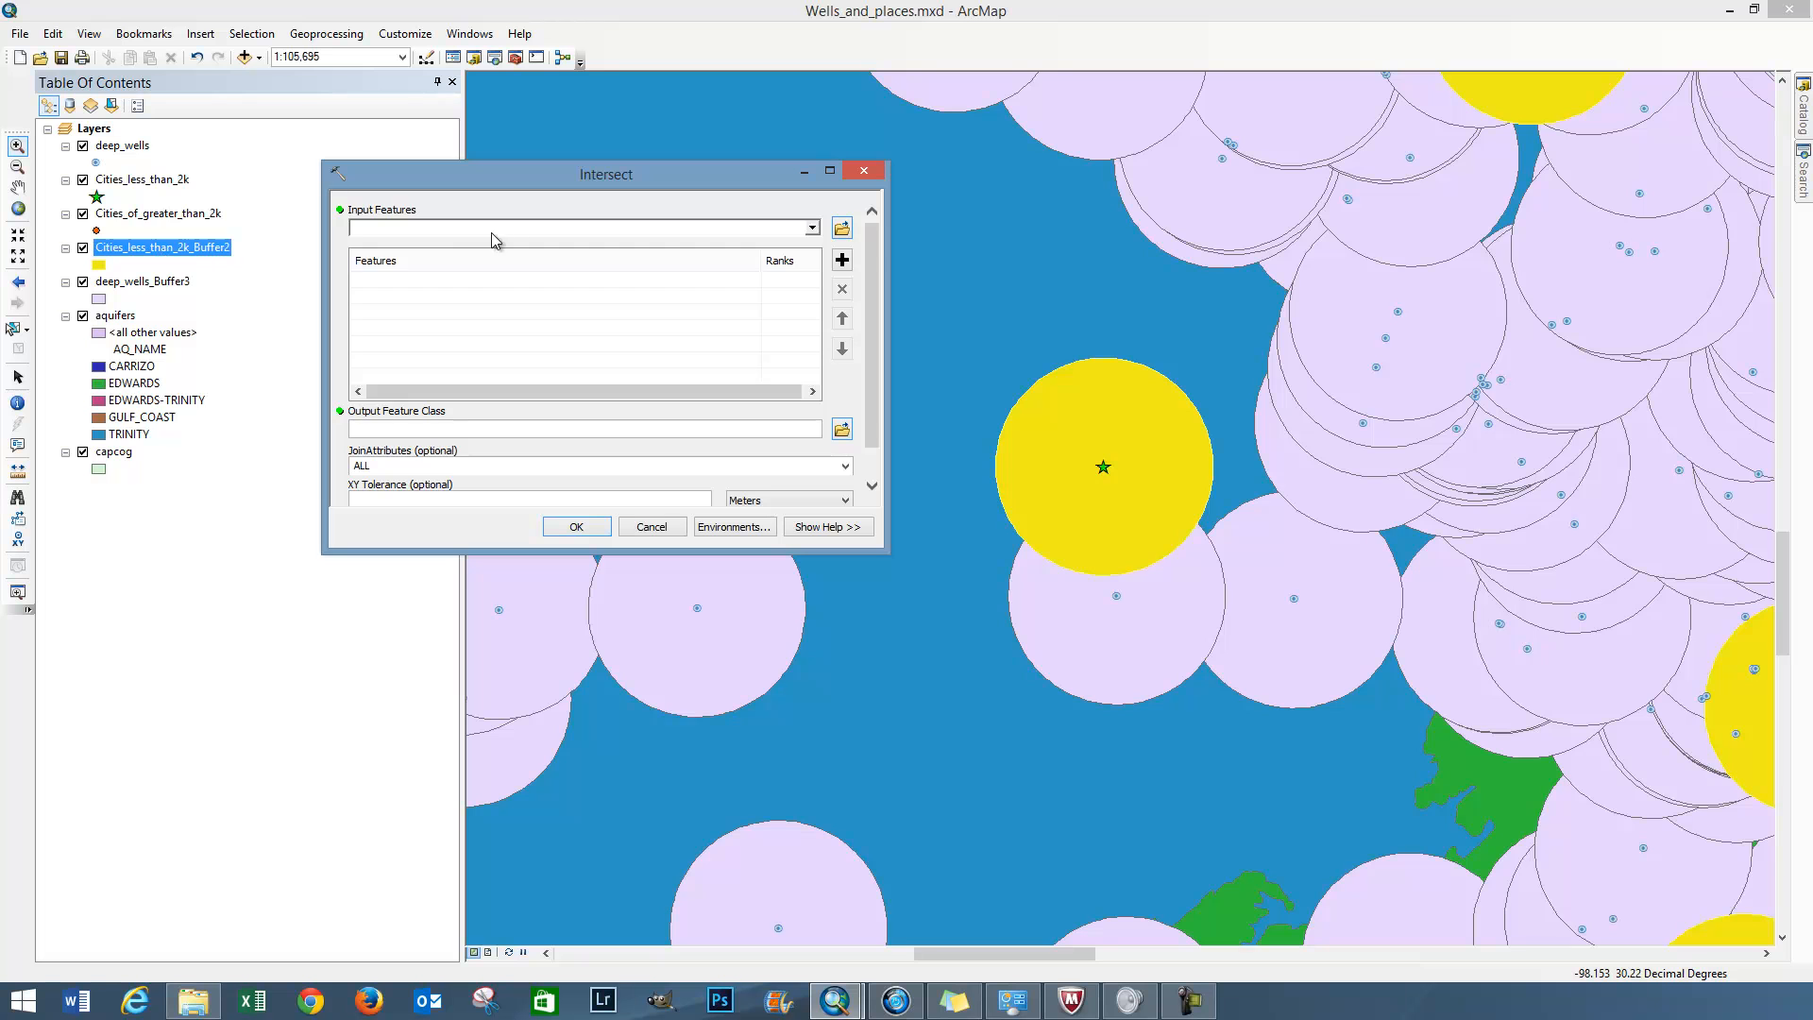
{"action": "left_click", "coordinate": [811, 230]}
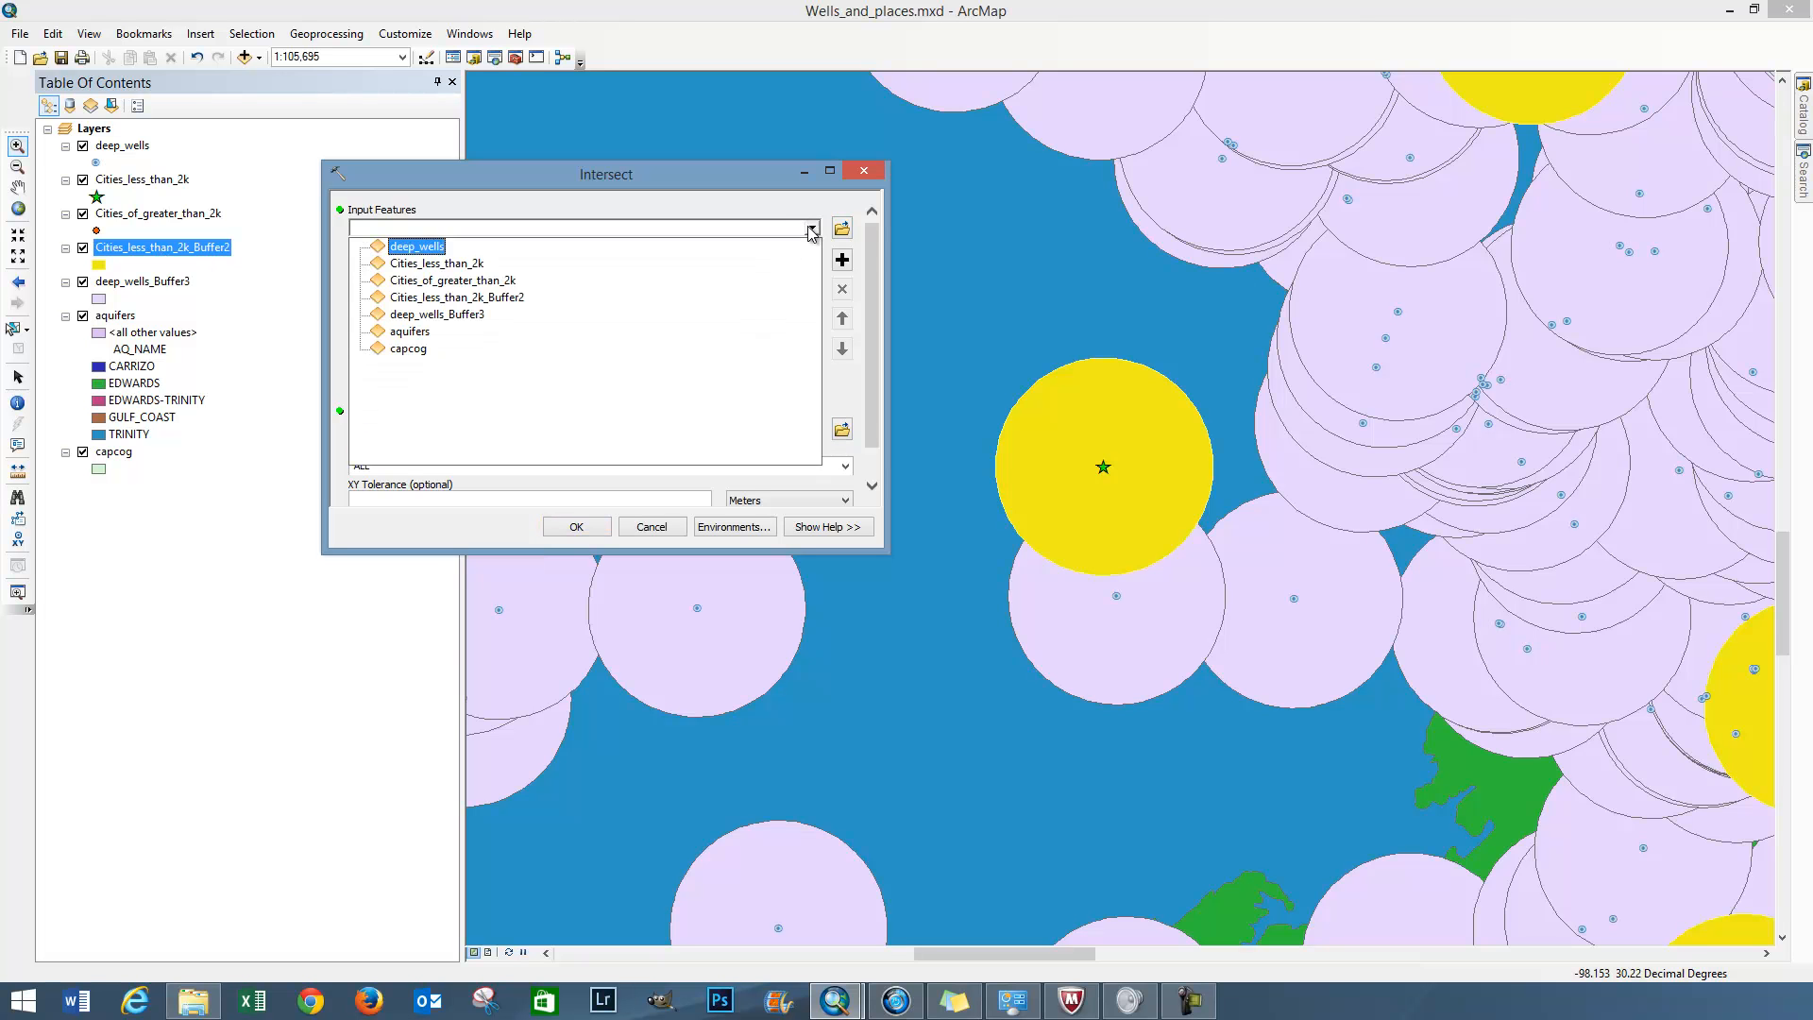
{"action": "left_click", "coordinate": [476, 312]}
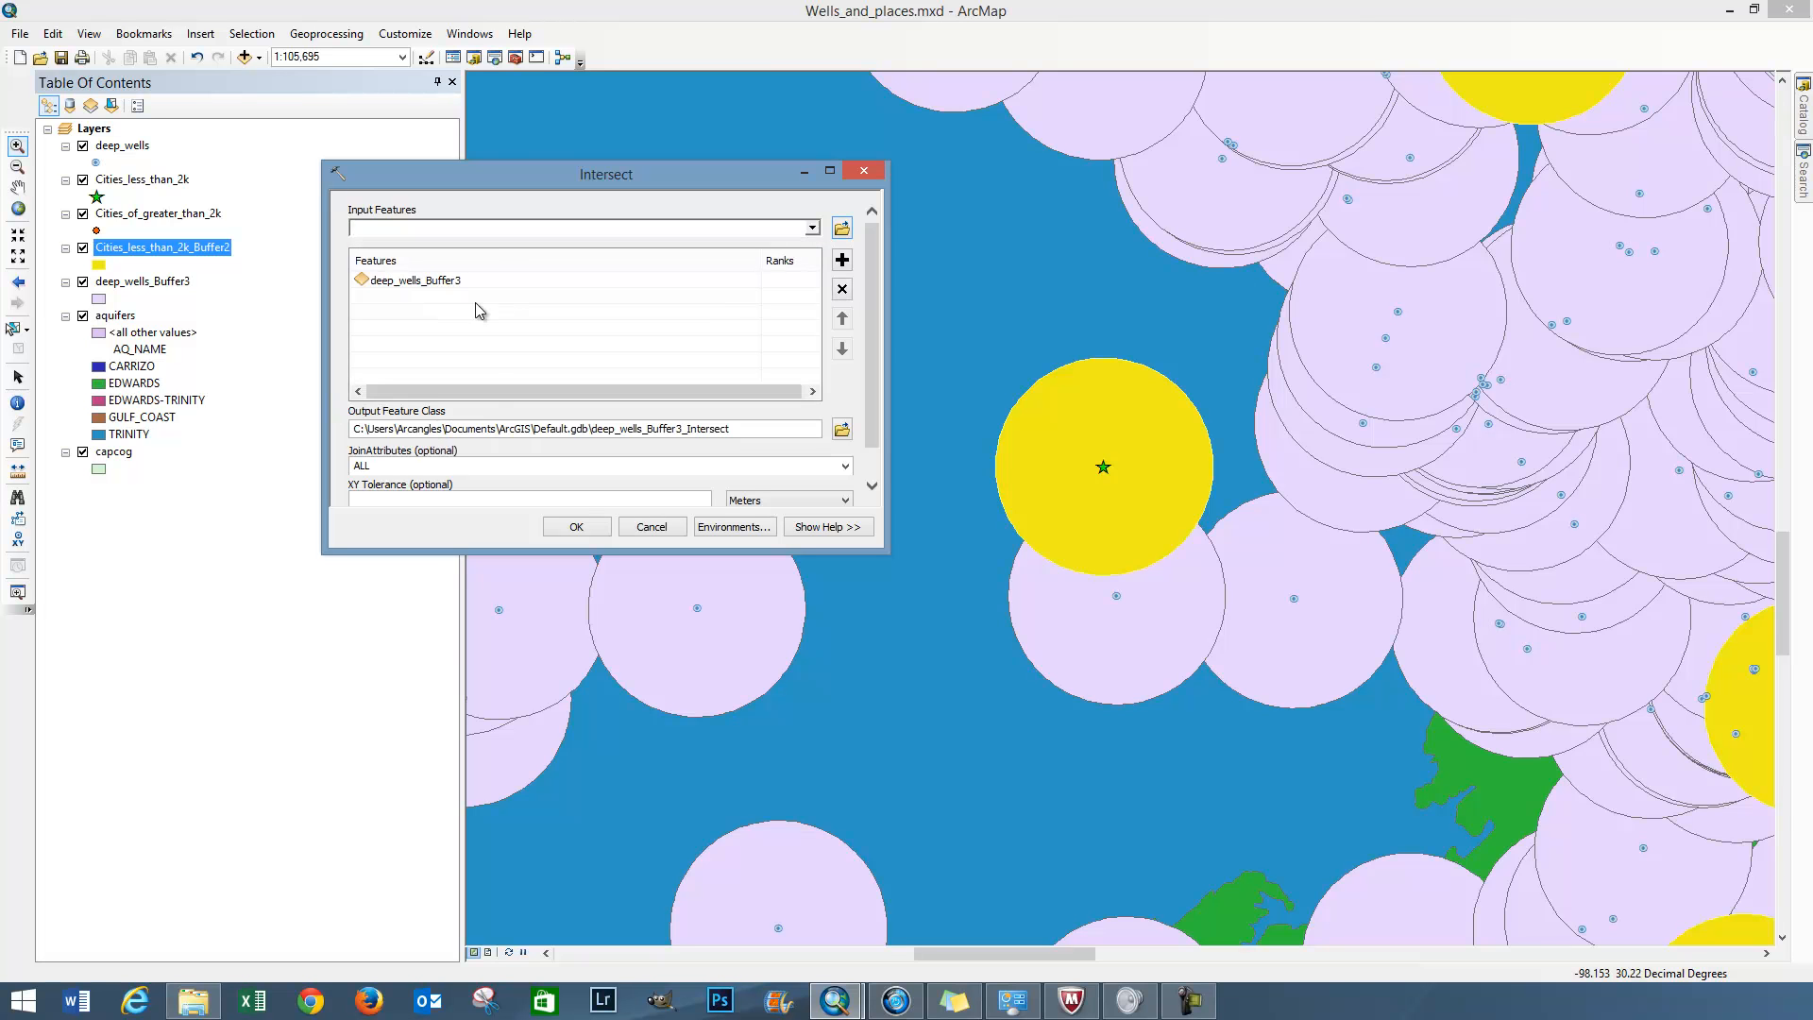
{"action": "left_click", "coordinate": [812, 229]}
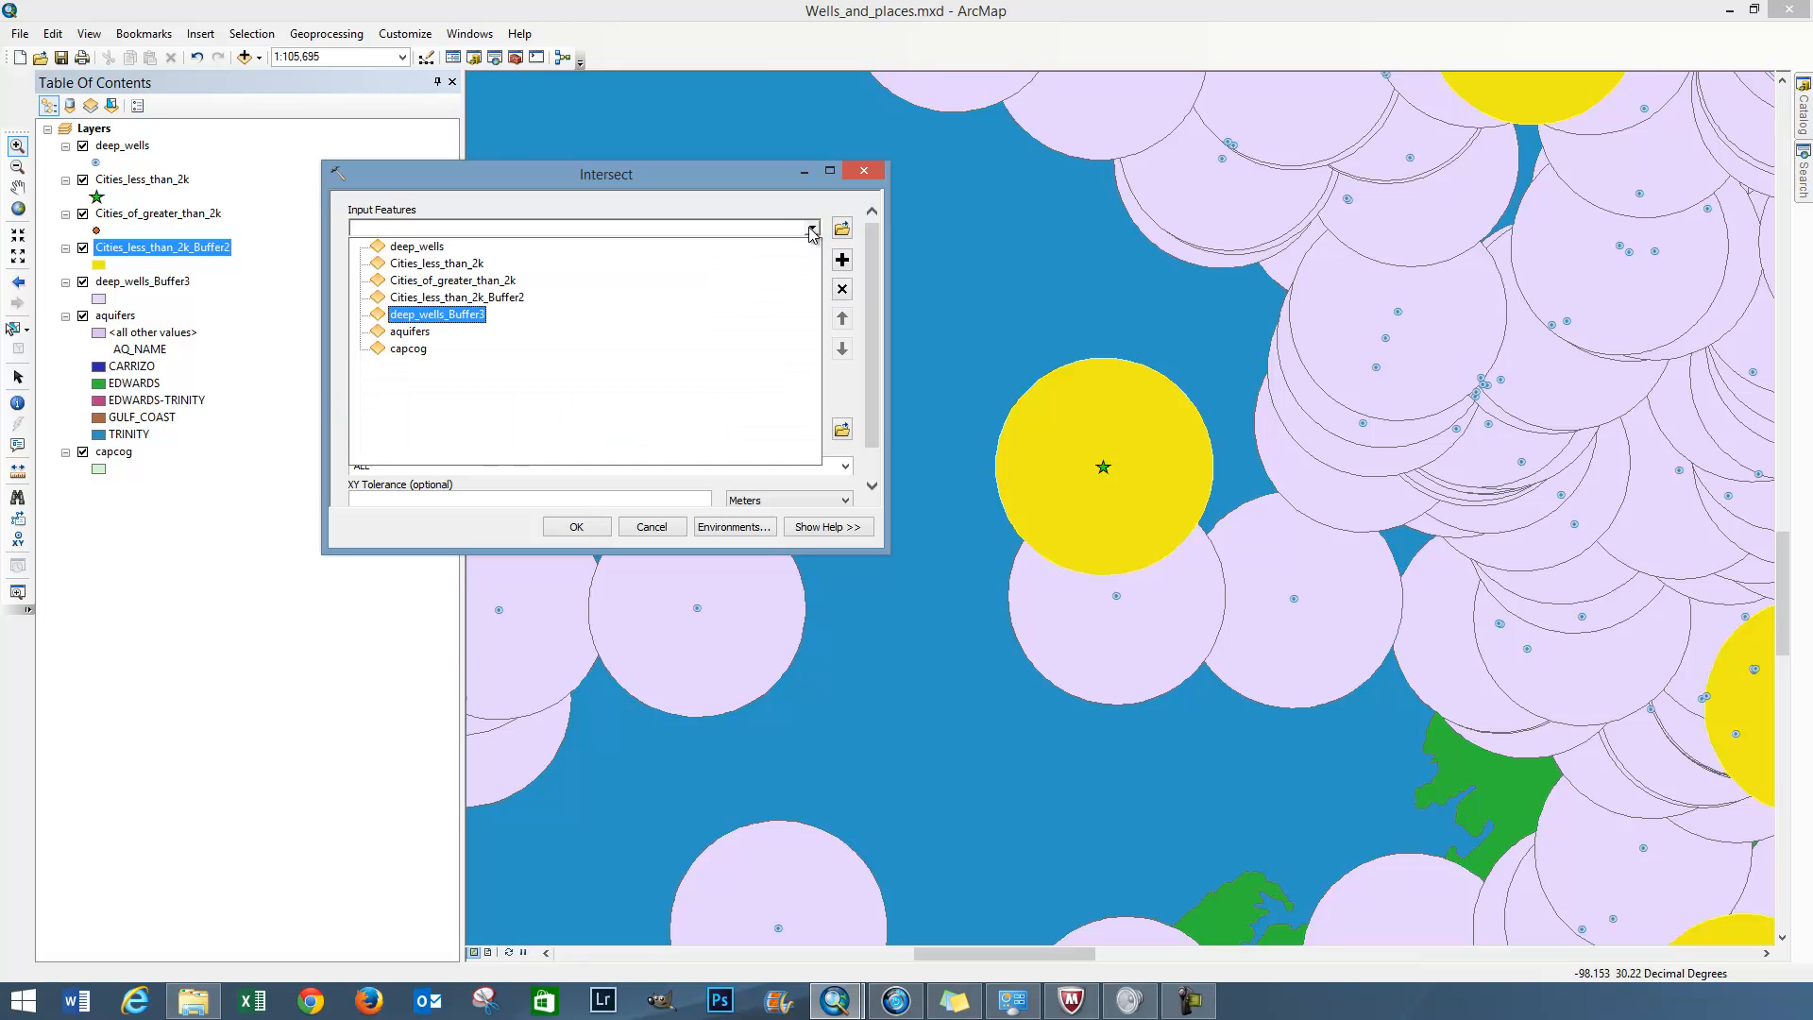
{"action": "left_click", "coordinate": [517, 300]}
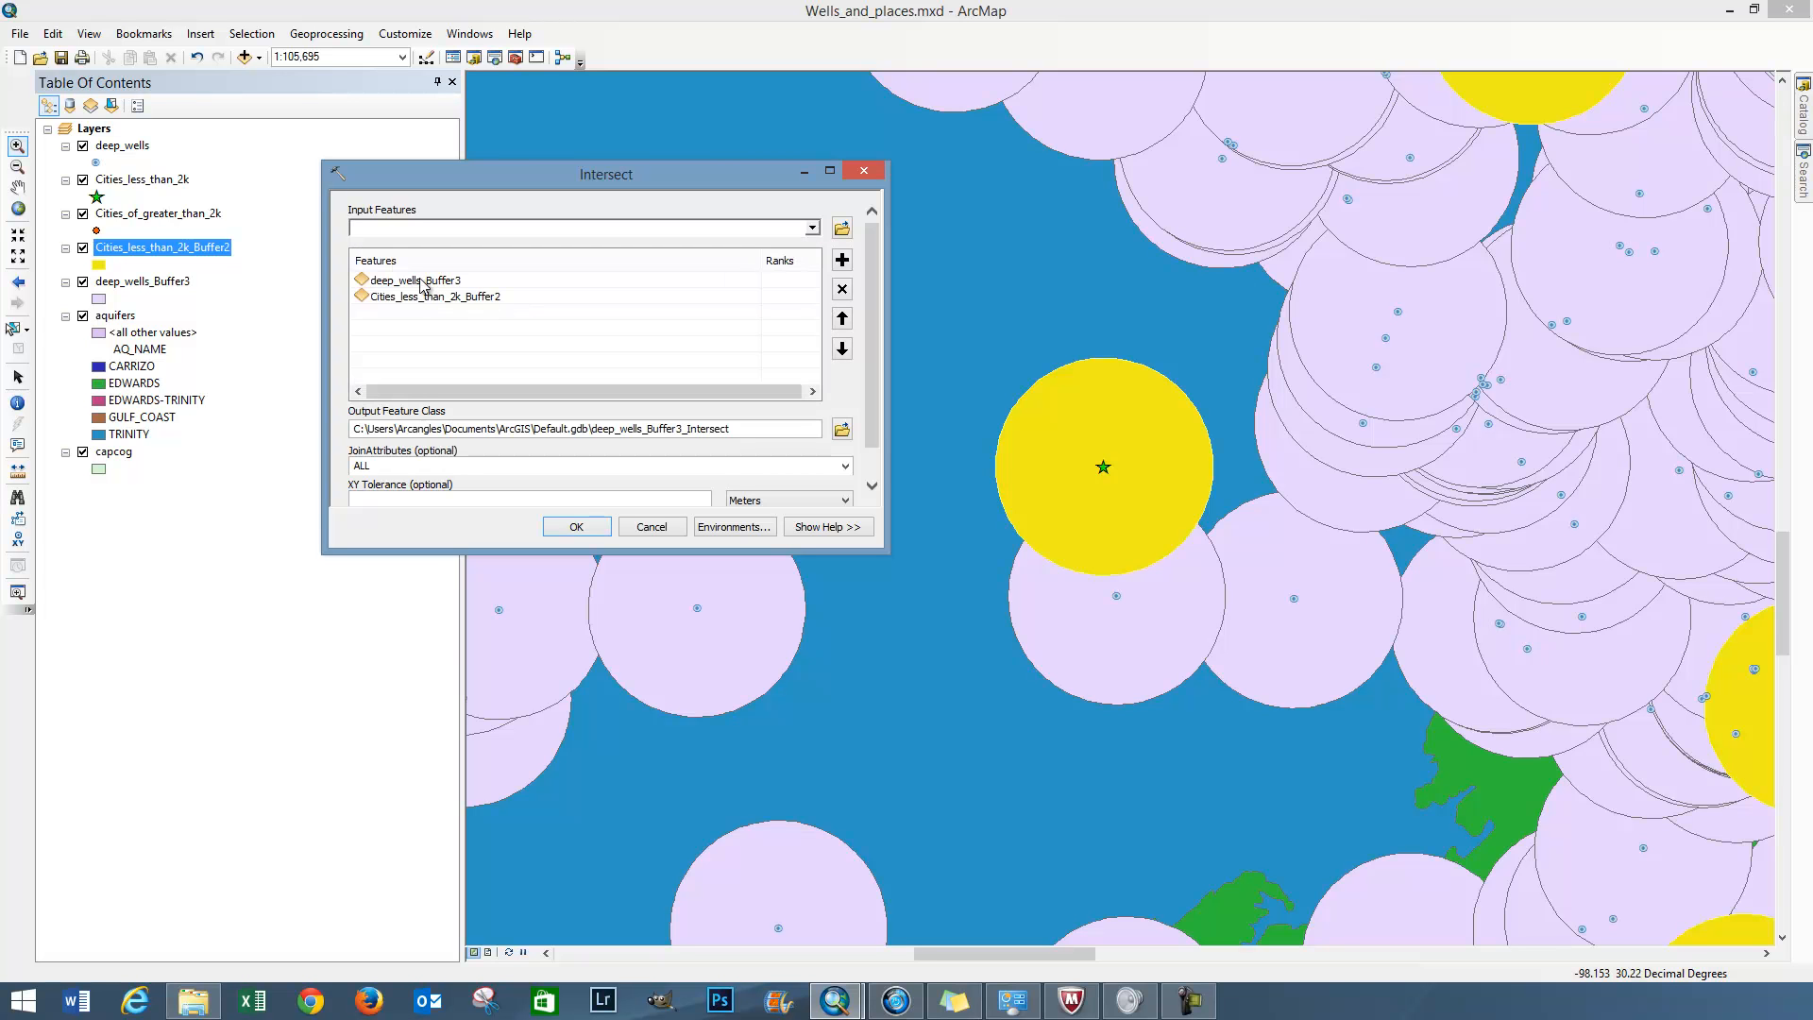
Keep deep_wells_Buffer3_Intersect in Default.gdb as the output feature class and run the intersection
{"action": "left_click", "coordinate": [842, 436]}
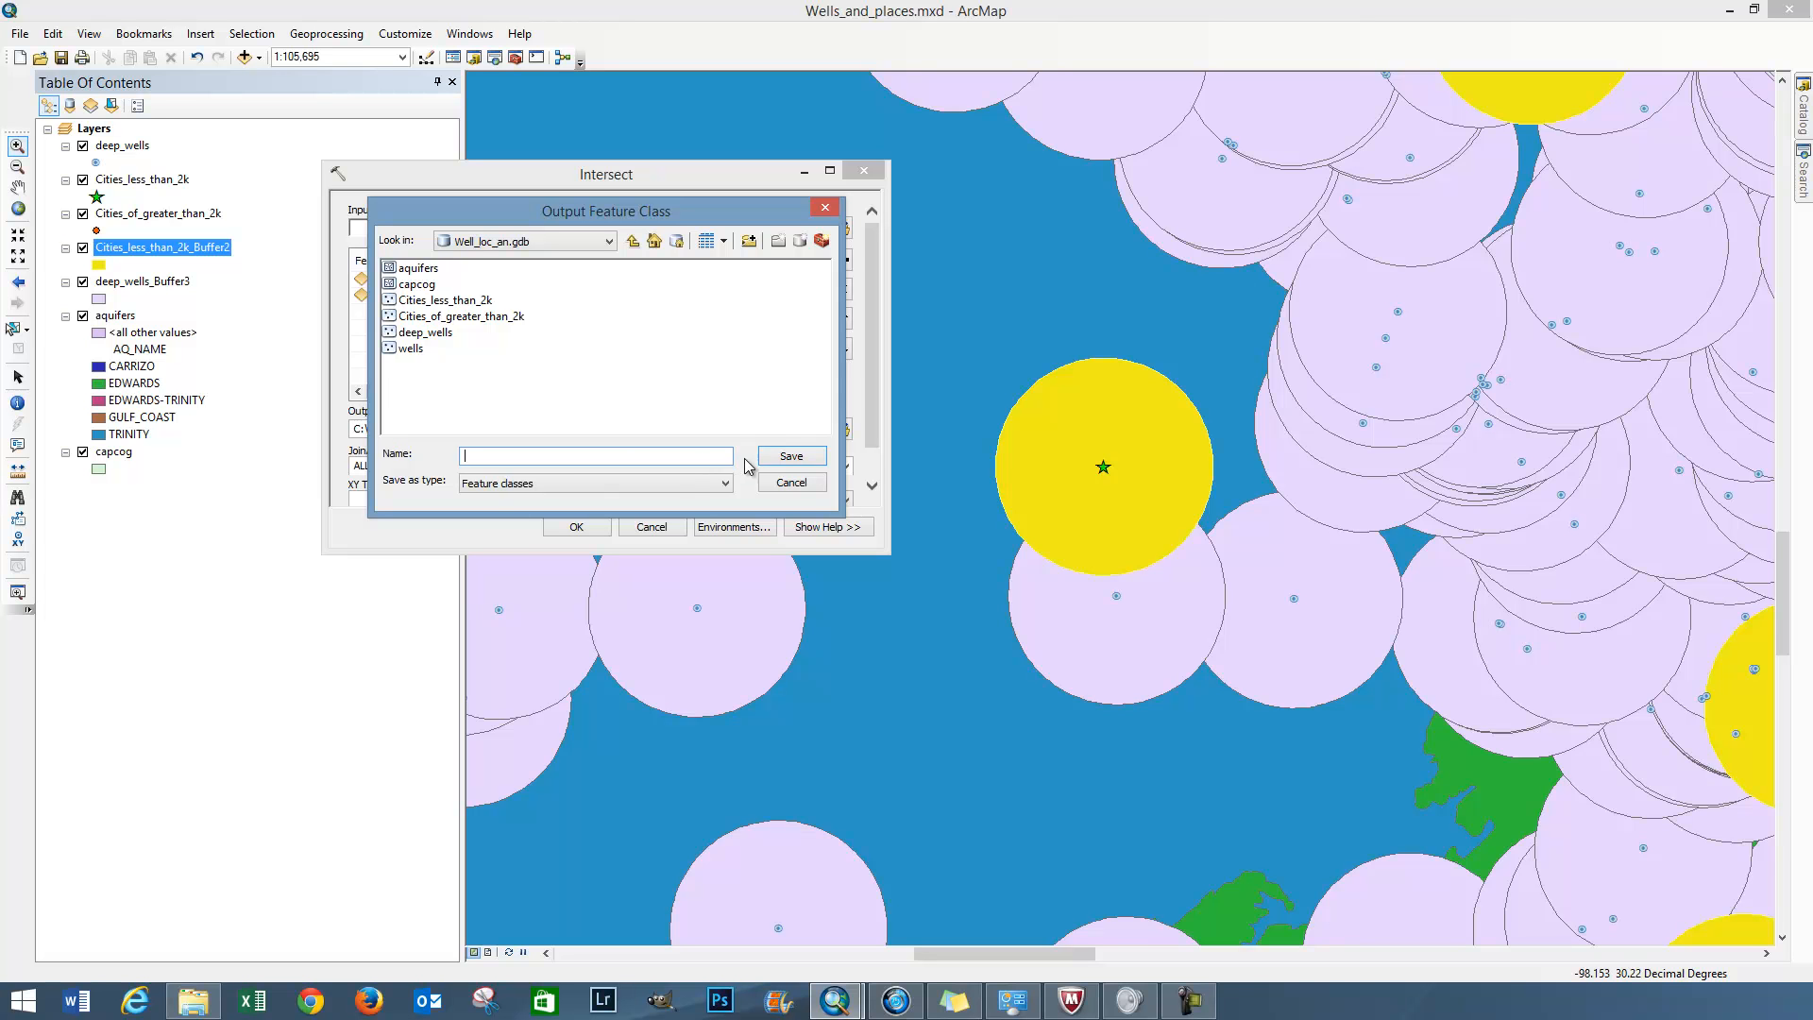
{"action": "left_click", "coordinate": [789, 483]}
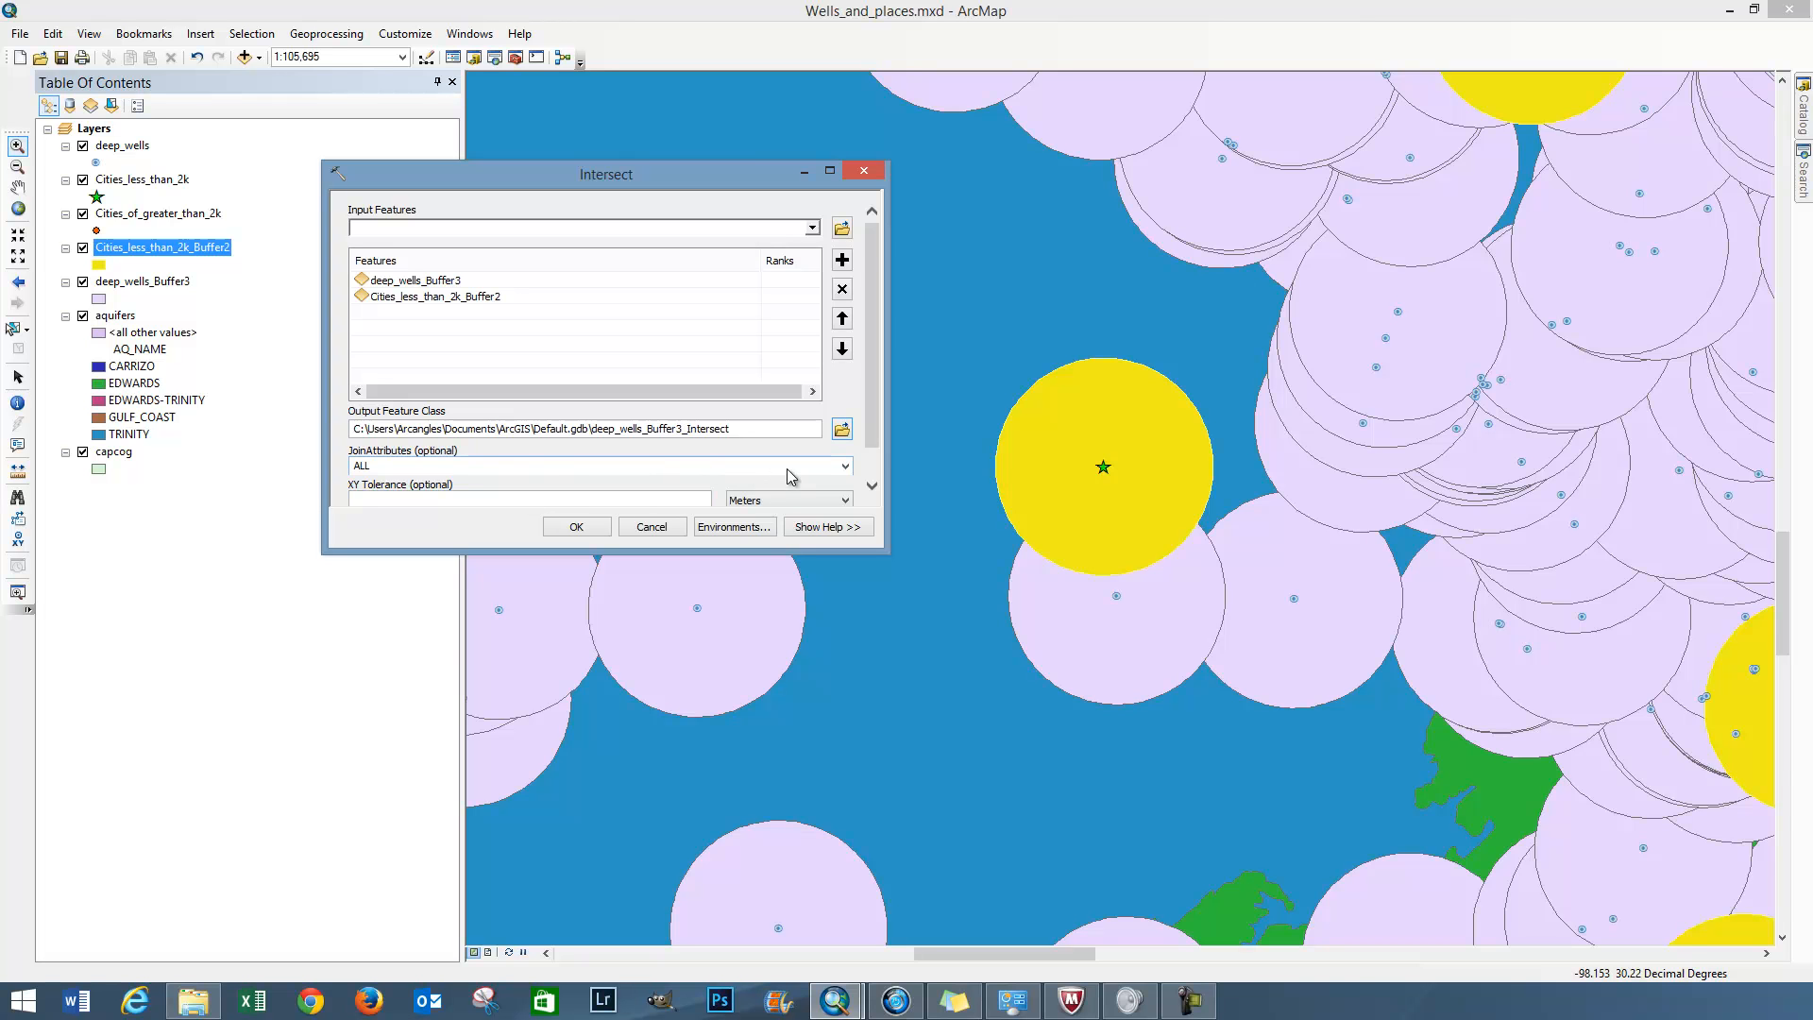
{"action": "scroll", "coordinate": [872, 477], "scroll_direction": "down", "scroll_amount": 2}
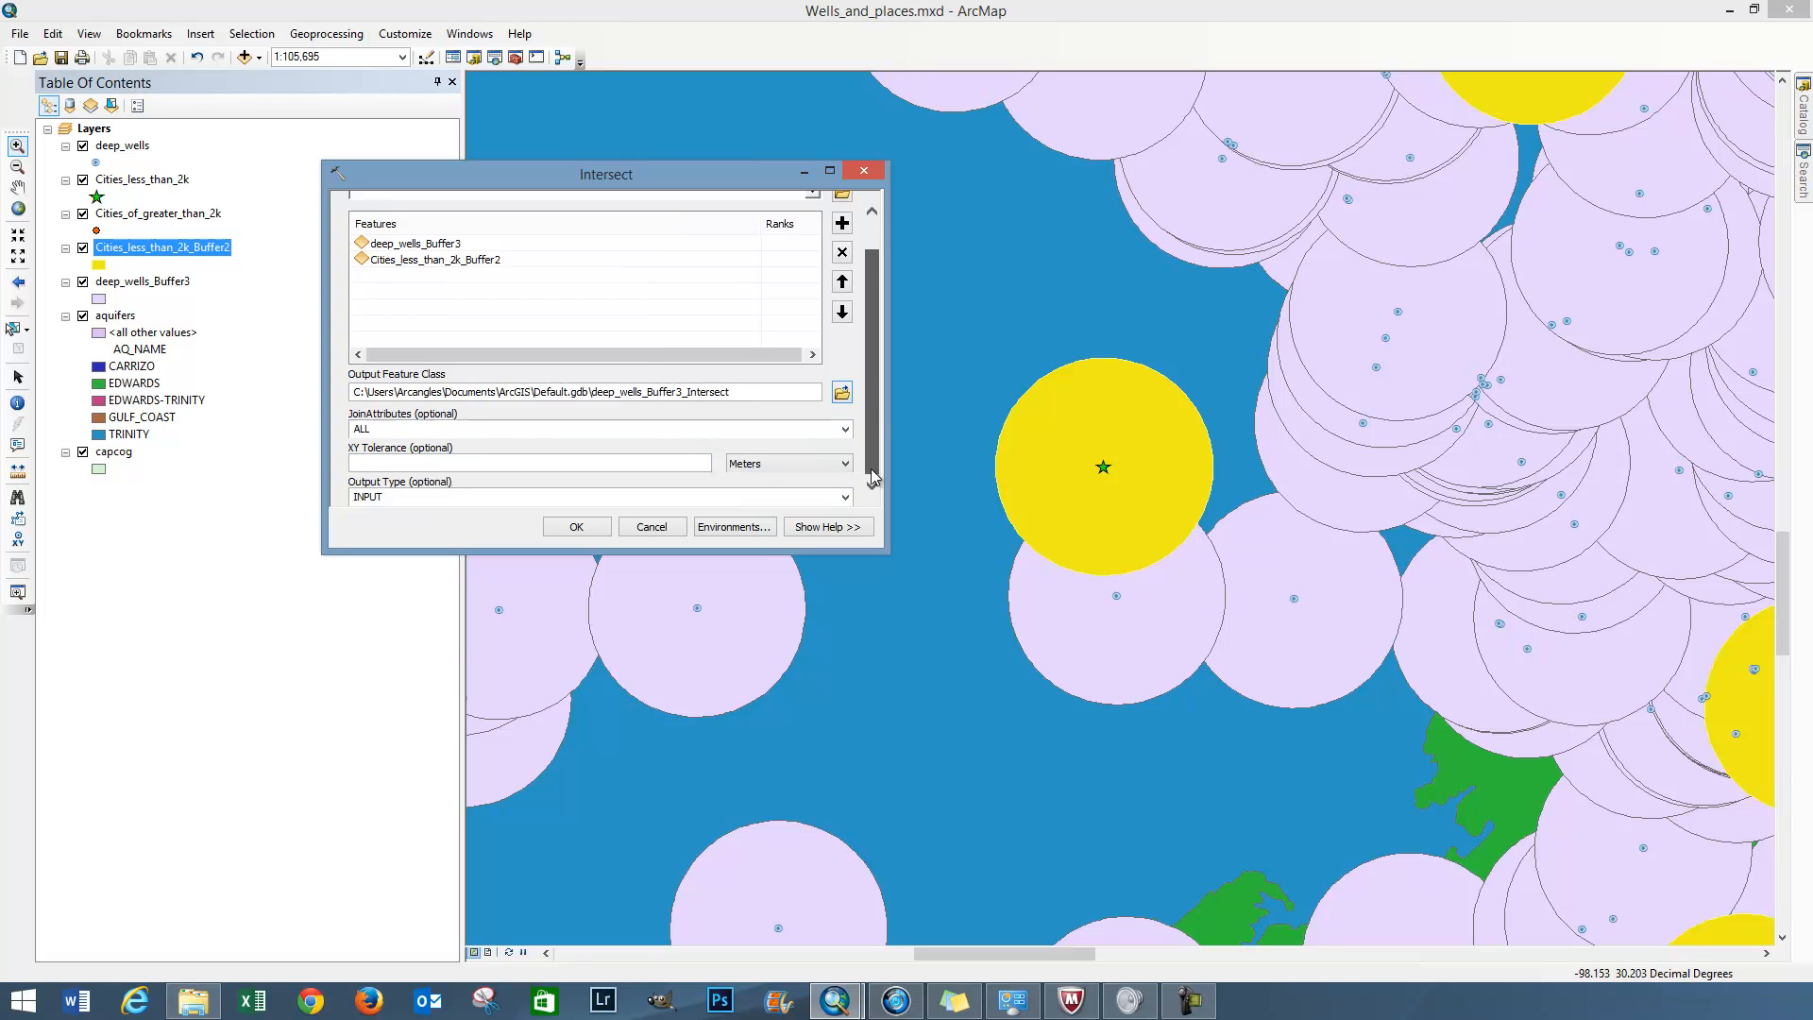
{"action": "left_click", "coordinate": [572, 526]}
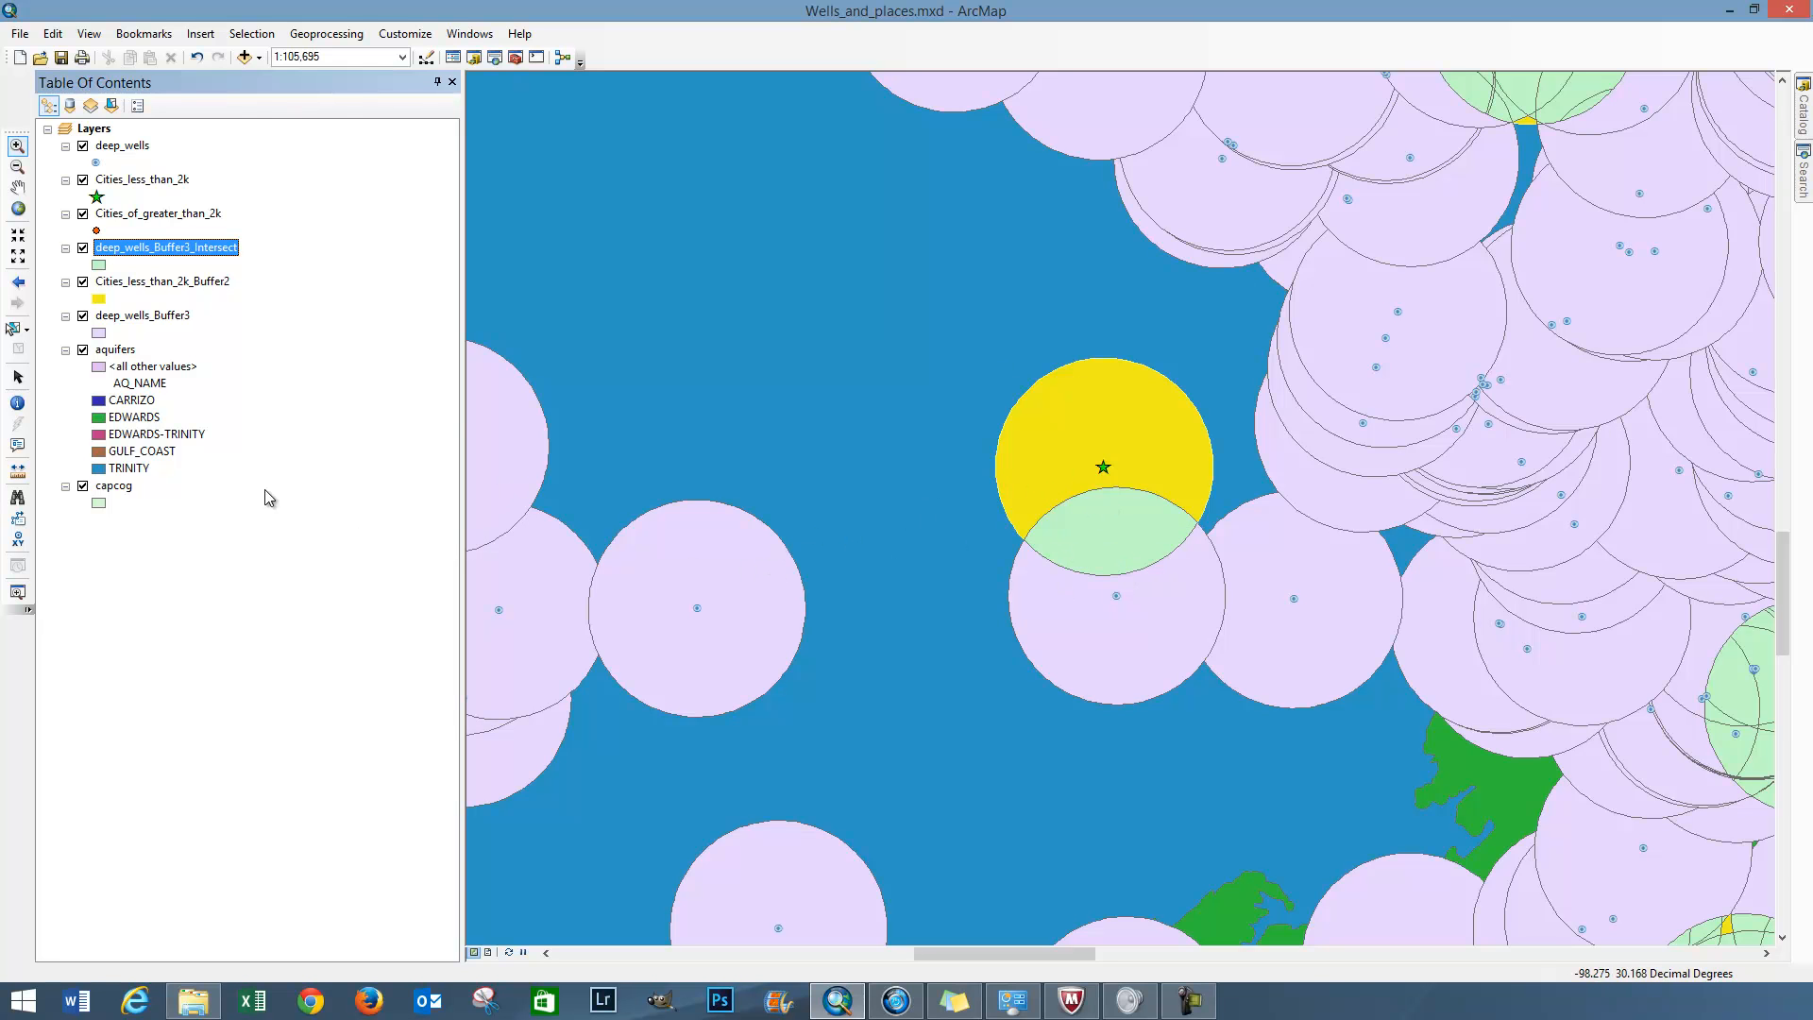
Hide the Cities_less_than_2k_Buffer2, deep_wells_Buffer3, deep_wells and aquifers layers to inspect the intersect polygons around the small cities
{"action": "left_click", "coordinate": [83, 282]}
{"action": "left_click", "coordinate": [83, 317]}
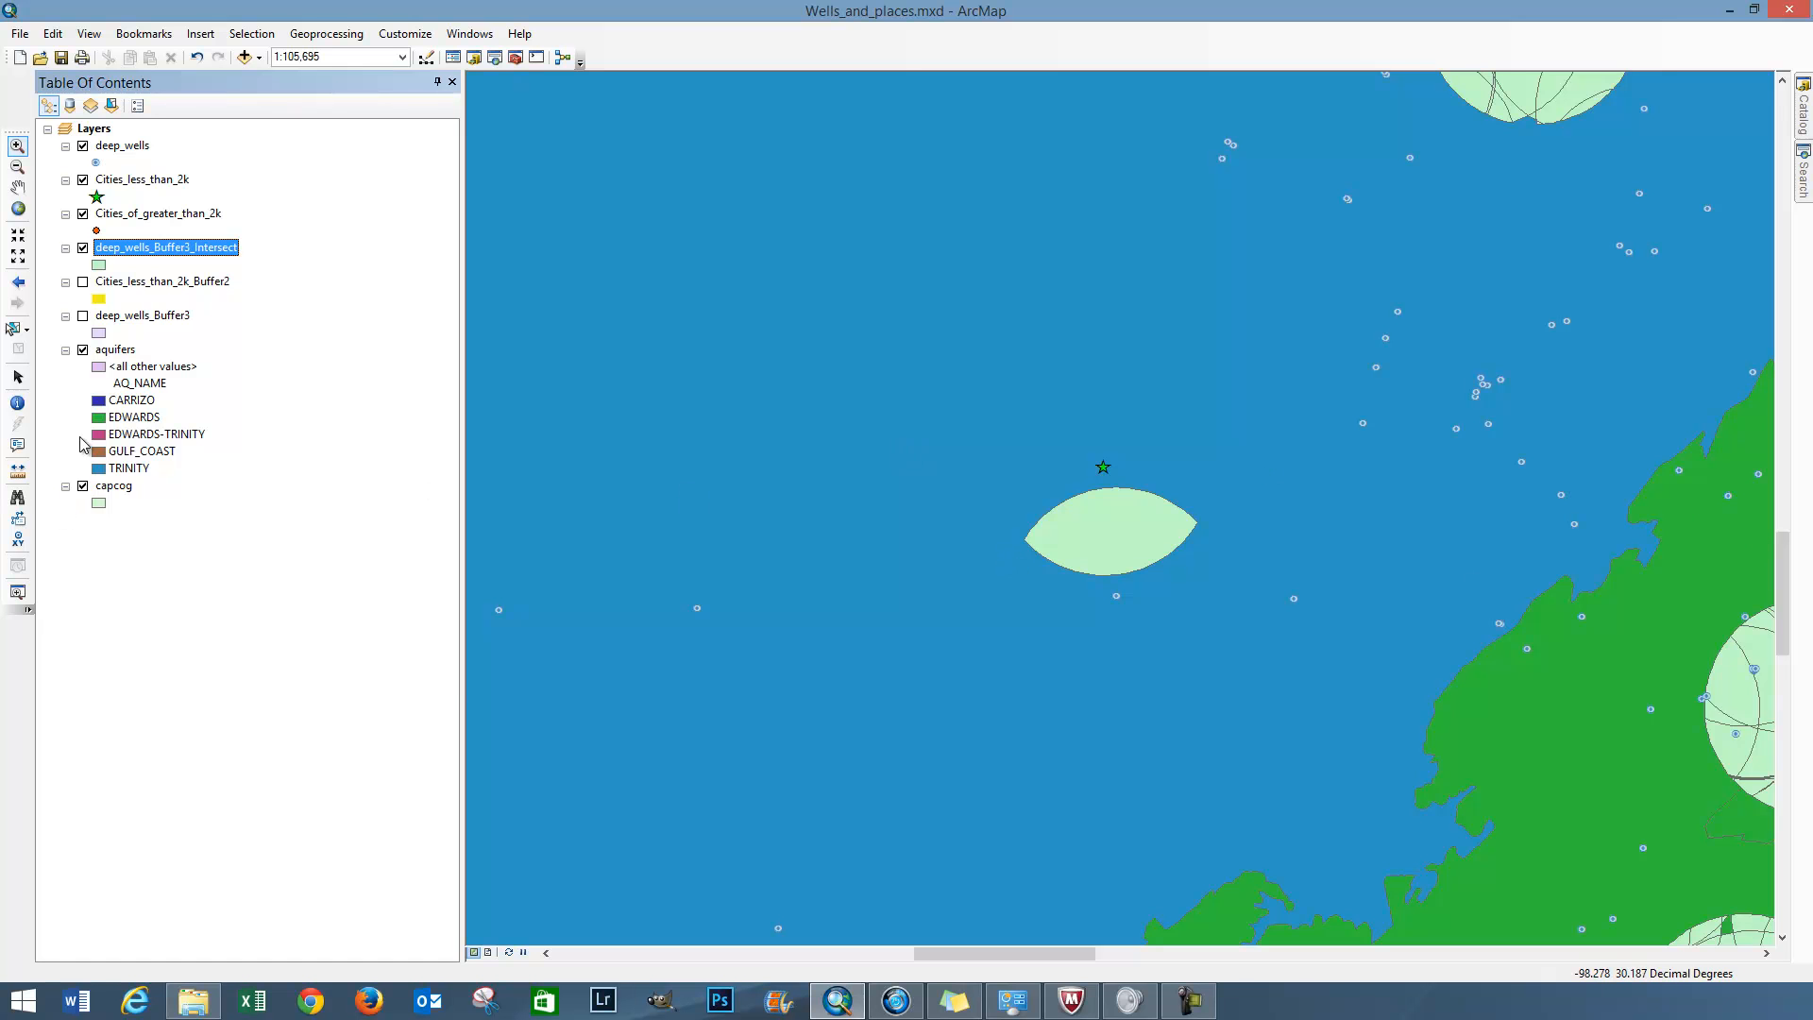
{"action": "right_click", "coordinate": [116, 486]}
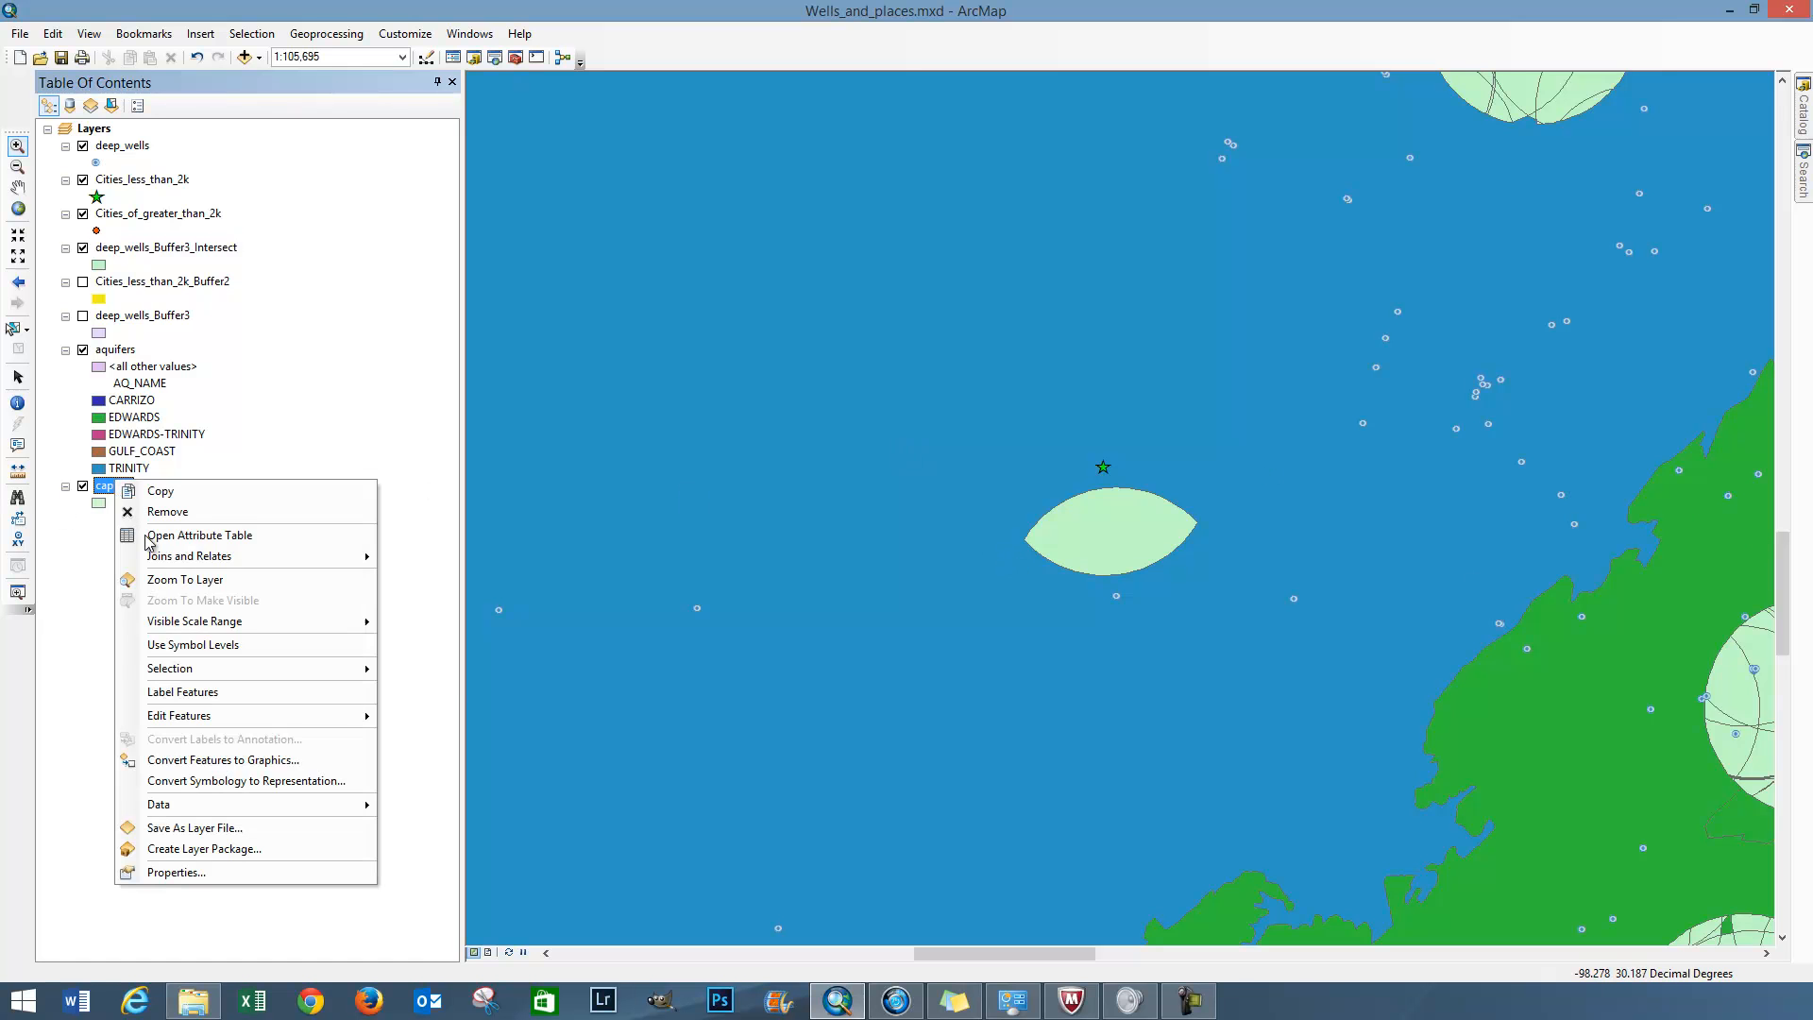
{"action": "left_click", "coordinate": [186, 578]}
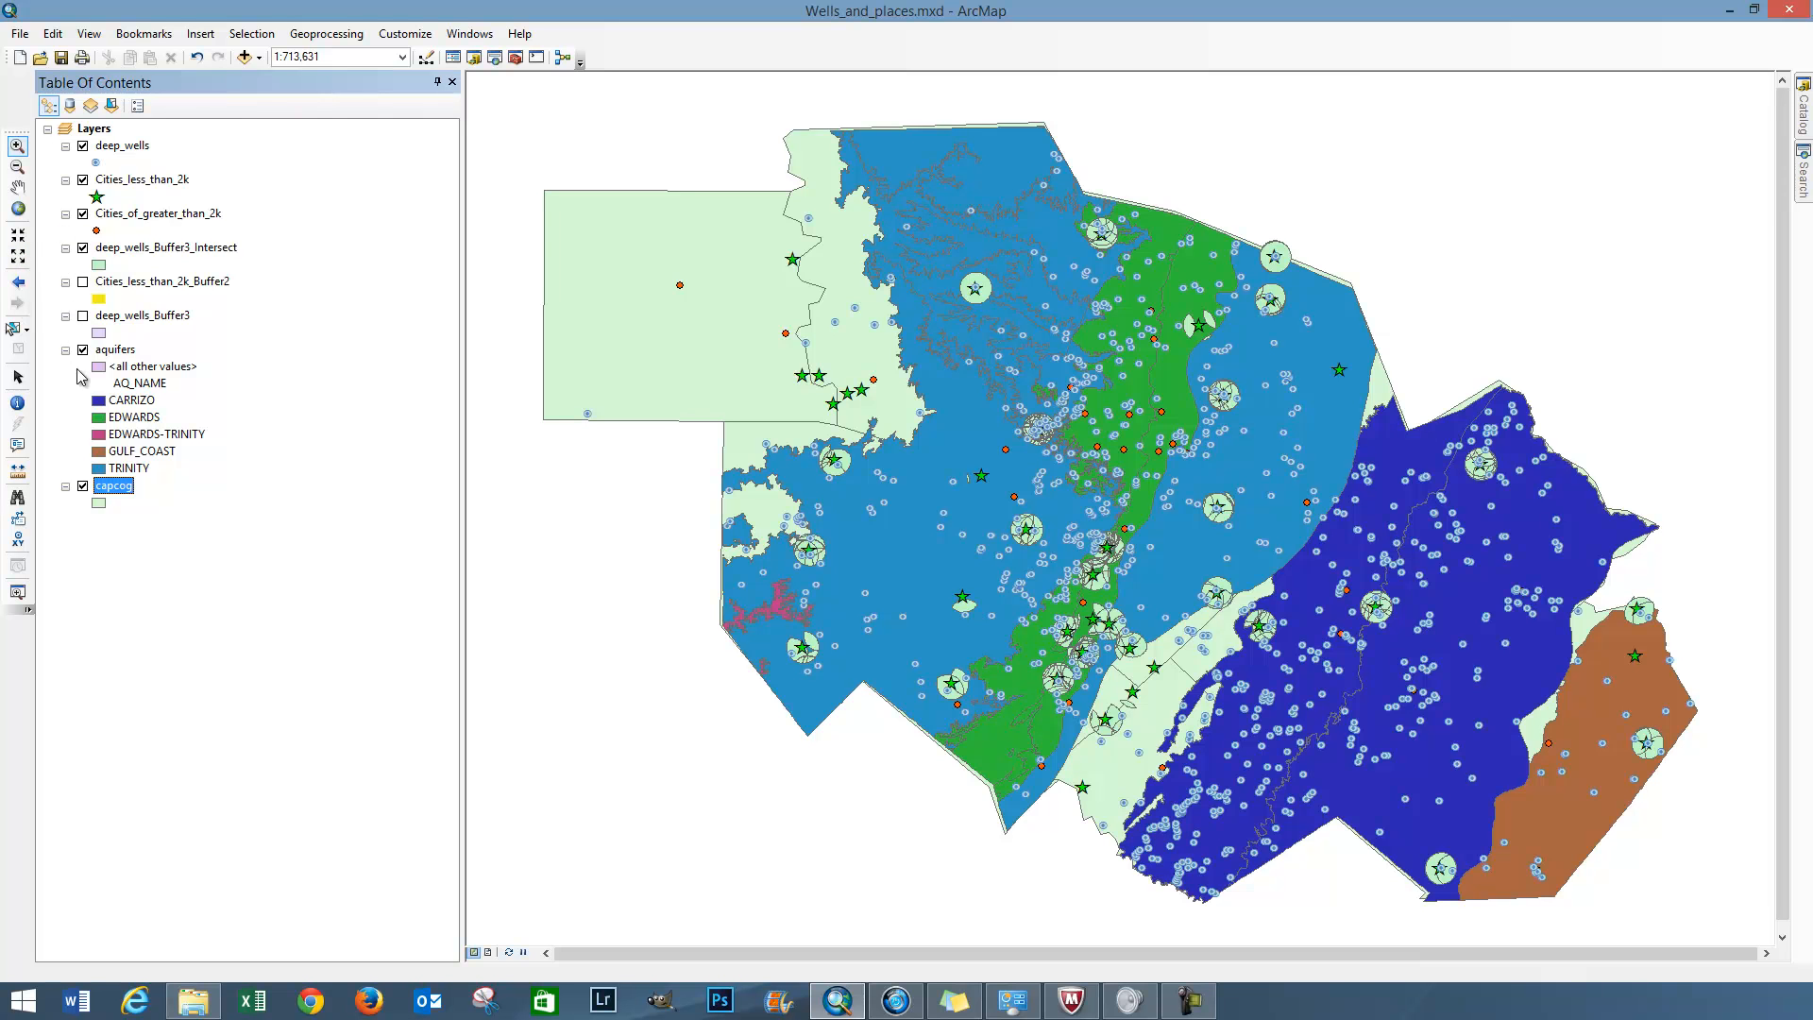
{"action": "left_click", "coordinate": [83, 147]}
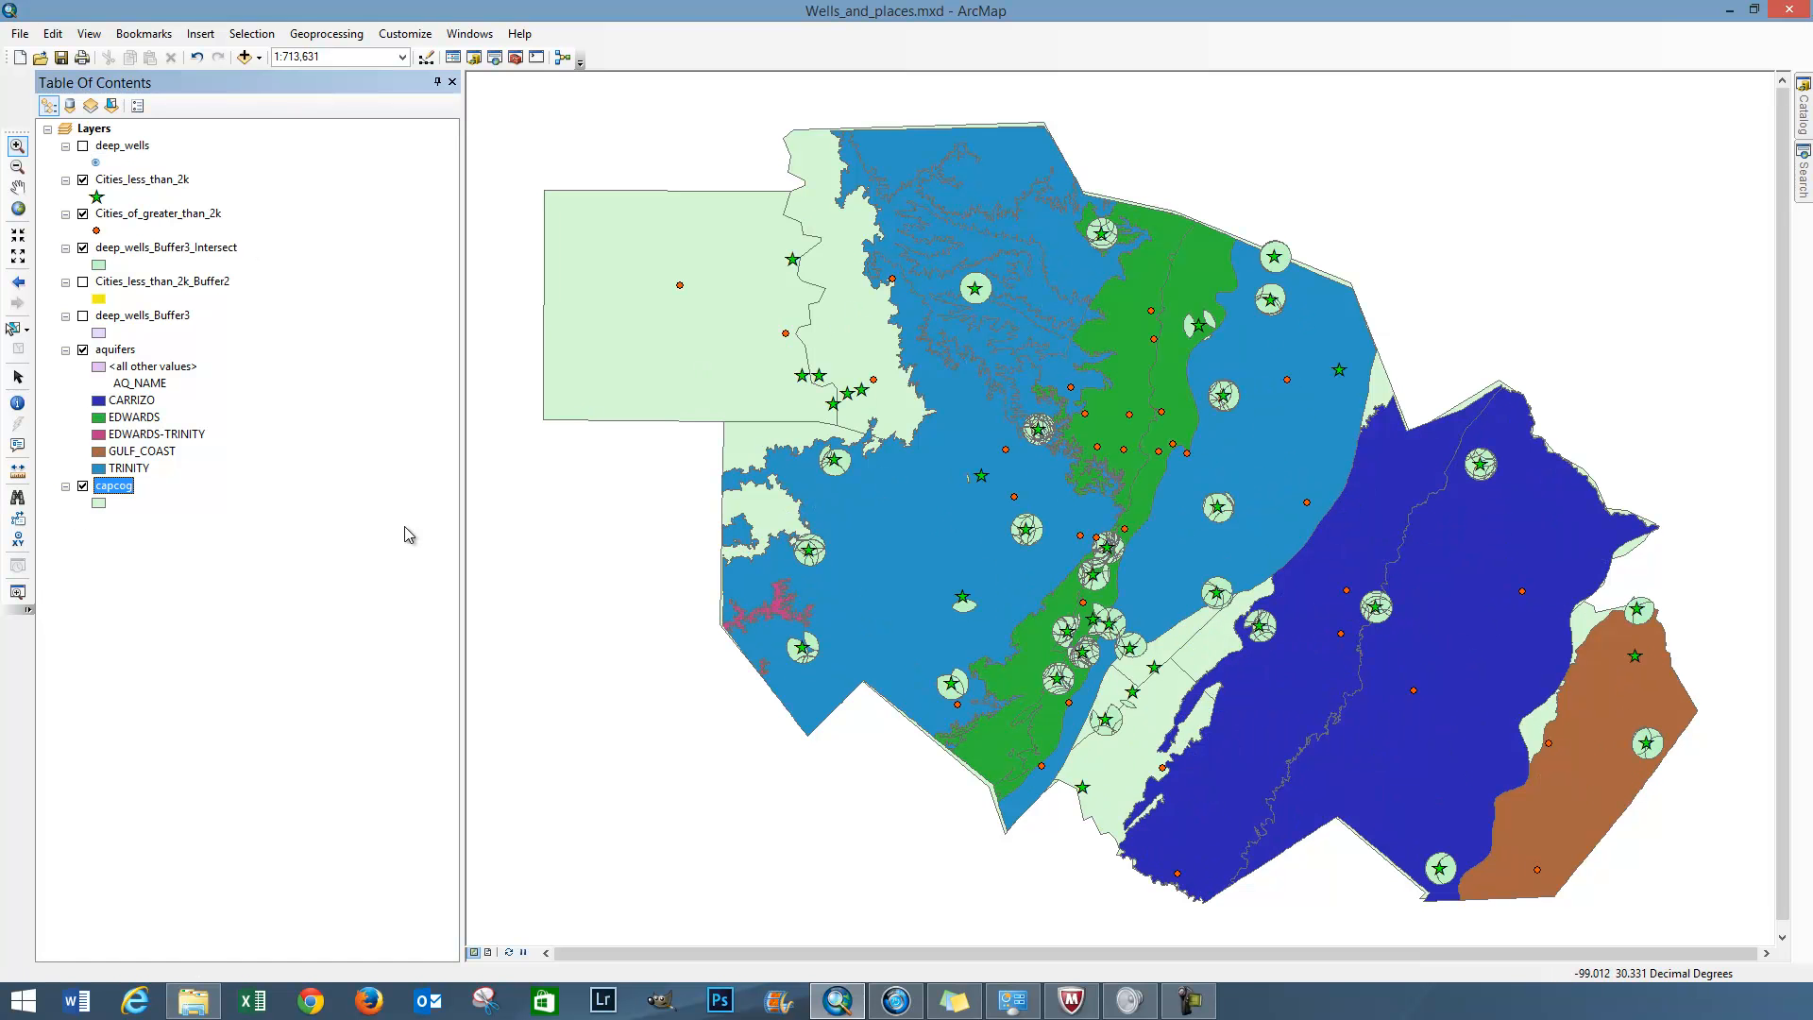
{"action": "left_click", "coordinate": [83, 351]}
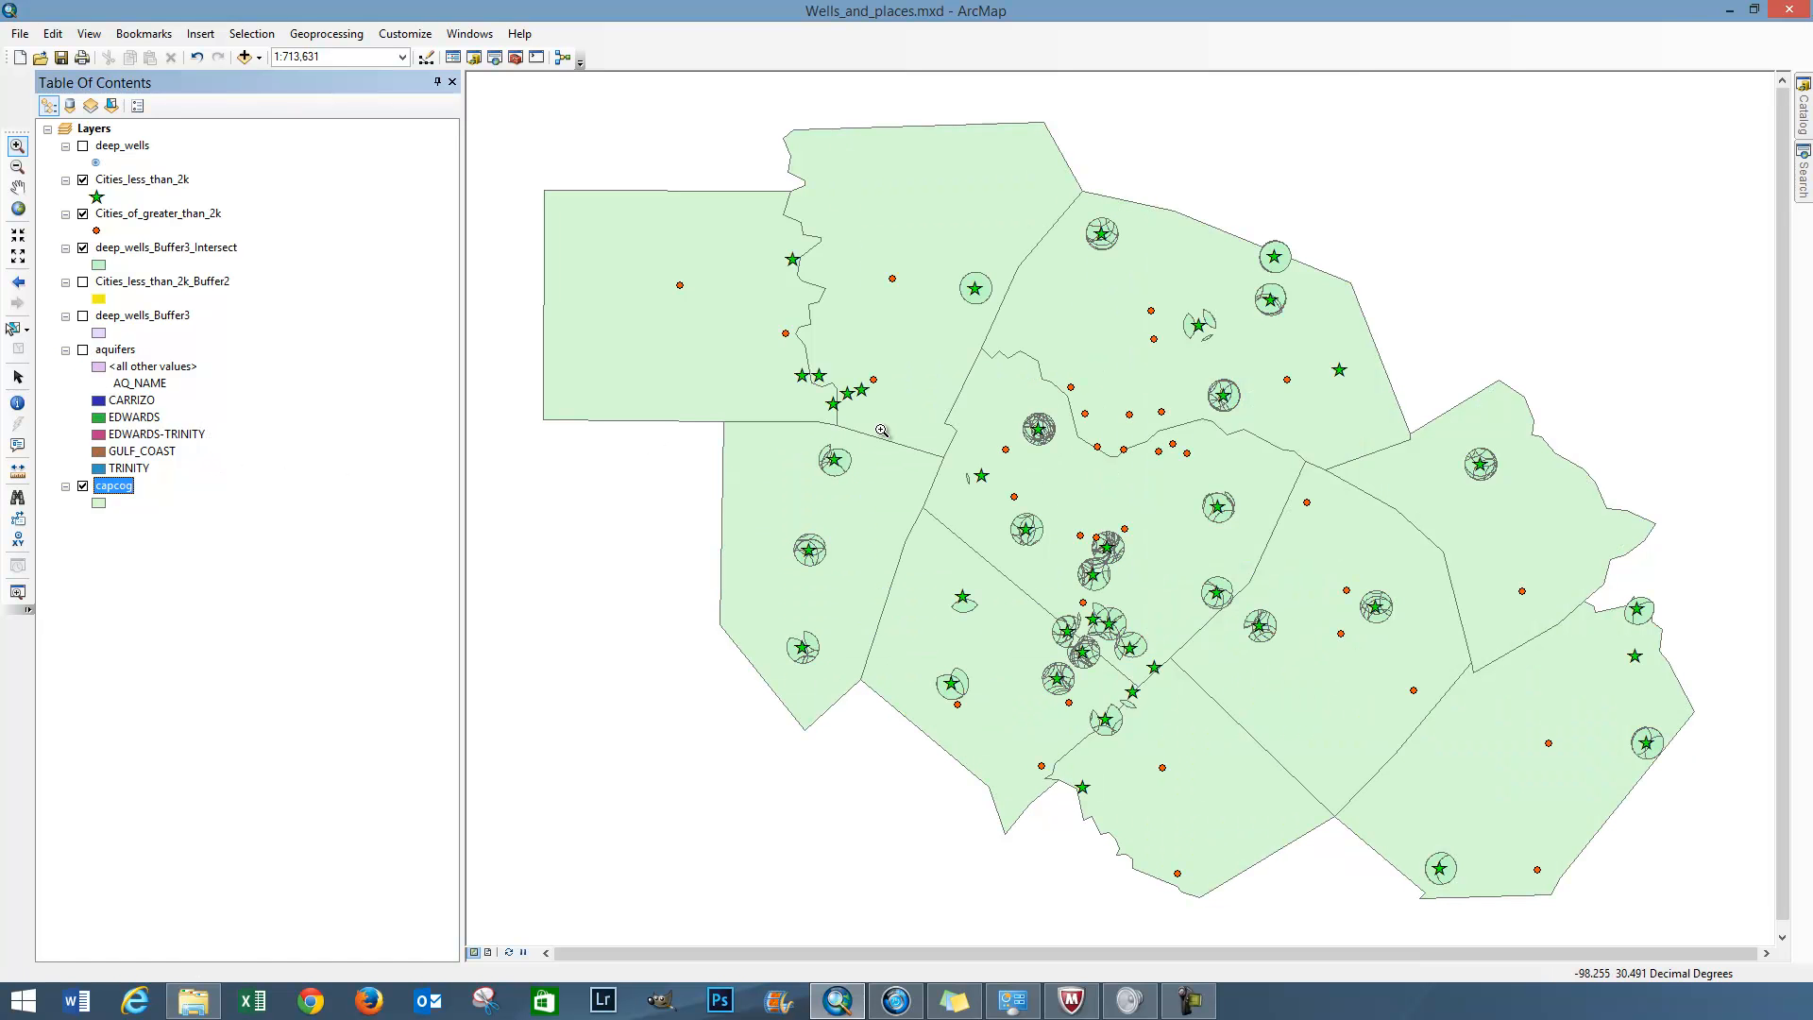
{"action": "left_click_drag", "start_coordinate": [1012, 404], "coordinate": [1078, 455]}
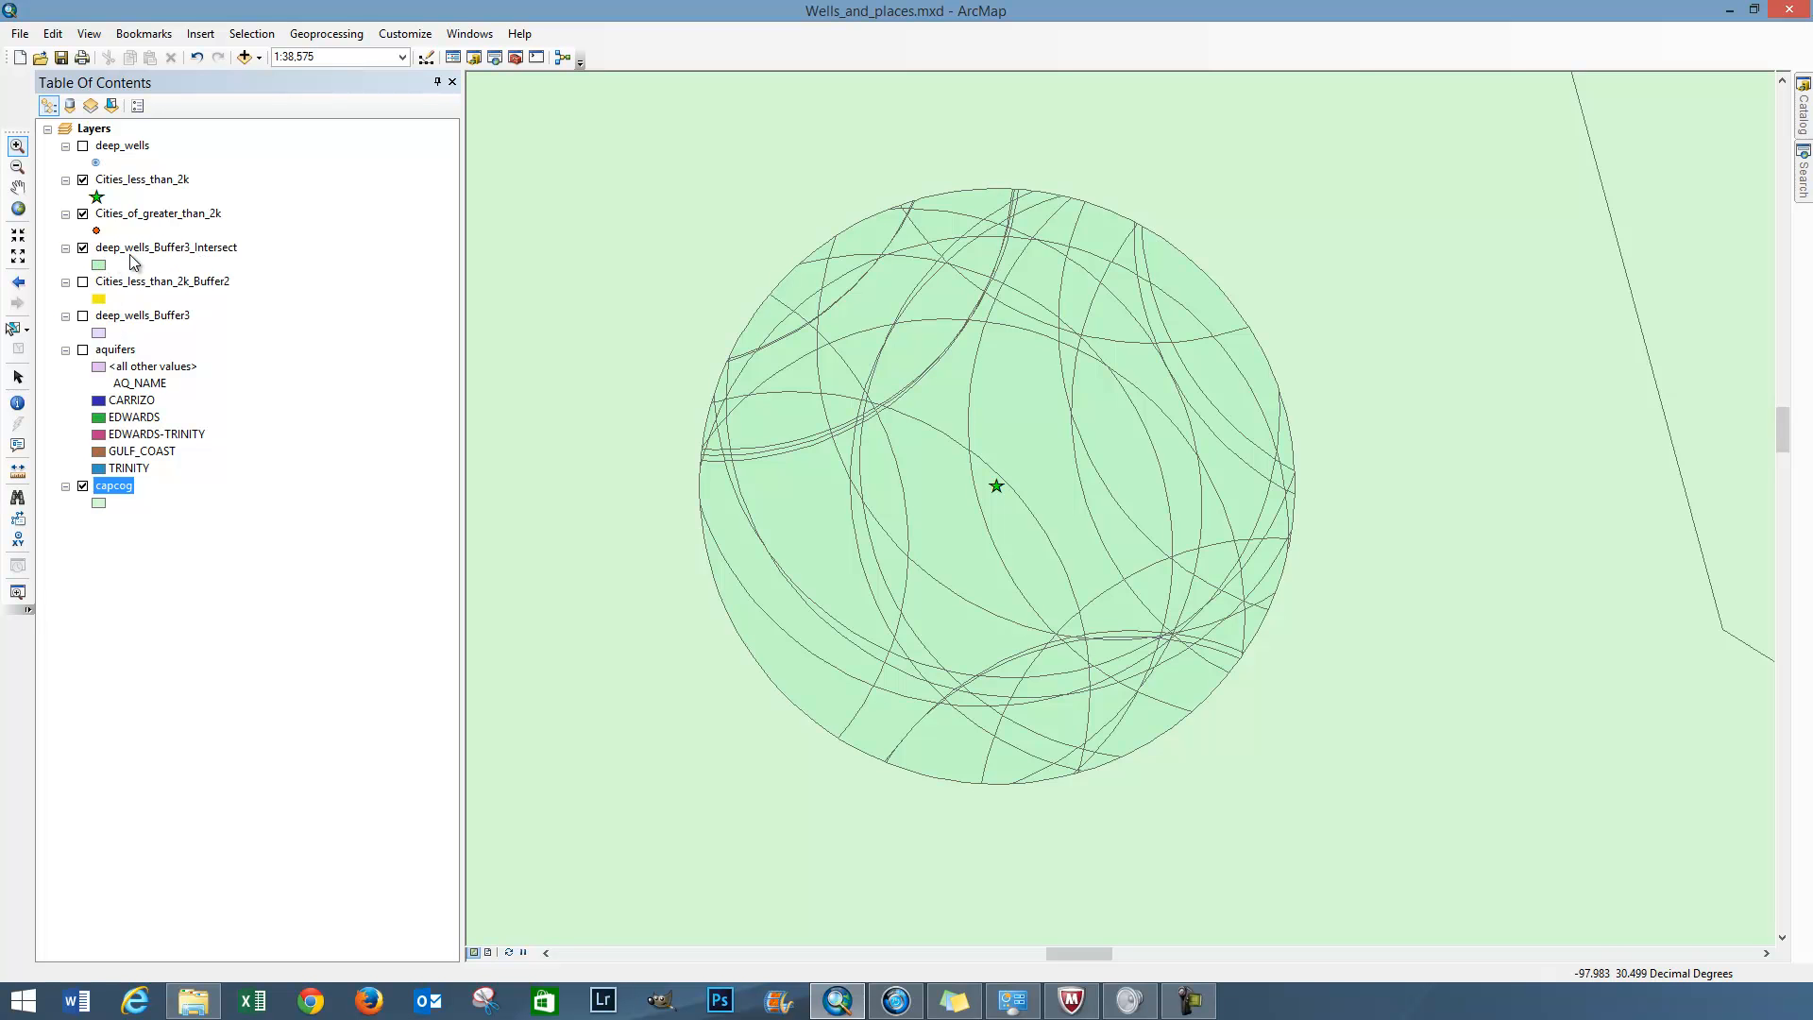
Symbolize the deep_wells_Buffer3_Intersect layer with the purple I-P Industrial Park fill and a black outline
{"action": "double_click", "coordinate": [99, 267]}
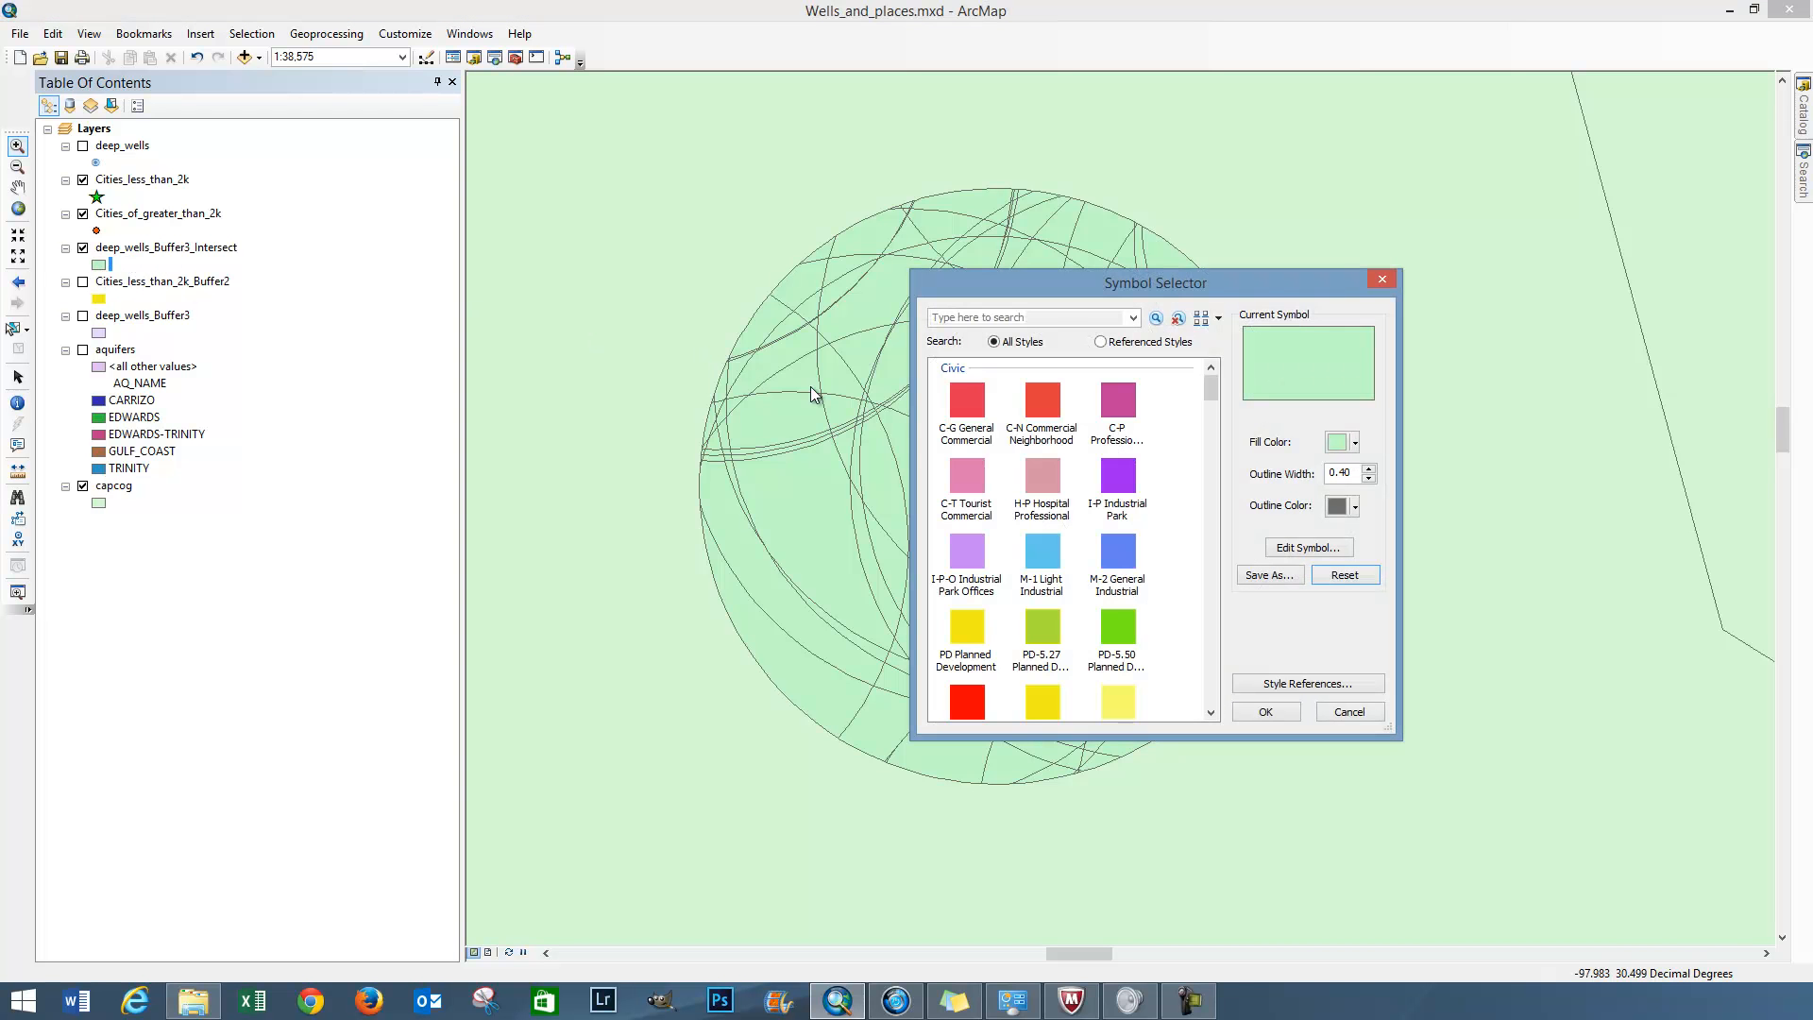
{"action": "left_click", "coordinate": [1116, 475]}
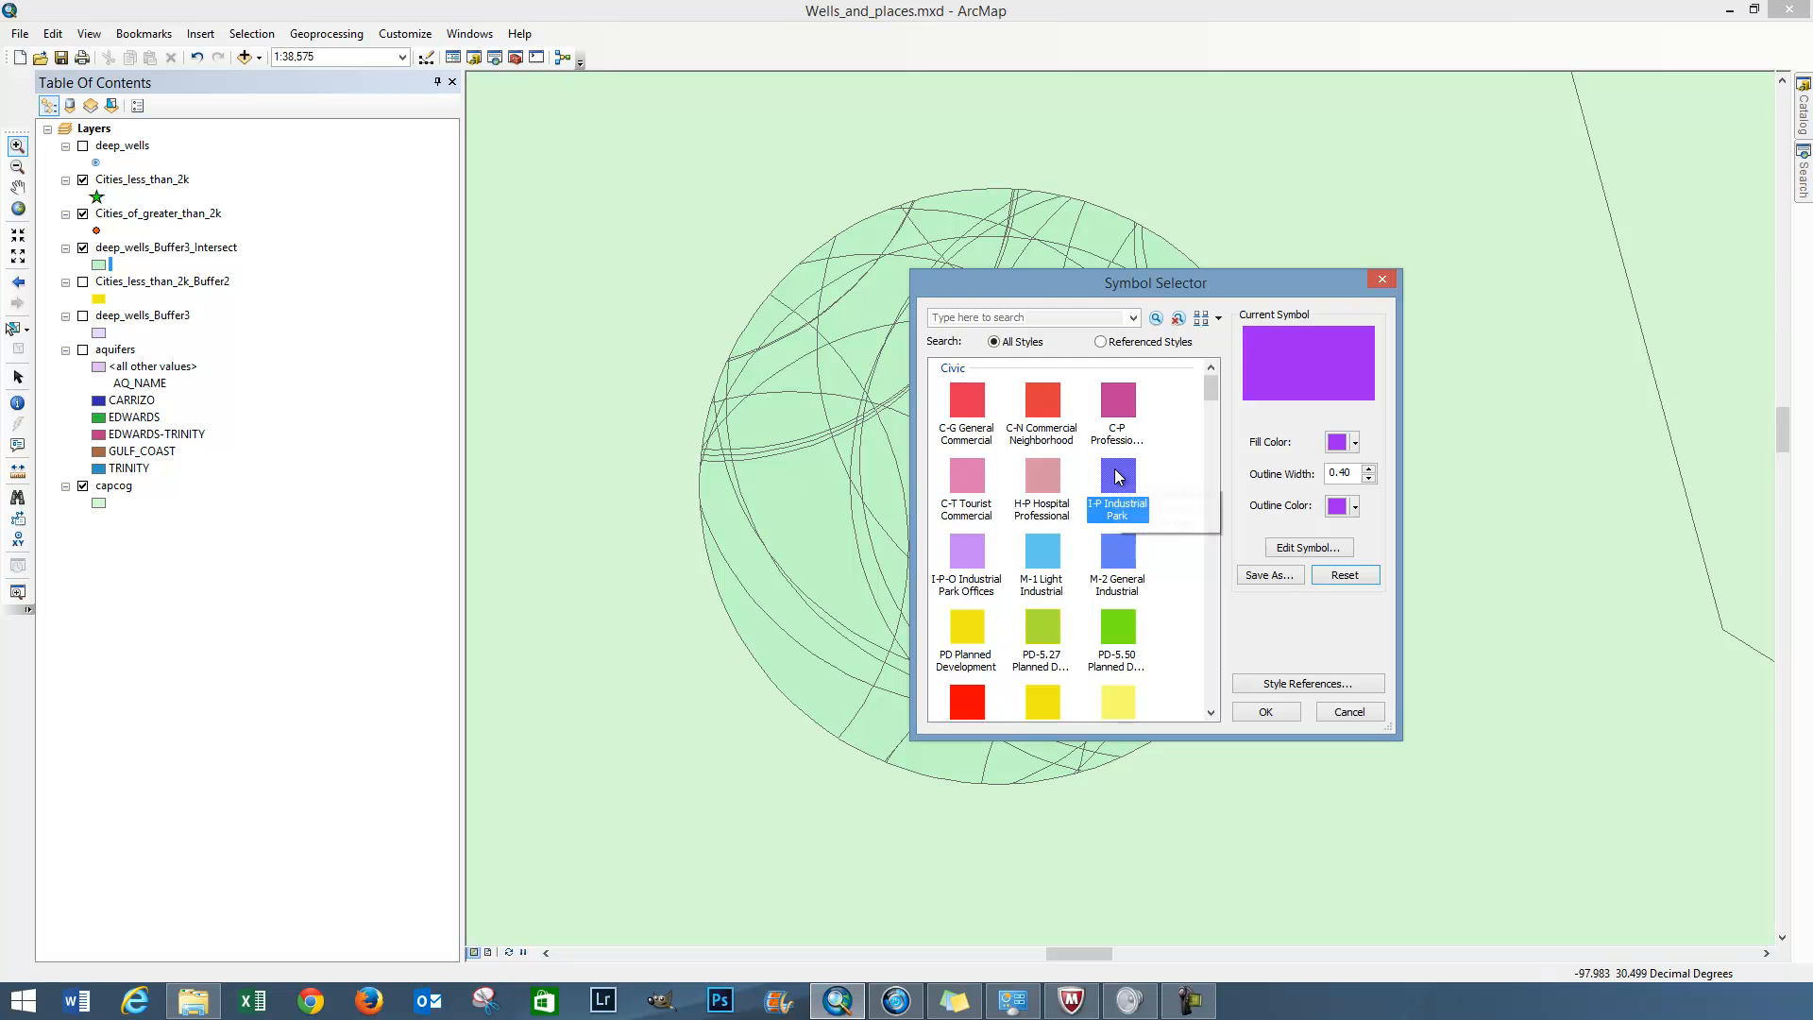
{"action": "left_click", "coordinate": [1280, 718]}
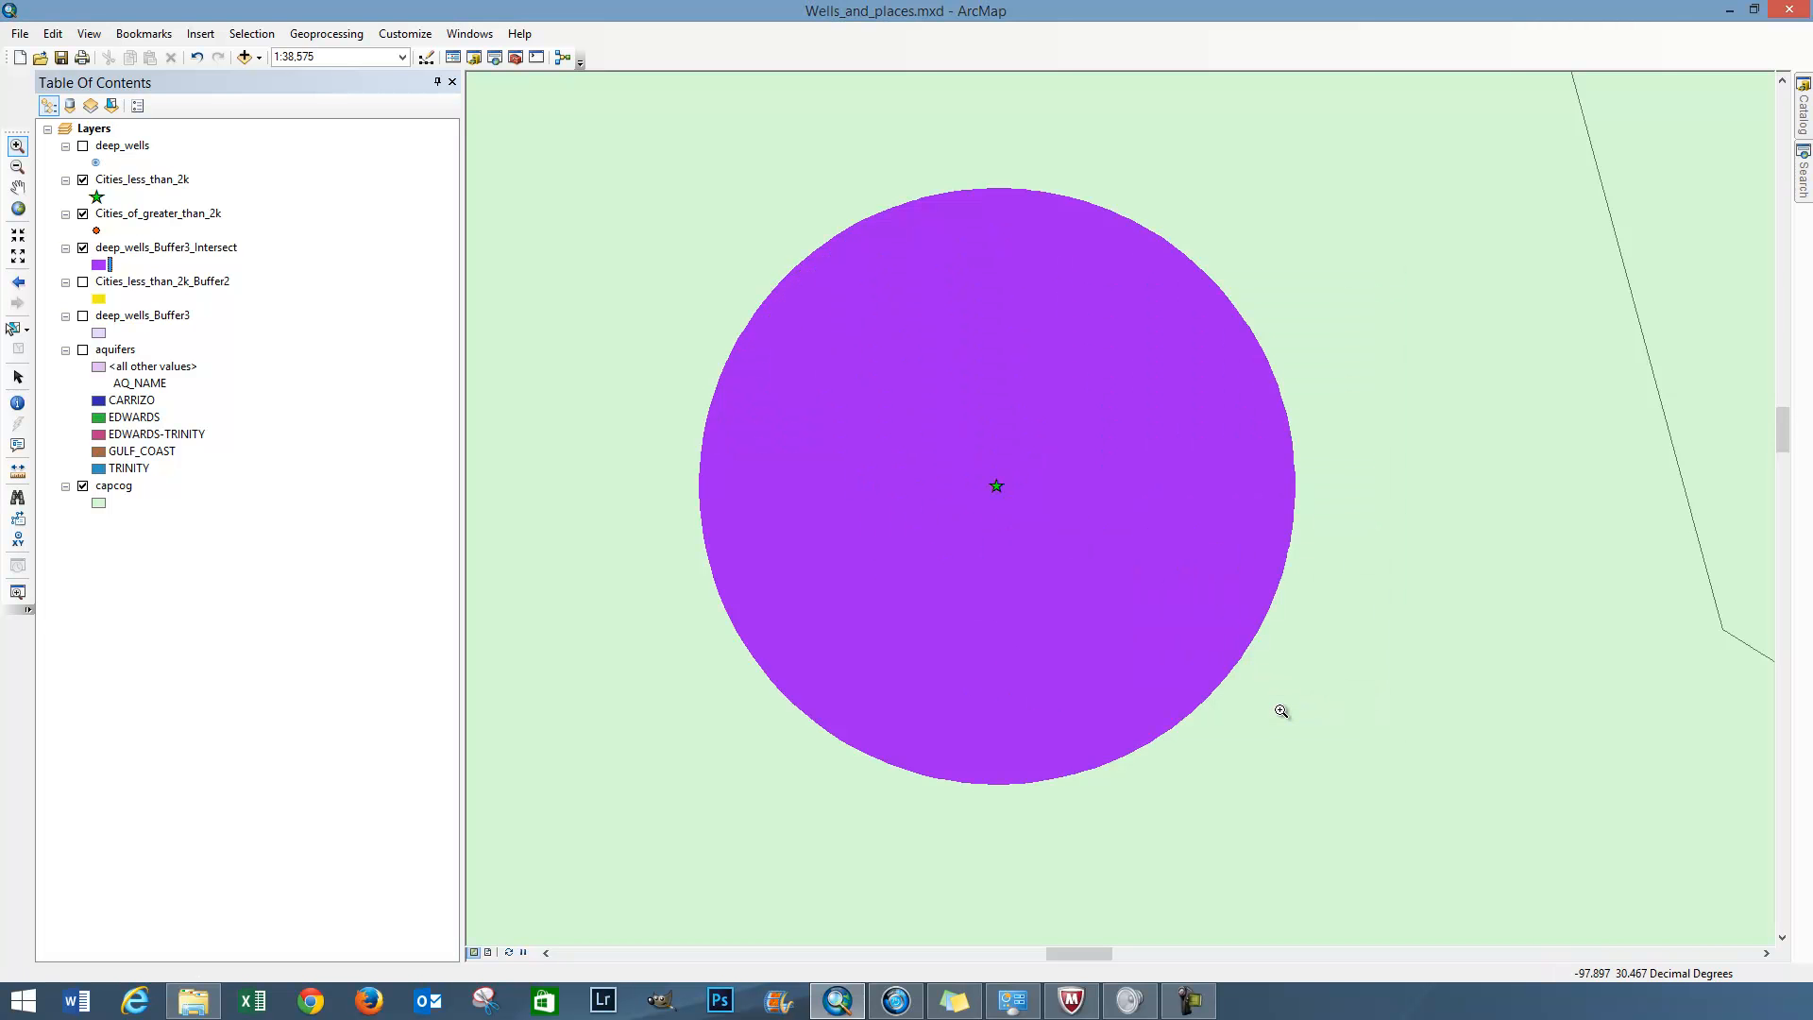
{"action": "left_click", "coordinate": [100, 265]}
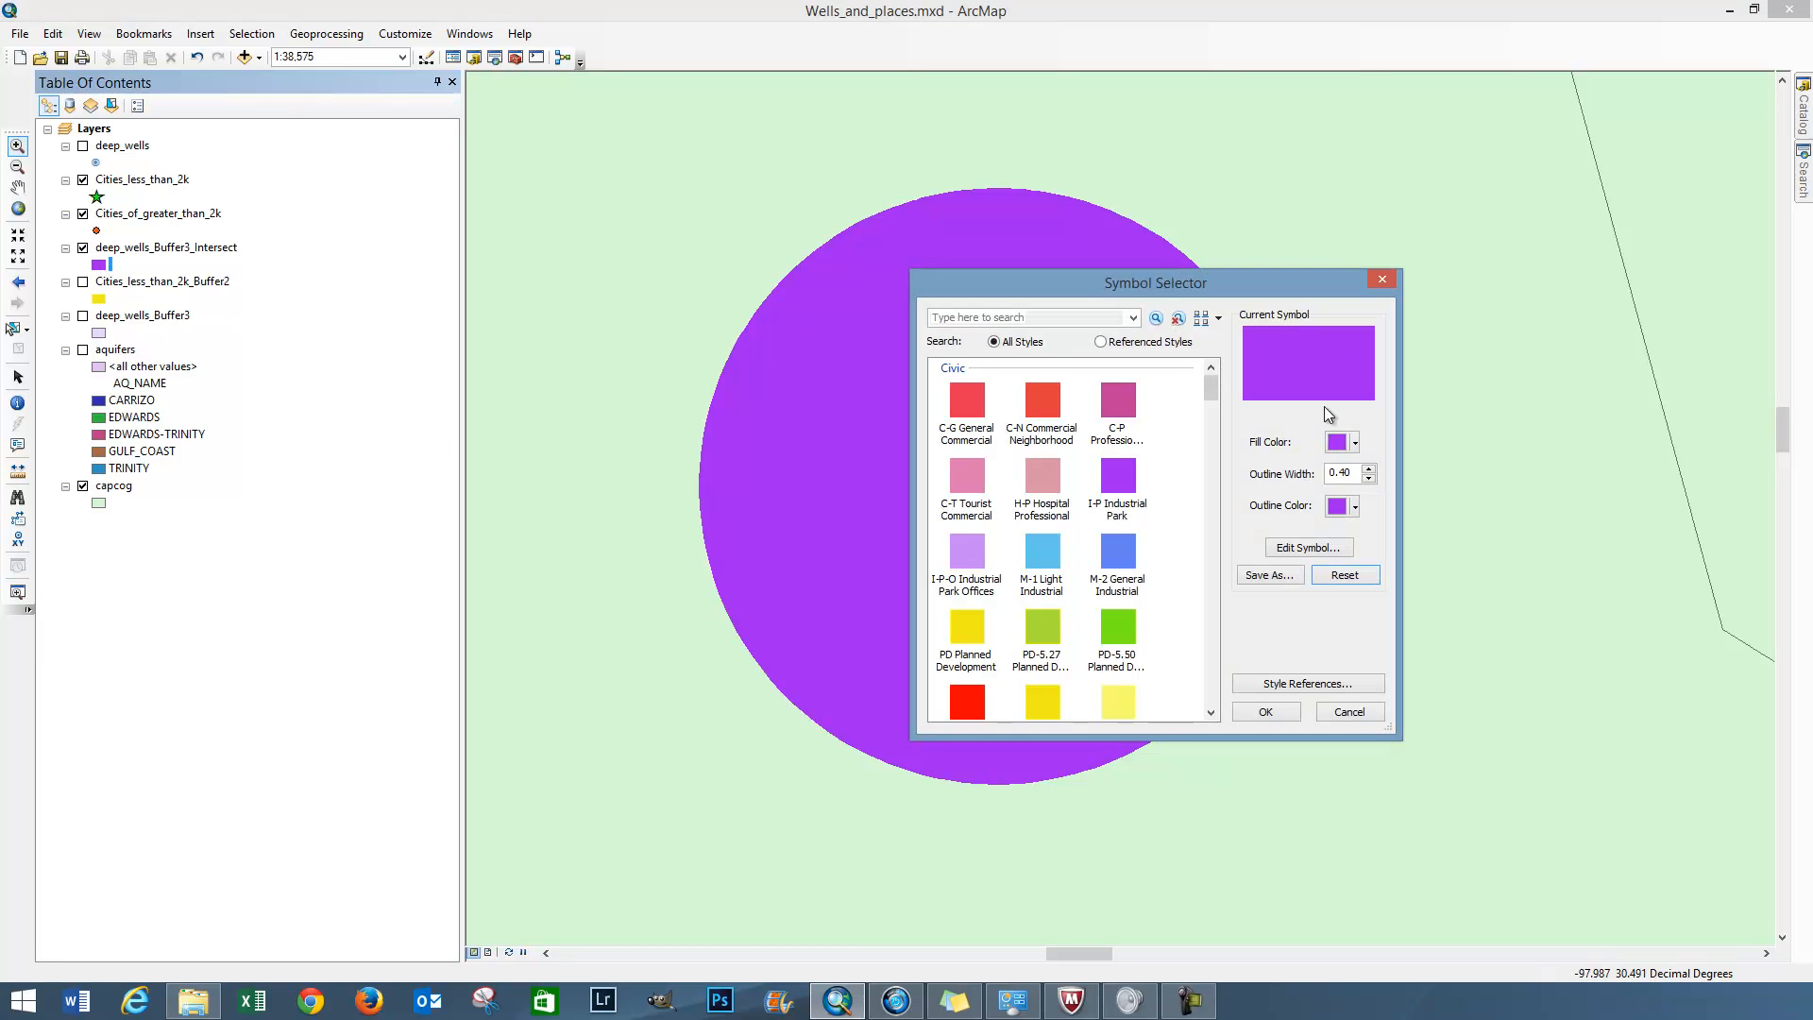
{"action": "left_click", "coordinate": [1355, 507]}
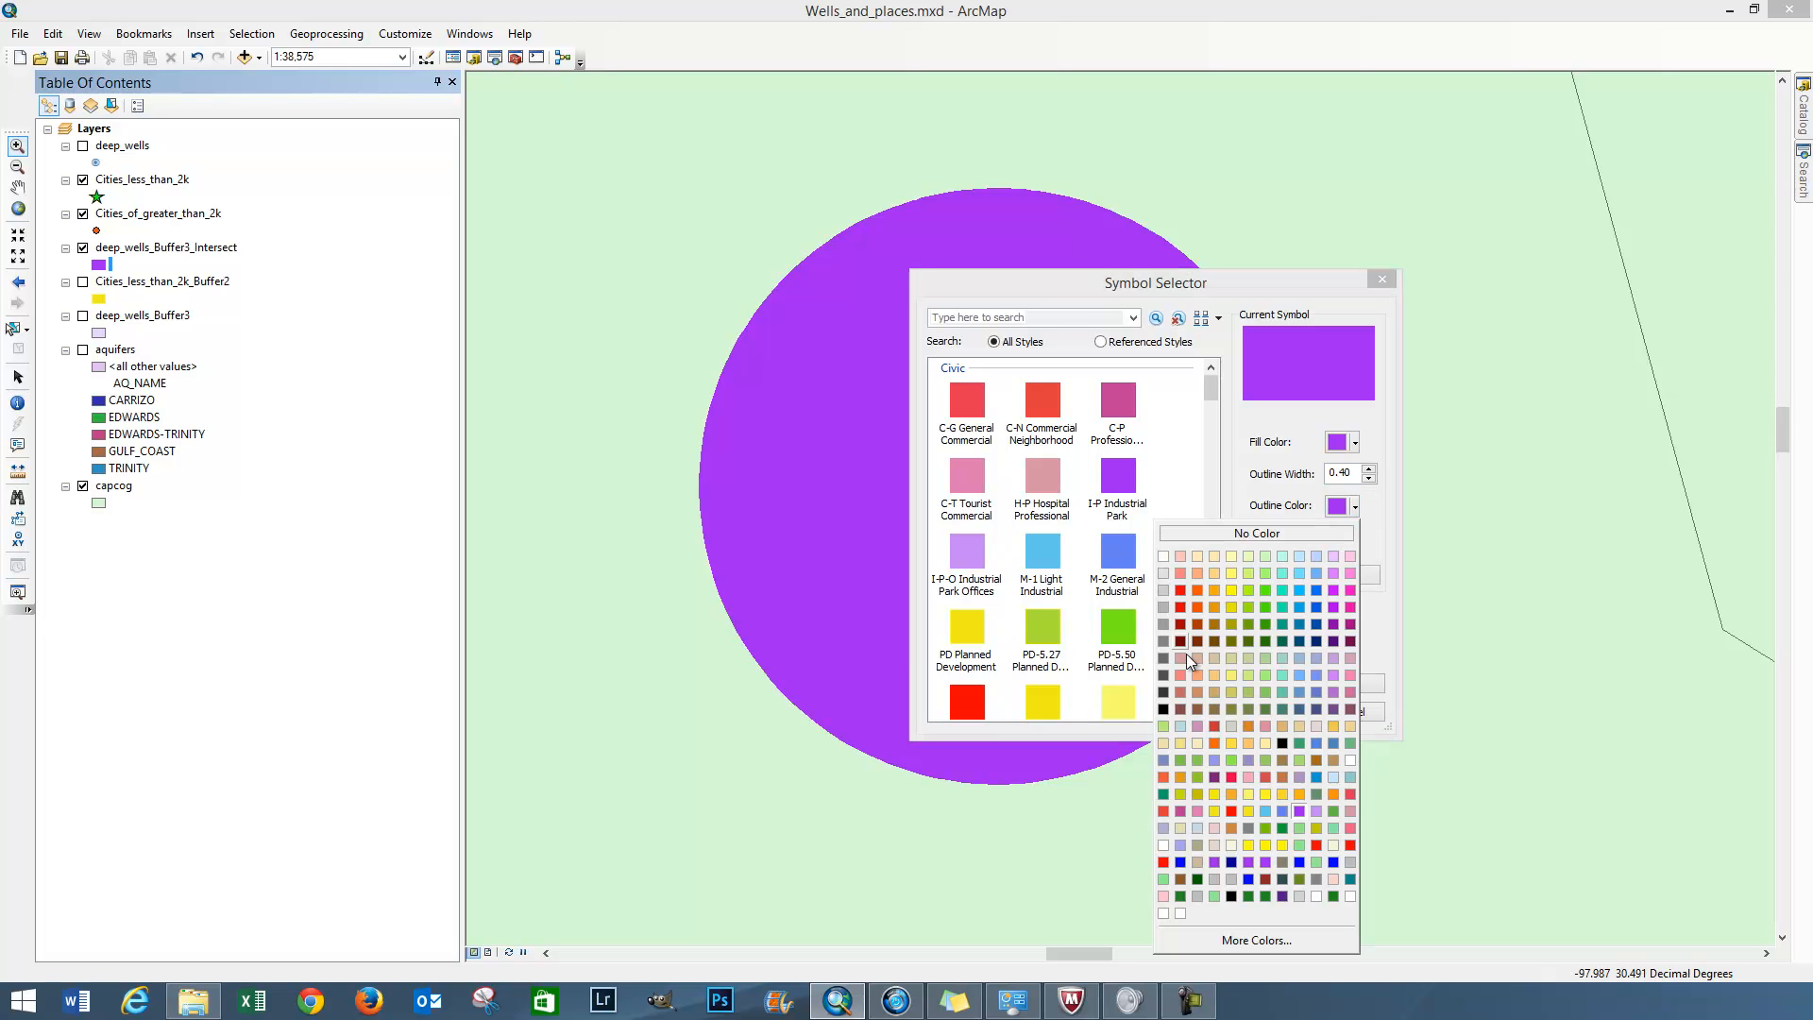
{"action": "left_click", "coordinate": [1165, 708]}
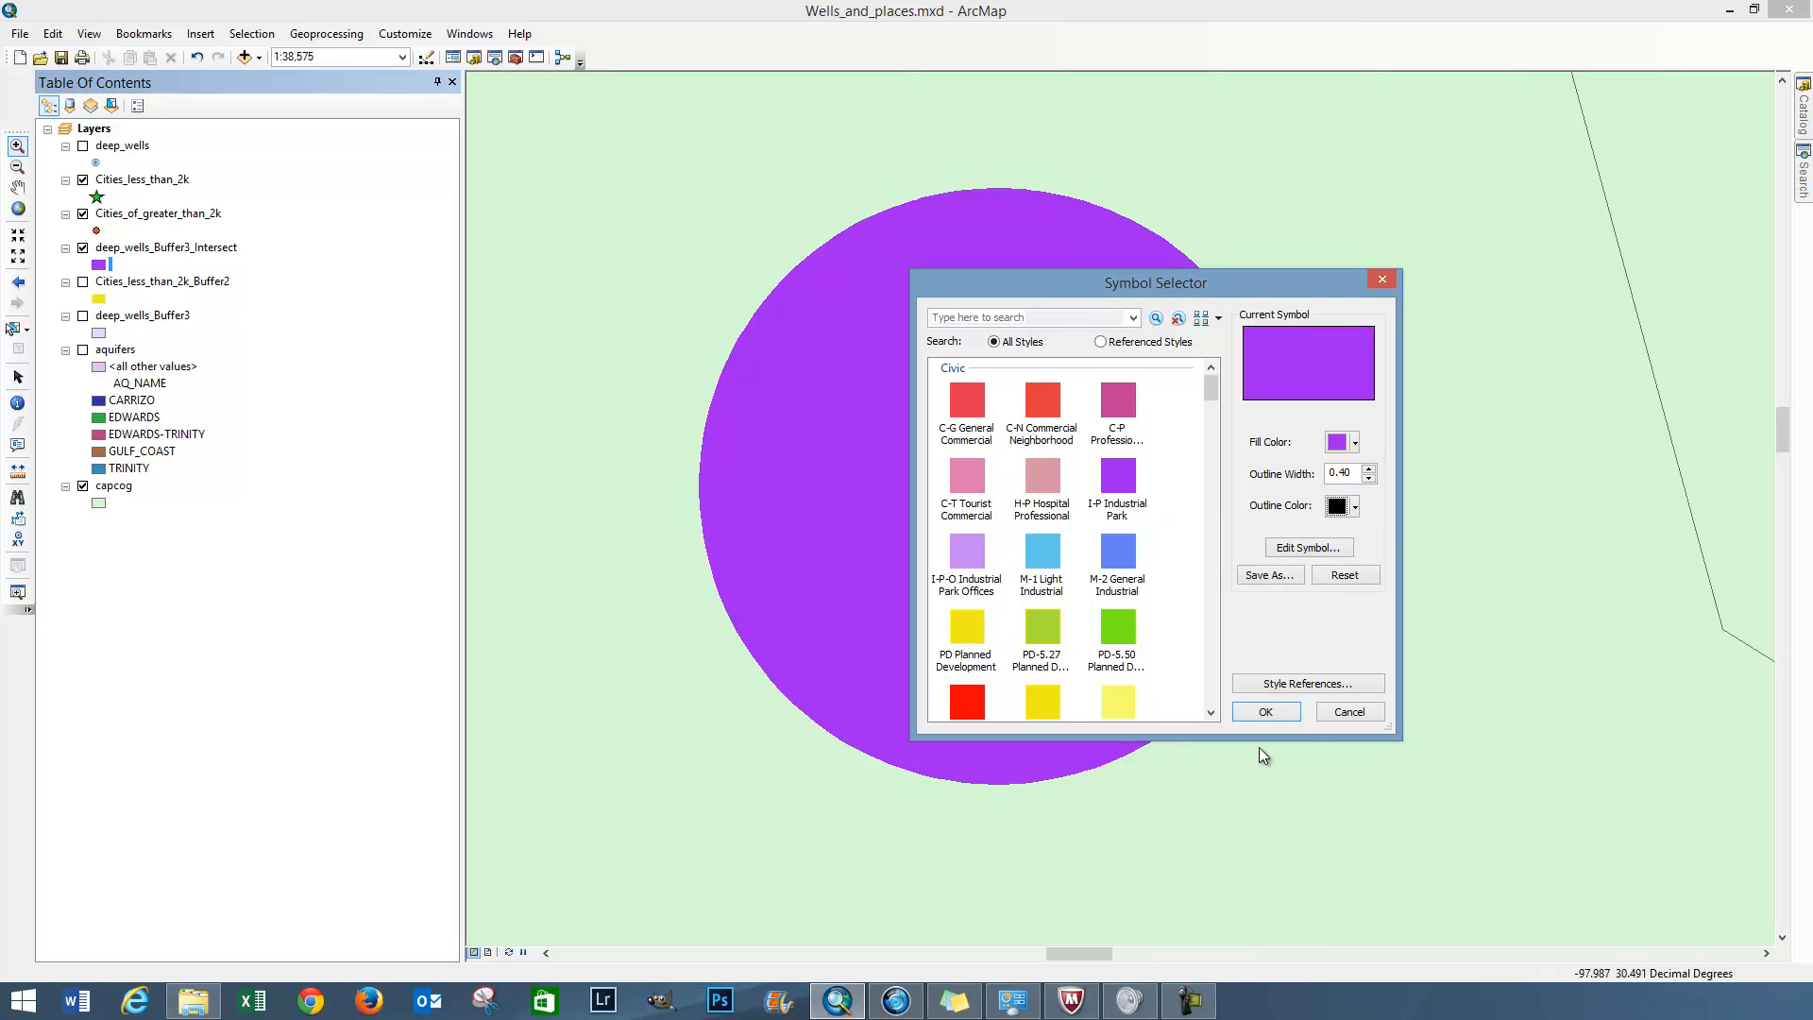
{"action": "left_click", "coordinate": [1266, 712]}
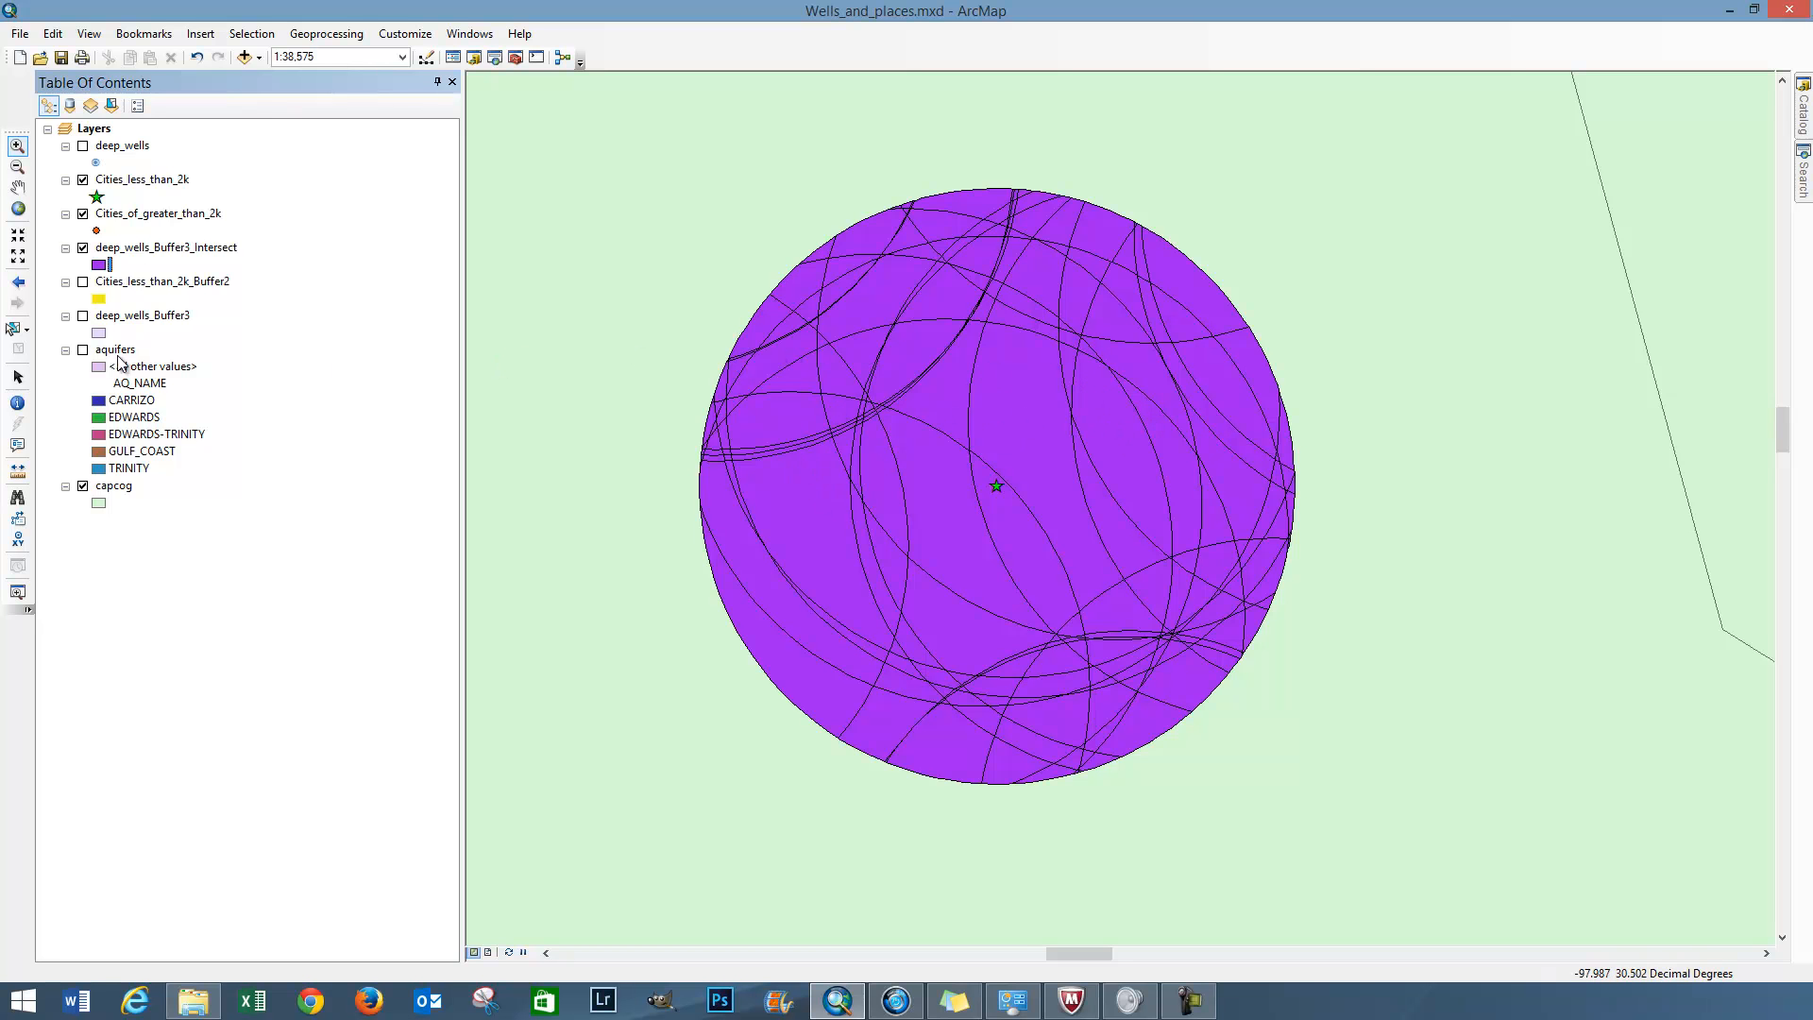
Select an intersect polygon inside the city circle and review only the selected records in the deep_wells_Buffer3_Intersect attribute table
{"action": "right_click", "coordinate": [142, 248]}
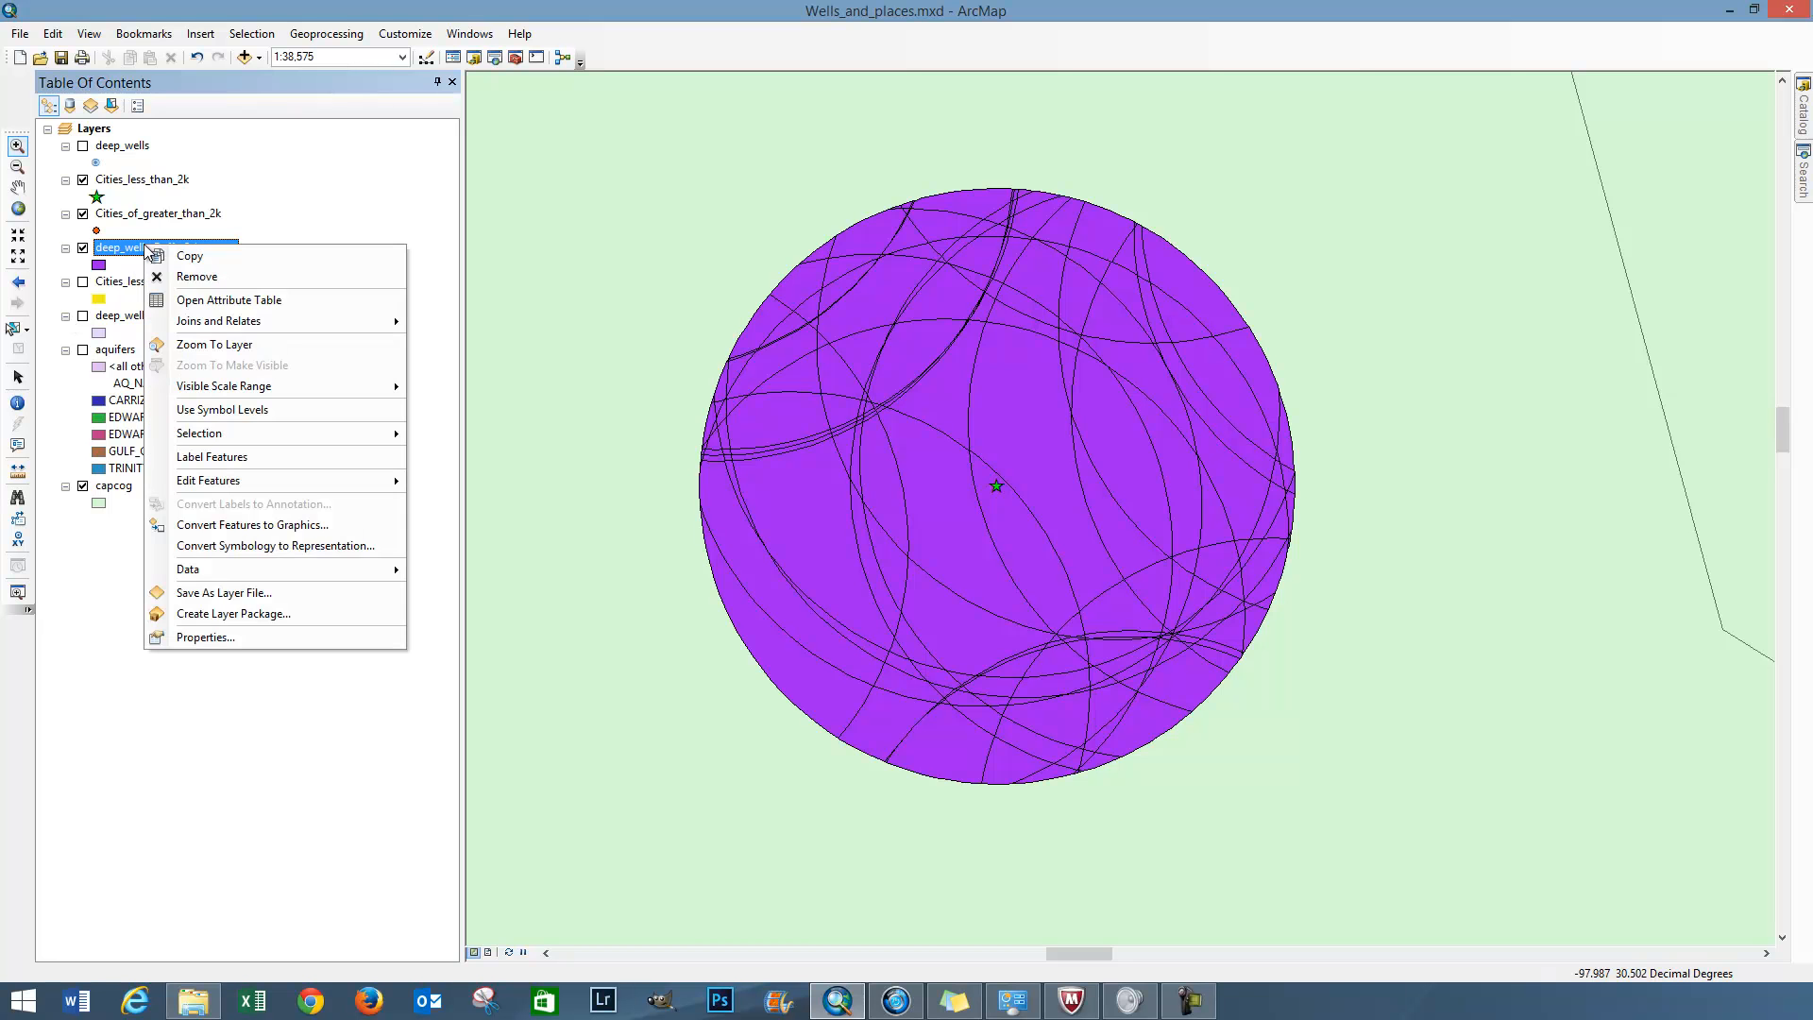
{"action": "left_click", "coordinate": [200, 300]}
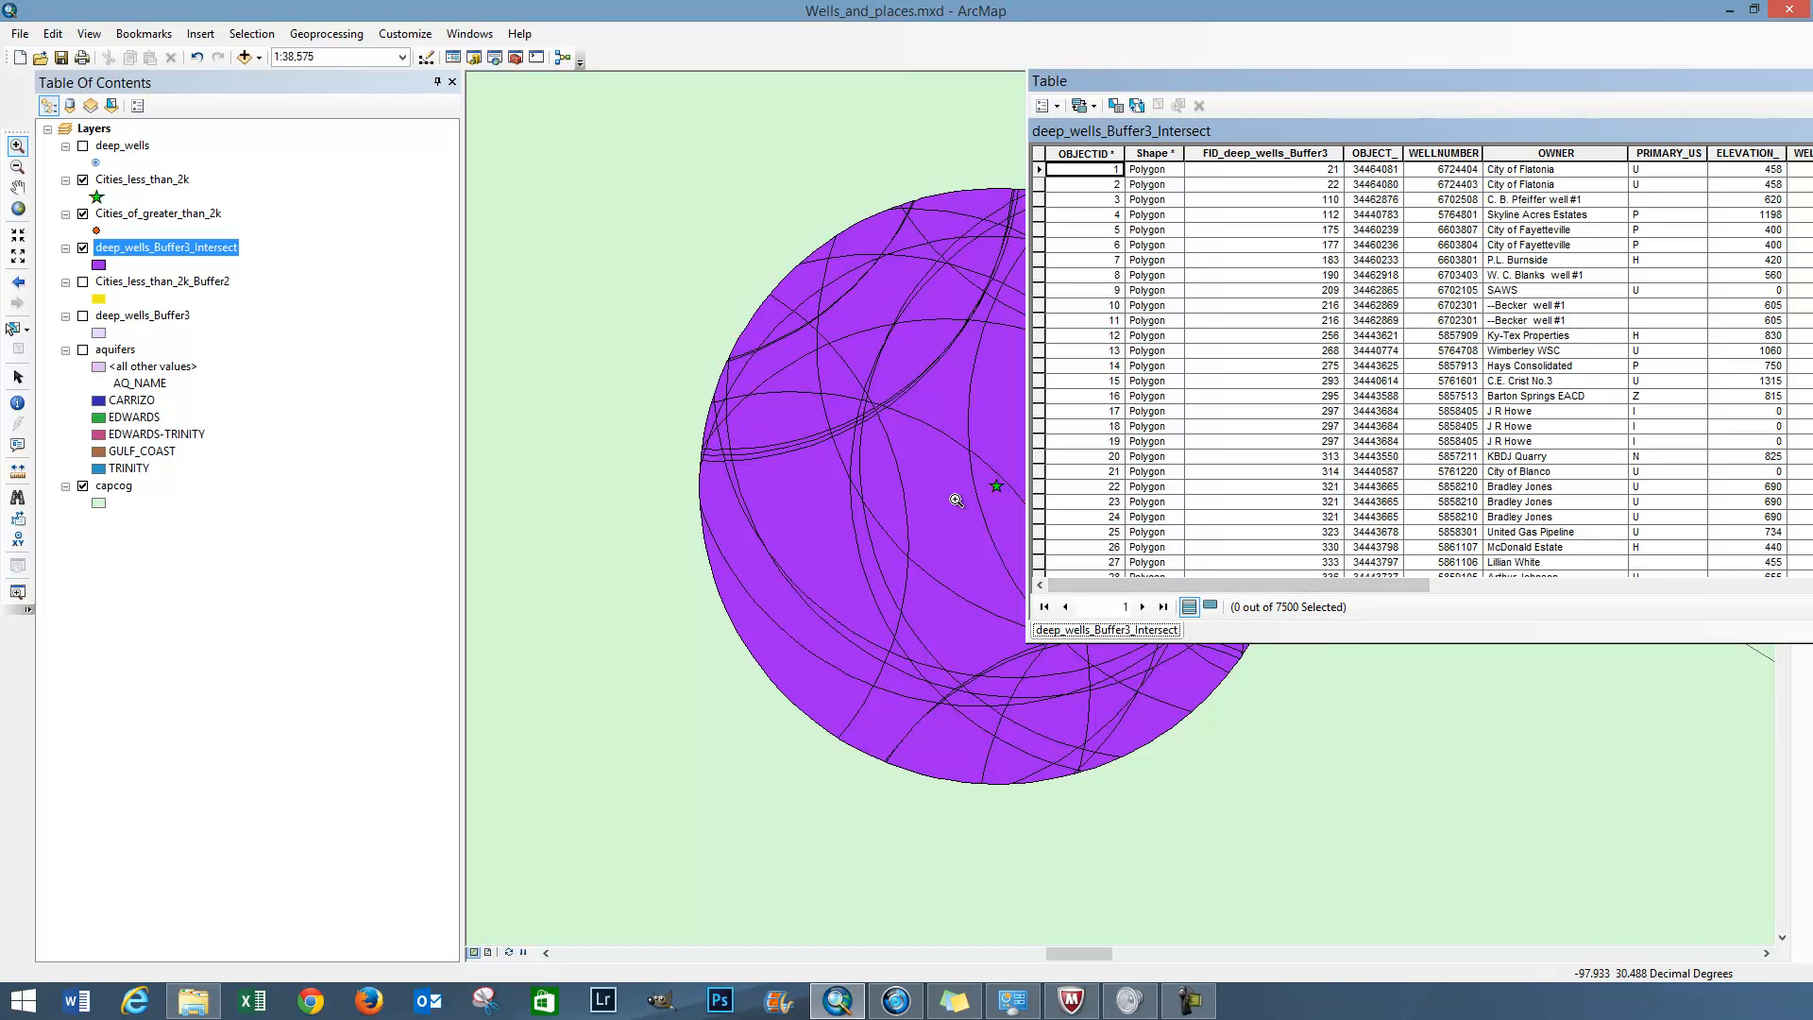
{"action": "left_click", "coordinate": [13, 331]}
{"action": "left_click", "coordinate": [775, 504]}
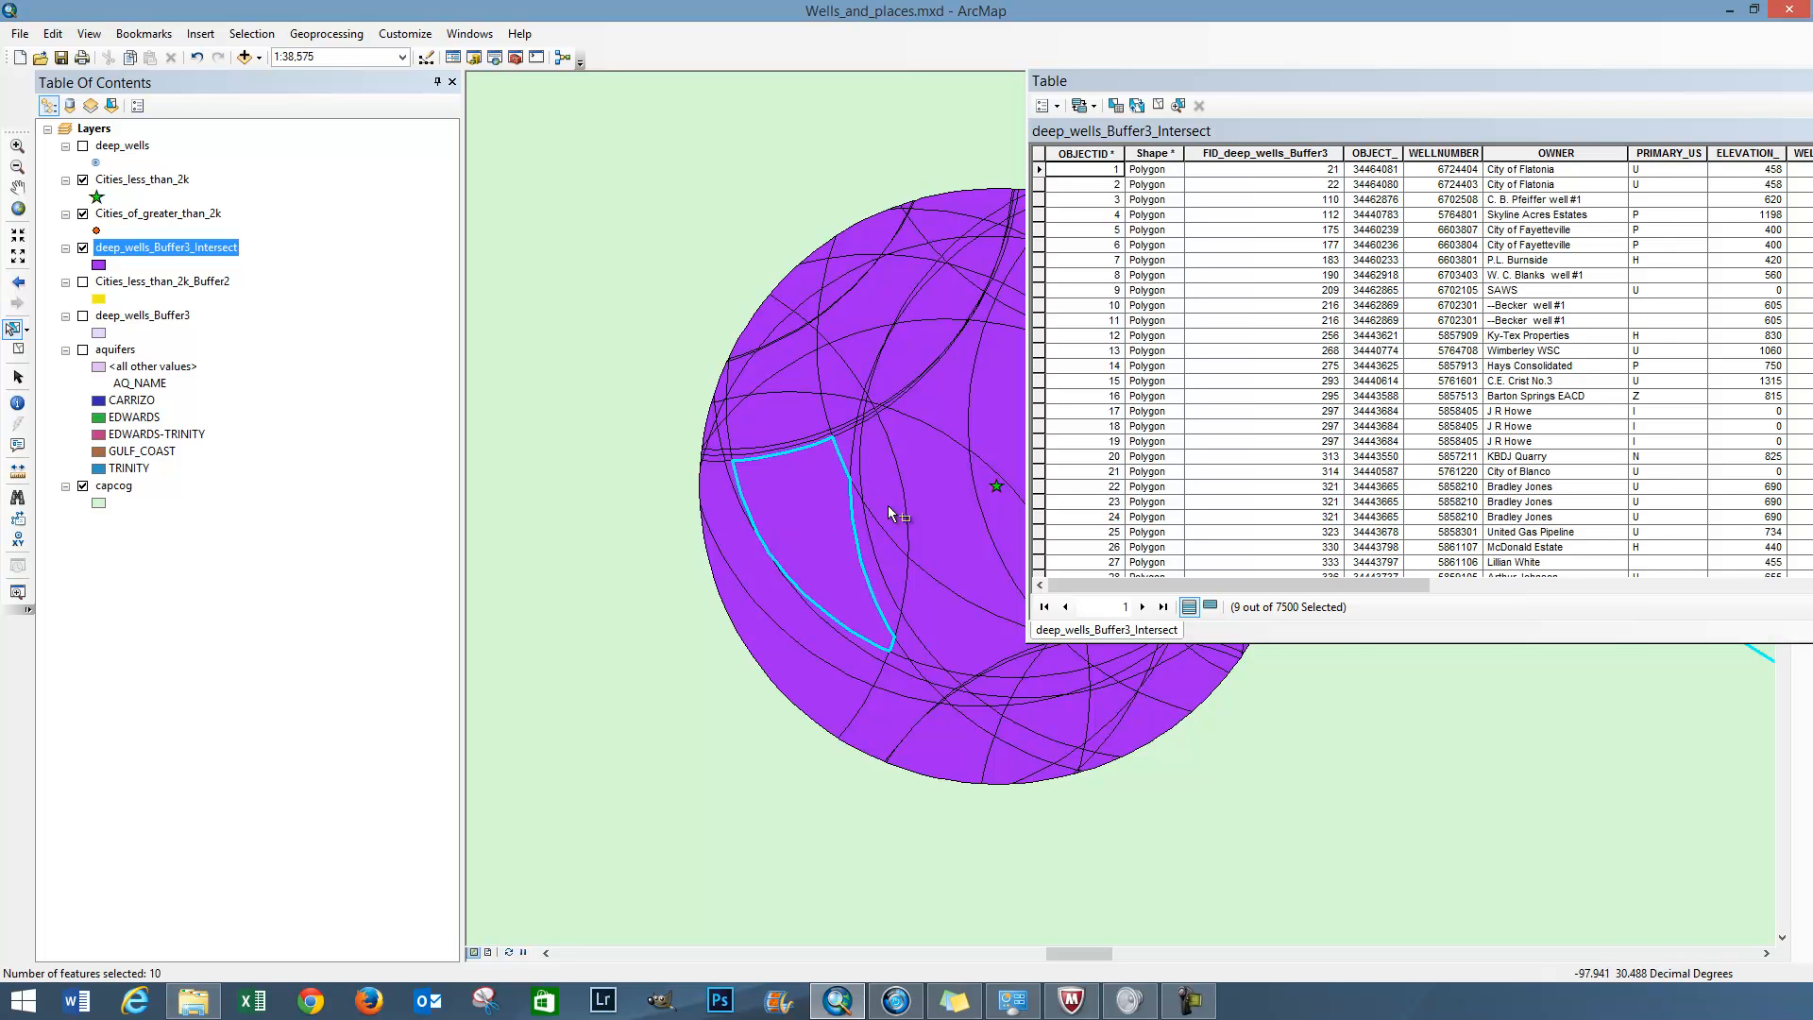
{"action": "left_click", "coordinate": [1212, 608]}
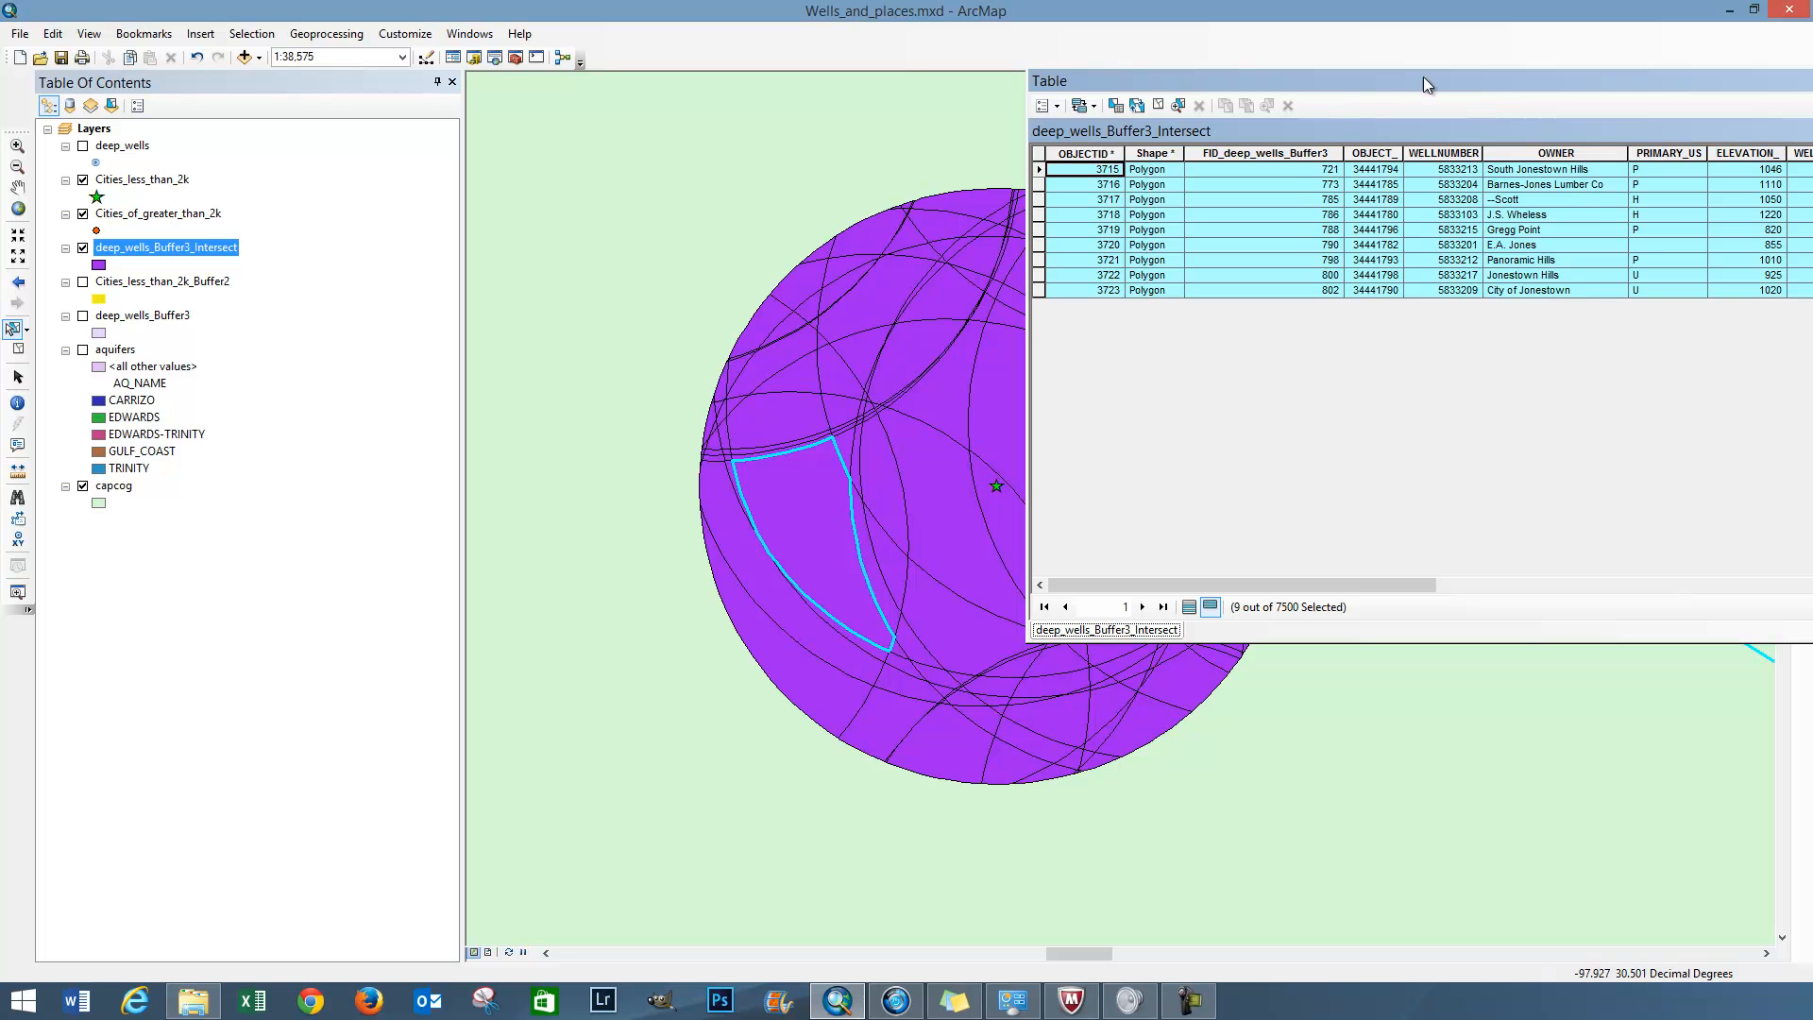
{"action": "left_click_drag", "start_coordinate": [1496, 72], "coordinate": [1346, 114]}
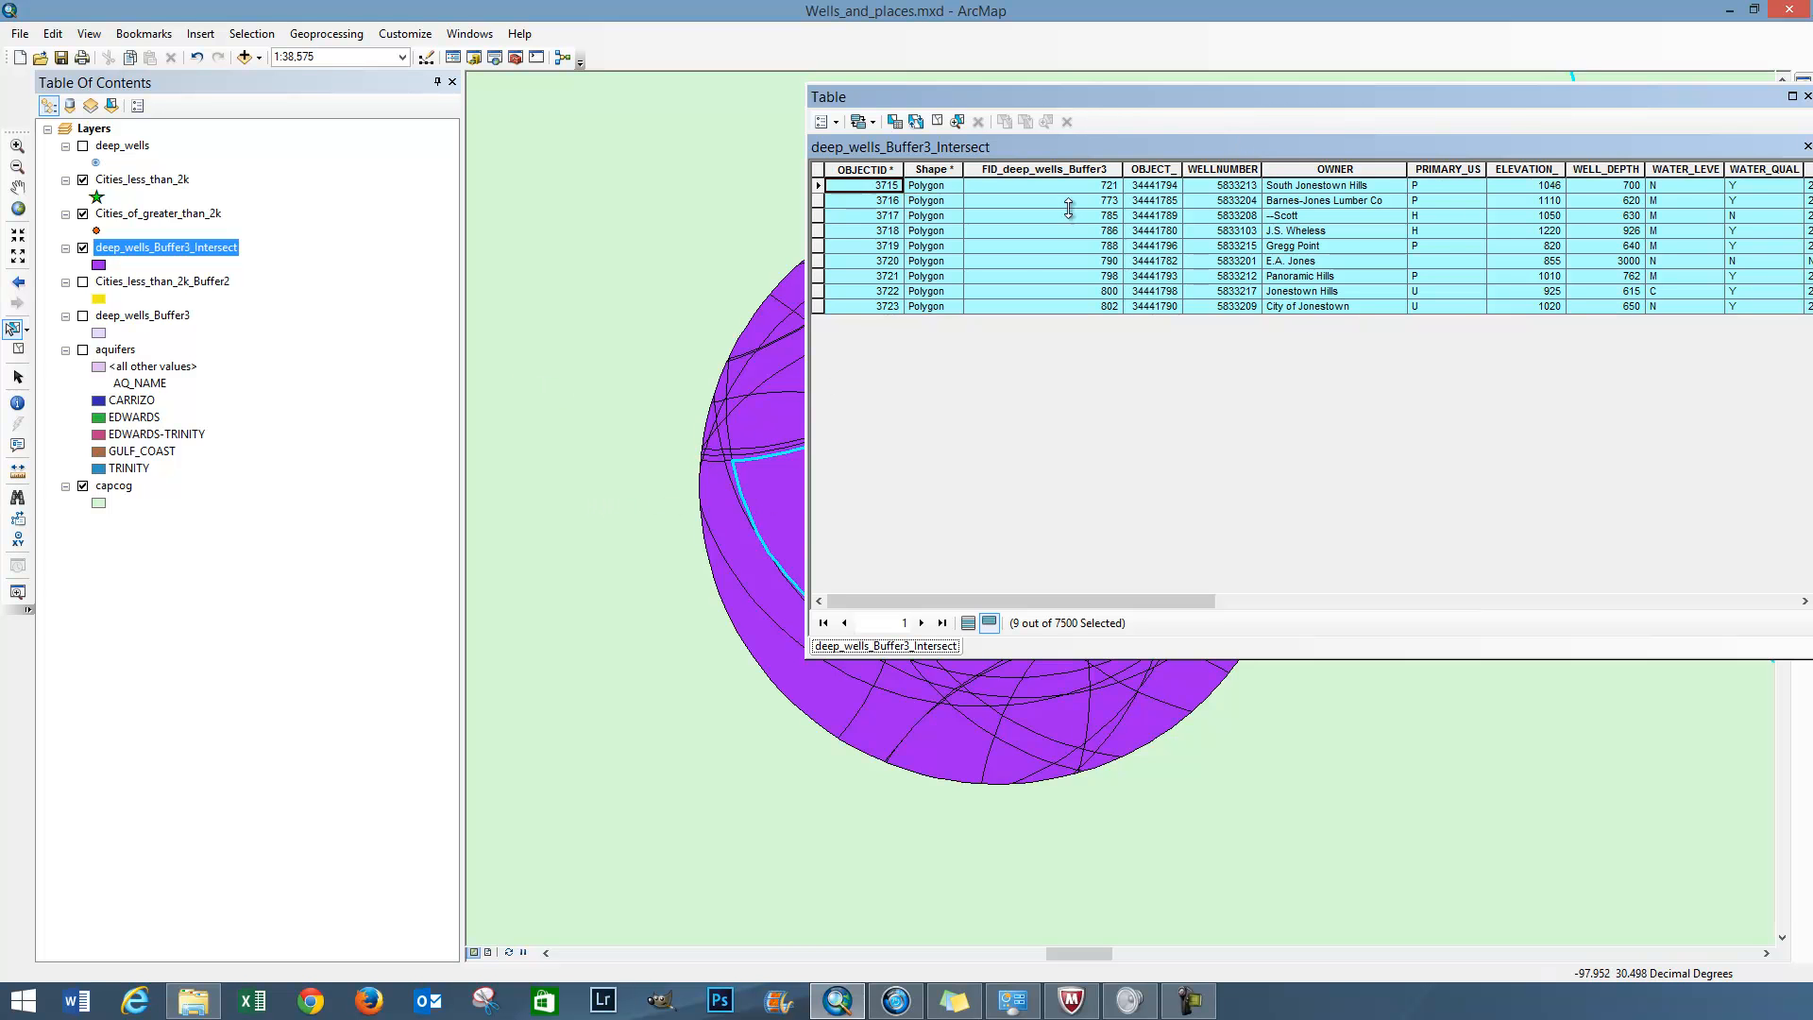
{"action": "left_click_drag", "start_coordinate": [1807, 62], "coordinate": [1812, 144]}
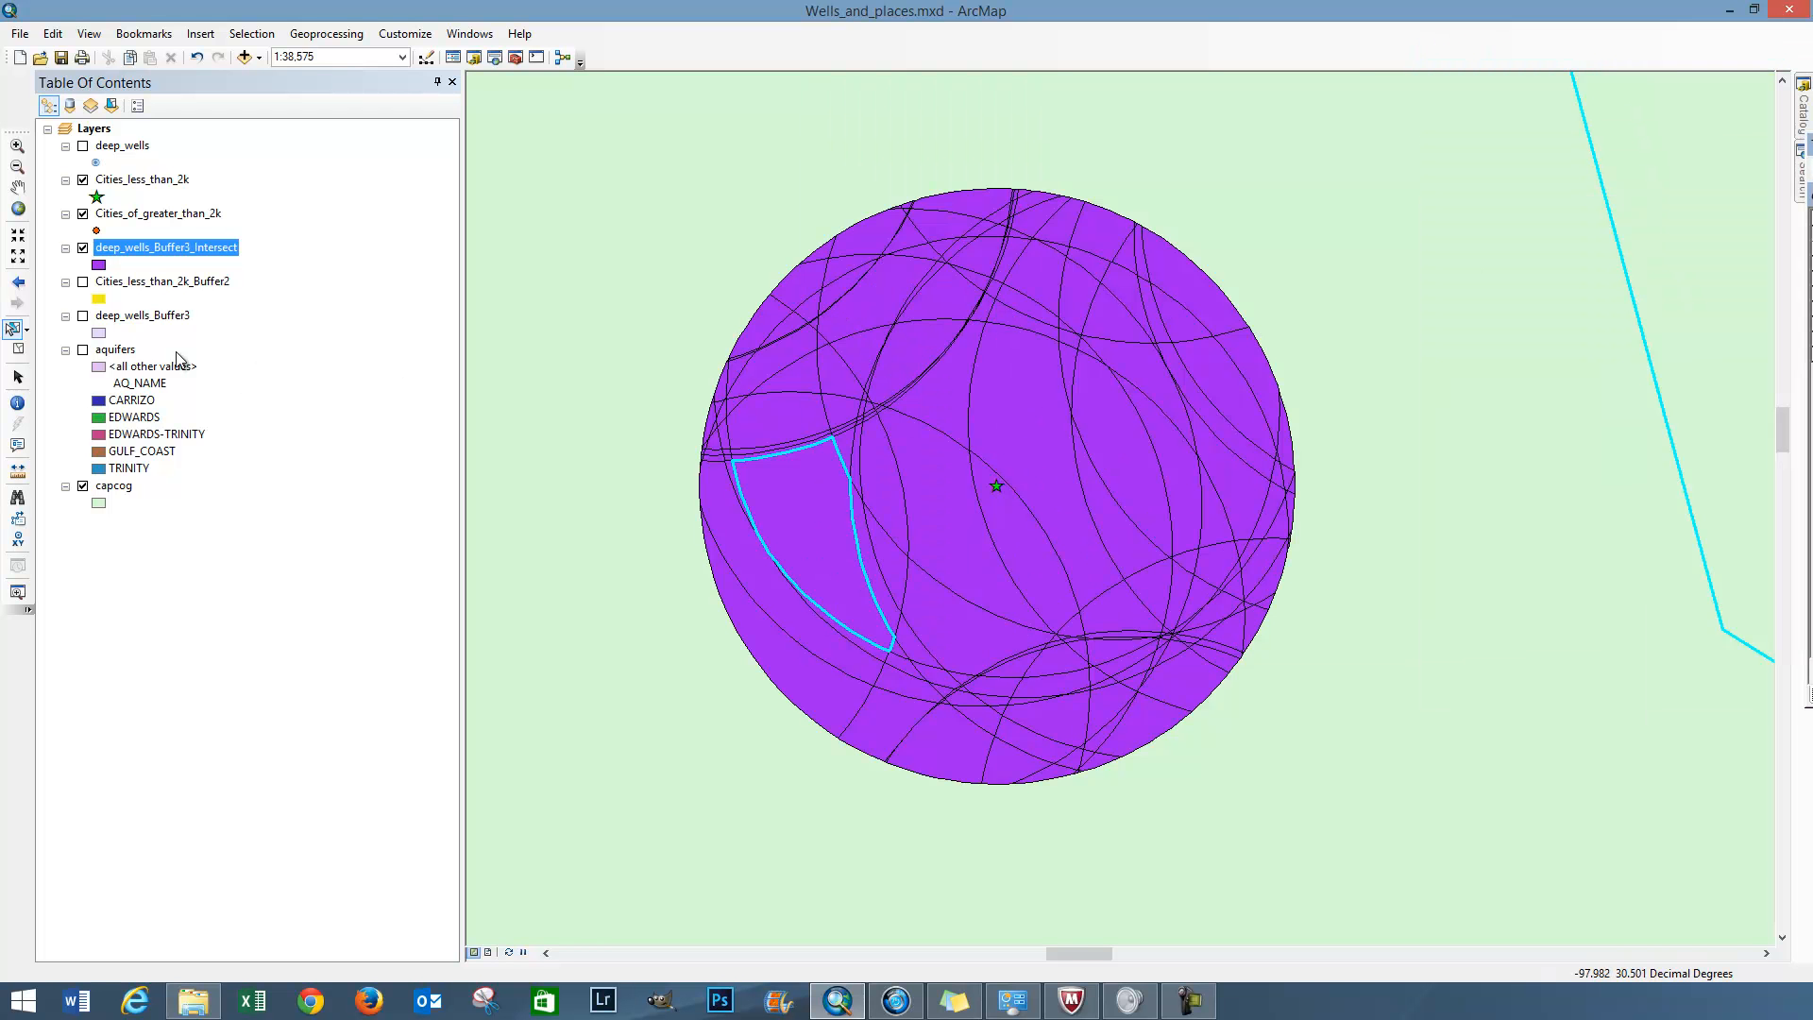
Clear the selected features and zoom to the full extent of the capcog layer
{"action": "left_click", "coordinate": [16, 350]}
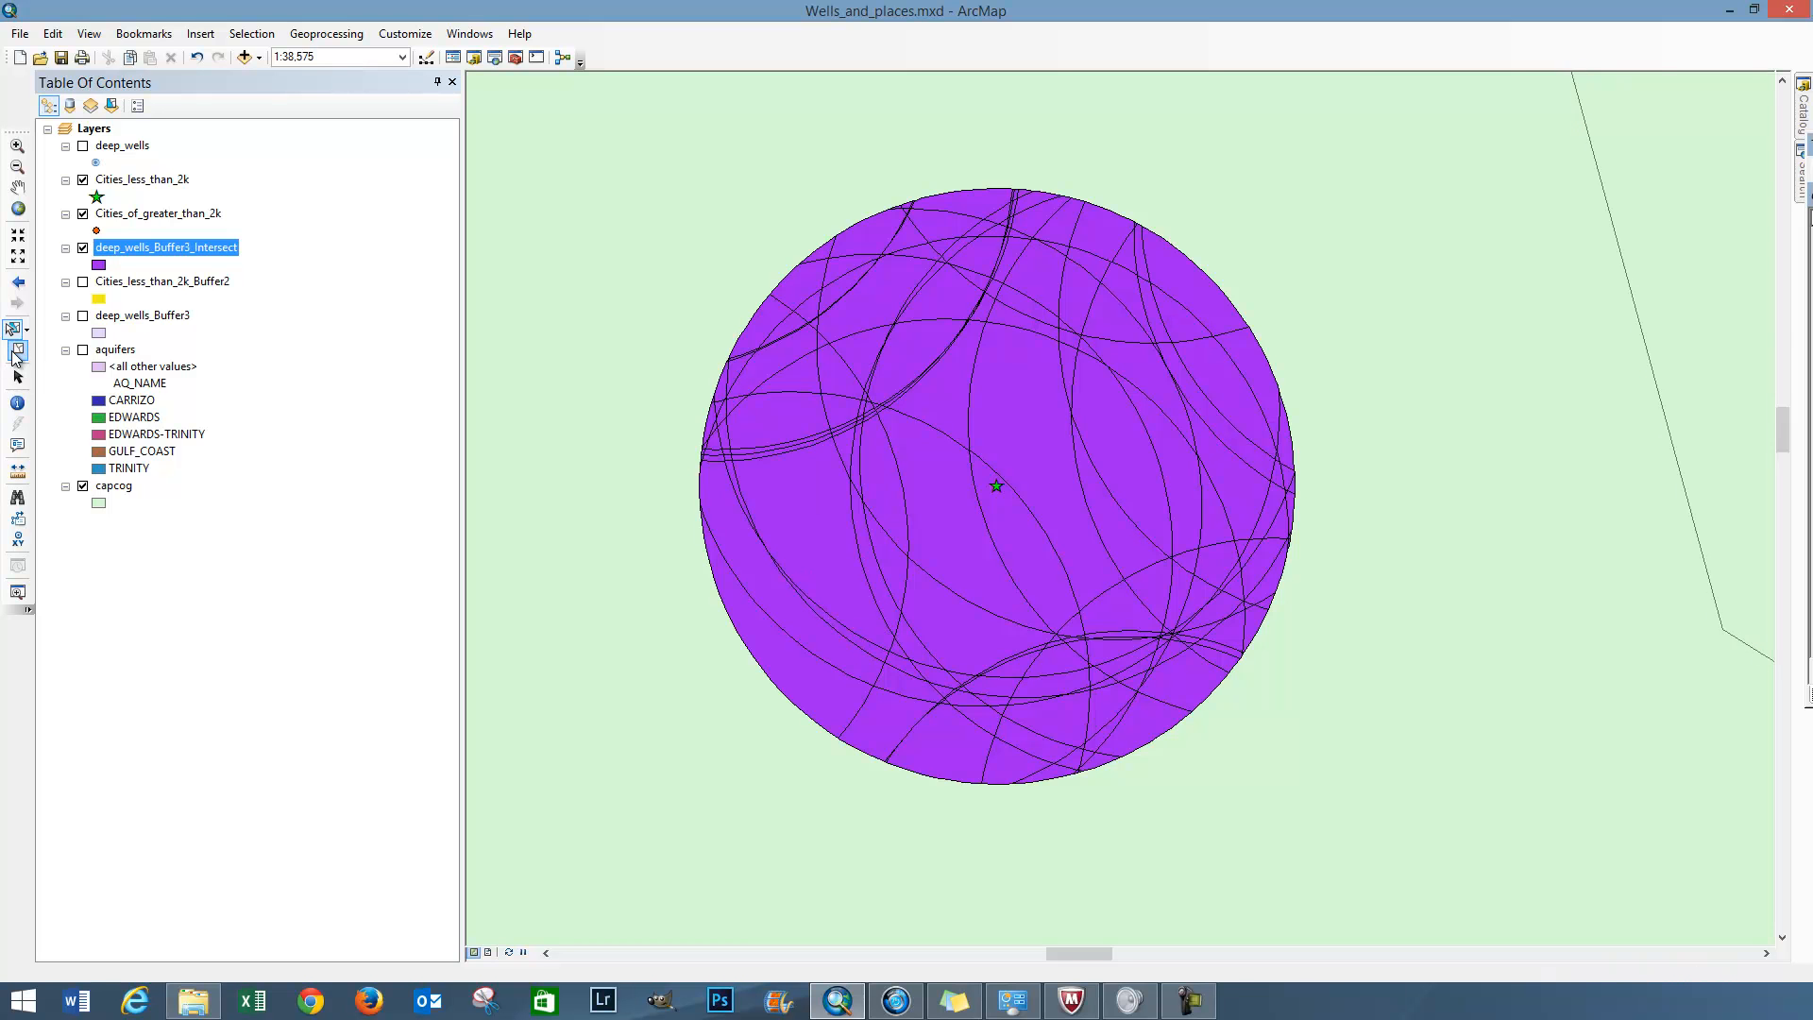
{"action": "right_click", "coordinate": [123, 492]}
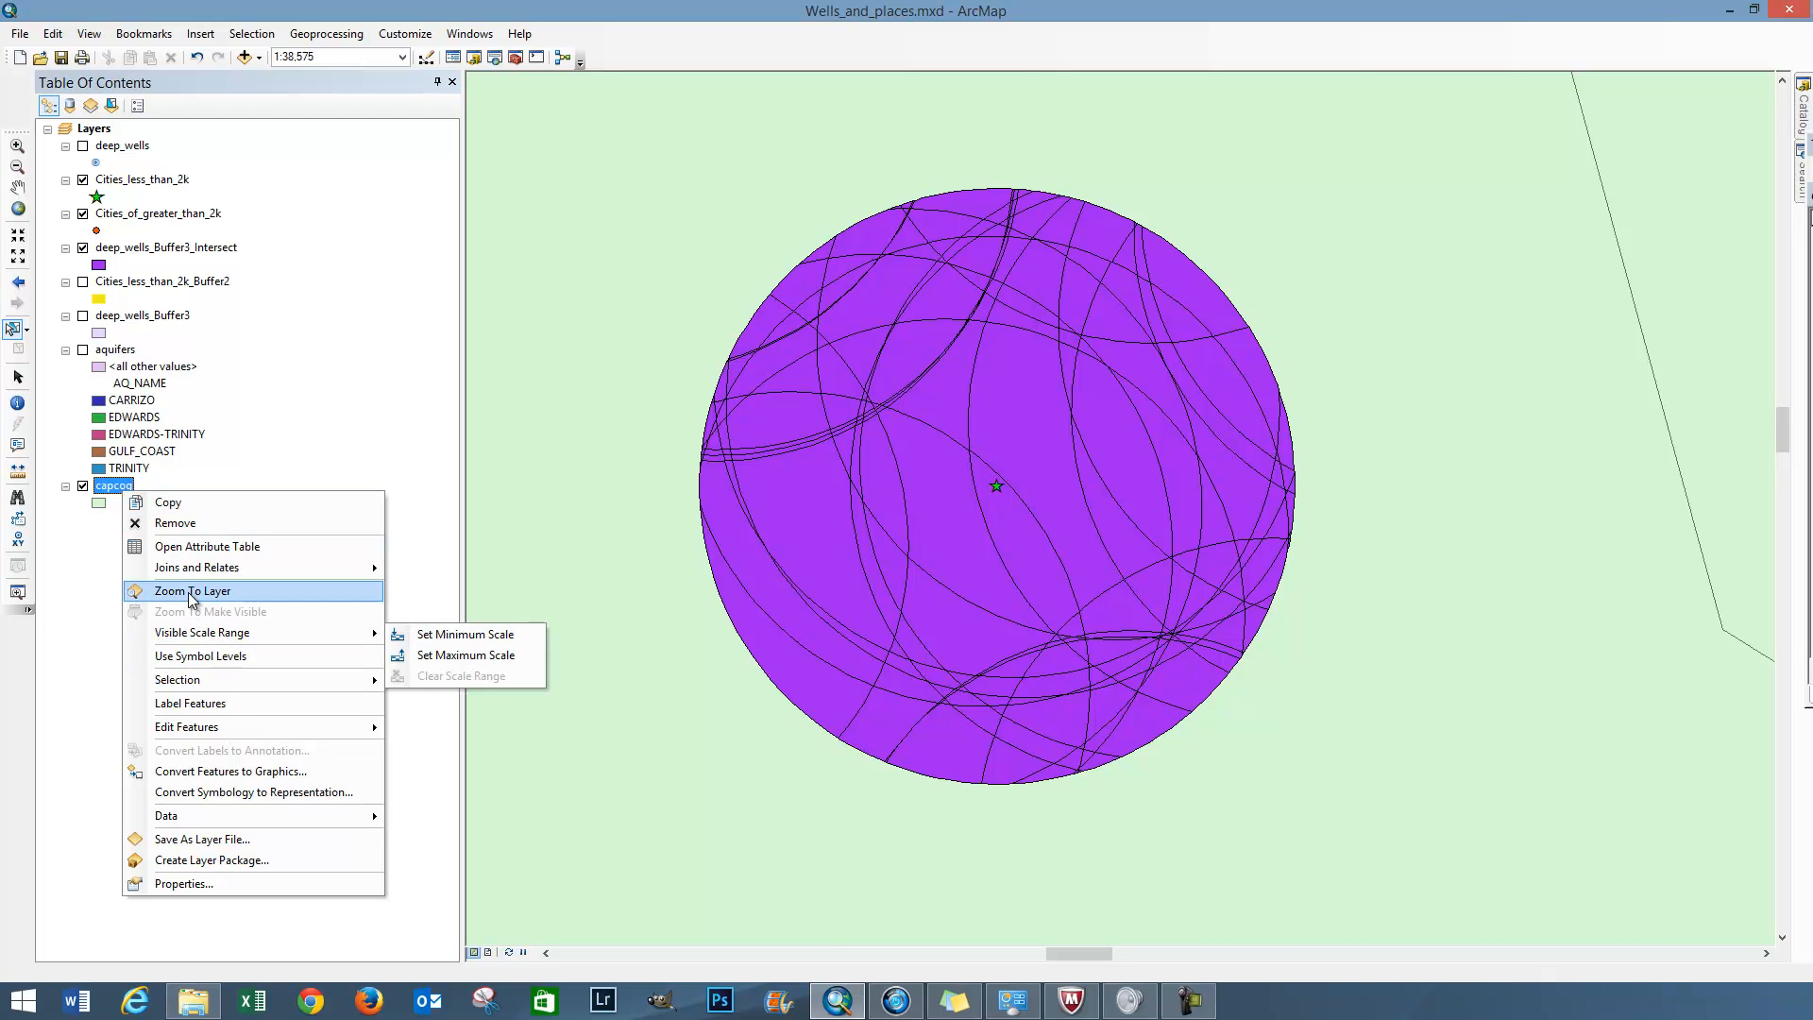
{"action": "left_click", "coordinate": [188, 593]}
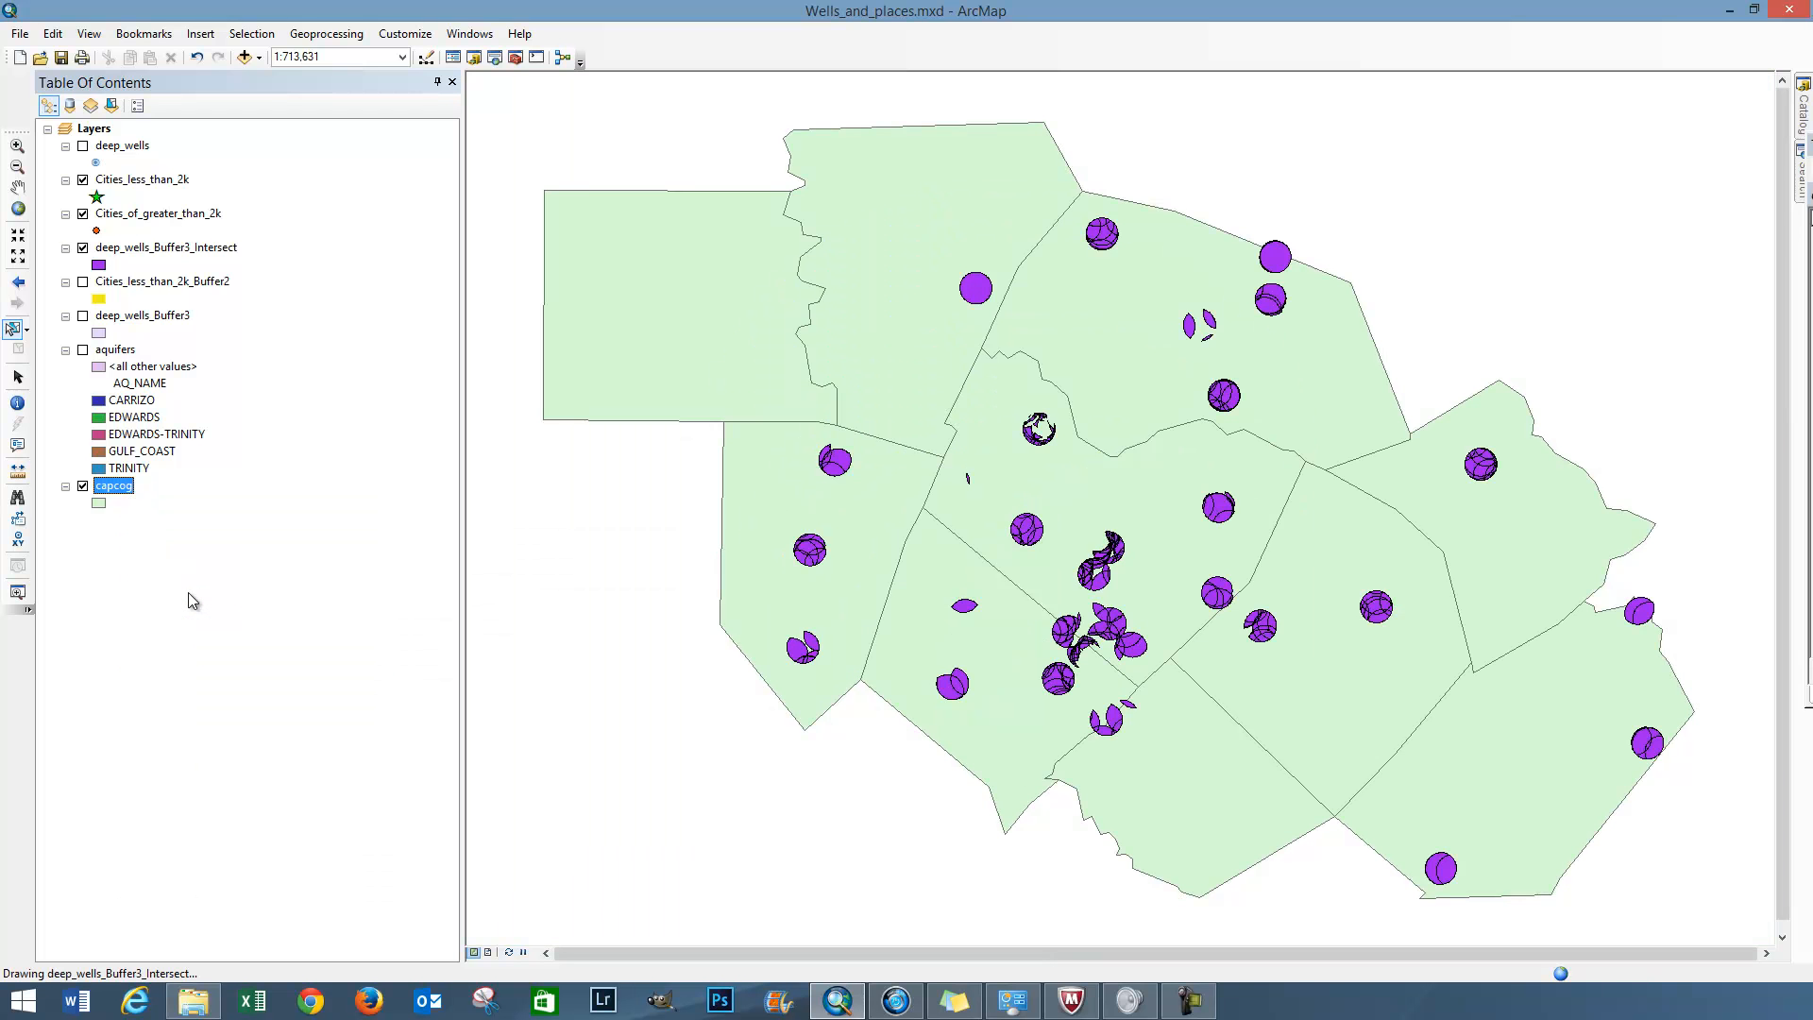